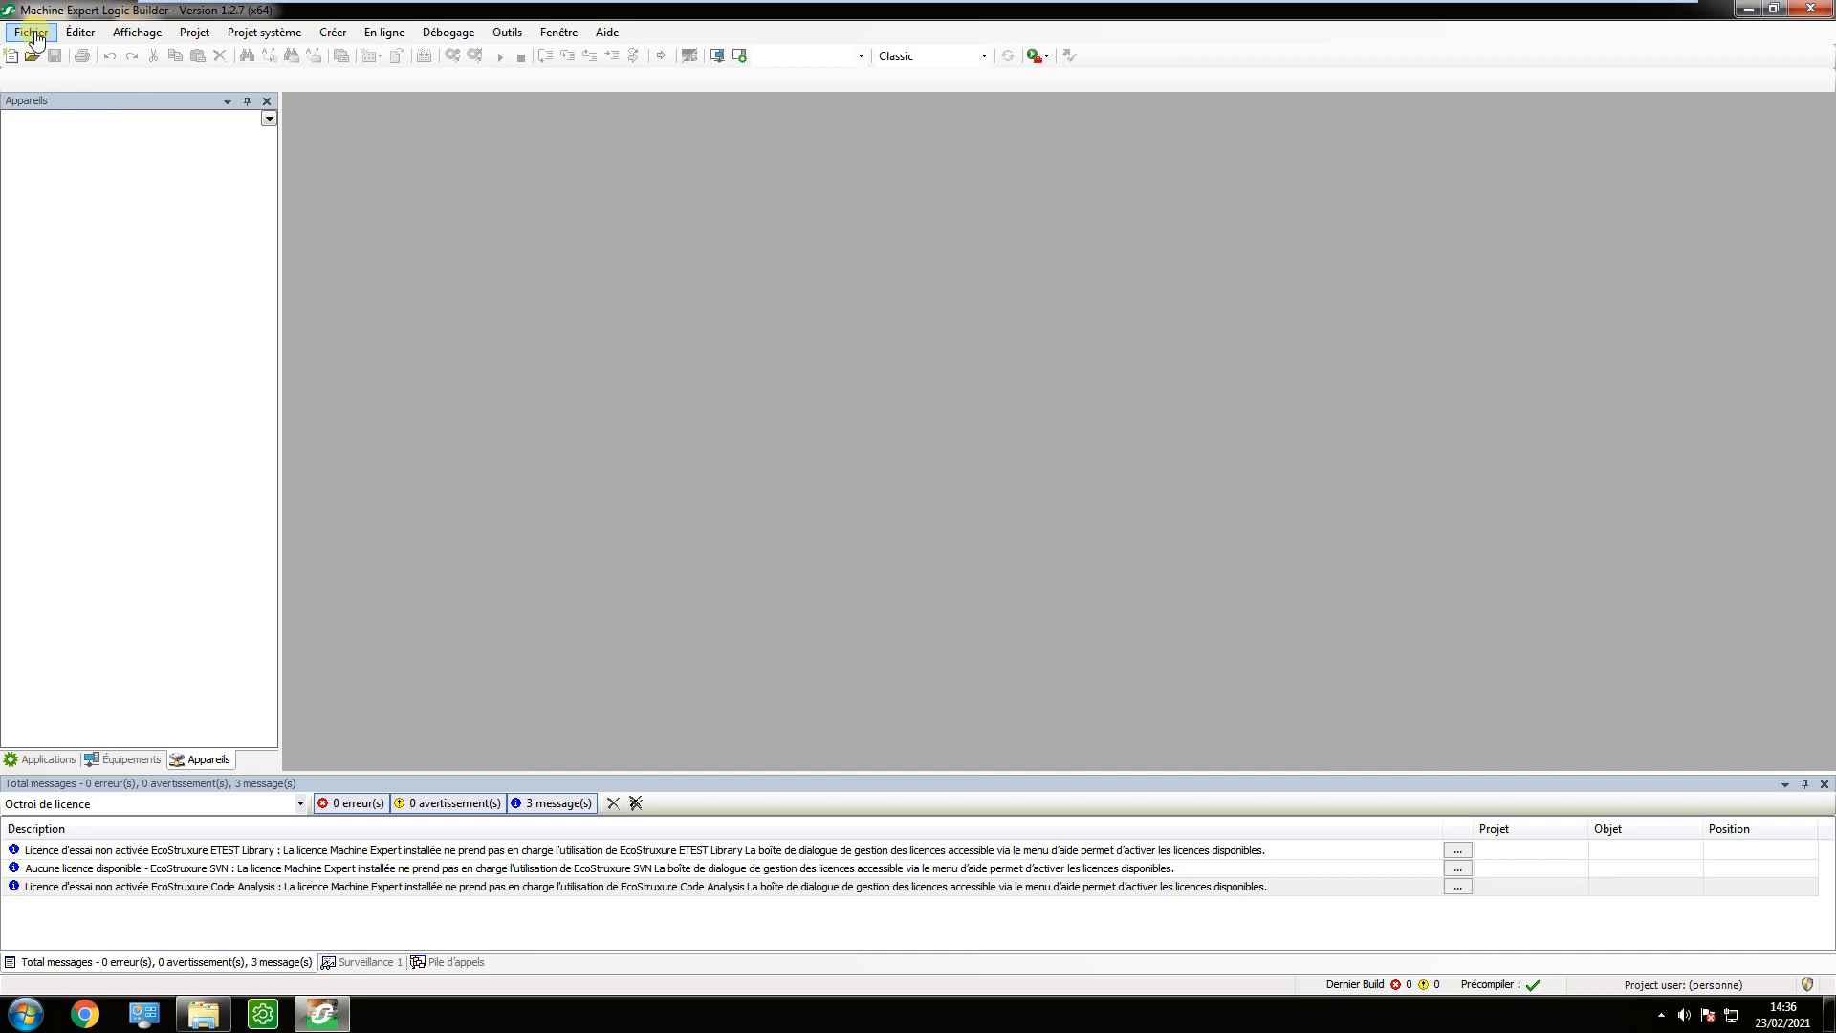
# Create a new default project for the TM251MESE controller, keeping the name MyController and Structured Text for SR_Main.
pyautogui.click(32, 32)
pyautogui.click(33, 37)
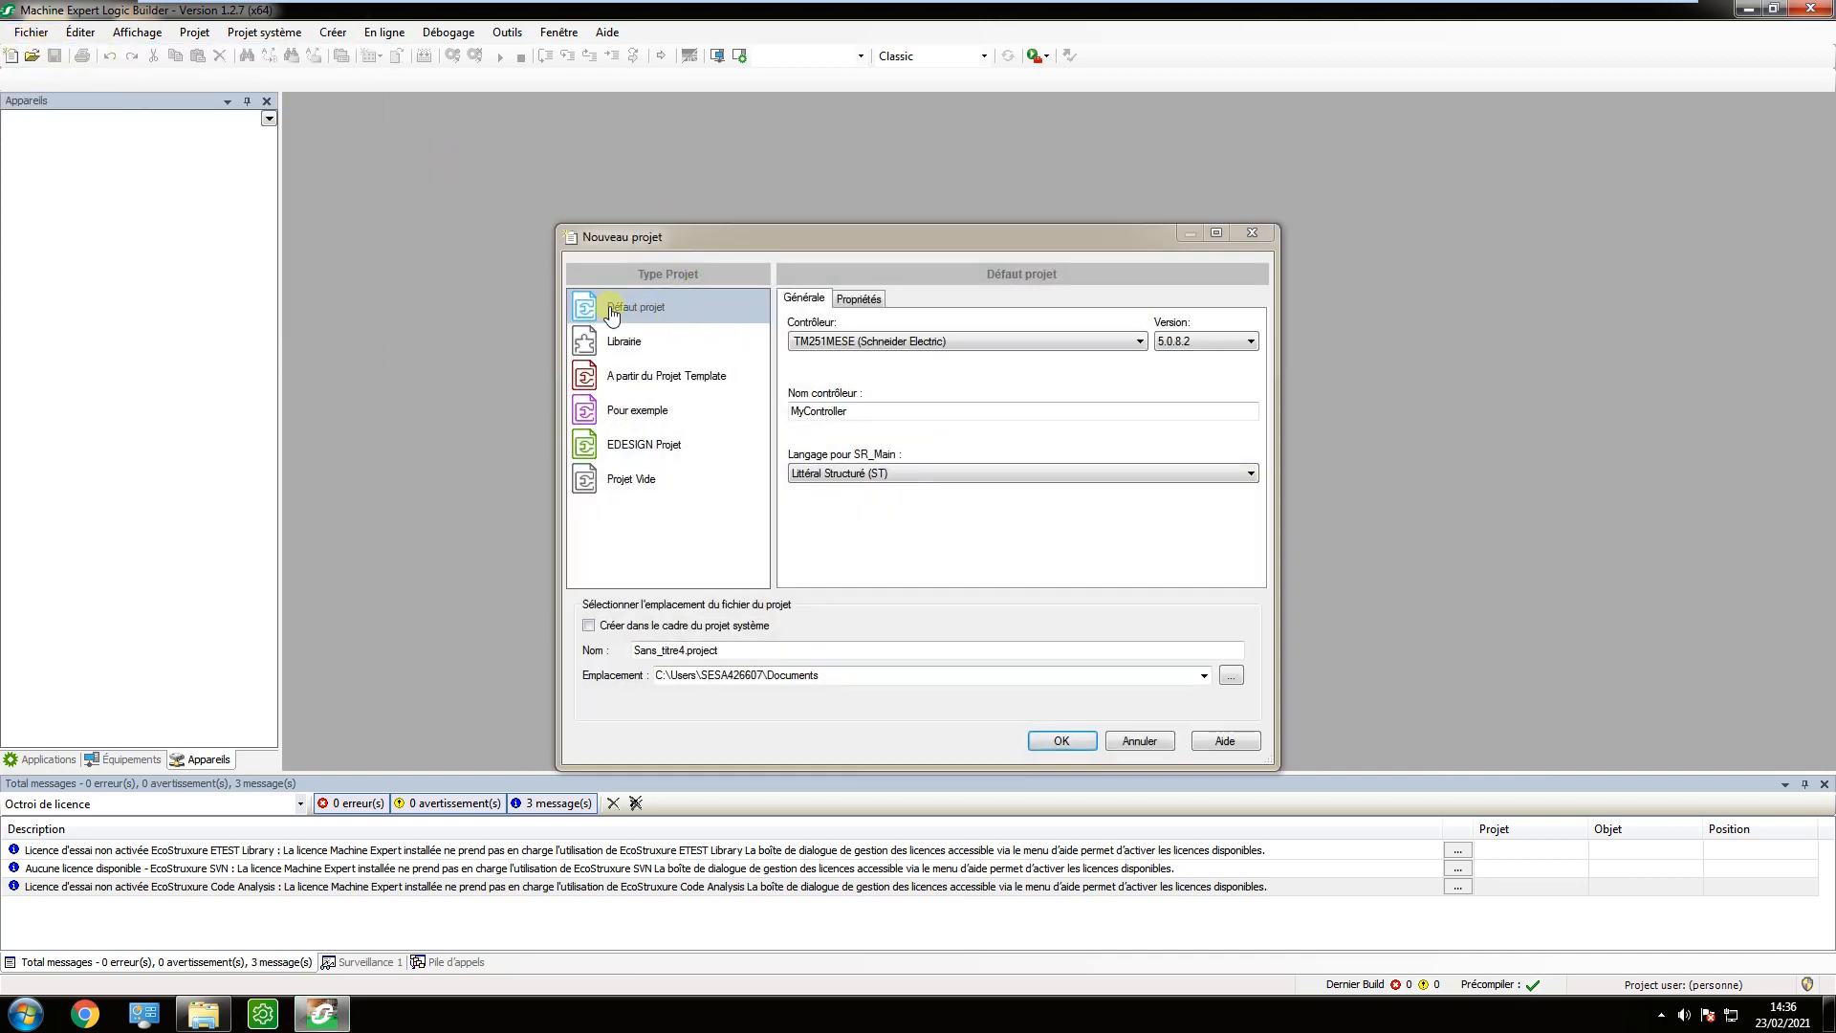
pyautogui.click(865, 417)
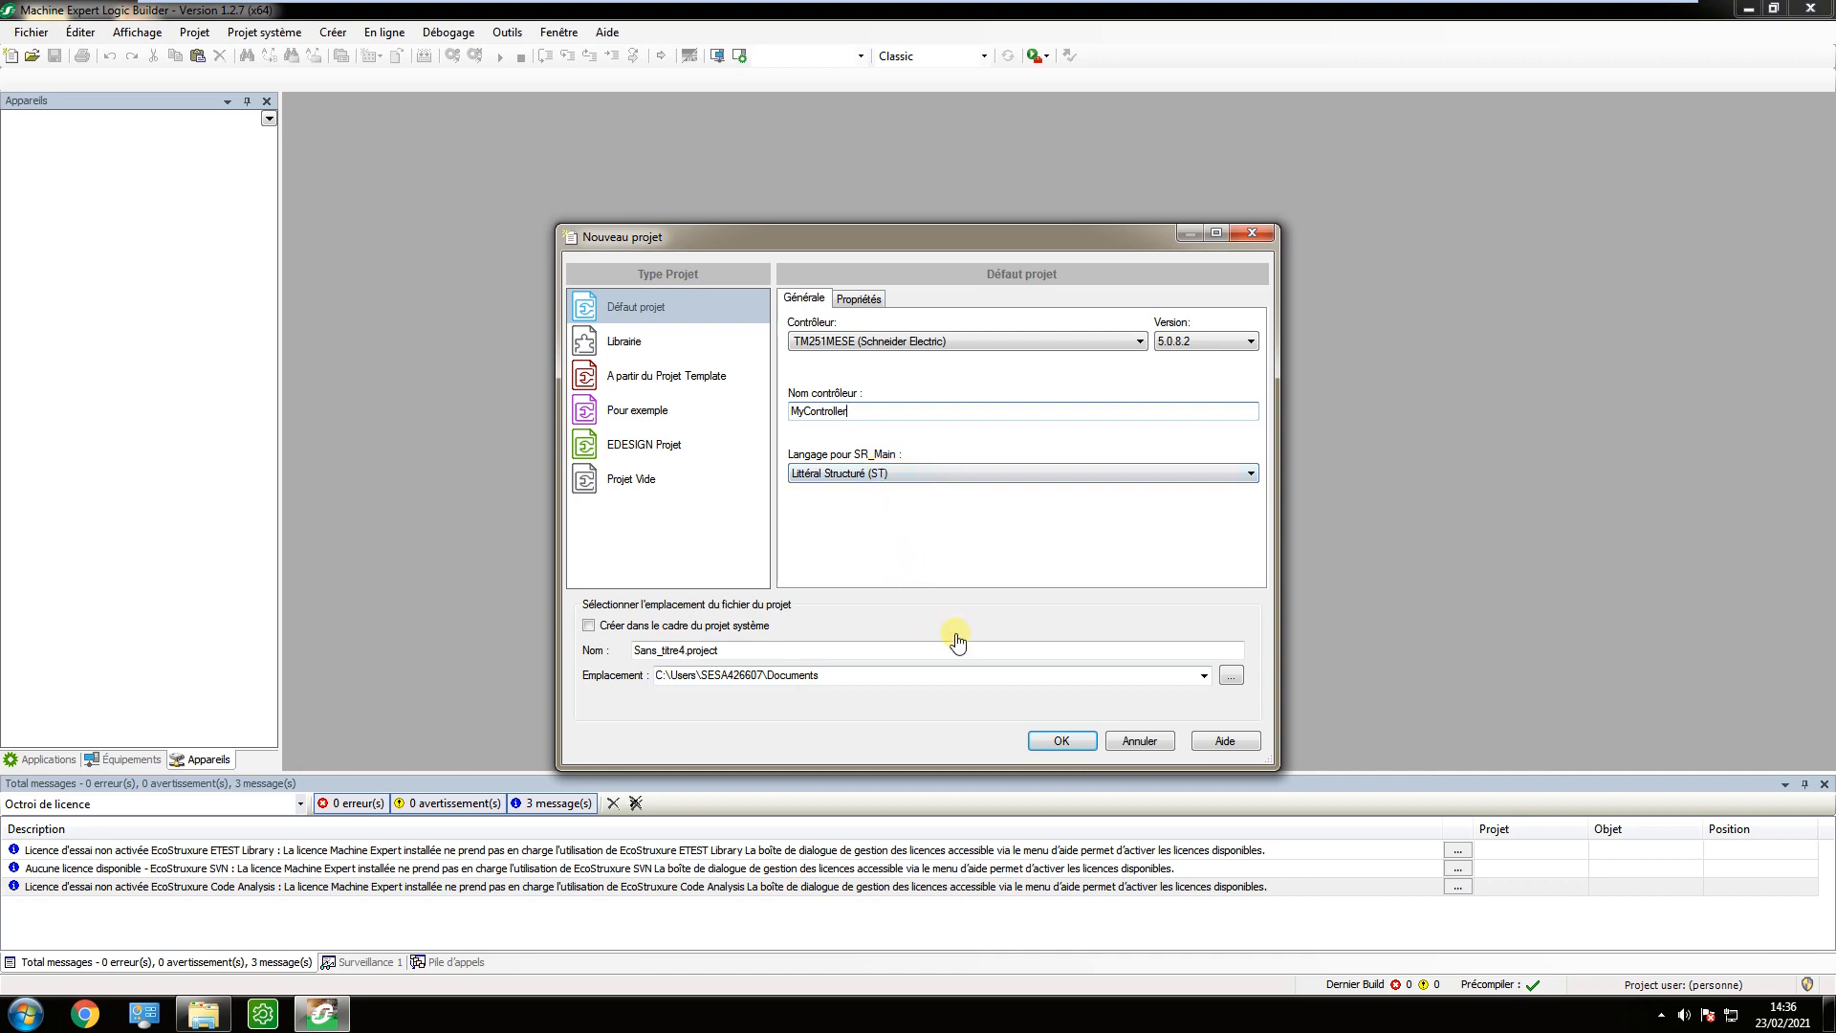
pyautogui.click(1063, 742)
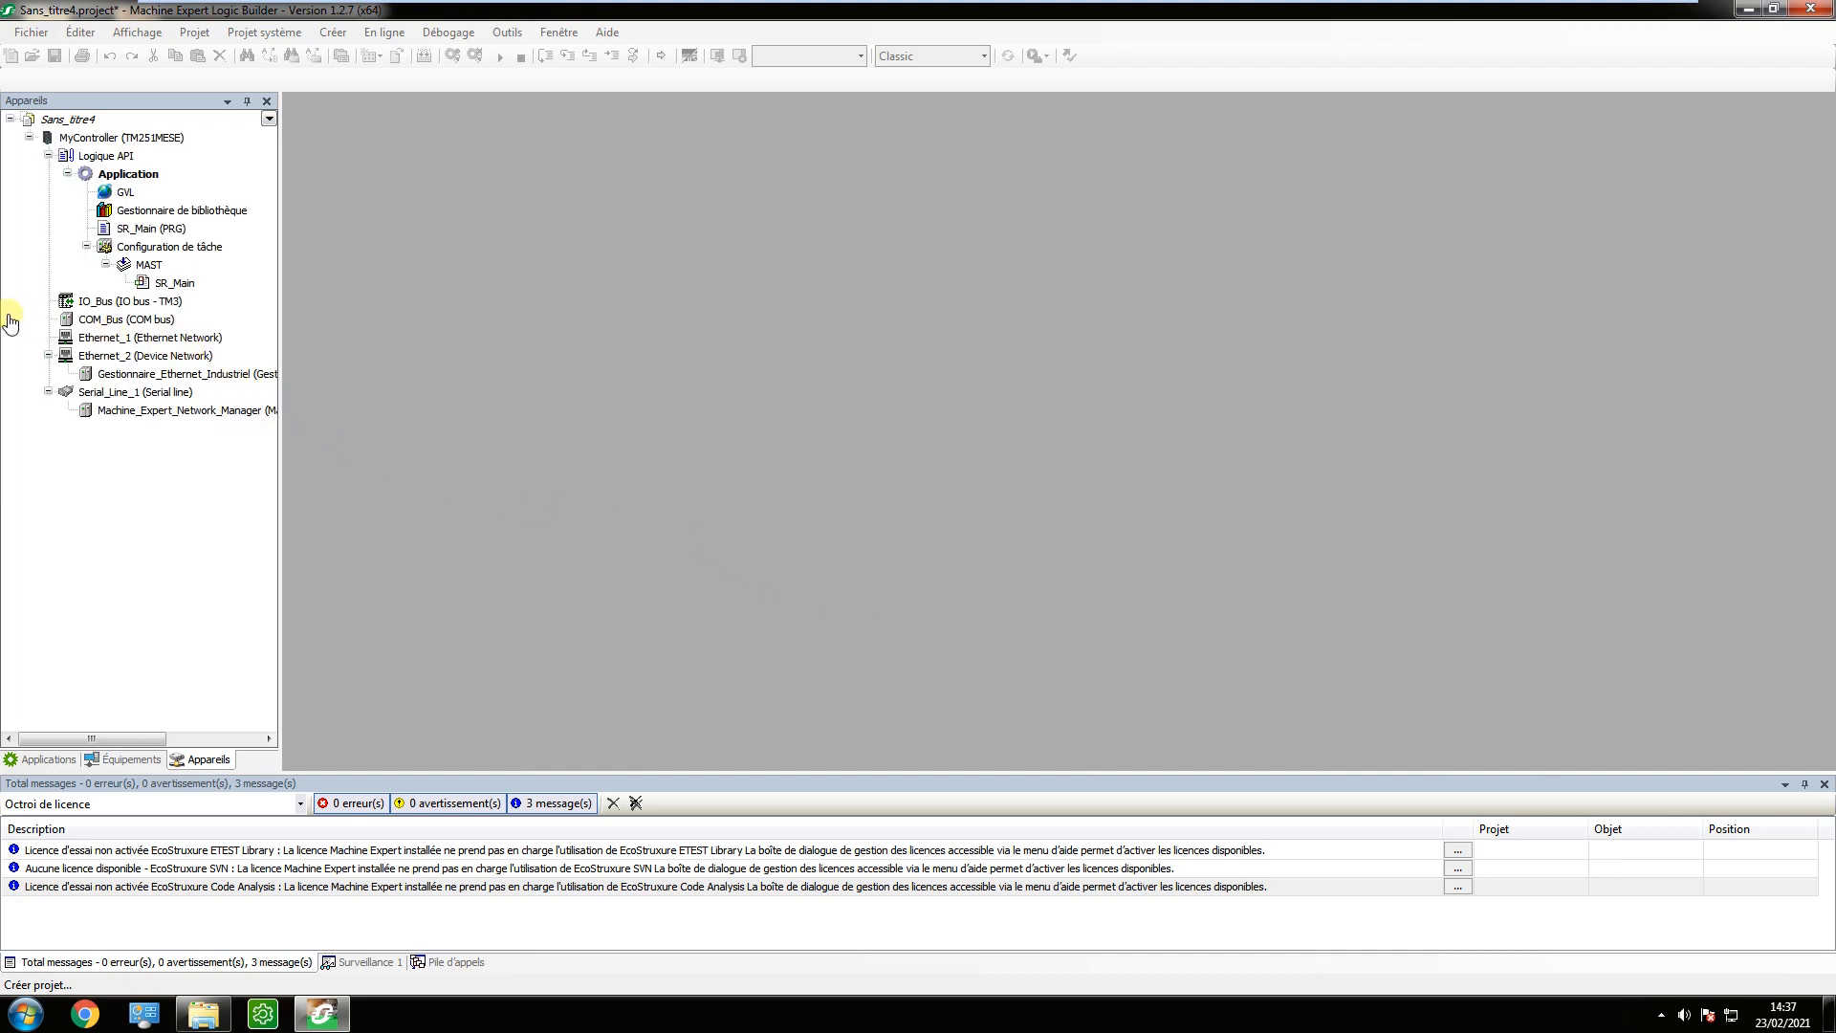
# Open the Ethernet_1 configuration and set the fixed IP address to 192.168.0.25 with subnet mask 255.255.255.0.
pyautogui.click(135, 340)
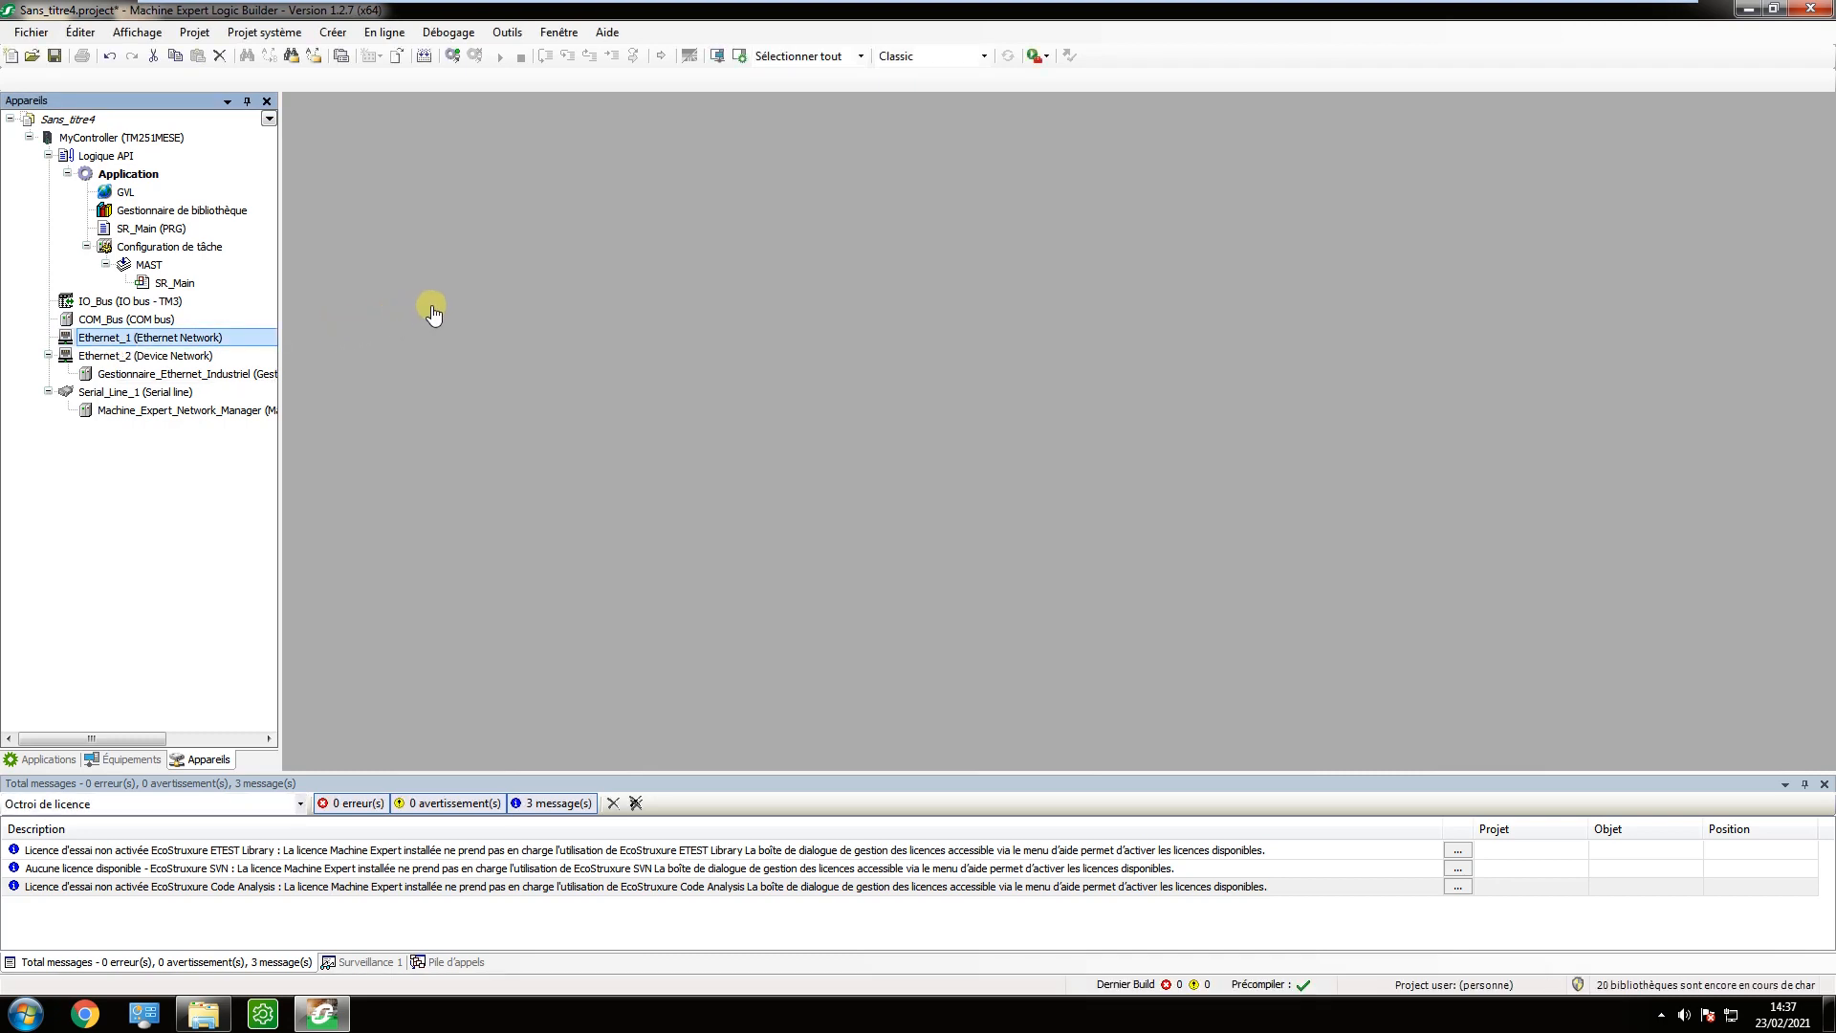
pyautogui.moveTo(237, 341); pyautogui.dragTo(430, 285)
pyautogui.click(462, 235)
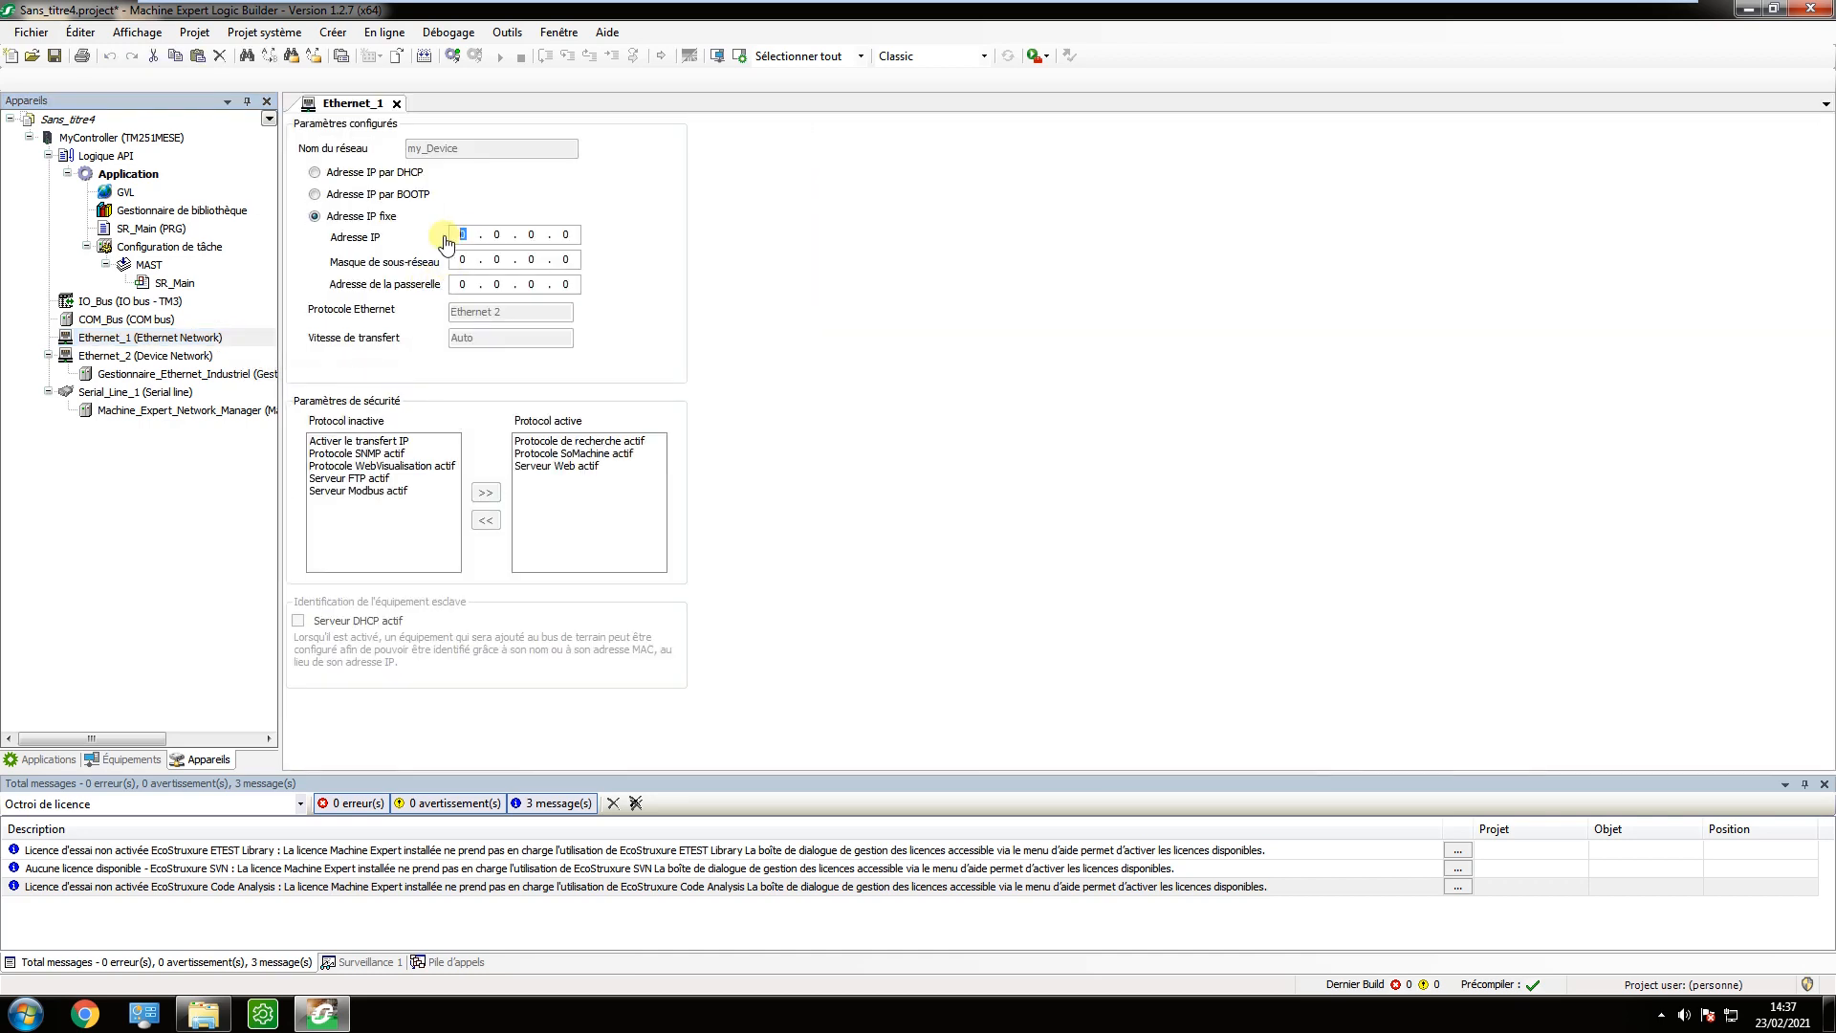
pyautogui.write('192.168.0.251')
pyautogui.press('Tab')
pyautogui.write('255 . 255 . 255 .')
# Open the SR_Main program and declare a BOOL variable named xBit.
pyautogui.doubleClick(145, 230)
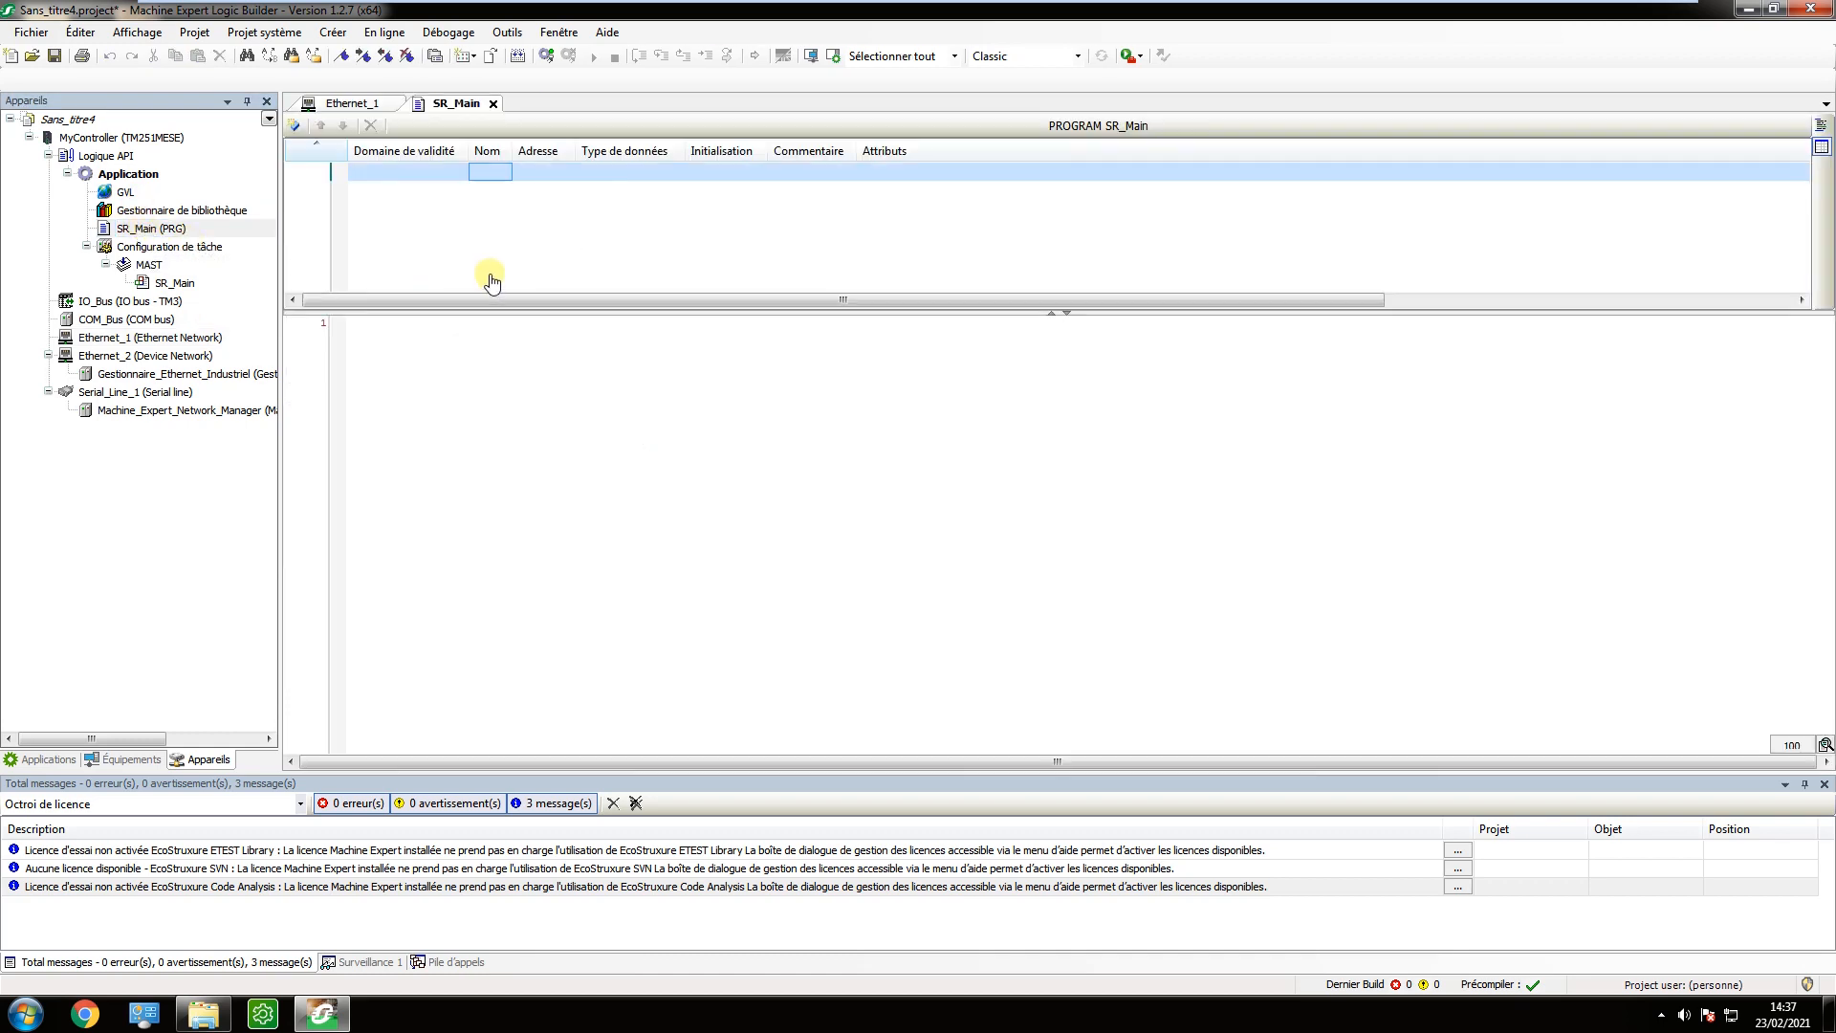
pyautogui.doubleClick(485, 175)
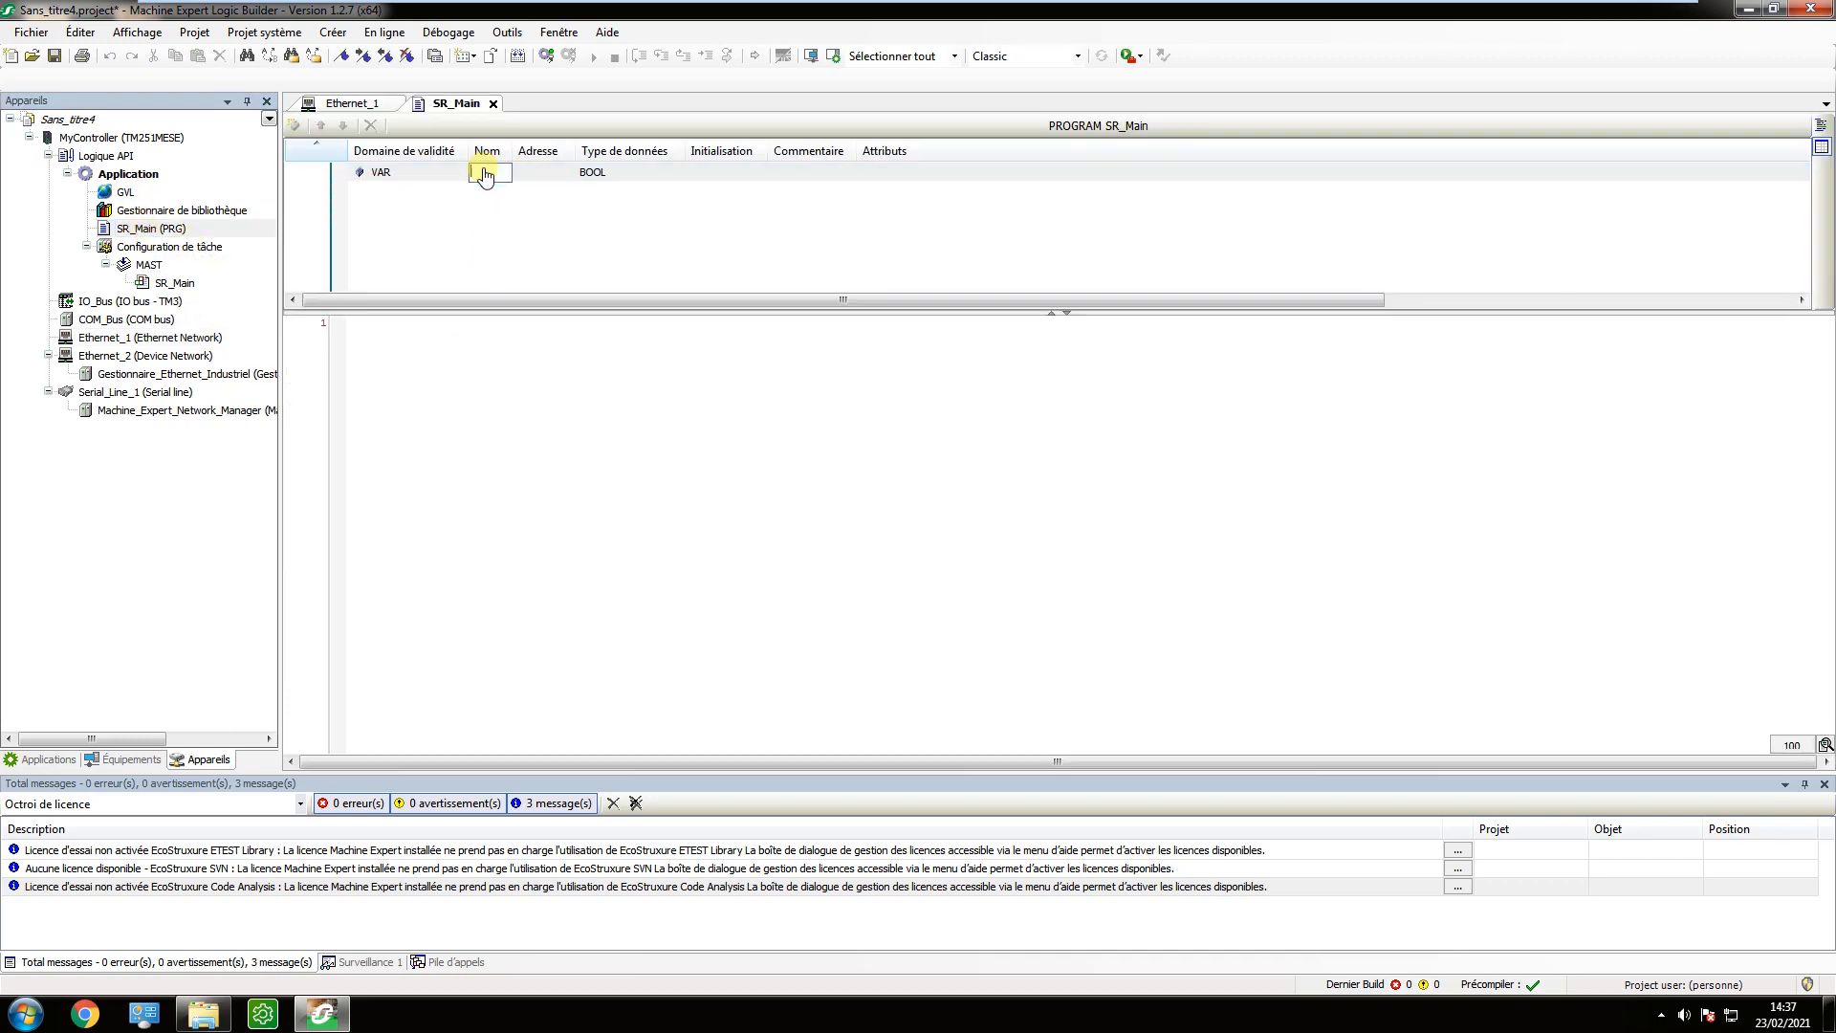
pyautogui.write('xBit')
pyautogui.press('Return')
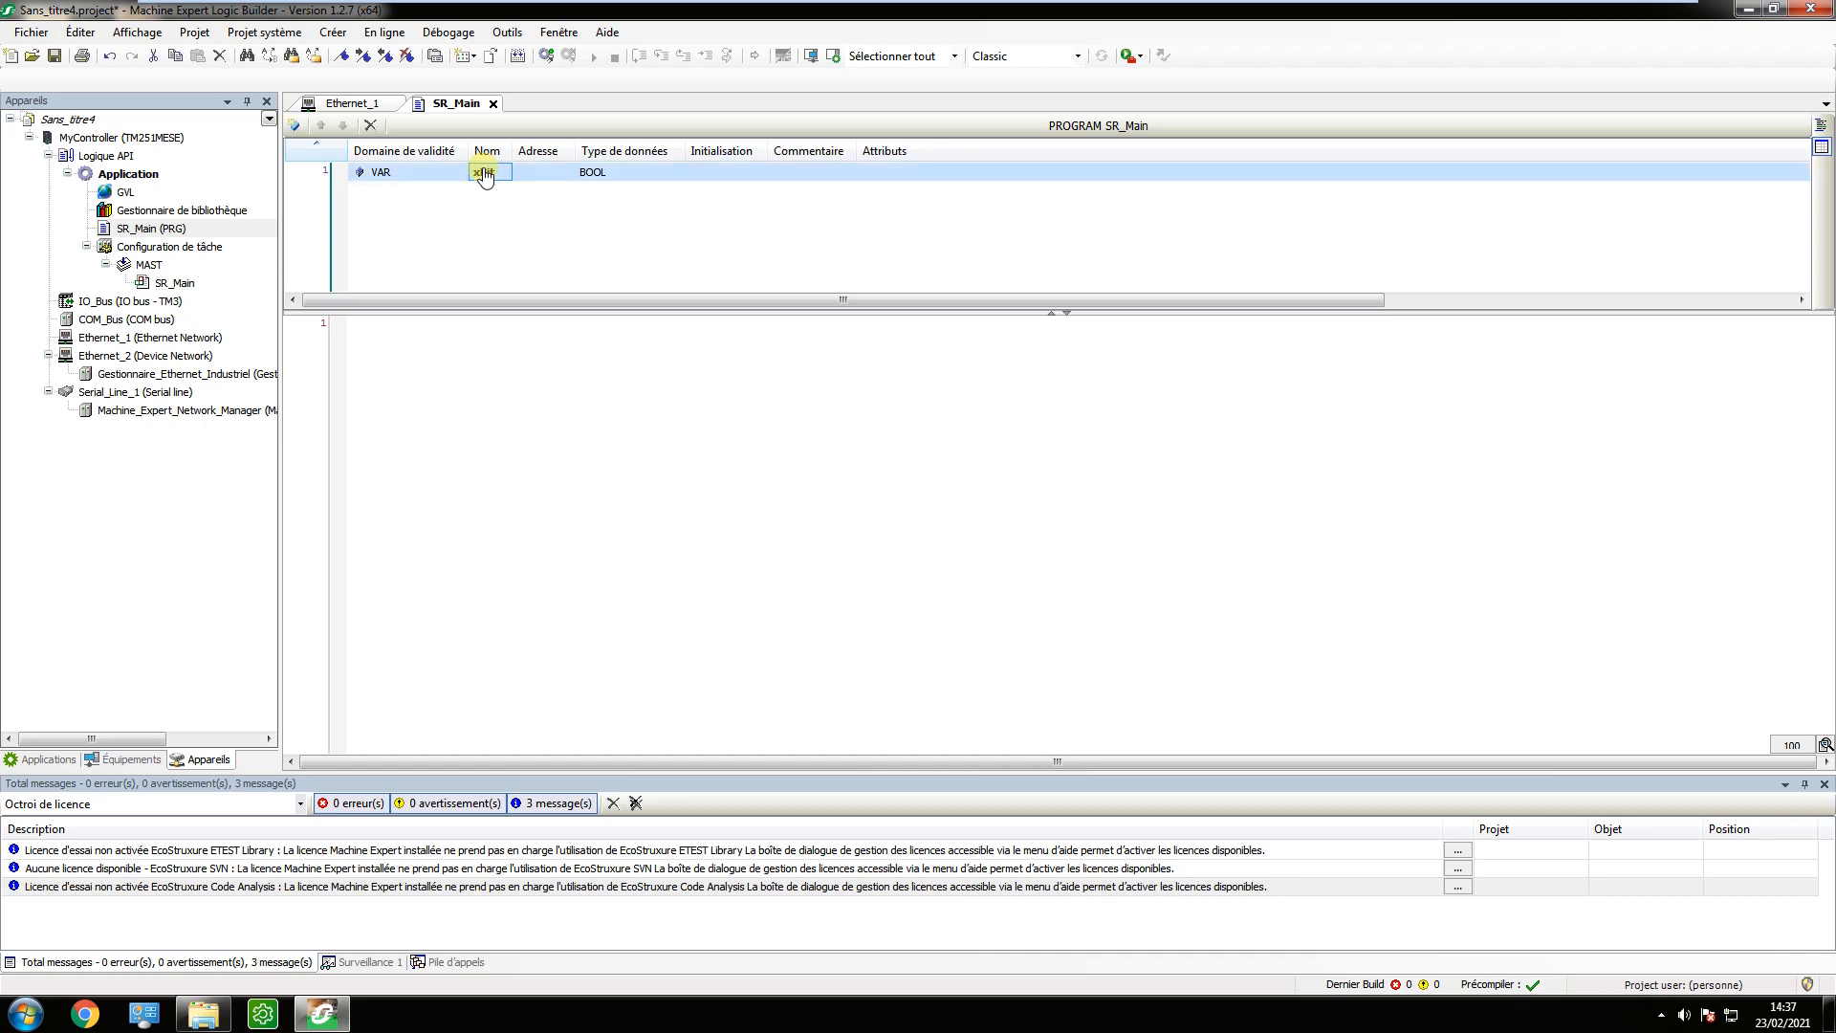
# Declare a second SR_Main variable named iEntier with data type INT.
pyautogui.press('Down')
pyautogui.press('Return')
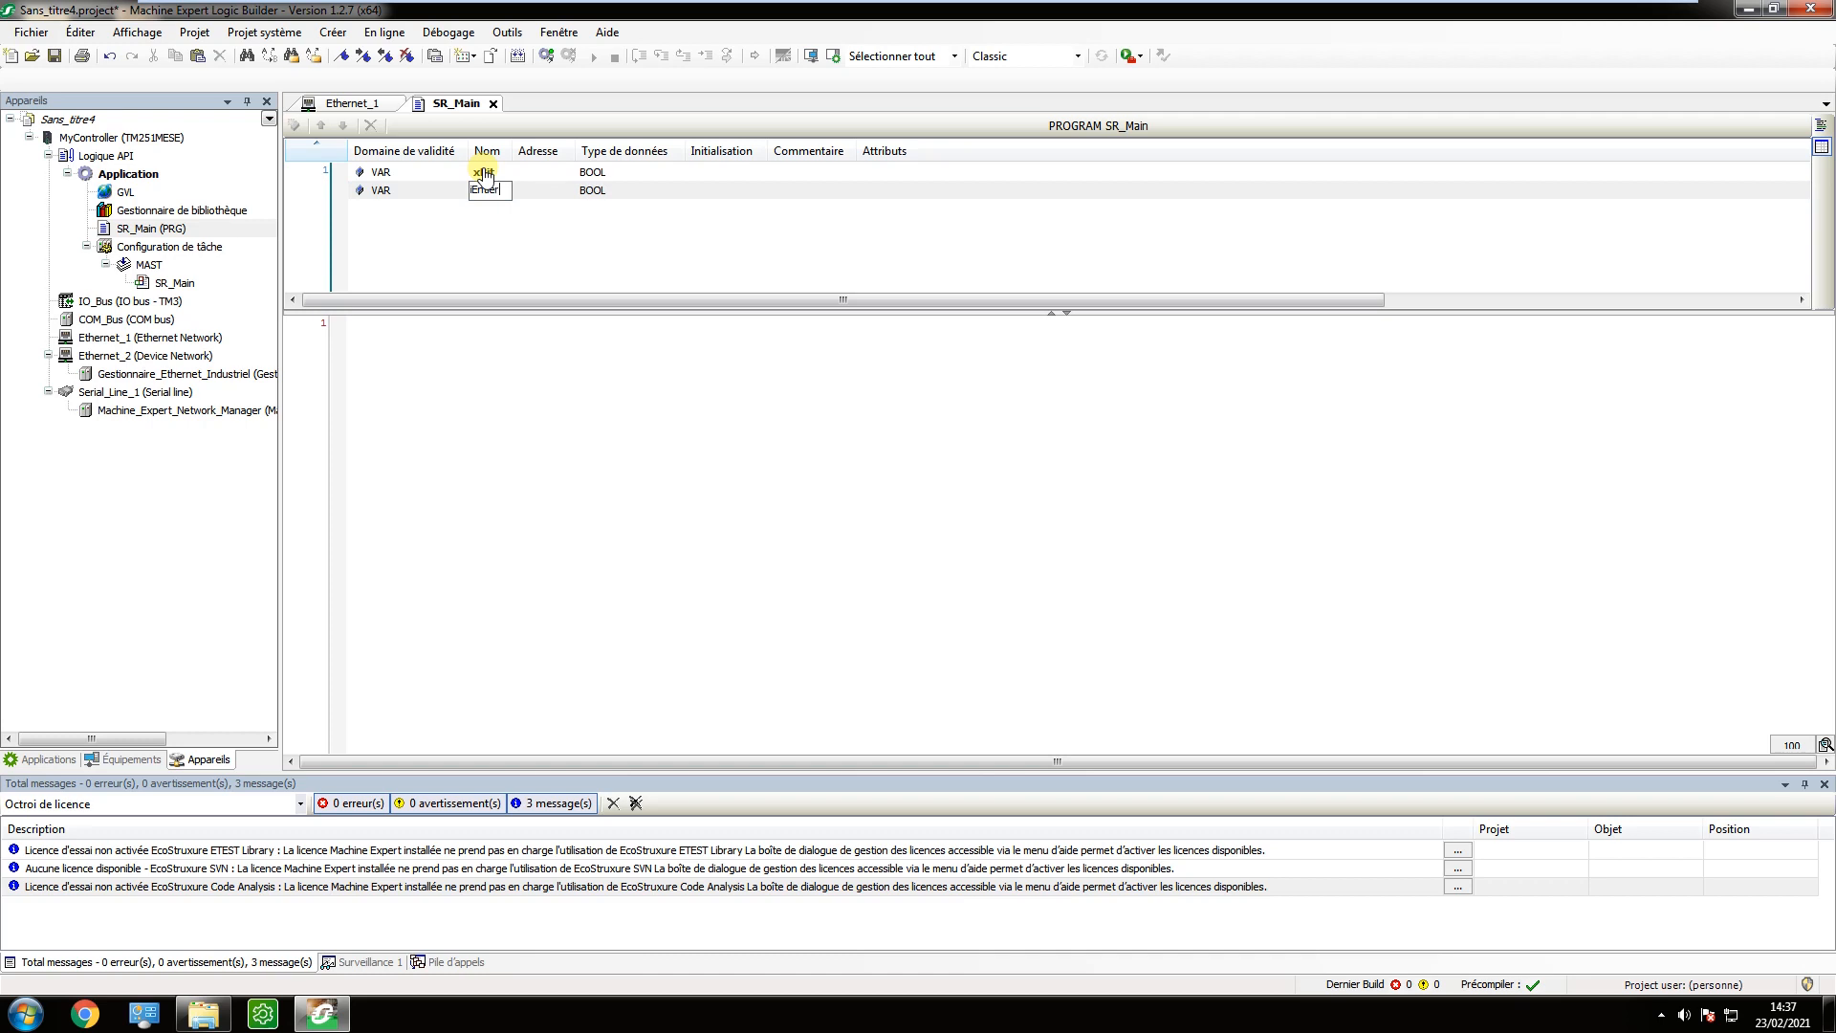
pyautogui.press('Return')
pyautogui.press('Right')
pyautogui.press('Right')
pyautogui.press('Return')
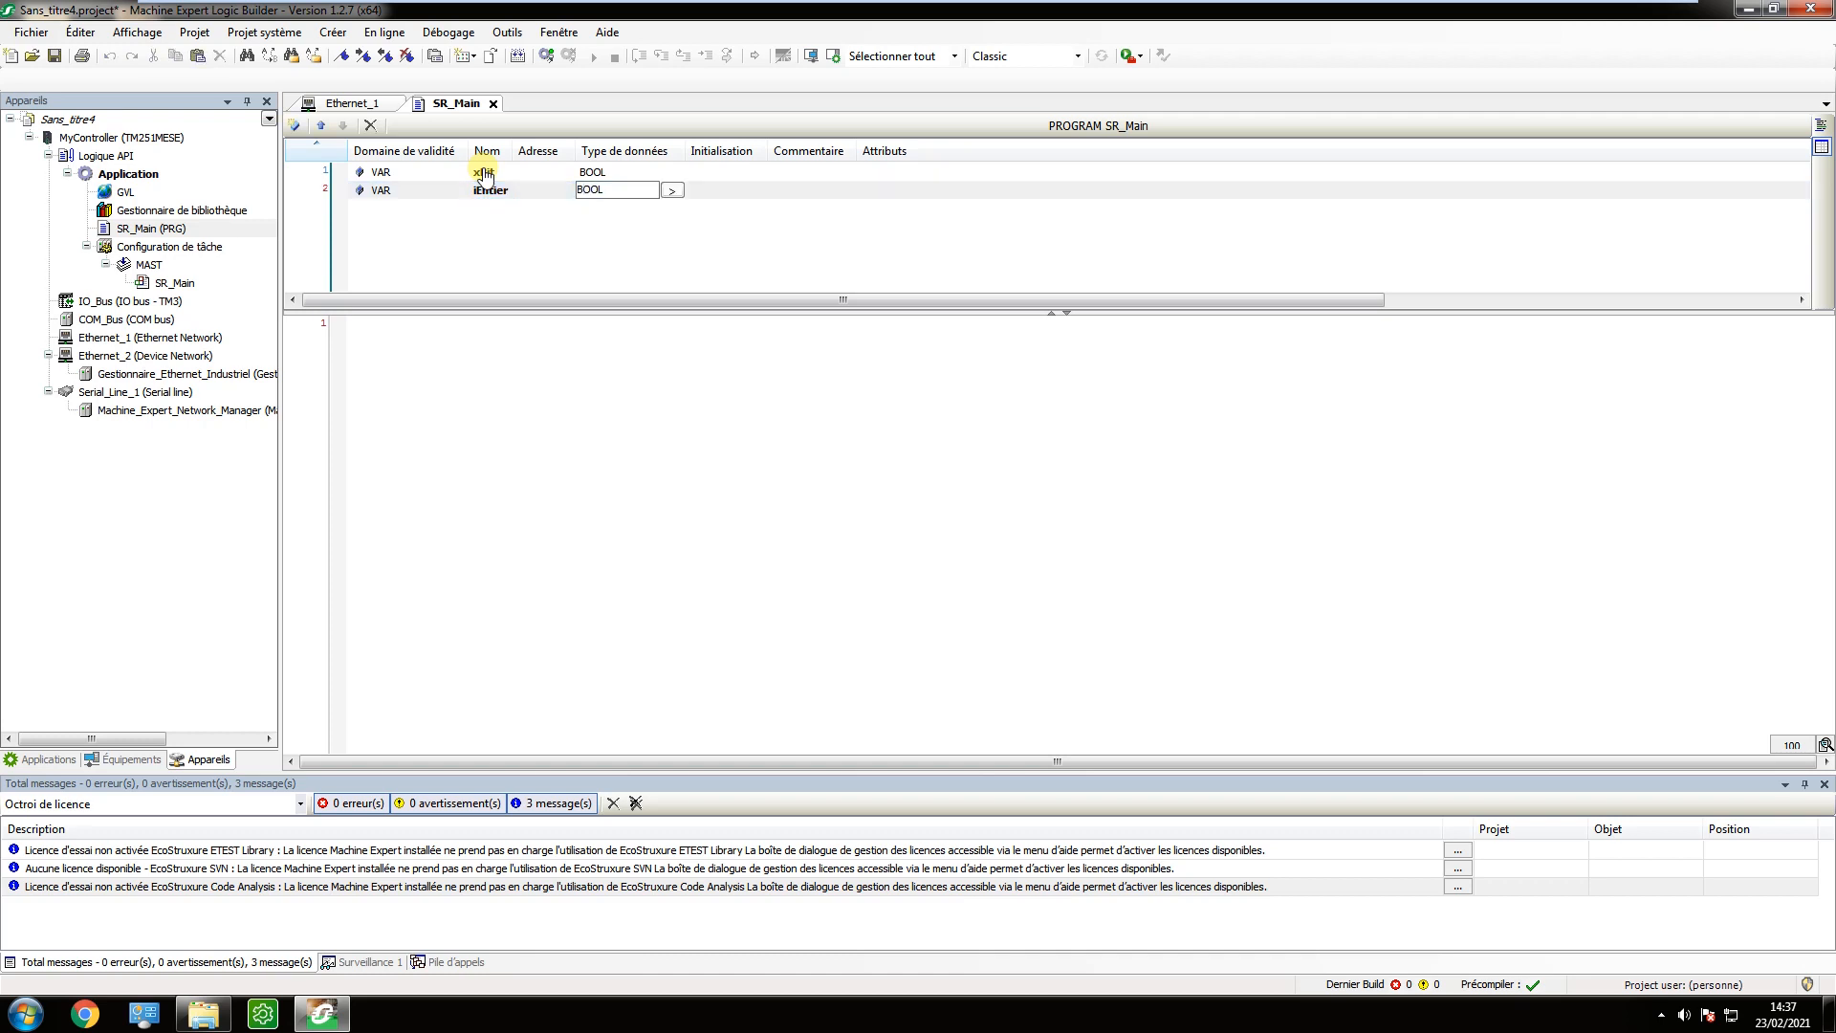
pyautogui.write('NT')
pyautogui.press('Escape')
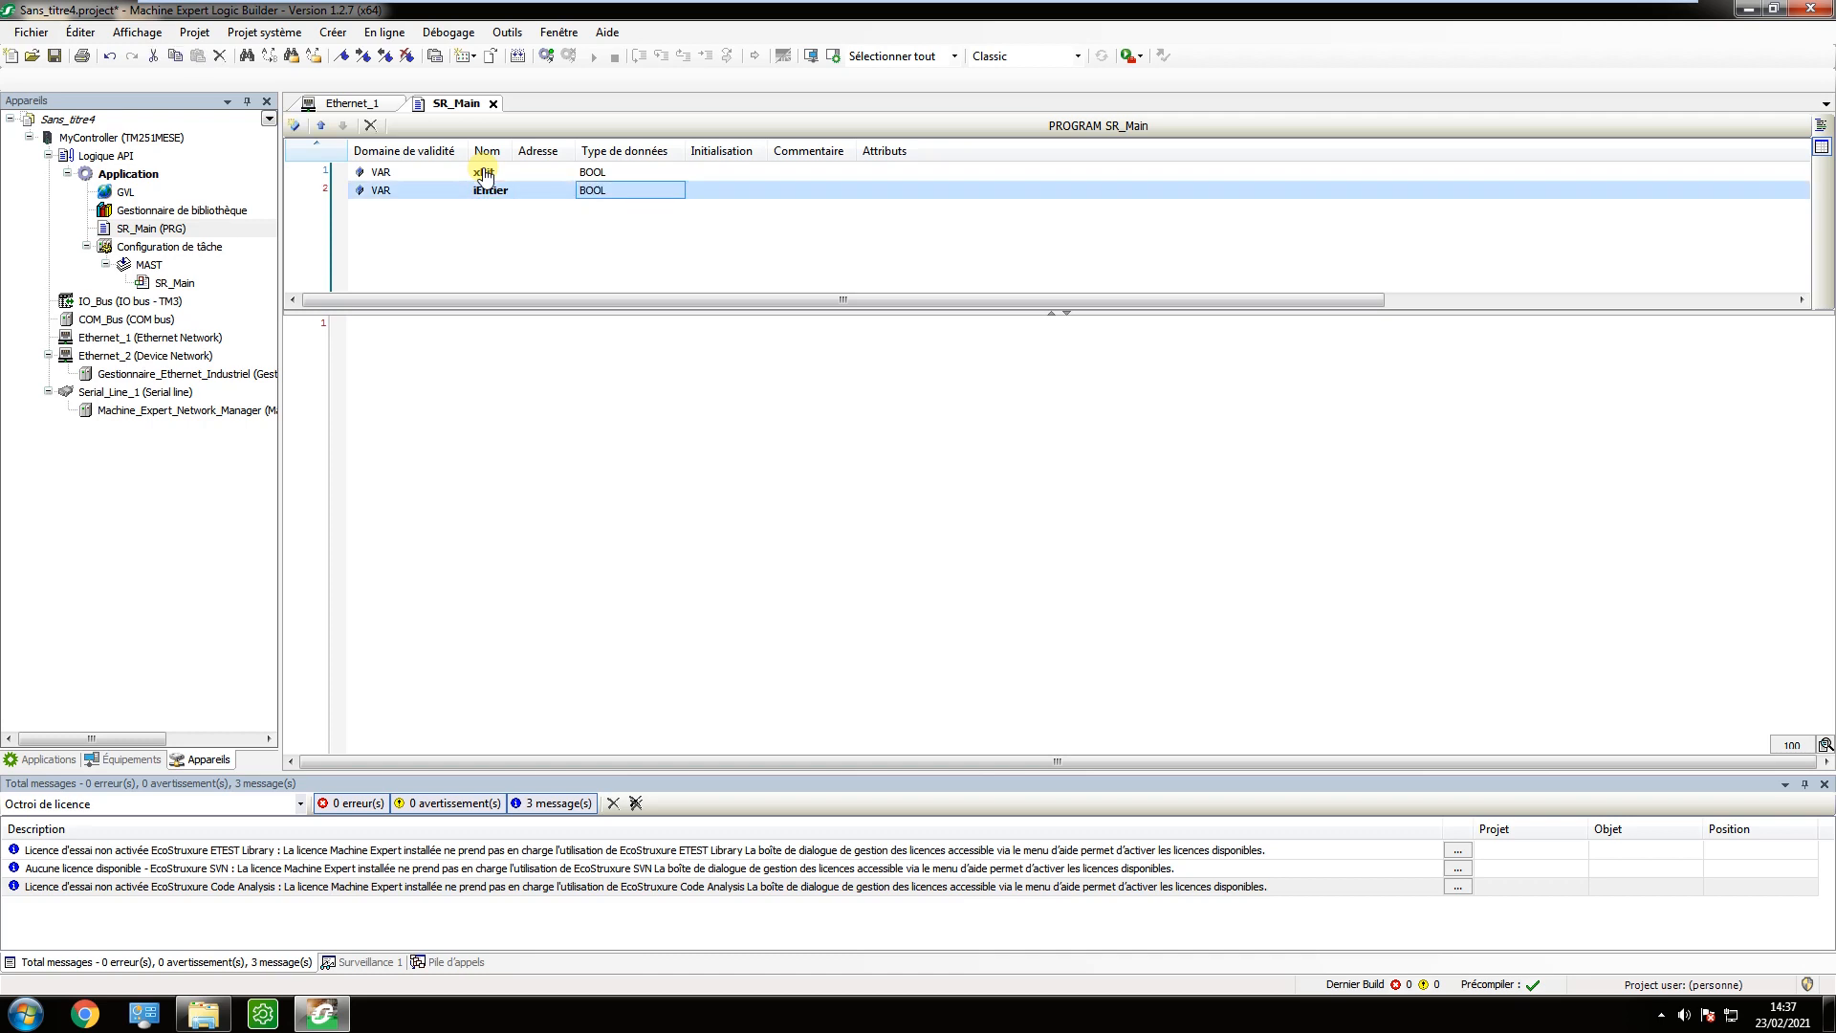
pyautogui.press('Return')
pyautogui.write('INT')
pyautogui.press('Return')
# Declare a third SR_Main variable named sChaine with data type STRING(20).
pyautogui.press('Insert')
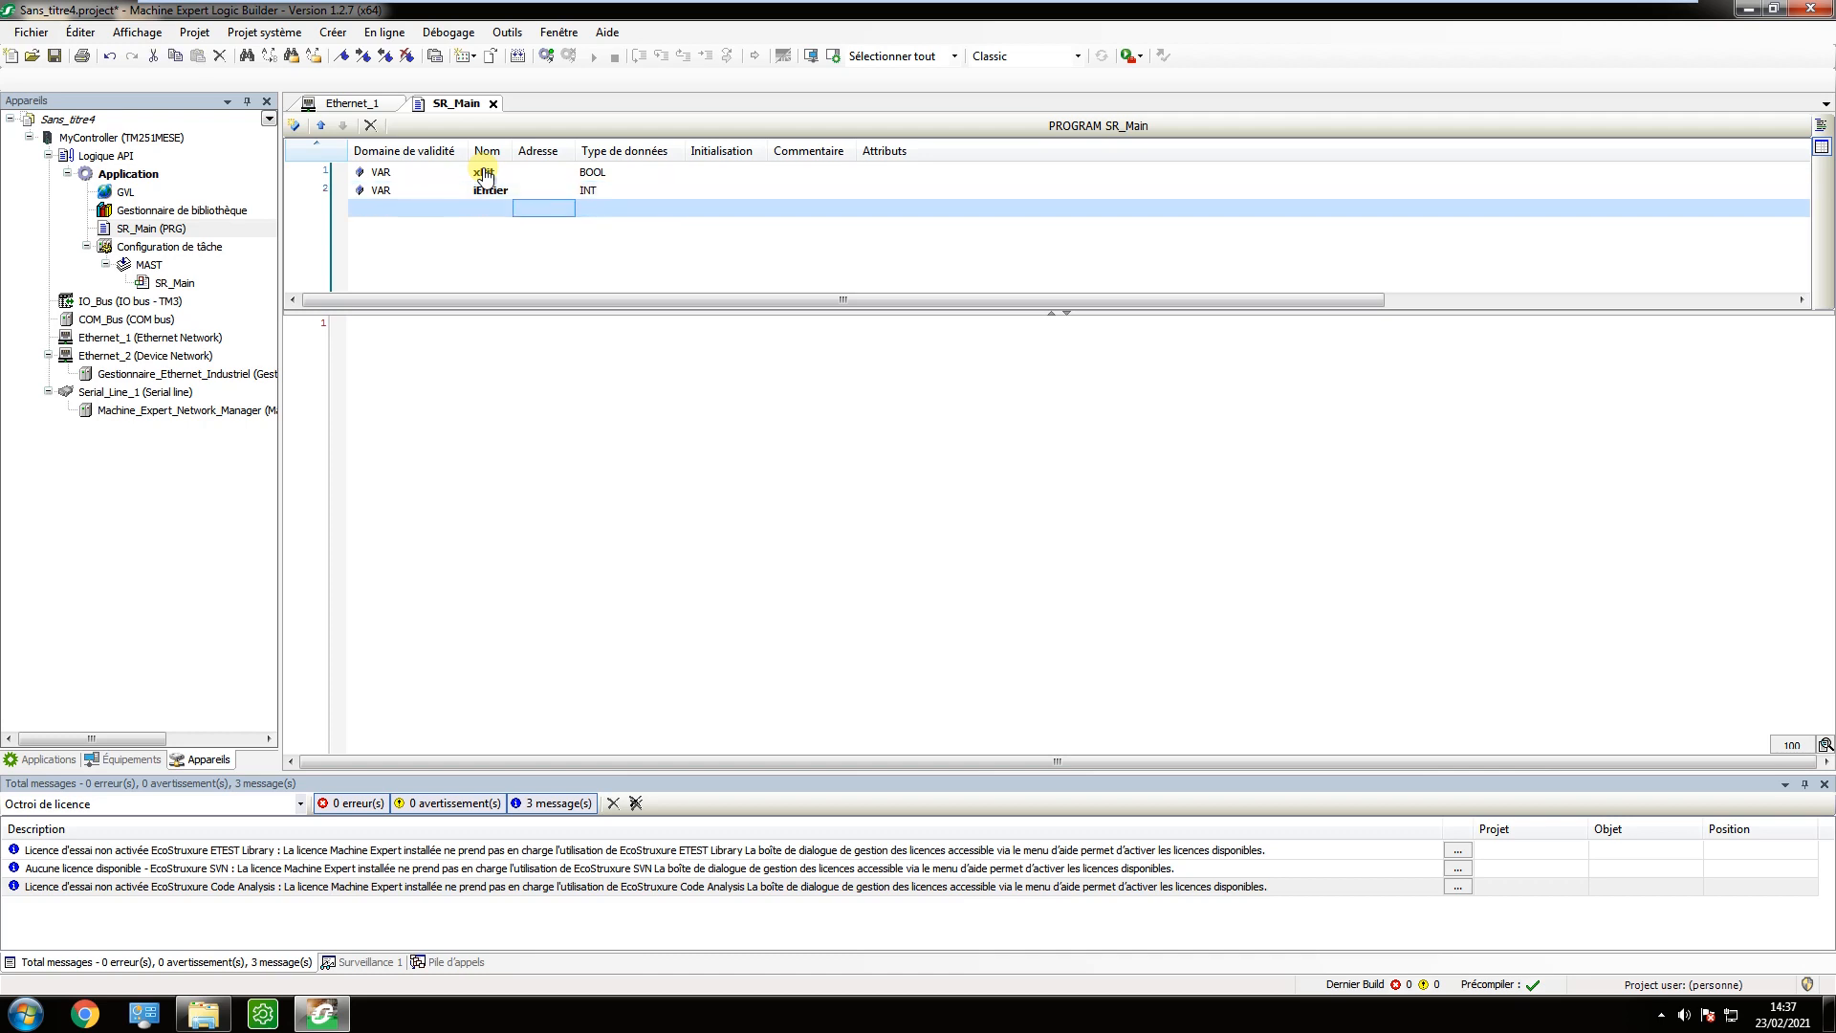
pyautogui.write('sChaine')
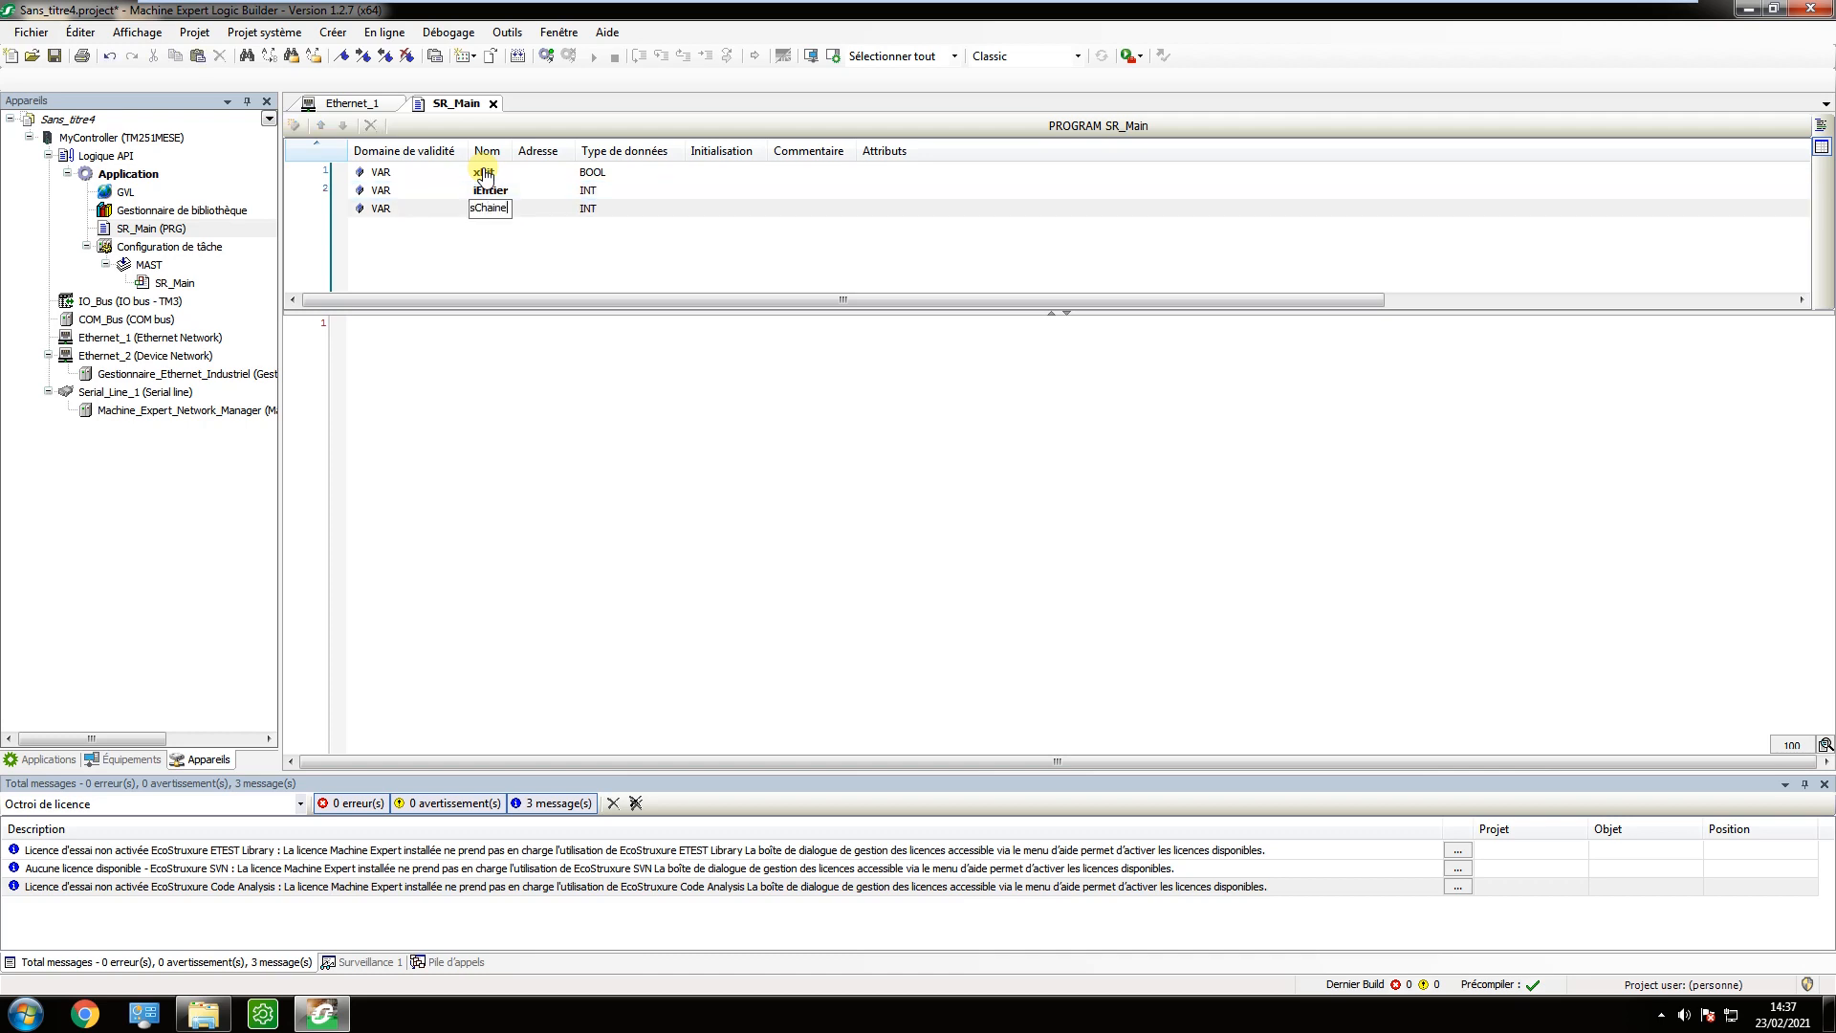
pyautogui.press('Return')
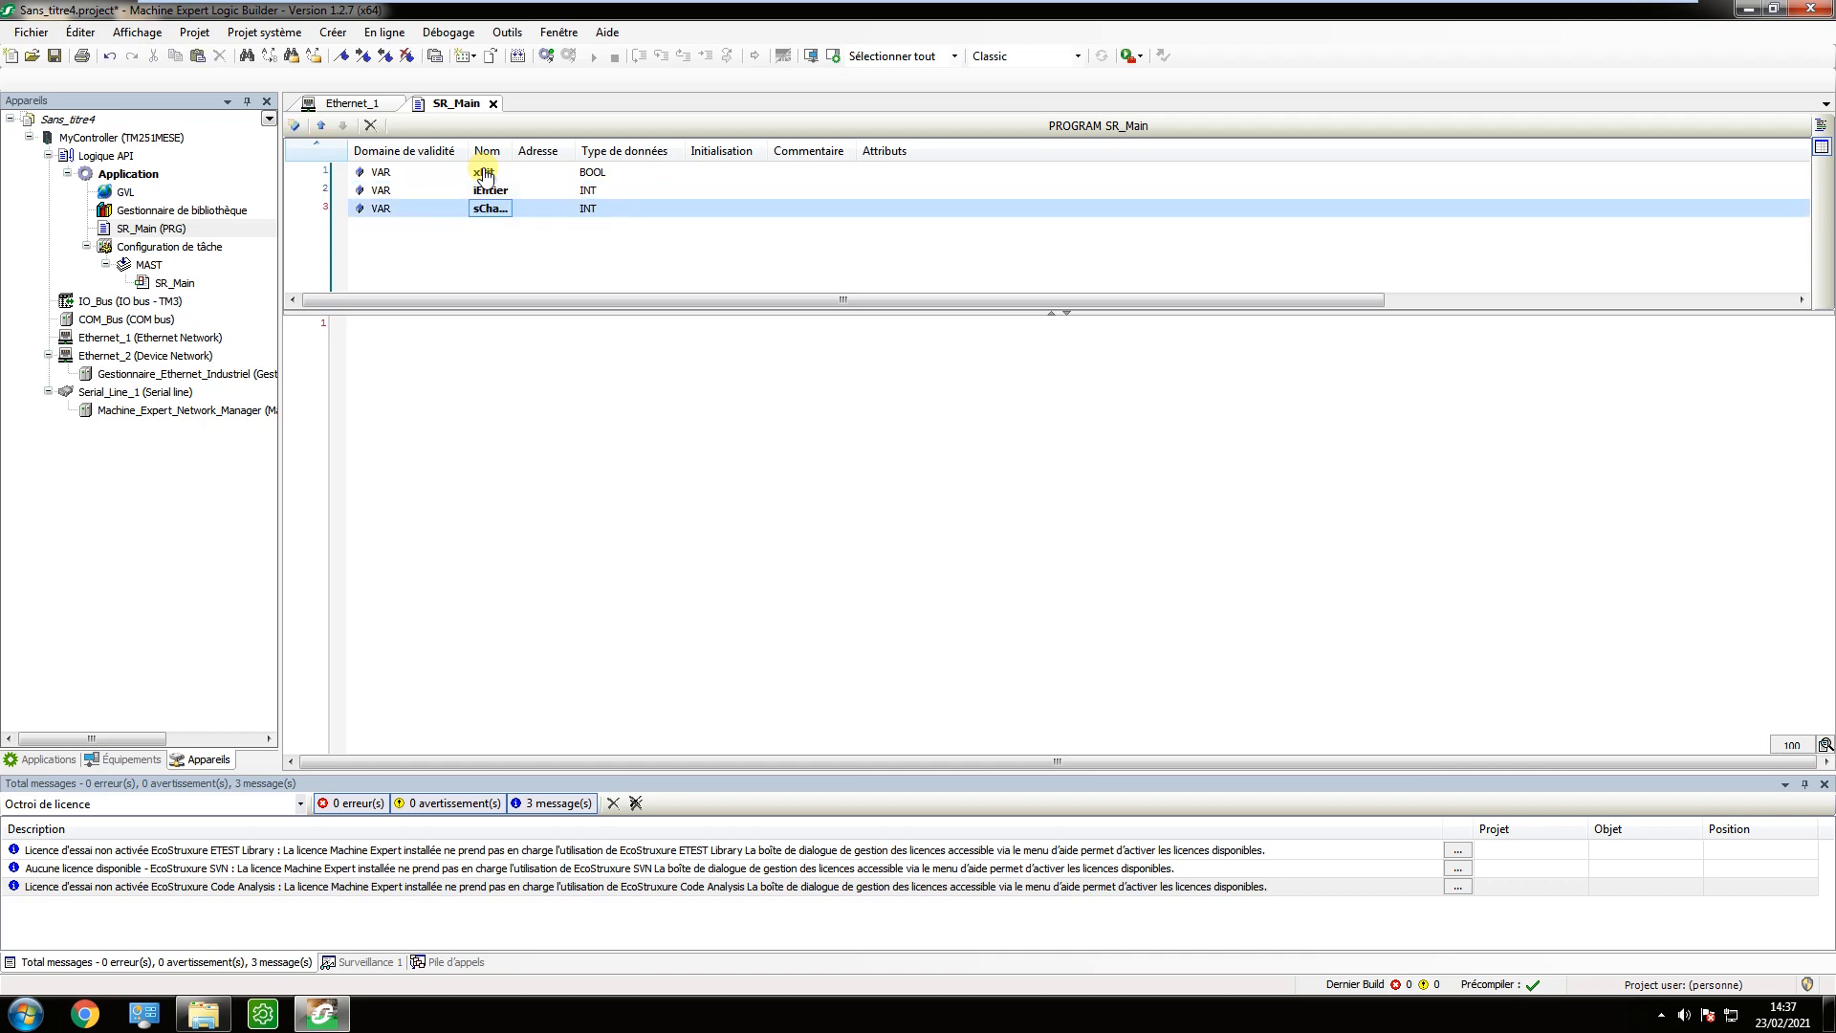
pyautogui.press('Right')
pyautogui.press('Right')
pyautogui.press('Return')
pyautogui.write('STRI')
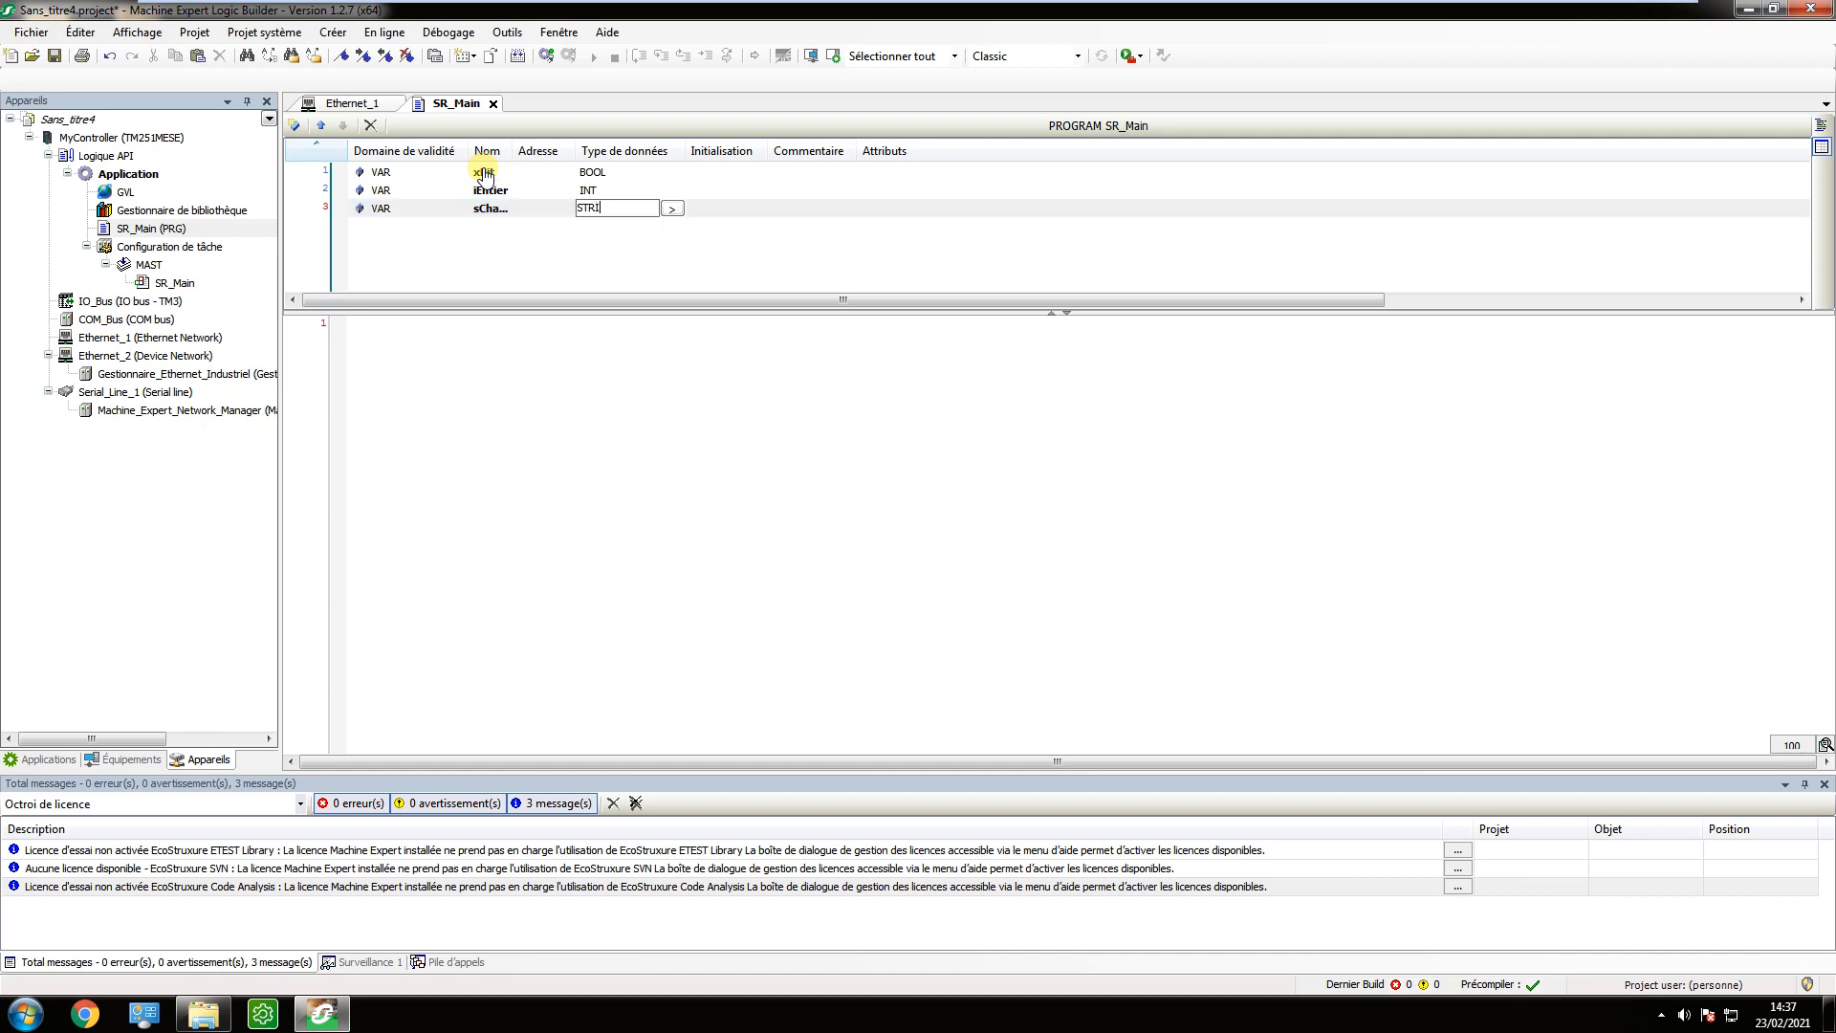
pyautogui.press('Return')
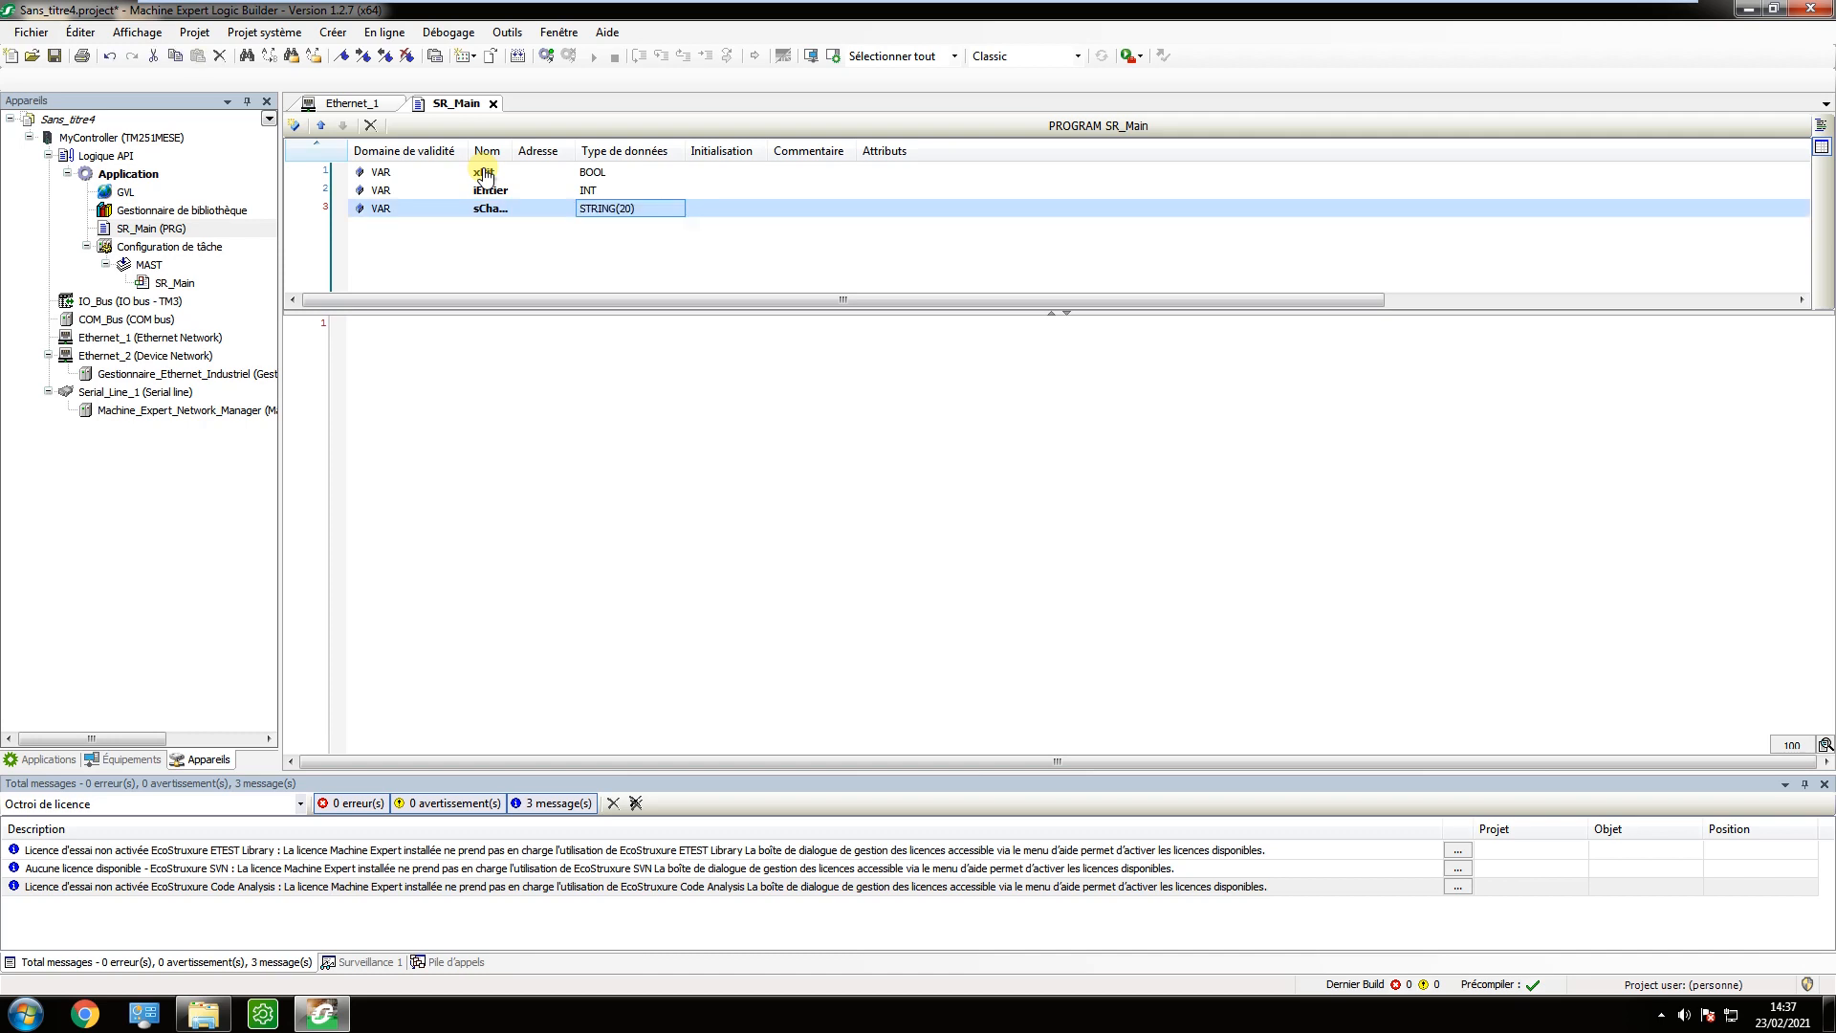
# Declare a fourth variable named fbFrontMontant with data type R_TRIG, widening the name column to fit.
pyautogui.press('Left')
pyautogui.press('Left')
pyautogui.press('Insert')
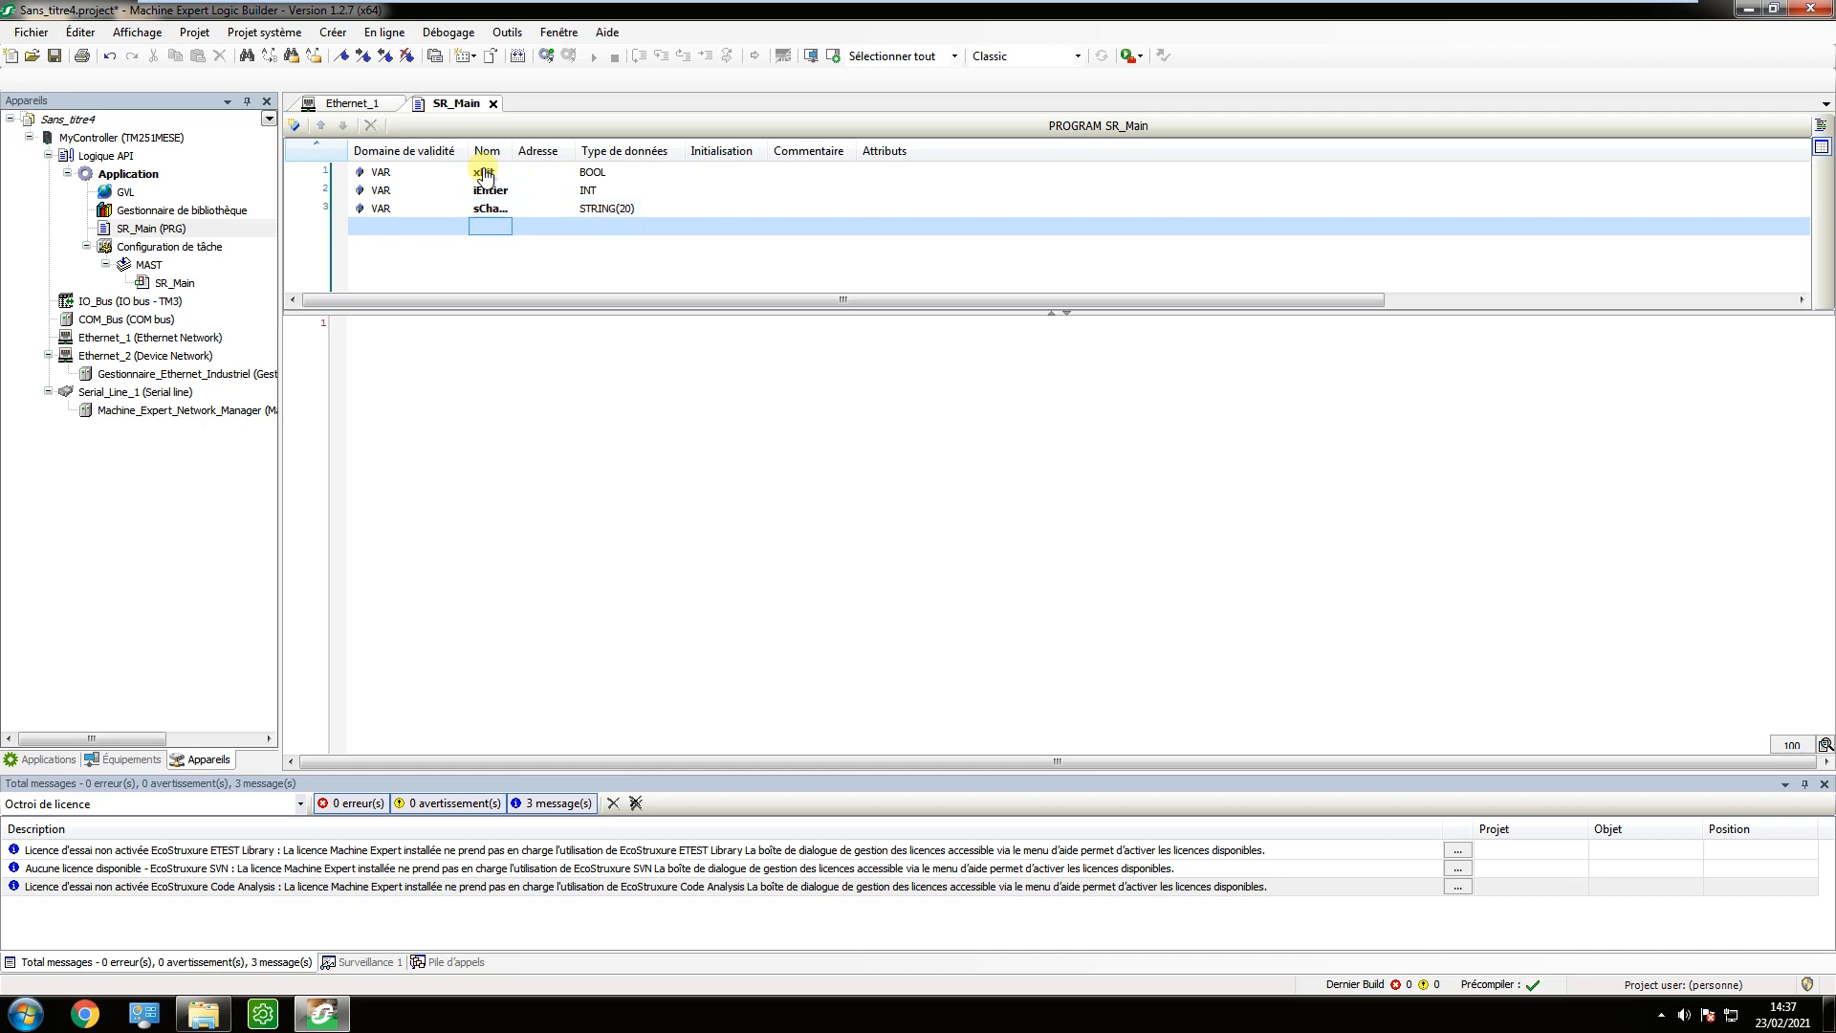
pyautogui.write('fbFont')
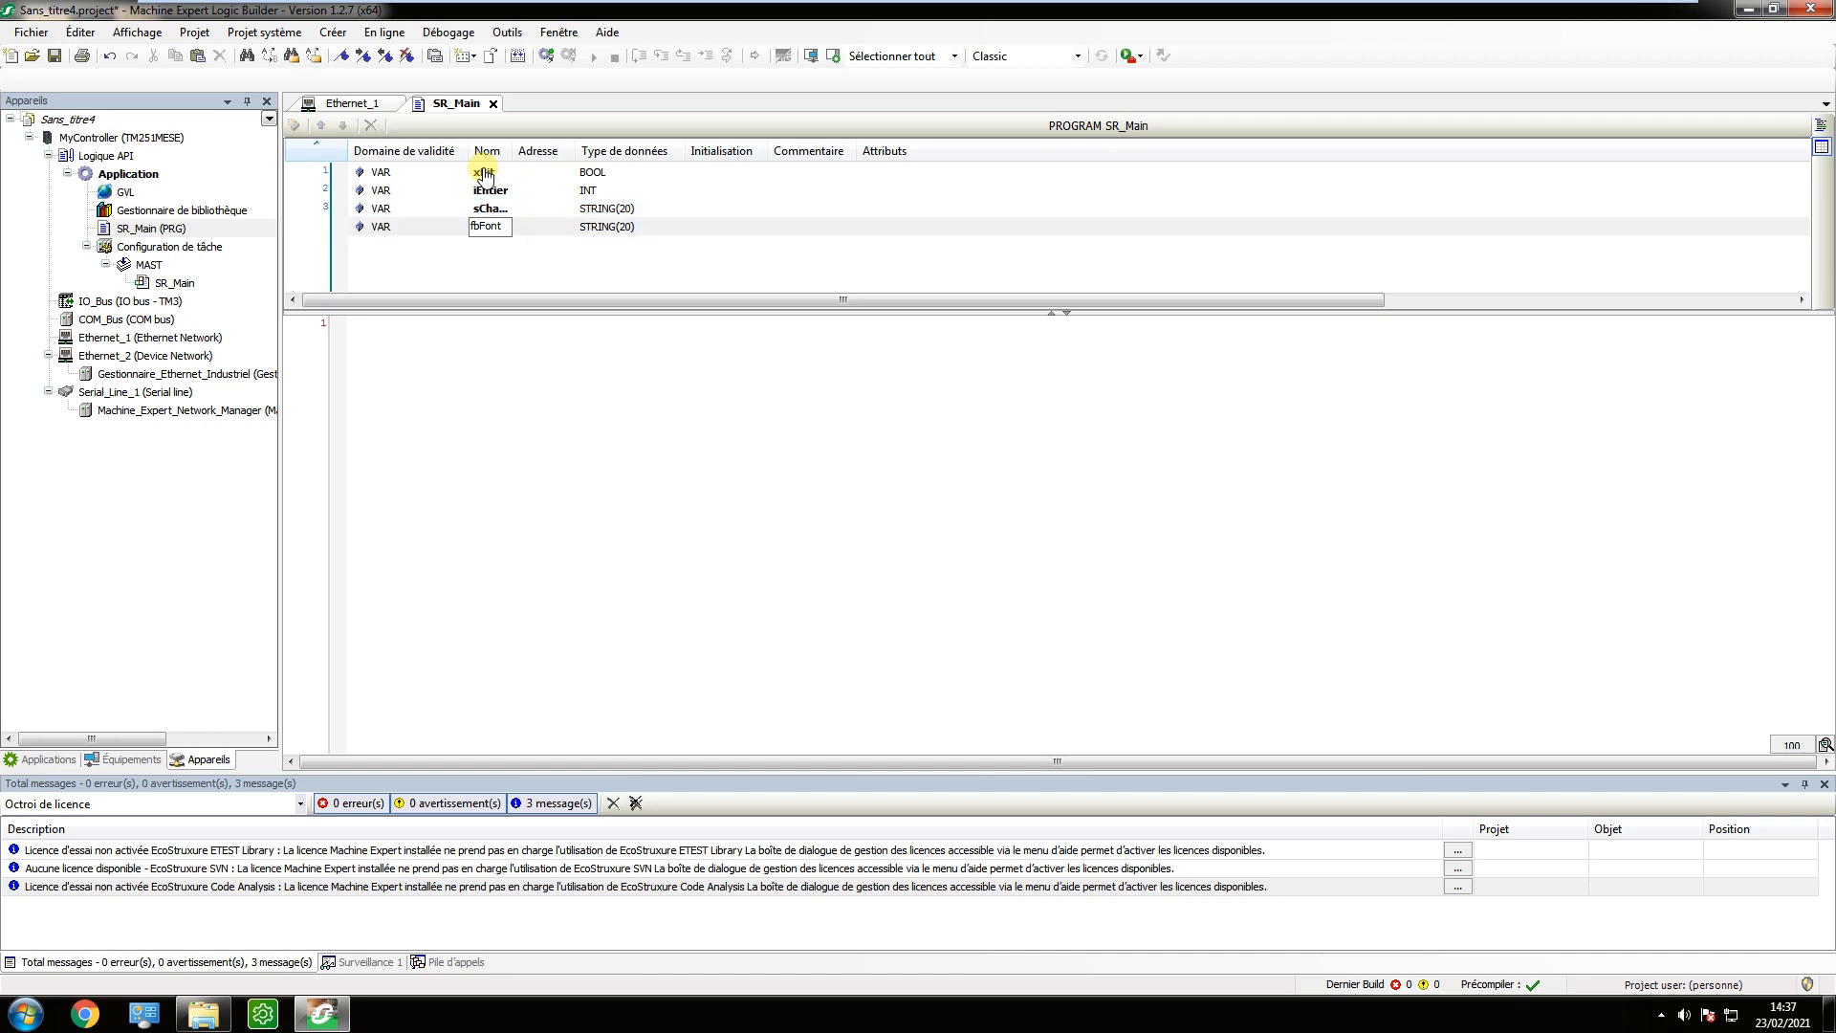
pyautogui.write('FrontMontant')
pyautogui.press('Return')
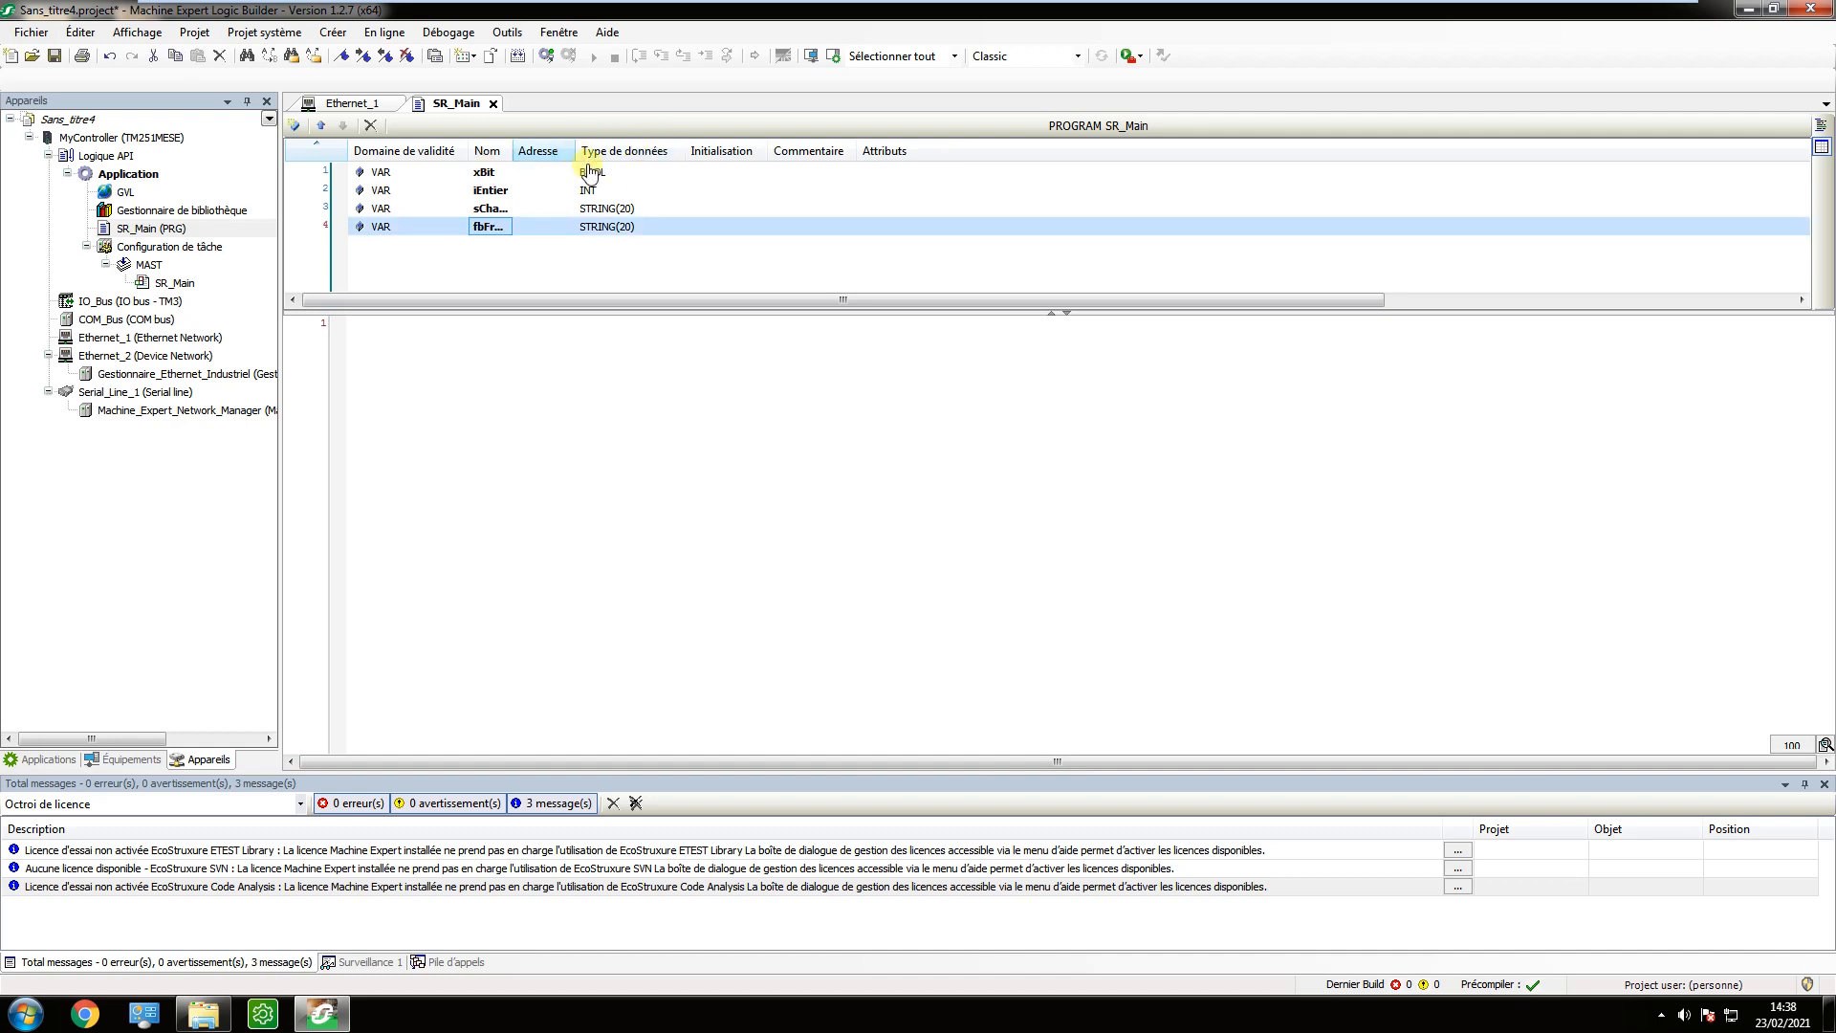
pyautogui.doubleClick(513, 150)
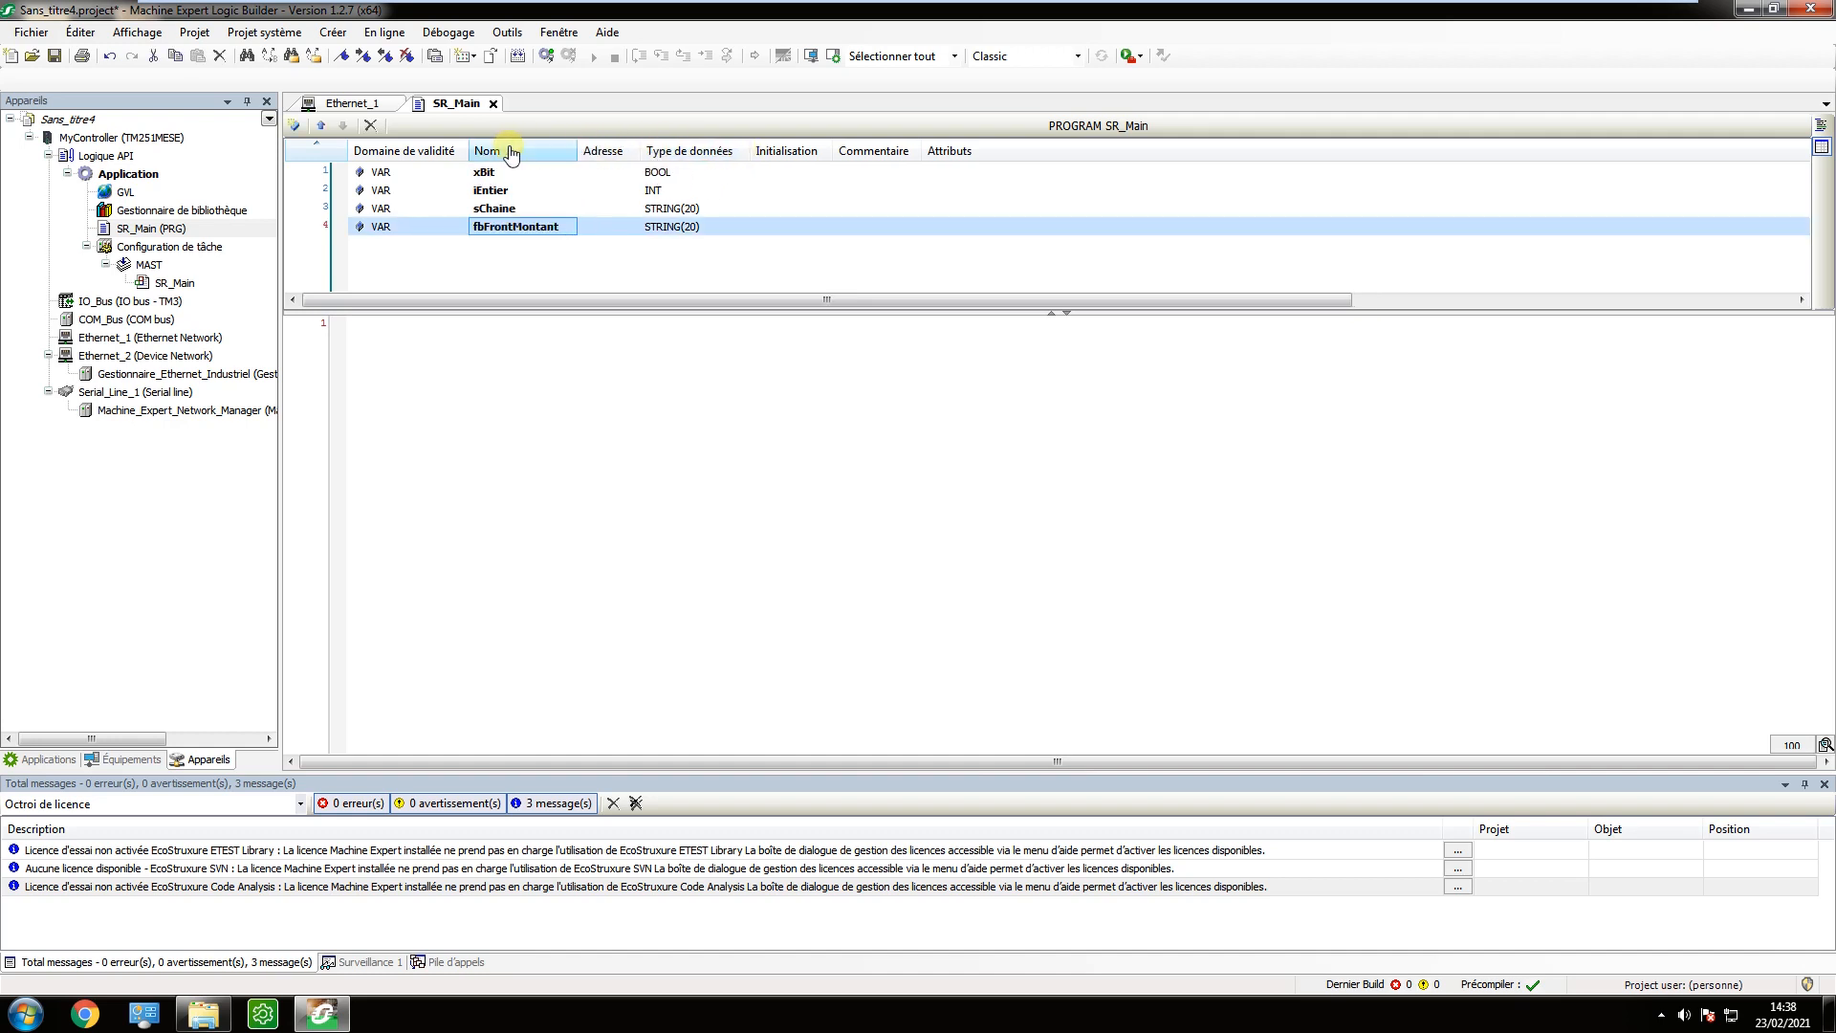
pyautogui.click(675, 230)
pyautogui.write('R_TRIG')
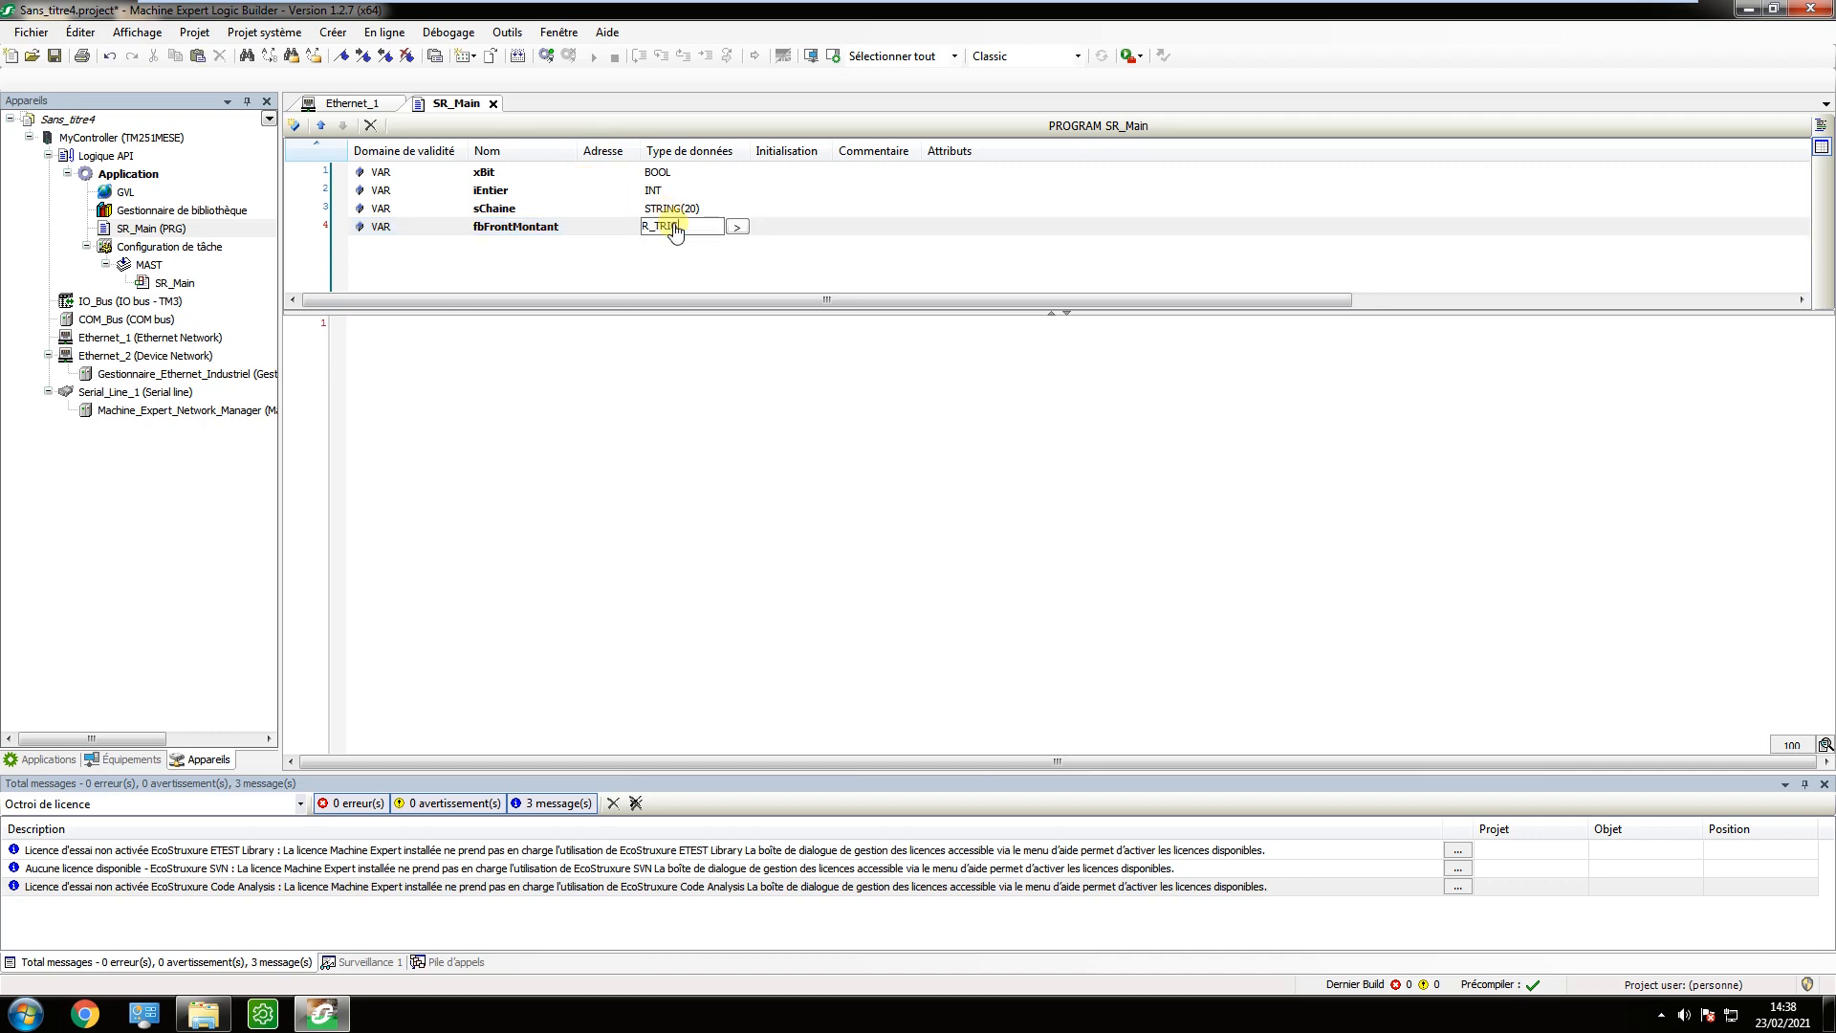
pyautogui.press('Return')
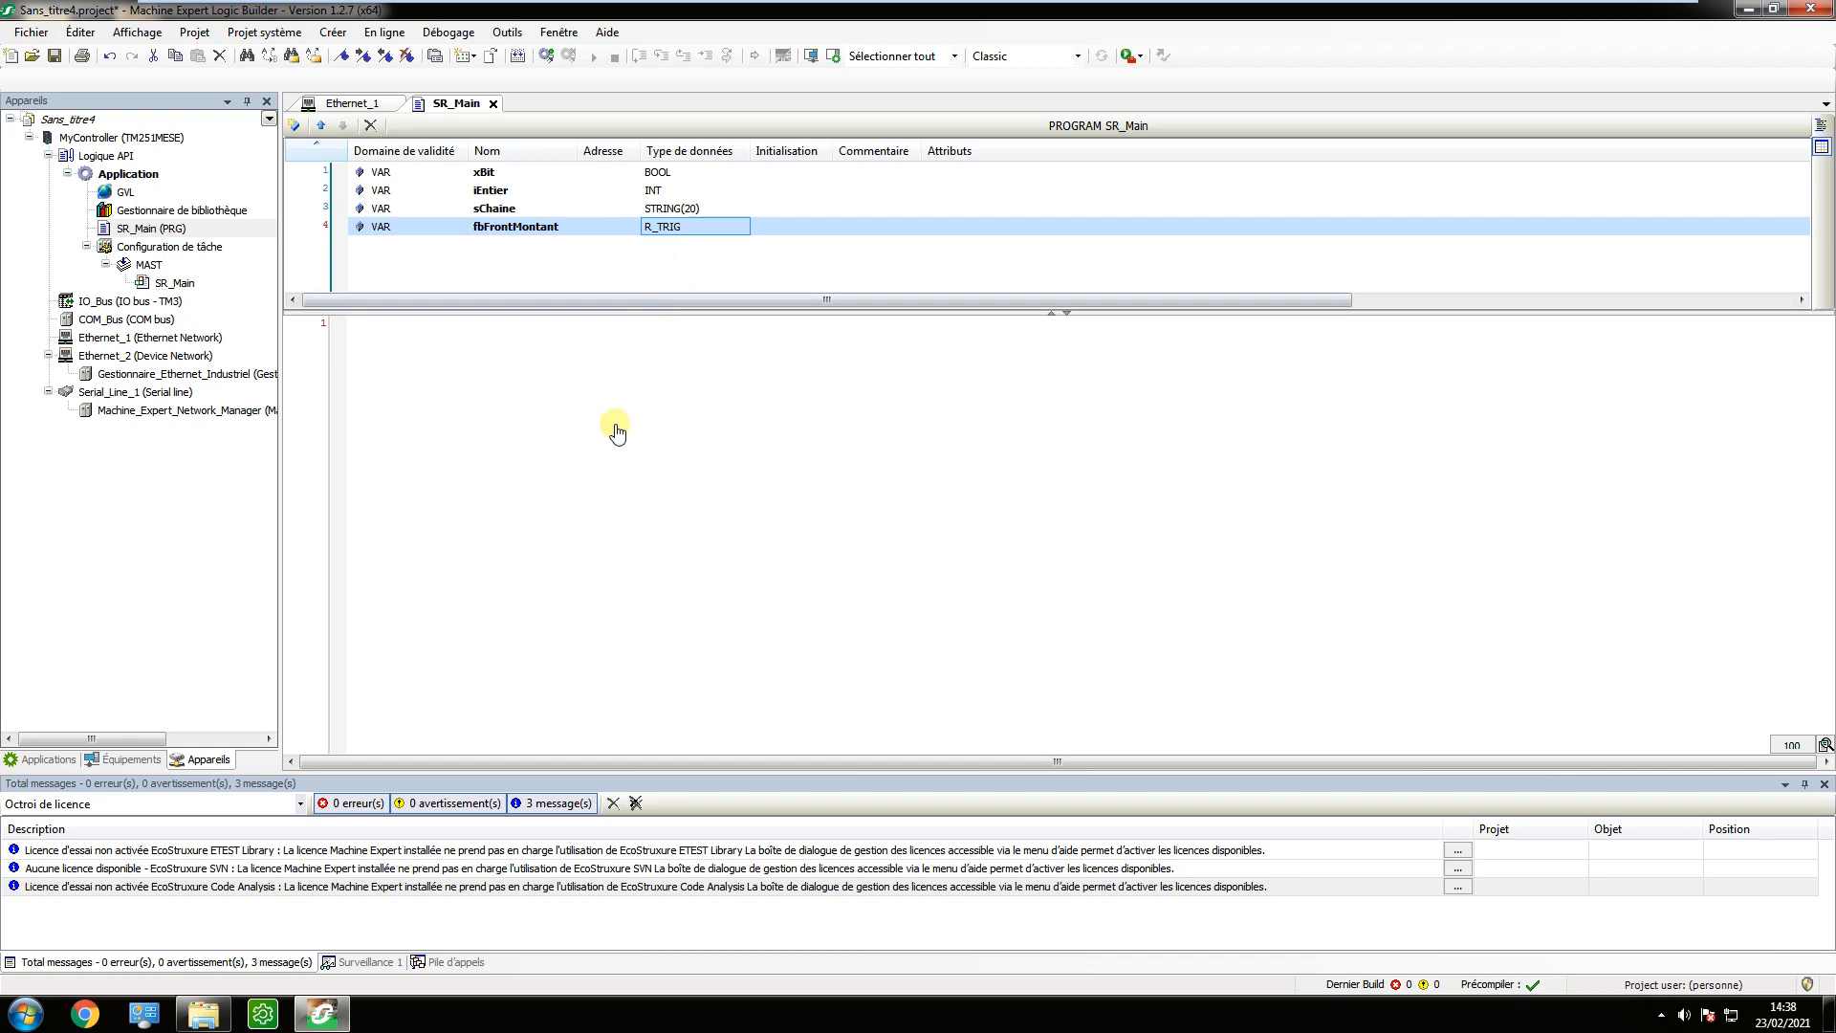
# Insert an instance call of fbFrontMontant with its arguments on the first line of the SR_Main code.
pyautogui.click(542, 356)
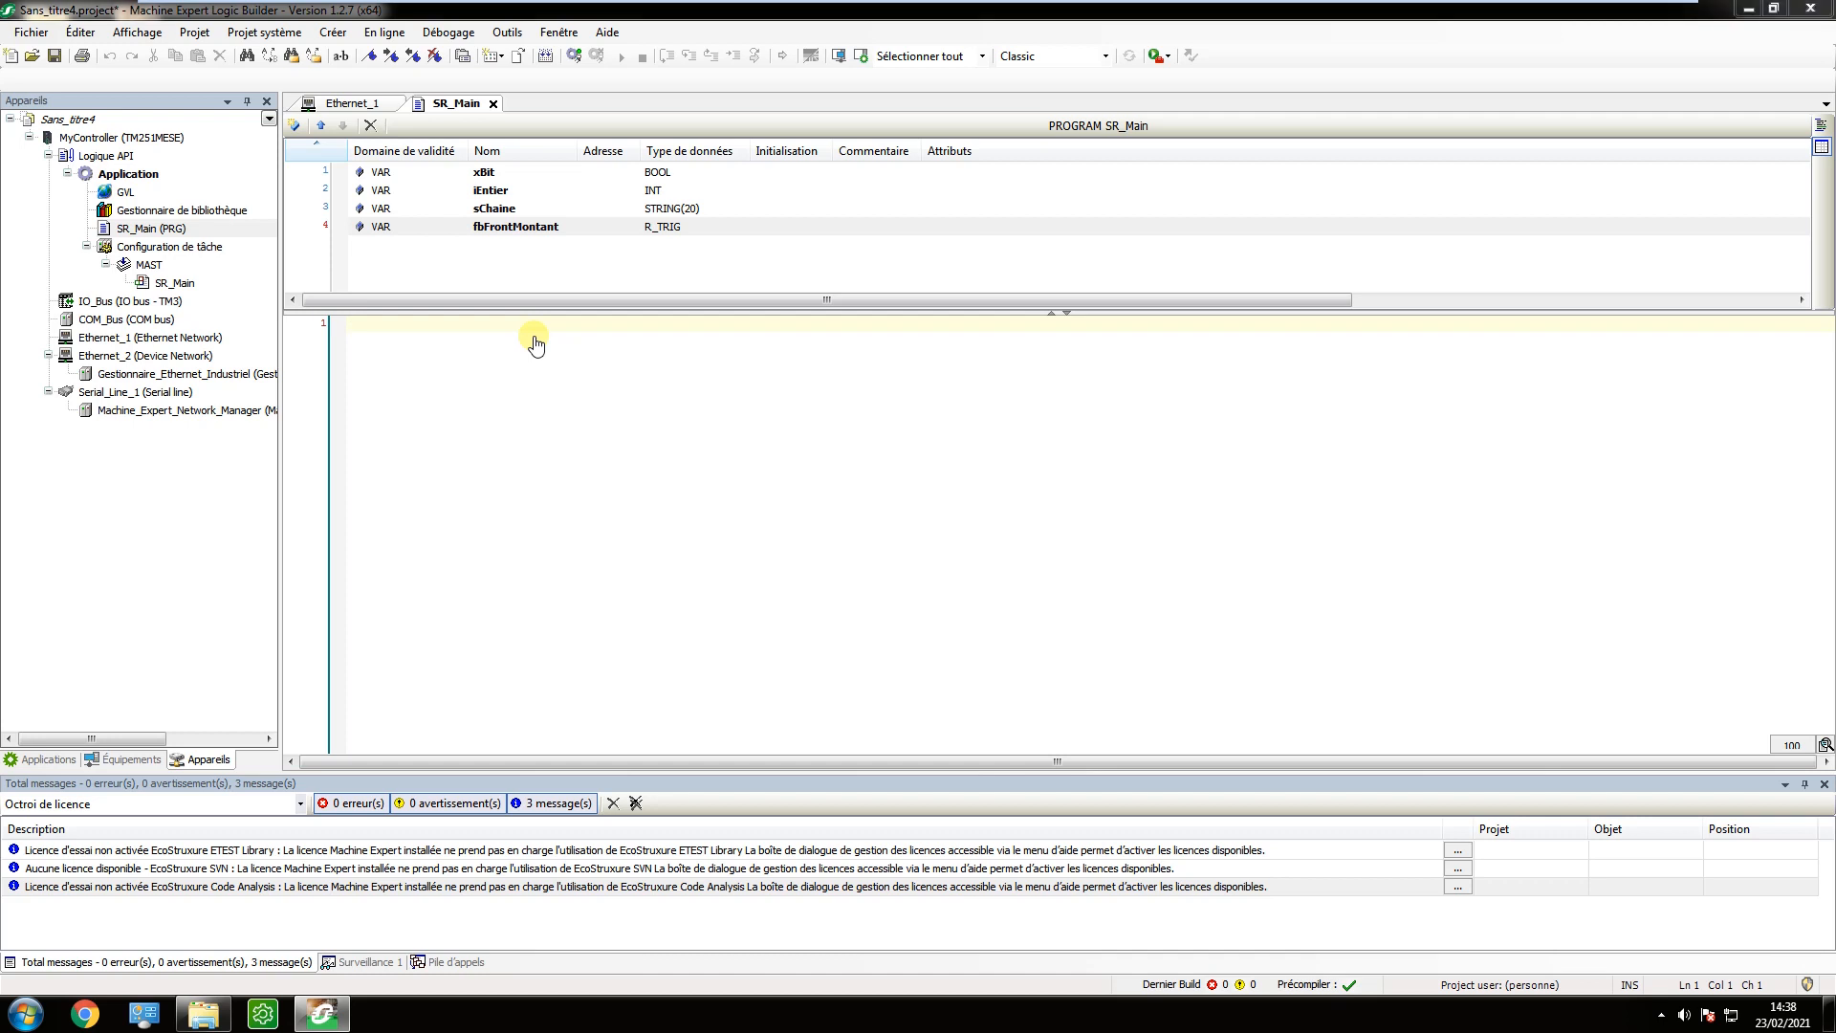
pyautogui.press('F2')
pyautogui.click(606, 280)
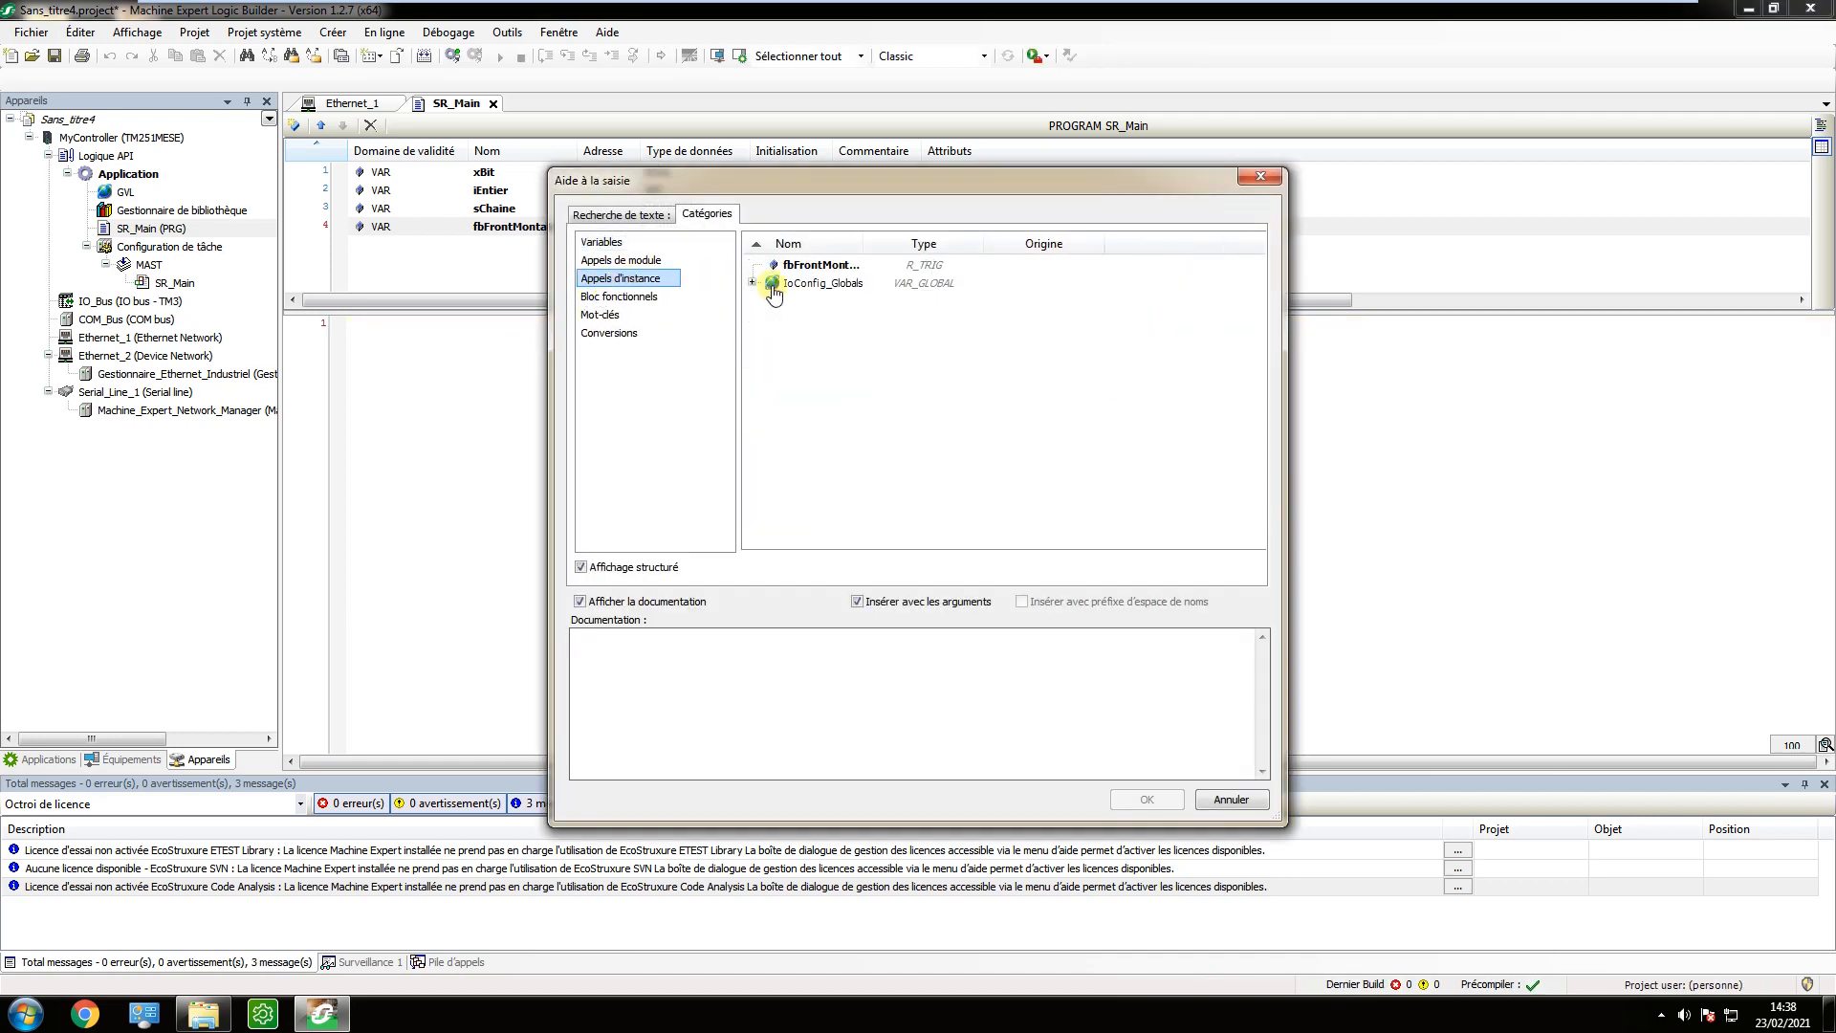
pyautogui.click(808, 267)
pyautogui.click(1144, 799)
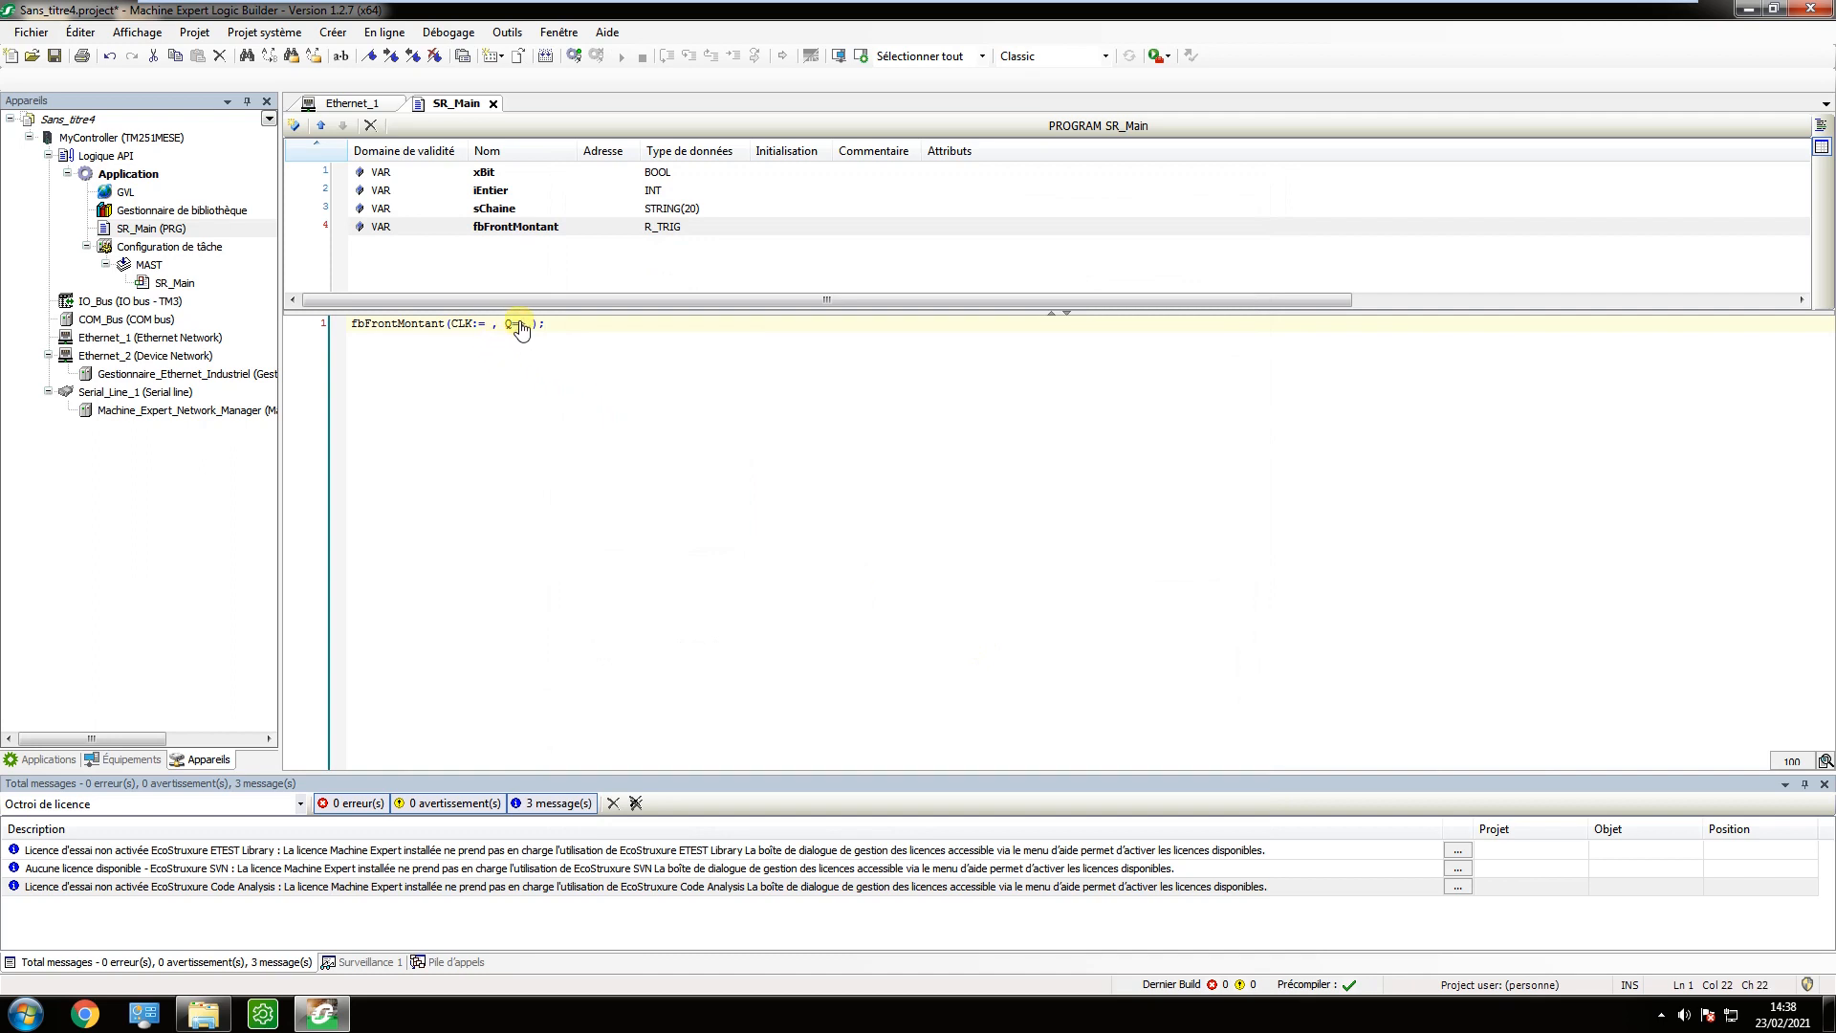
# Assign xBit to the CLK input of the fbFrontMontant call and remove its Q output argument.
pyautogui.write('xBit')
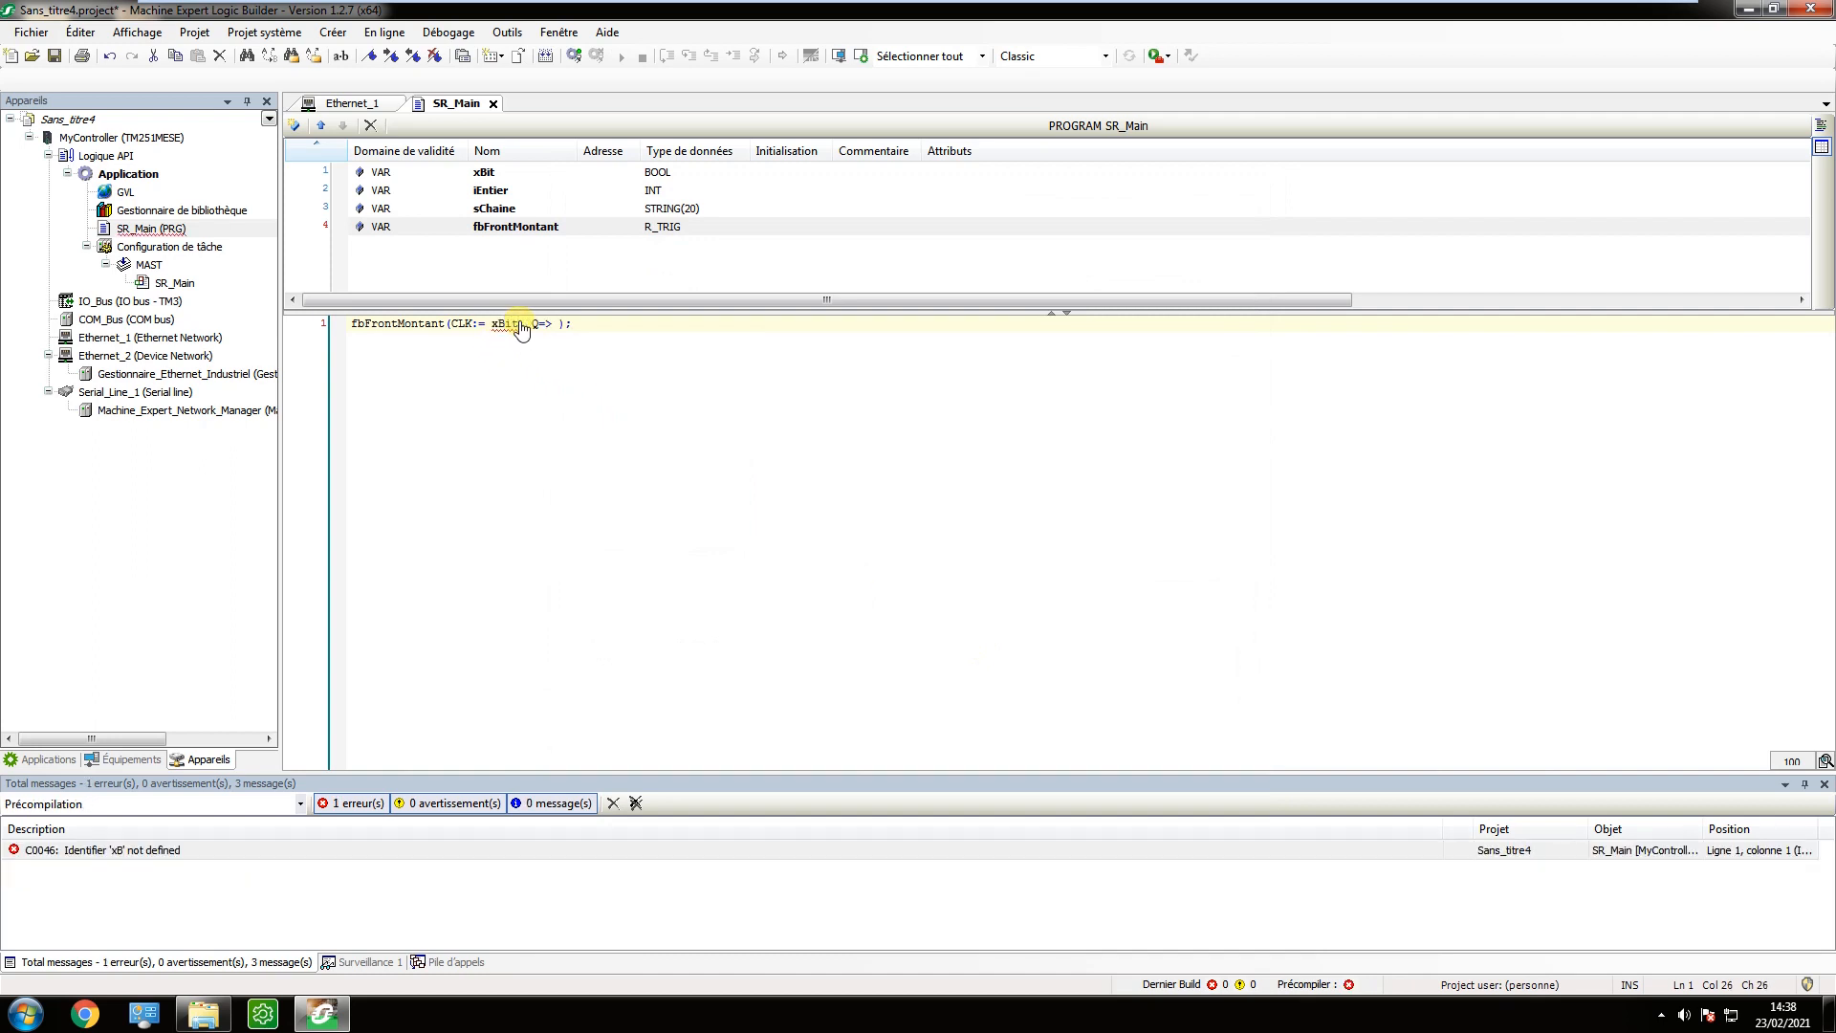
pyautogui.press('Delete')
pyautogui.press('Delete')
pyautogui.press('Delete')
pyautogui.press('Delete')
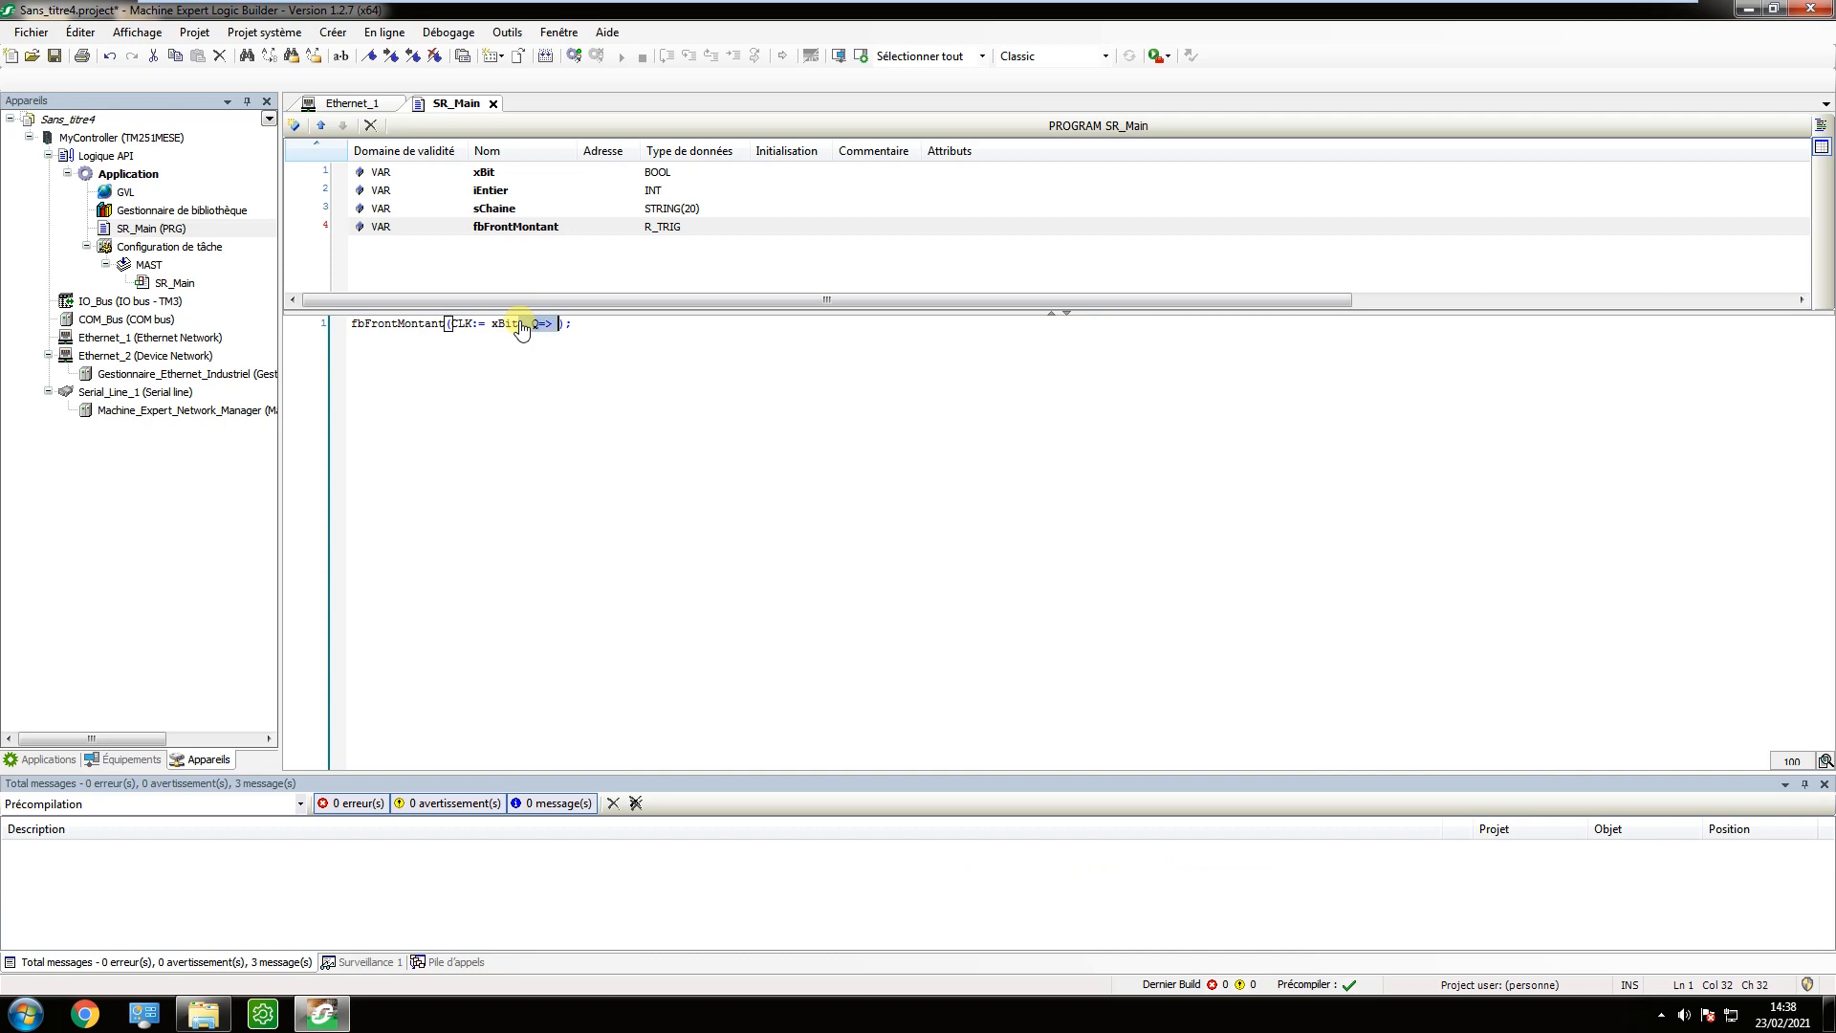
pyautogui.press('BackSpace')
pyautogui.press('BackSpace')
# Add an IF fbFrontMontant.Q THEN … END_IF block below the function block call.
pyautogui.press('Return')
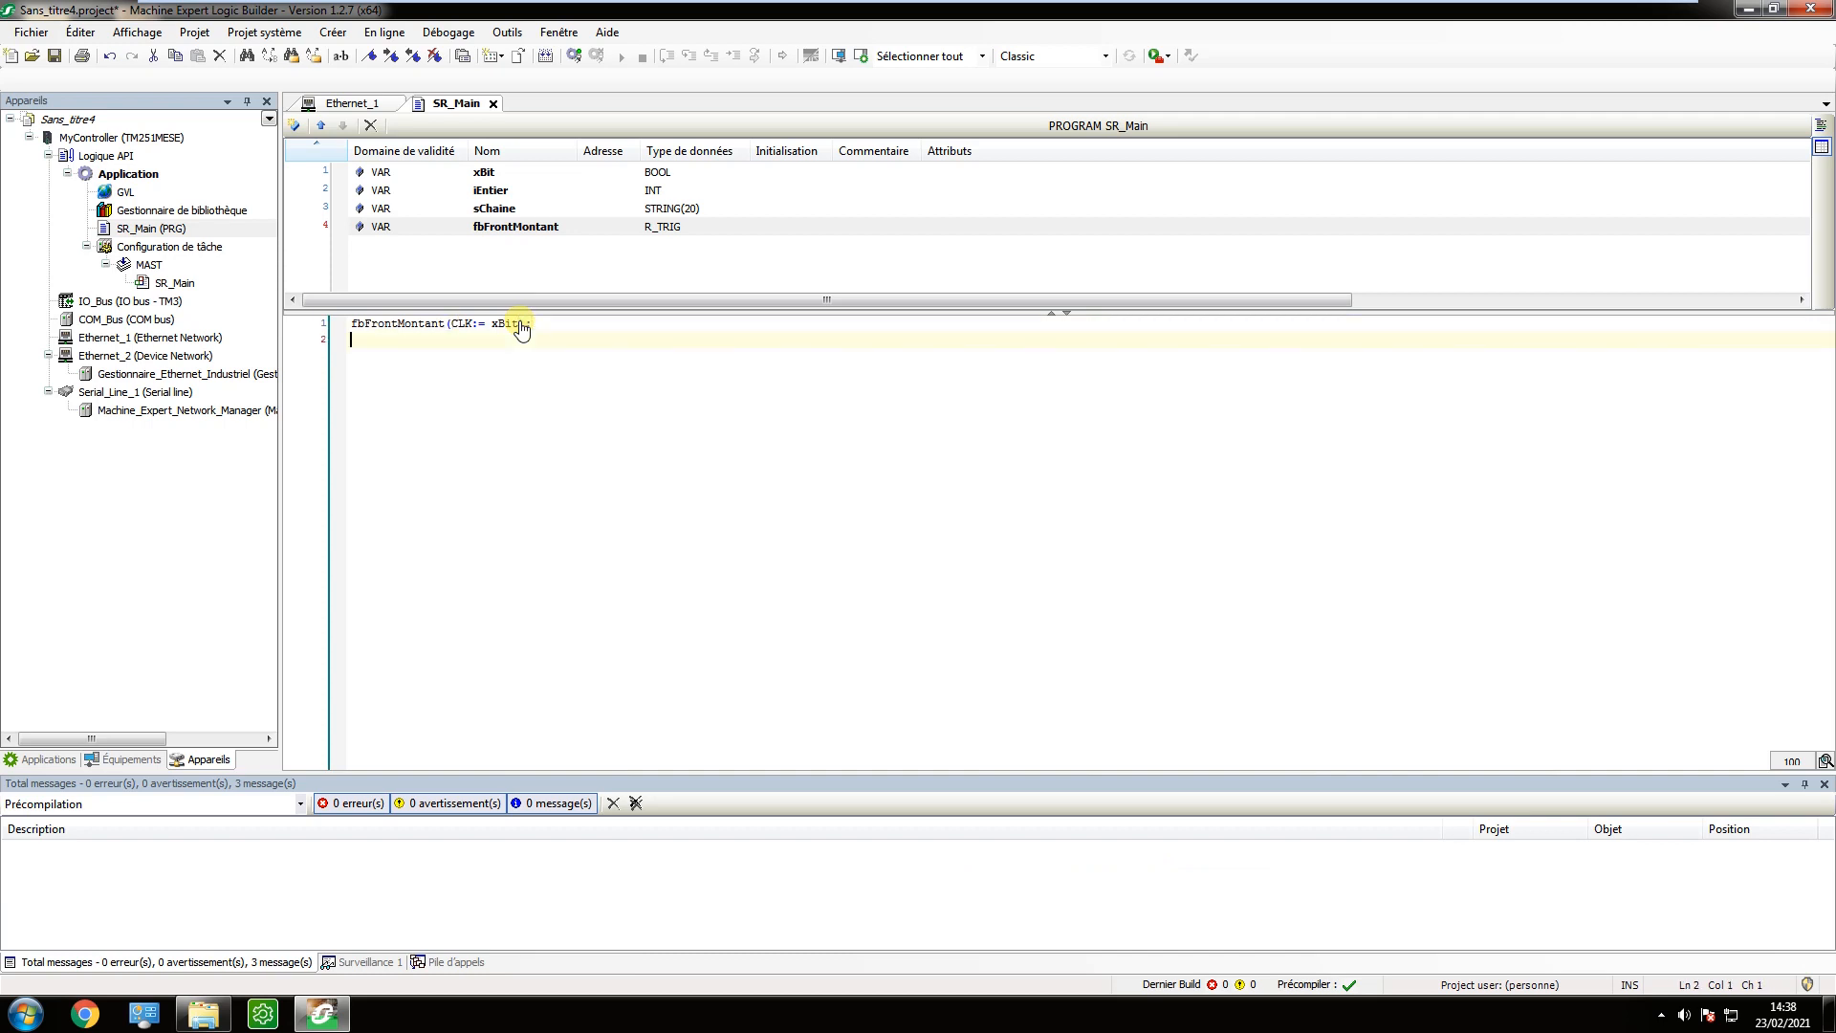
pyautogui.write('If fb')
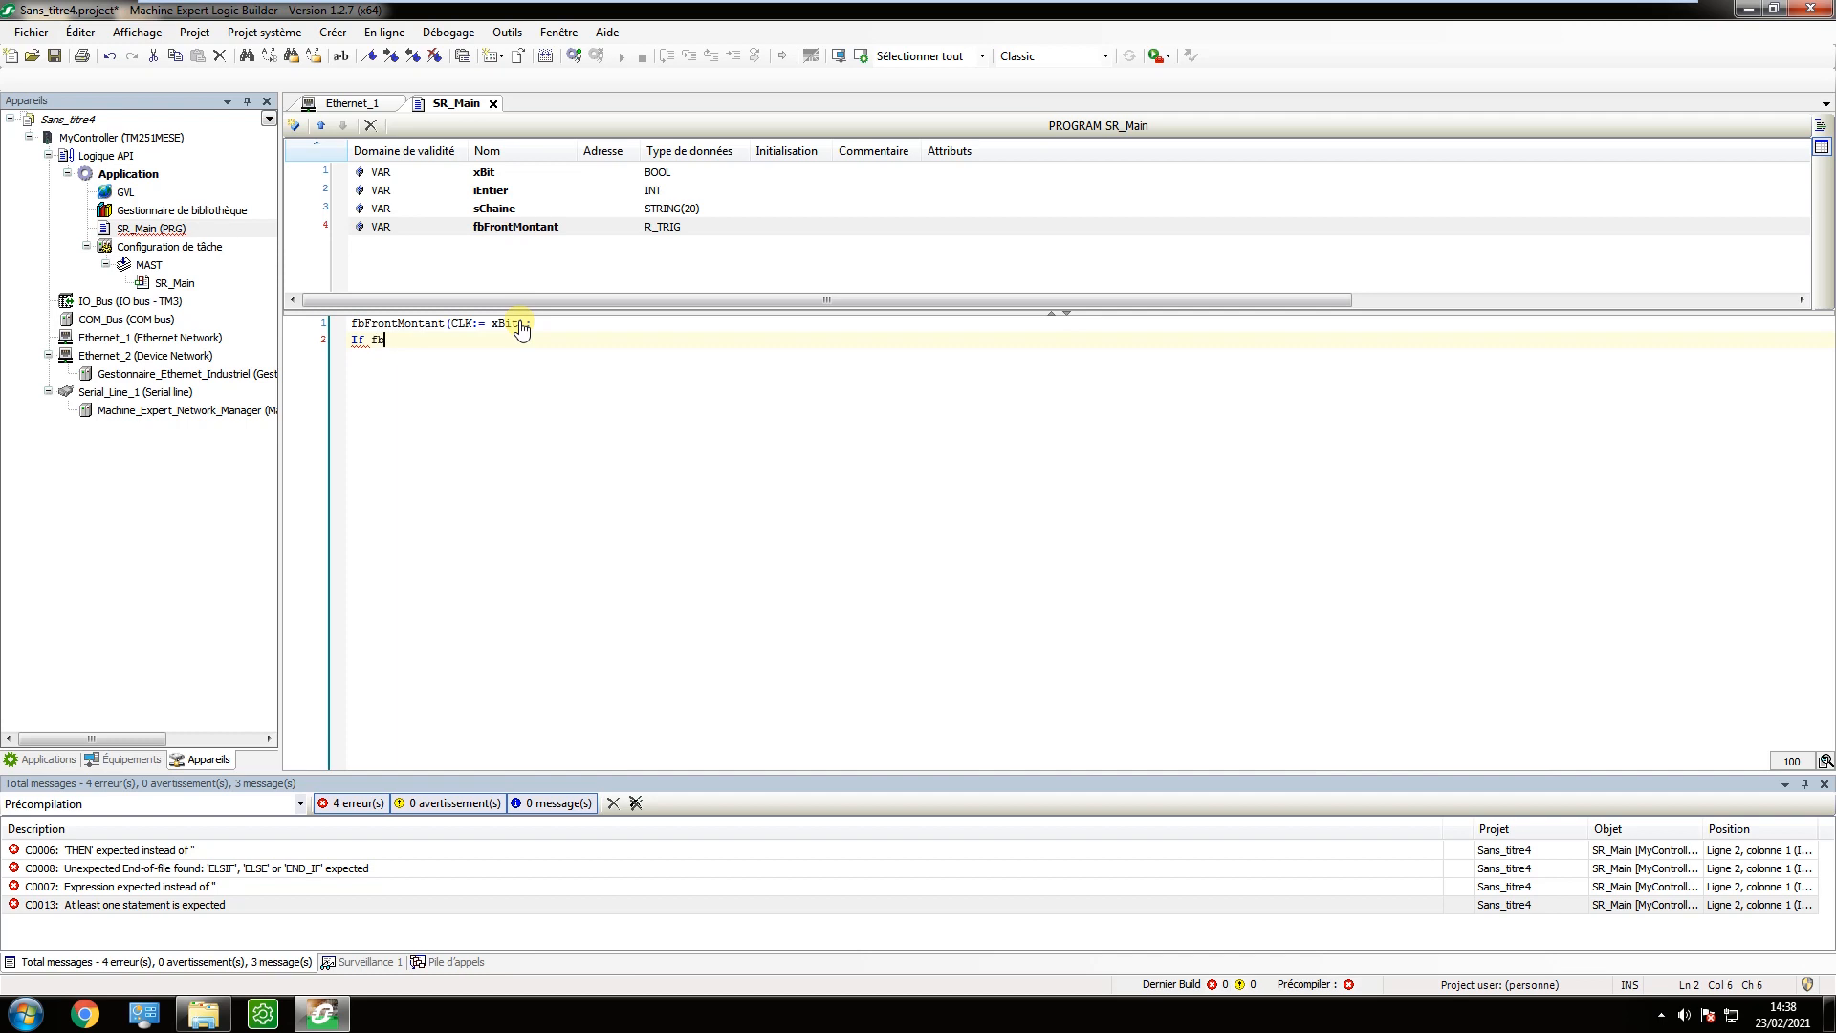
pyautogui.write('r')
pyautogui.press('Return')
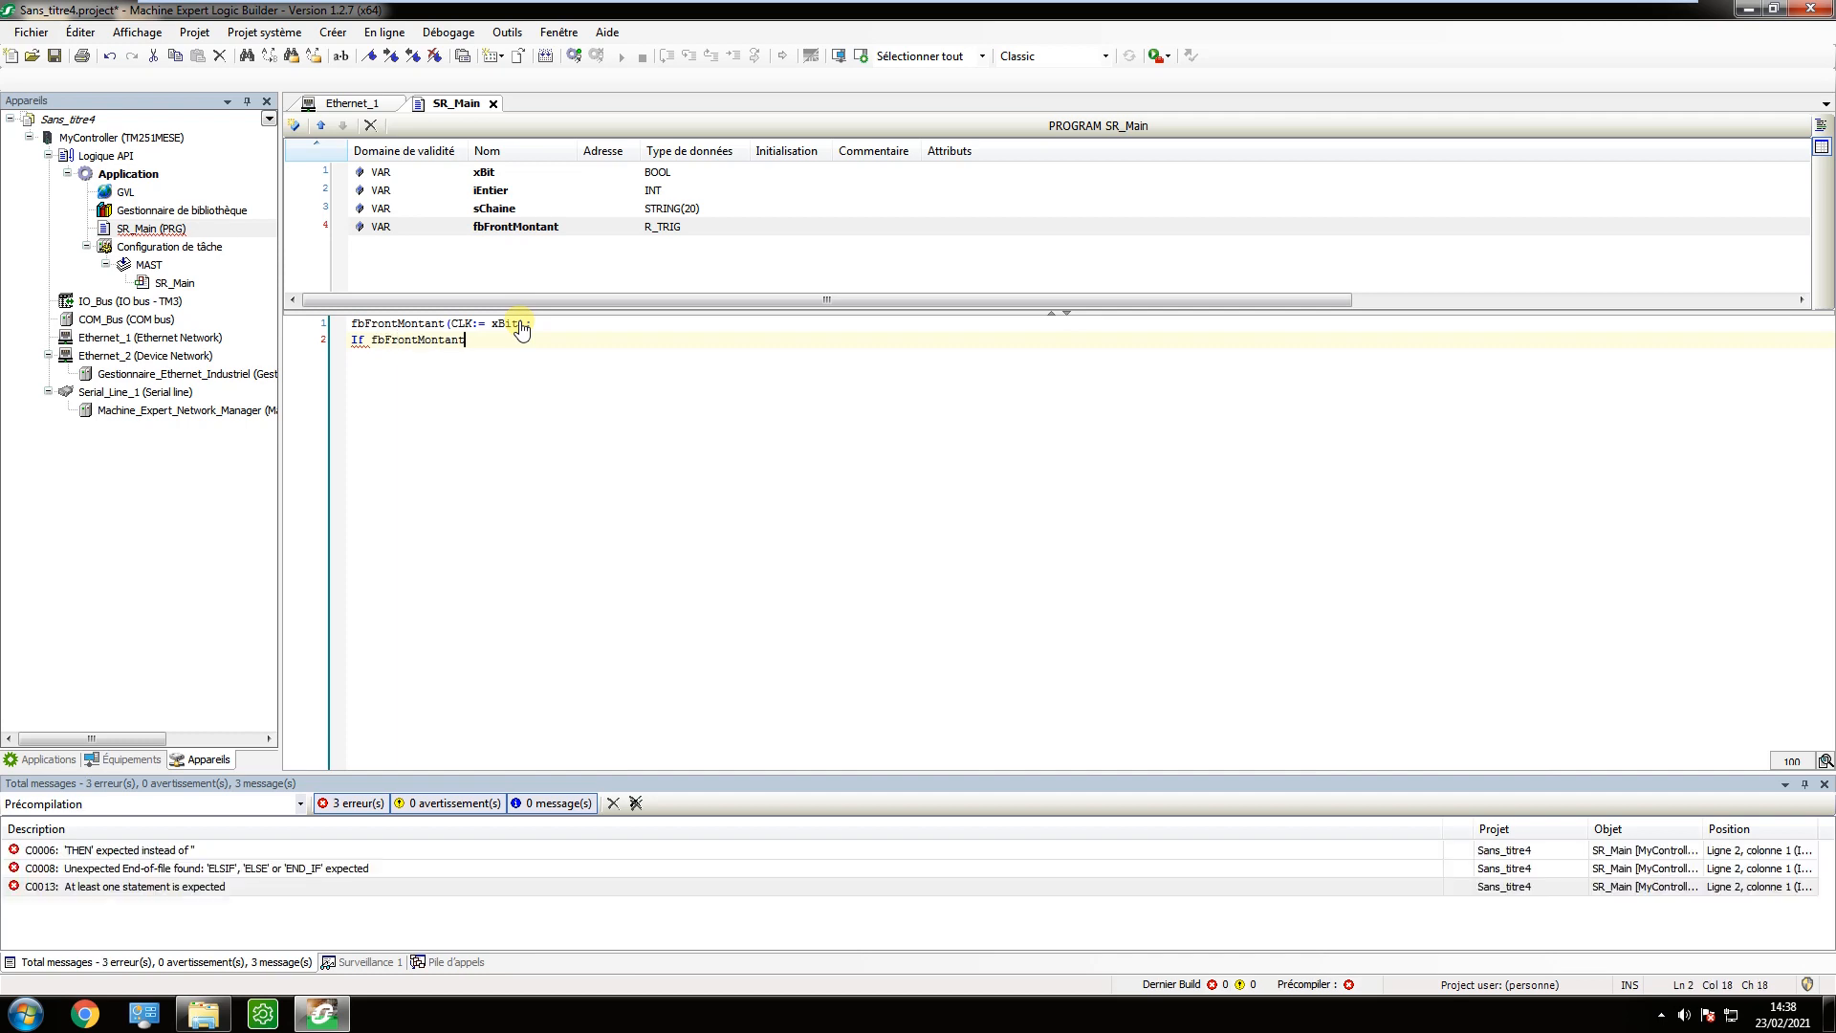
pyautogui.write('.Q then')
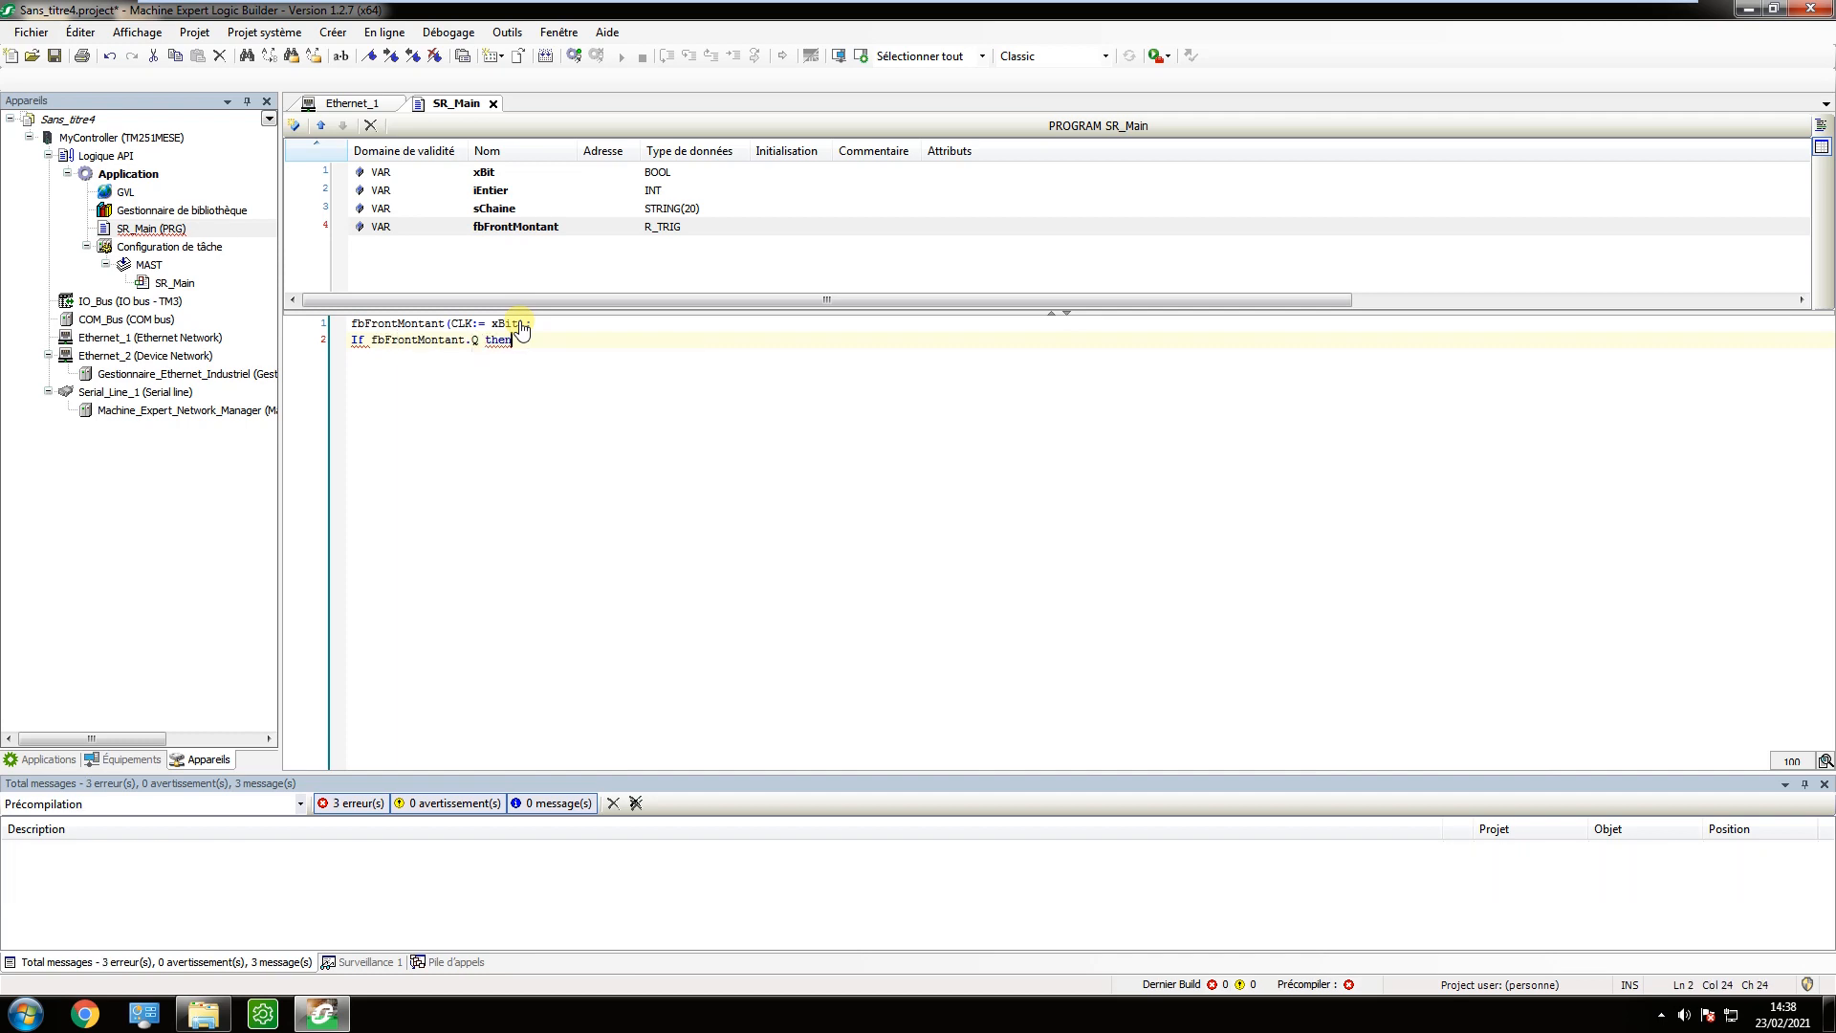
pyautogui.press('Return')
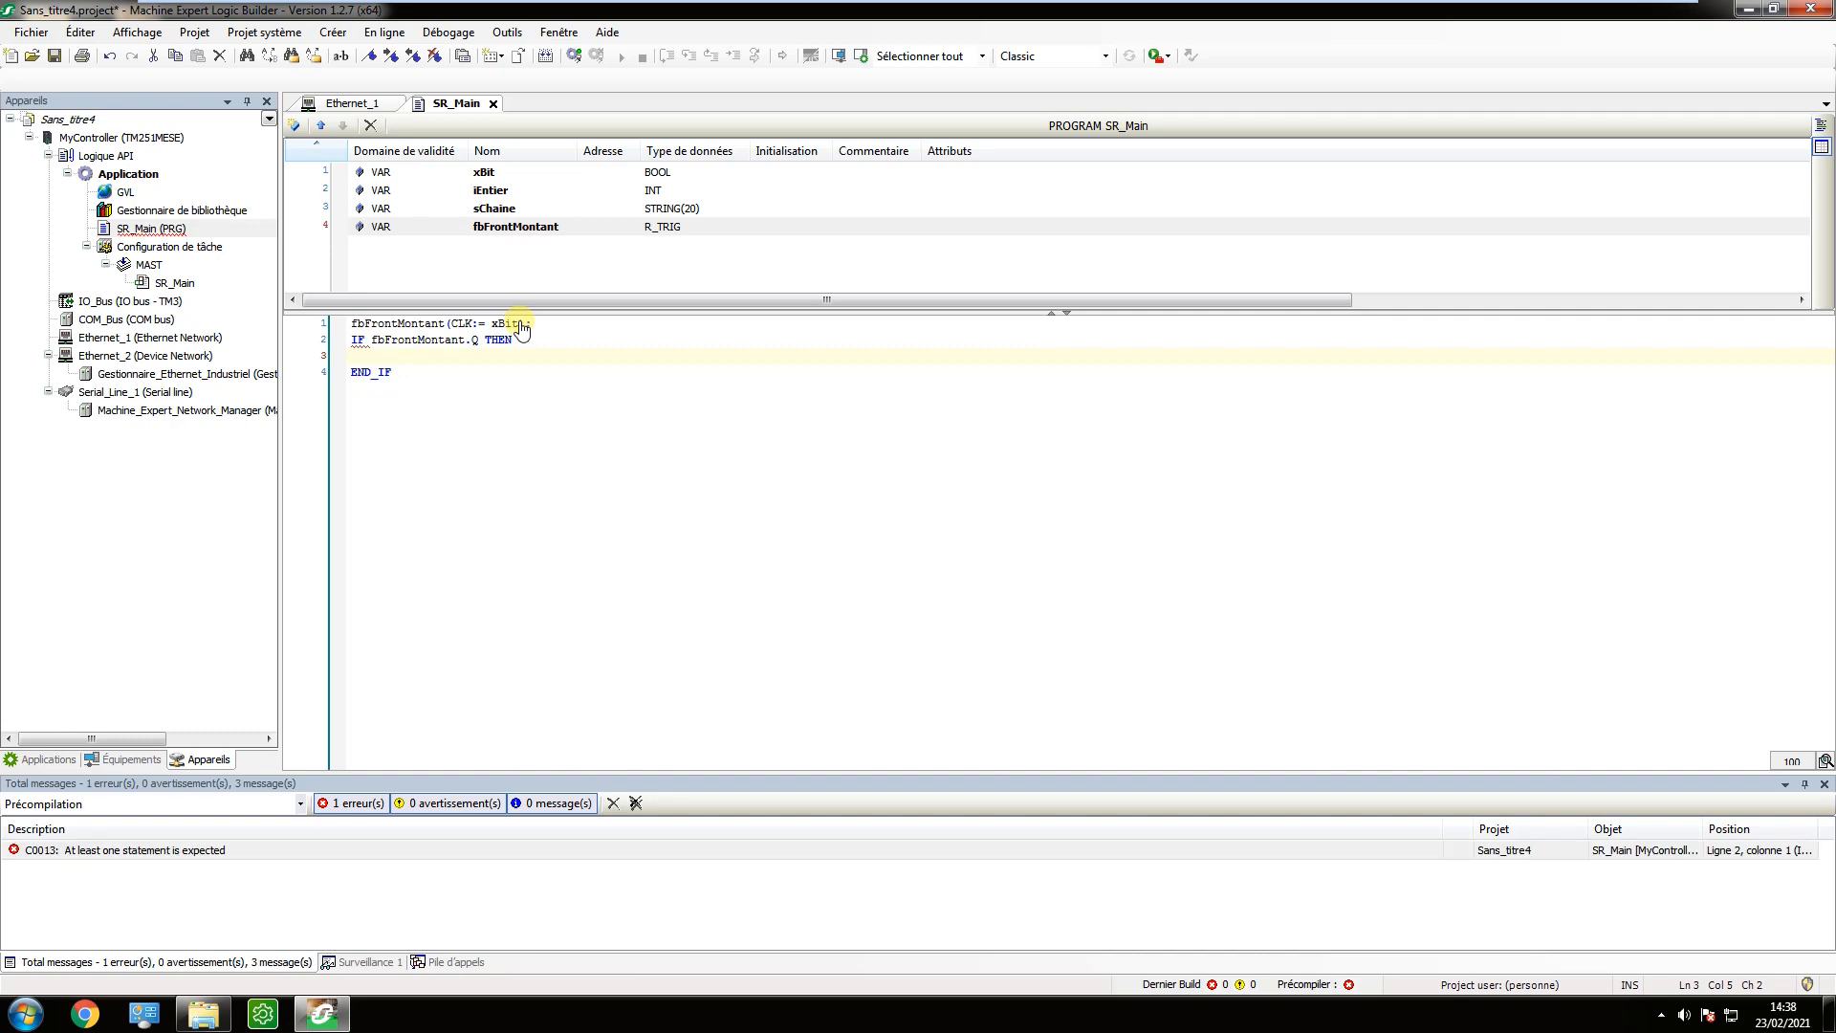
# Inside the IF block, add the statements iEntier:=iEntier+1; and sChaine:='azerty';.
pyautogui.write('iEntier:=')
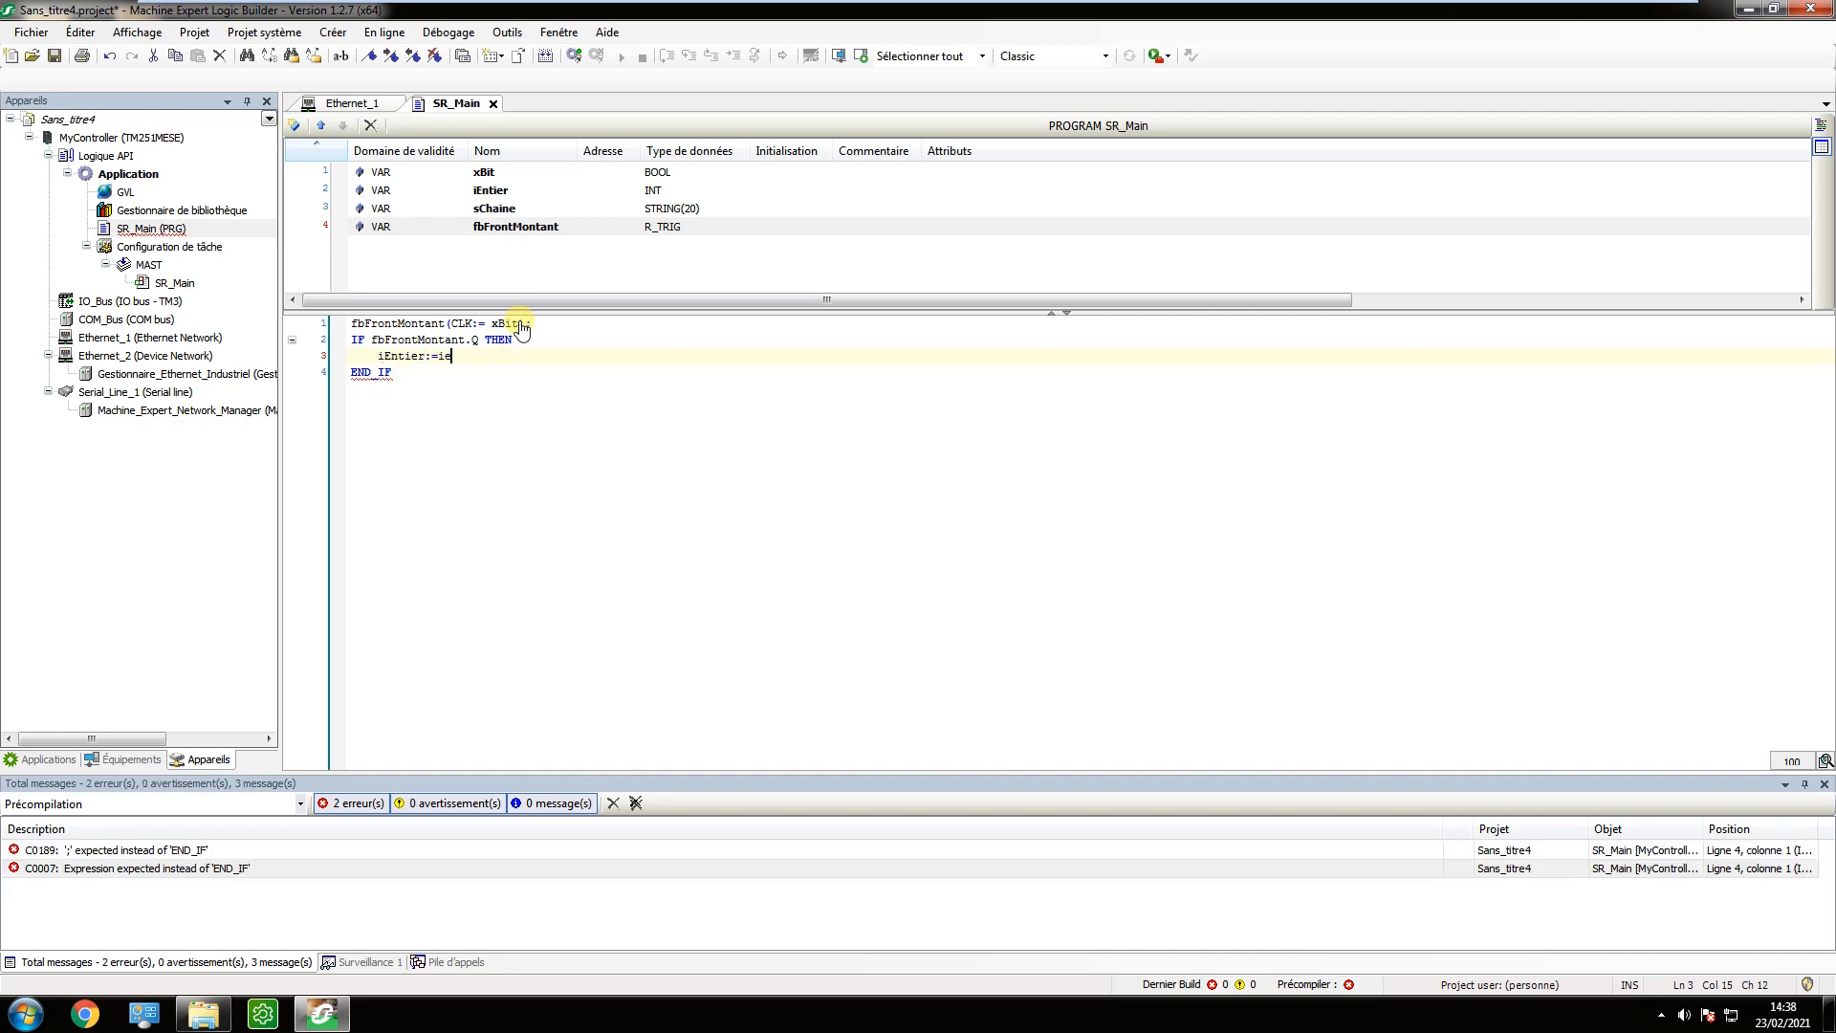
pyautogui.write(' ien')
pyautogui.write('tier')
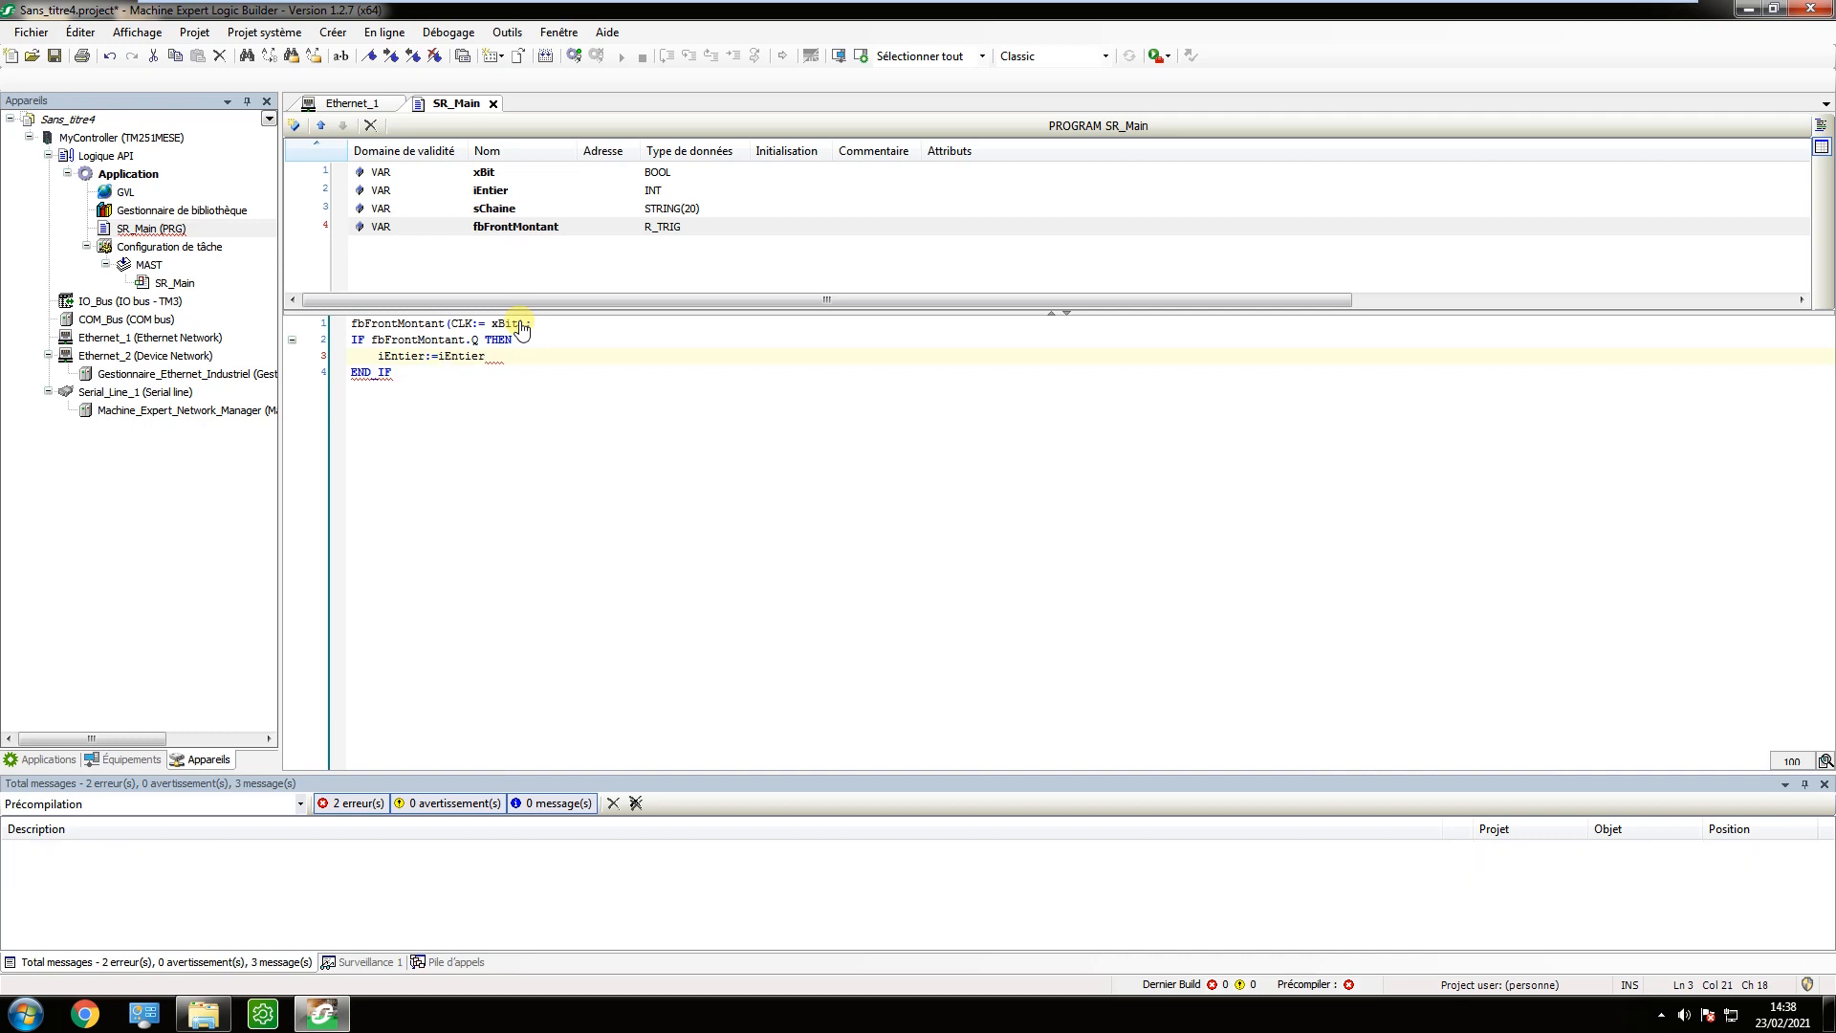
pyautogui.write('+1;')
pyautogui.press('Return')
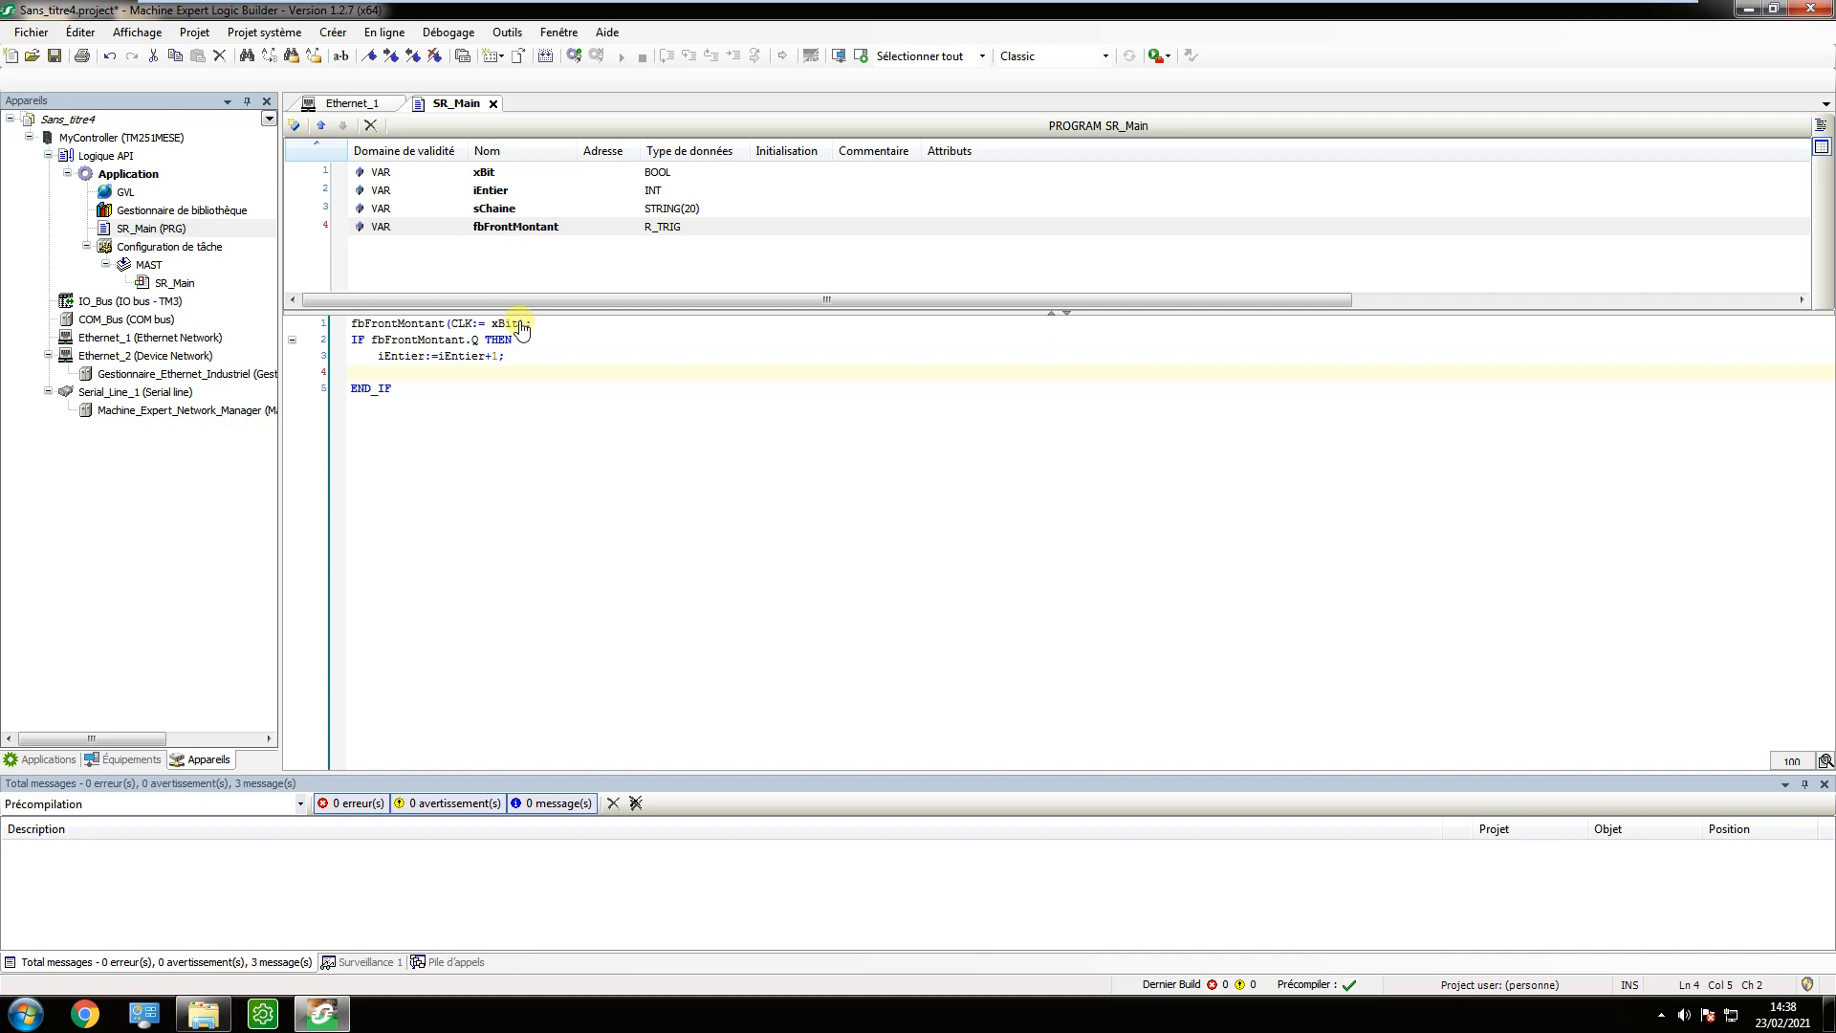
pyautogui.write("sChaine:='azerty")
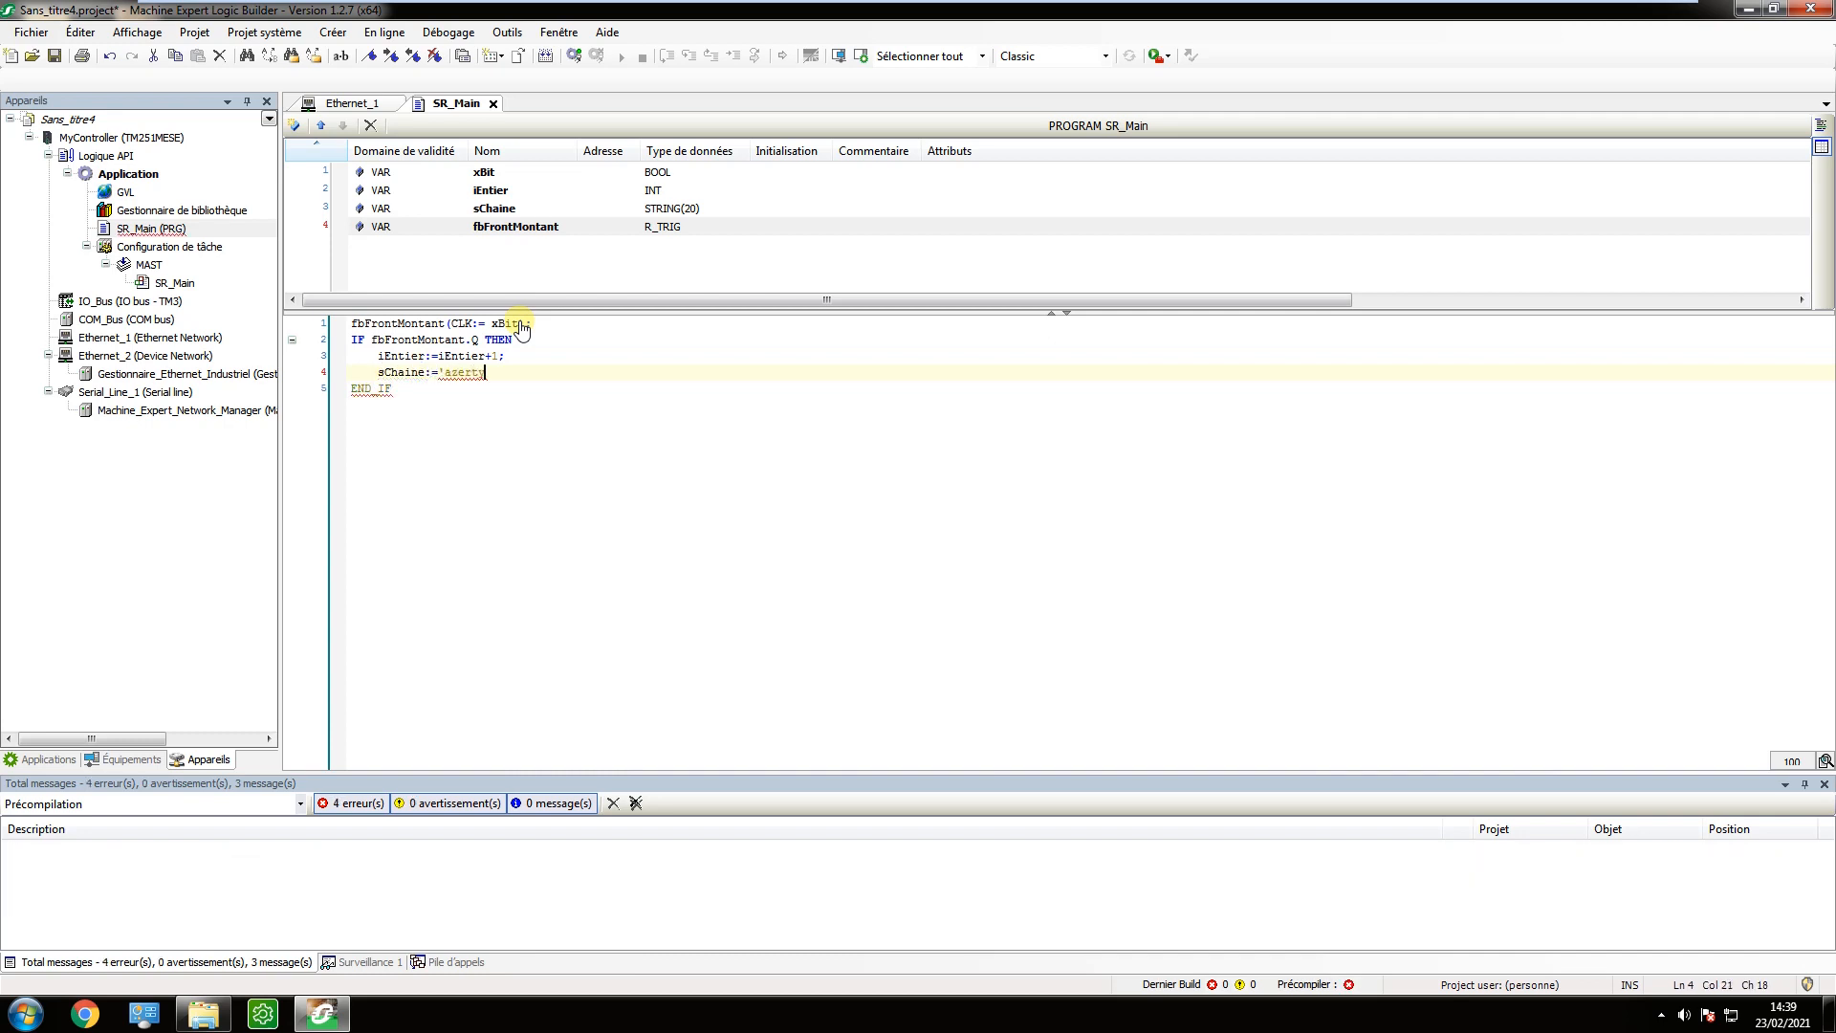
pyautogui.write("';")
# Terminate the END_IF line of the SR_Main code with a semicolon.
pyautogui.press('Down')
pyautogui.write(';')
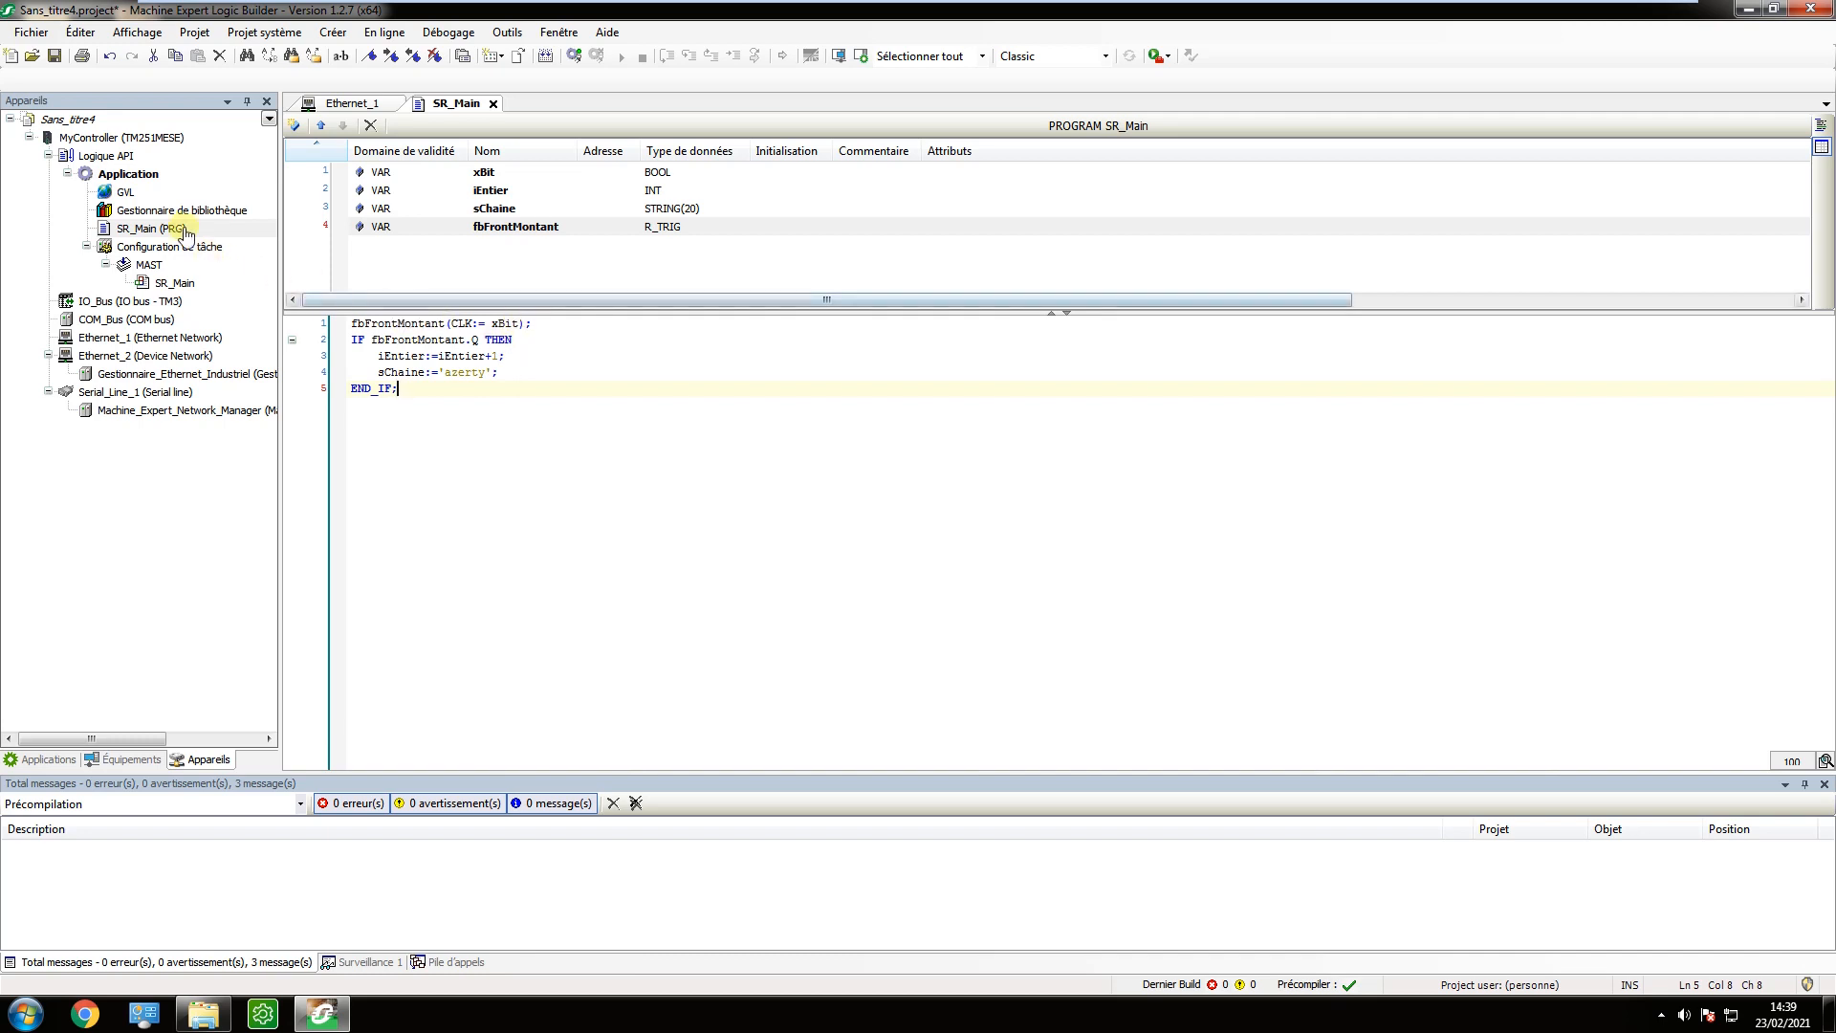
# Add a visualisation object named Visualization to the Application, with the VisuSymbols (System) symbol library active.
pyautogui.click(134, 180)
pyautogui.rightClick(134, 177)
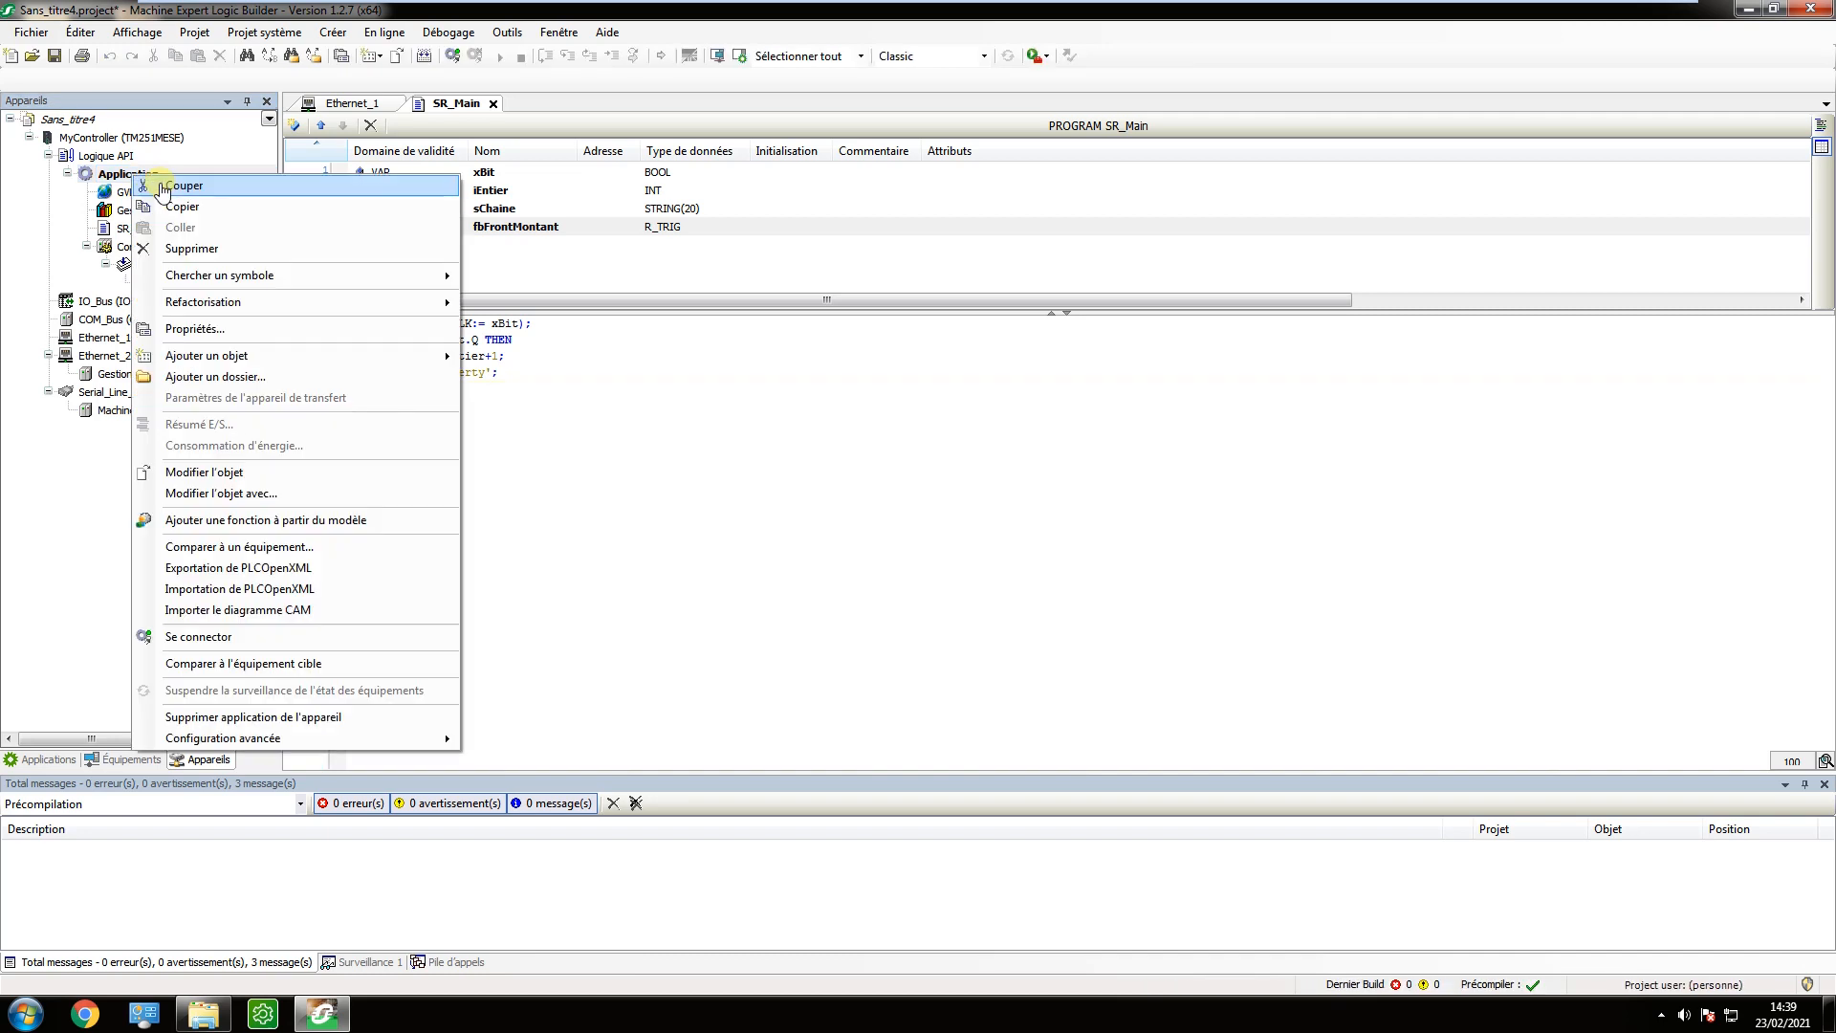
pyautogui.moveTo(430, 358)
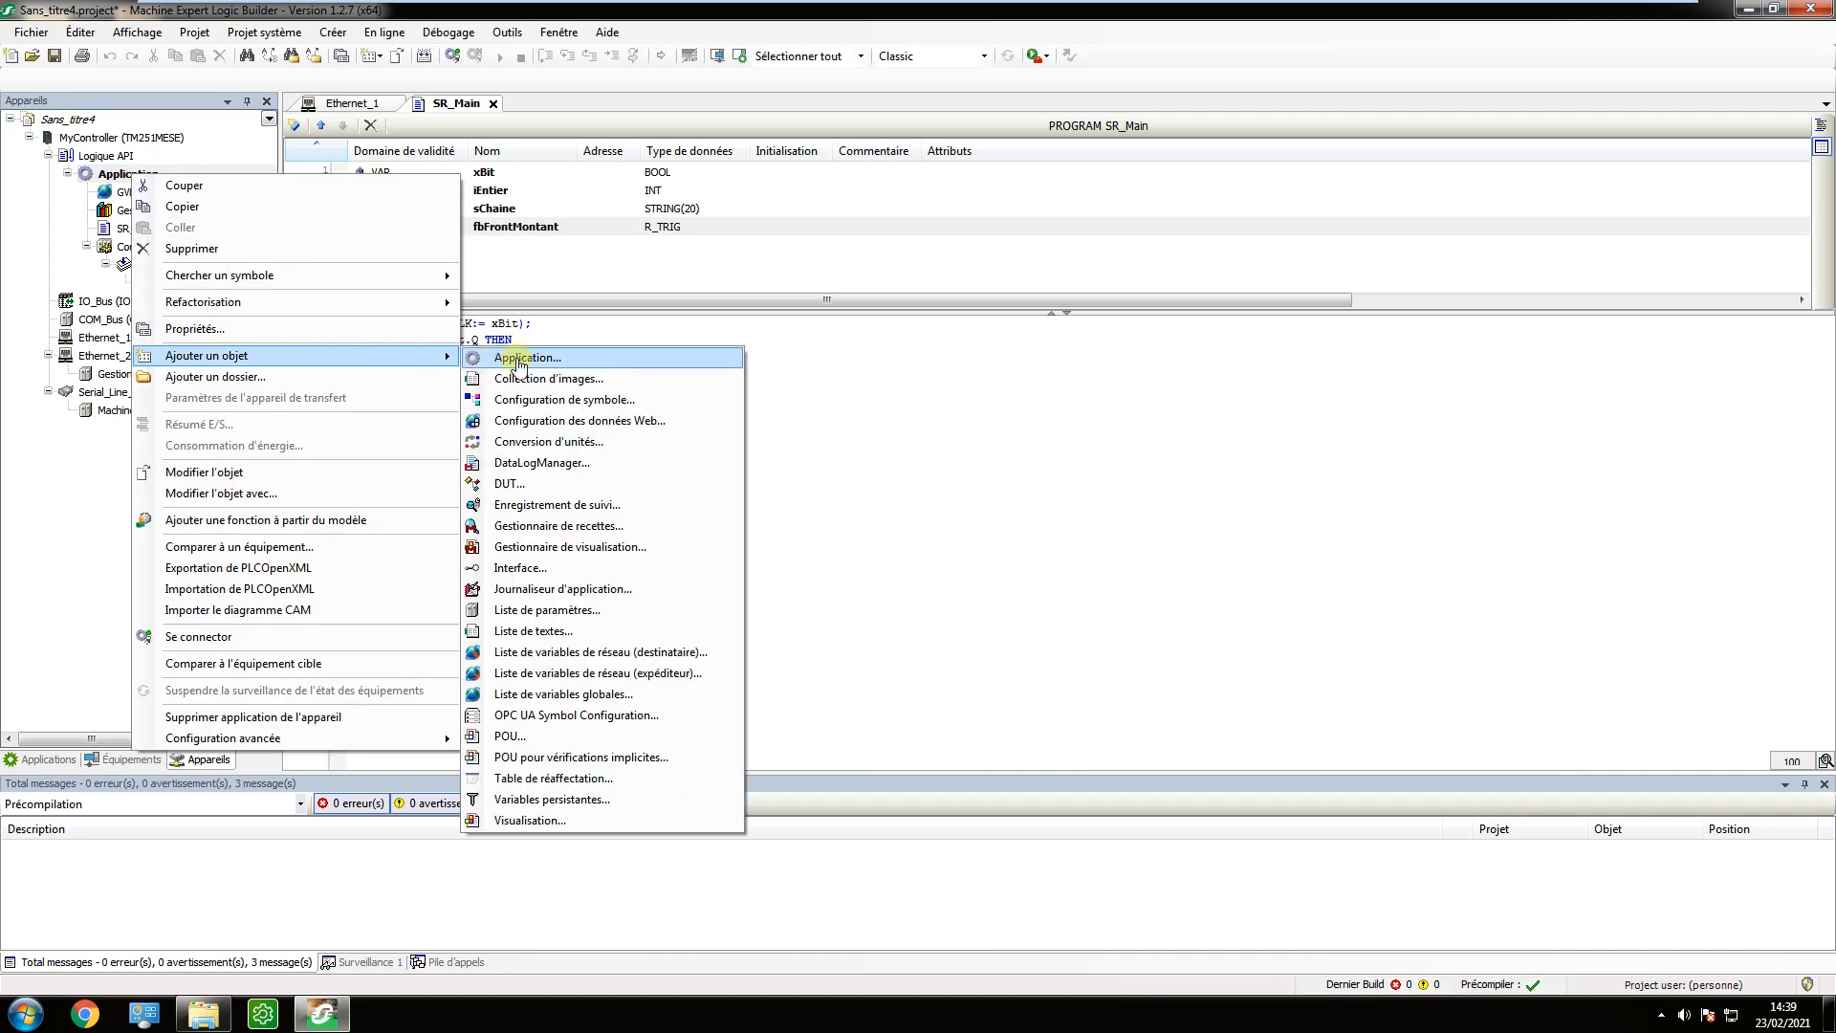
pyautogui.click(574, 819)
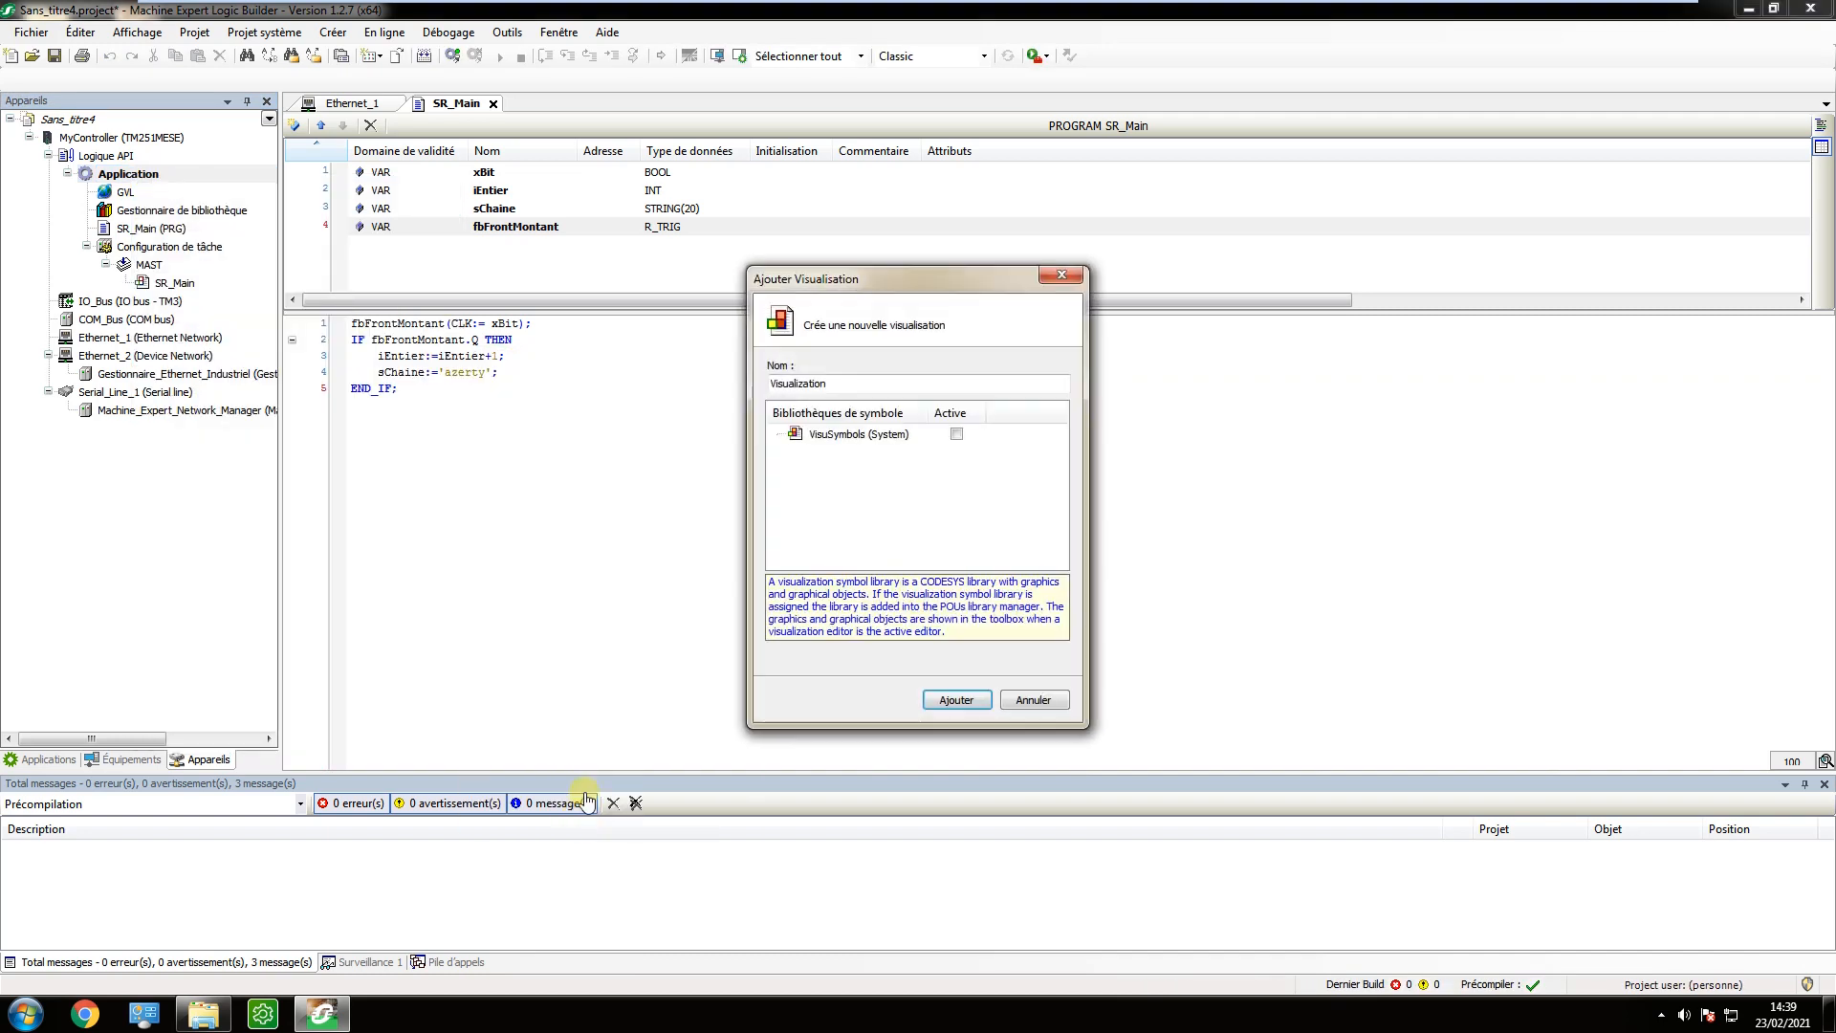
pyautogui.click(956, 435)
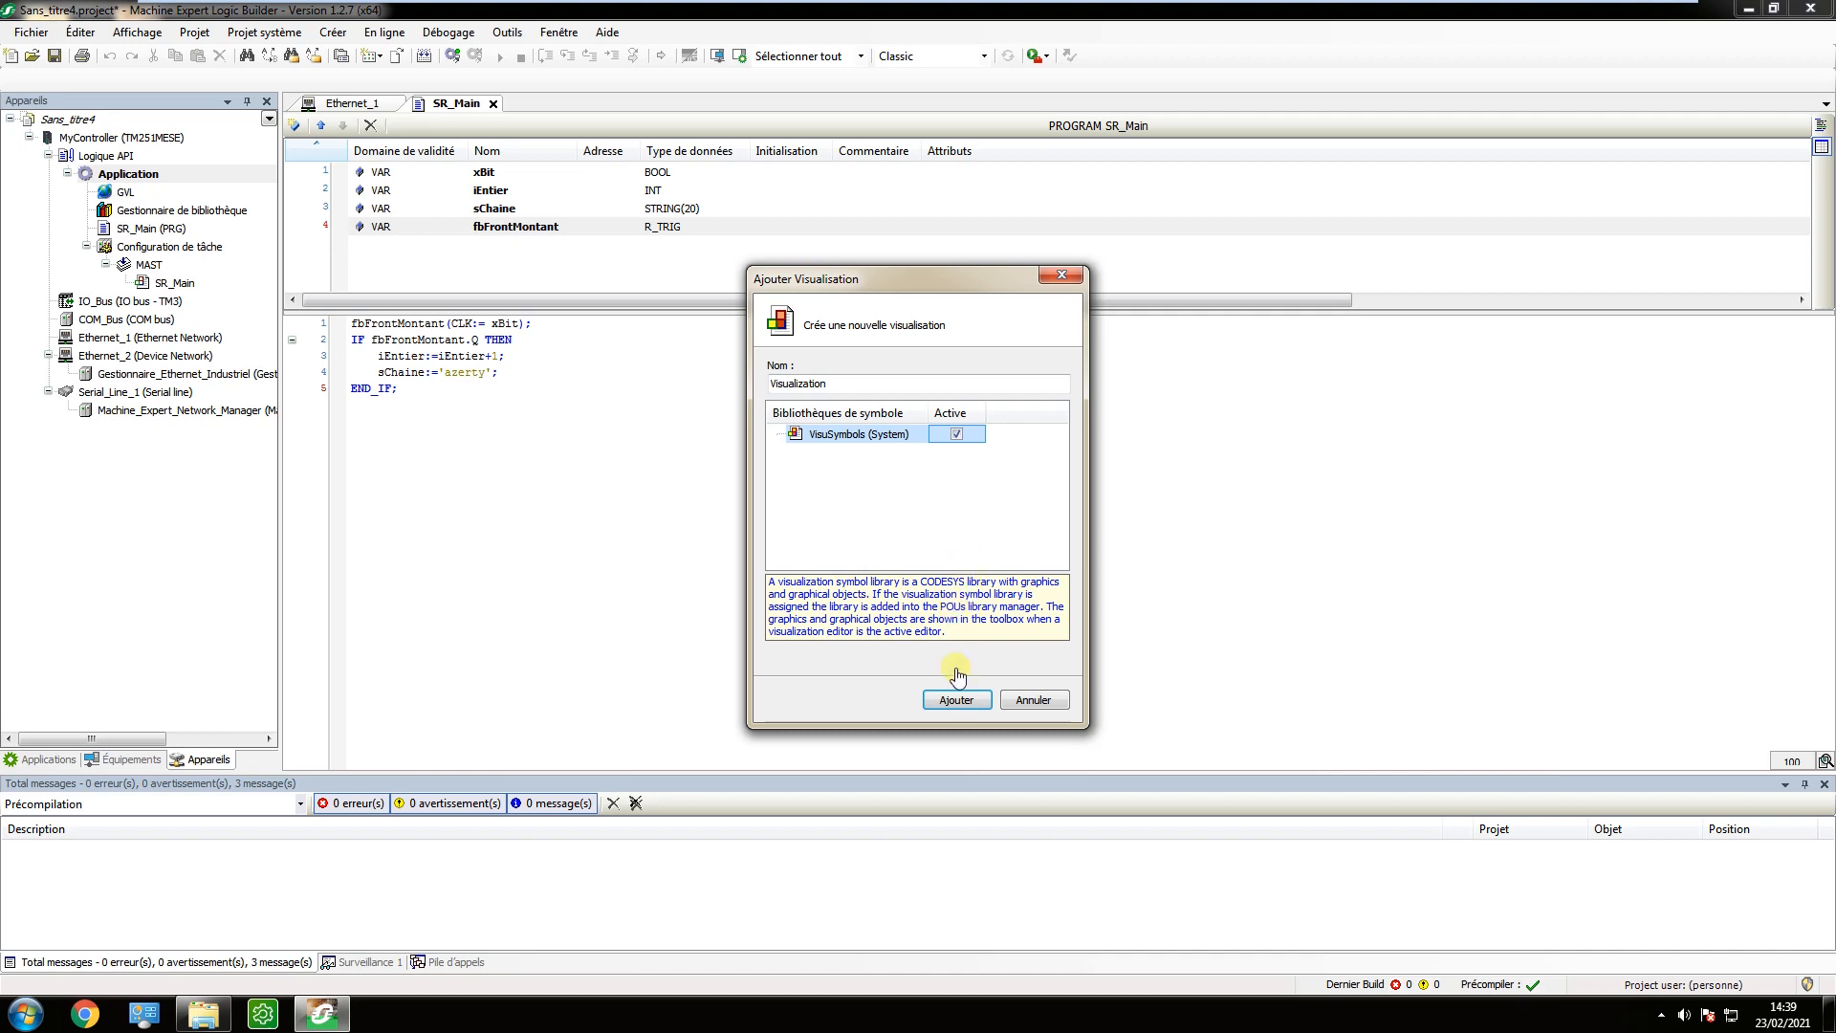
pyautogui.click(956, 699)
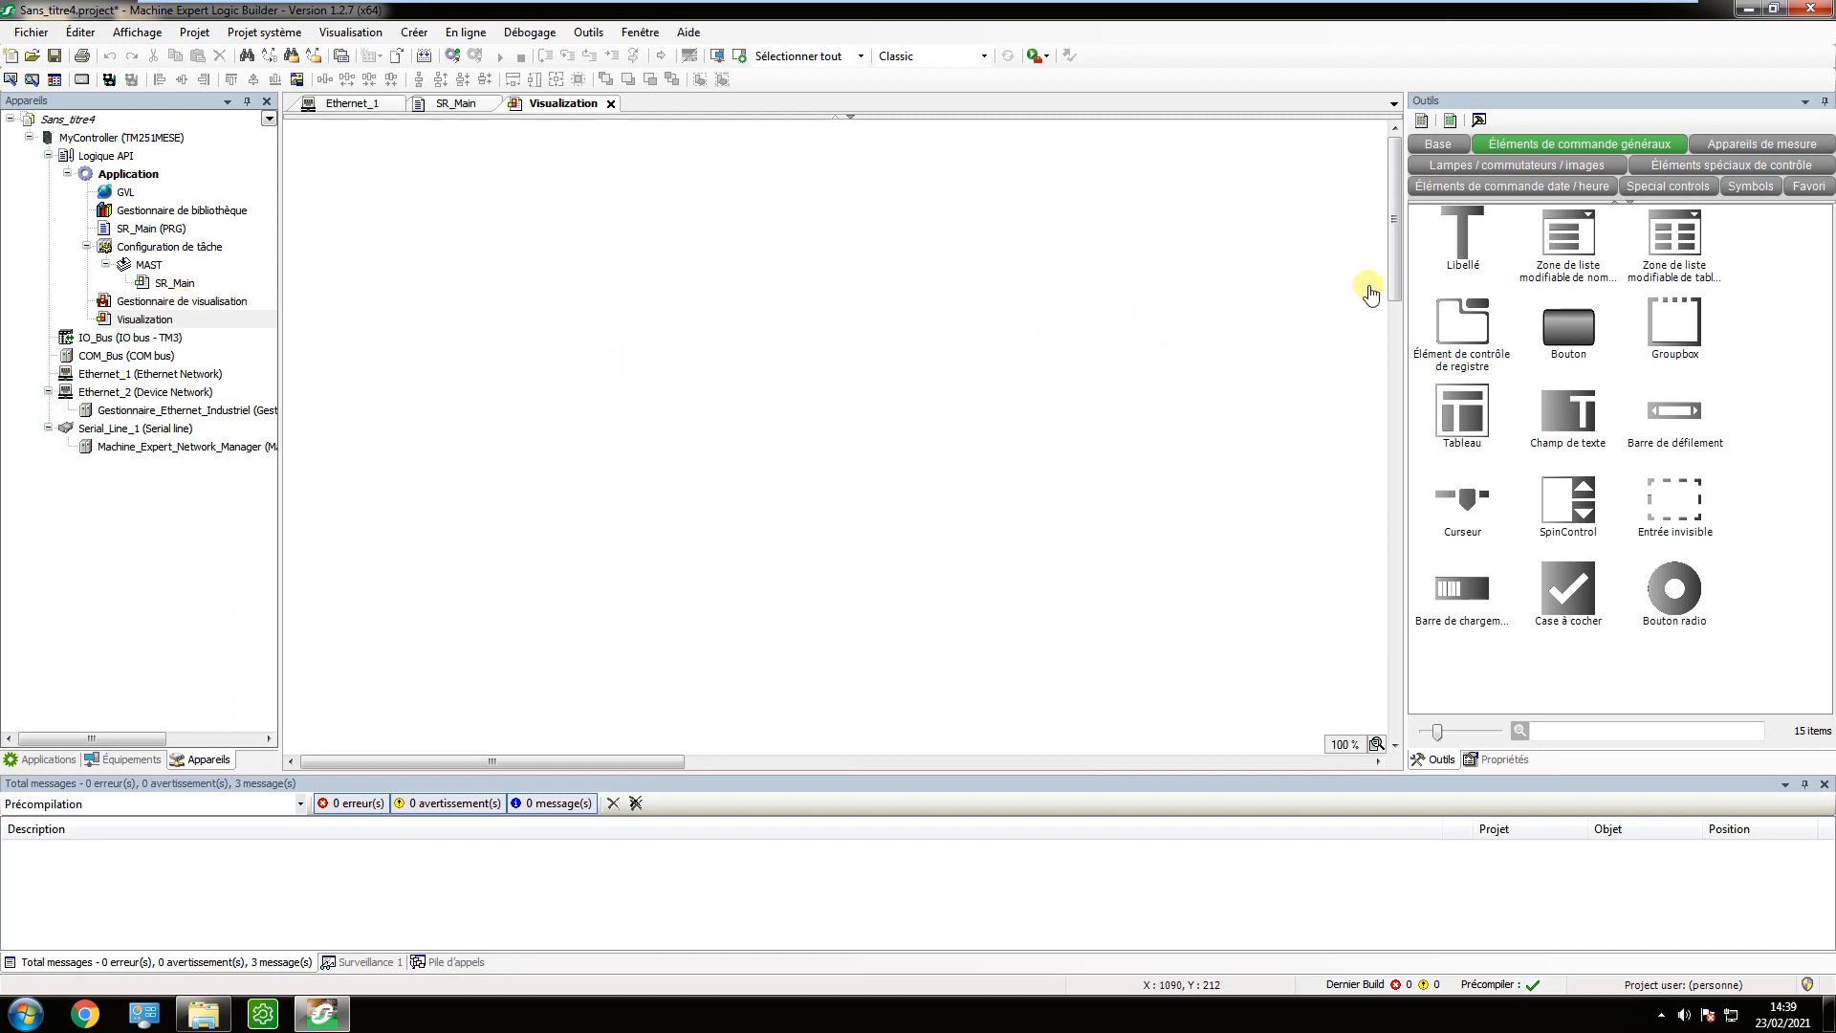
# Place a label near the top of the visualisation, at about X 92, Y 30, with the text Bouton.
pyautogui.click(1454, 236)
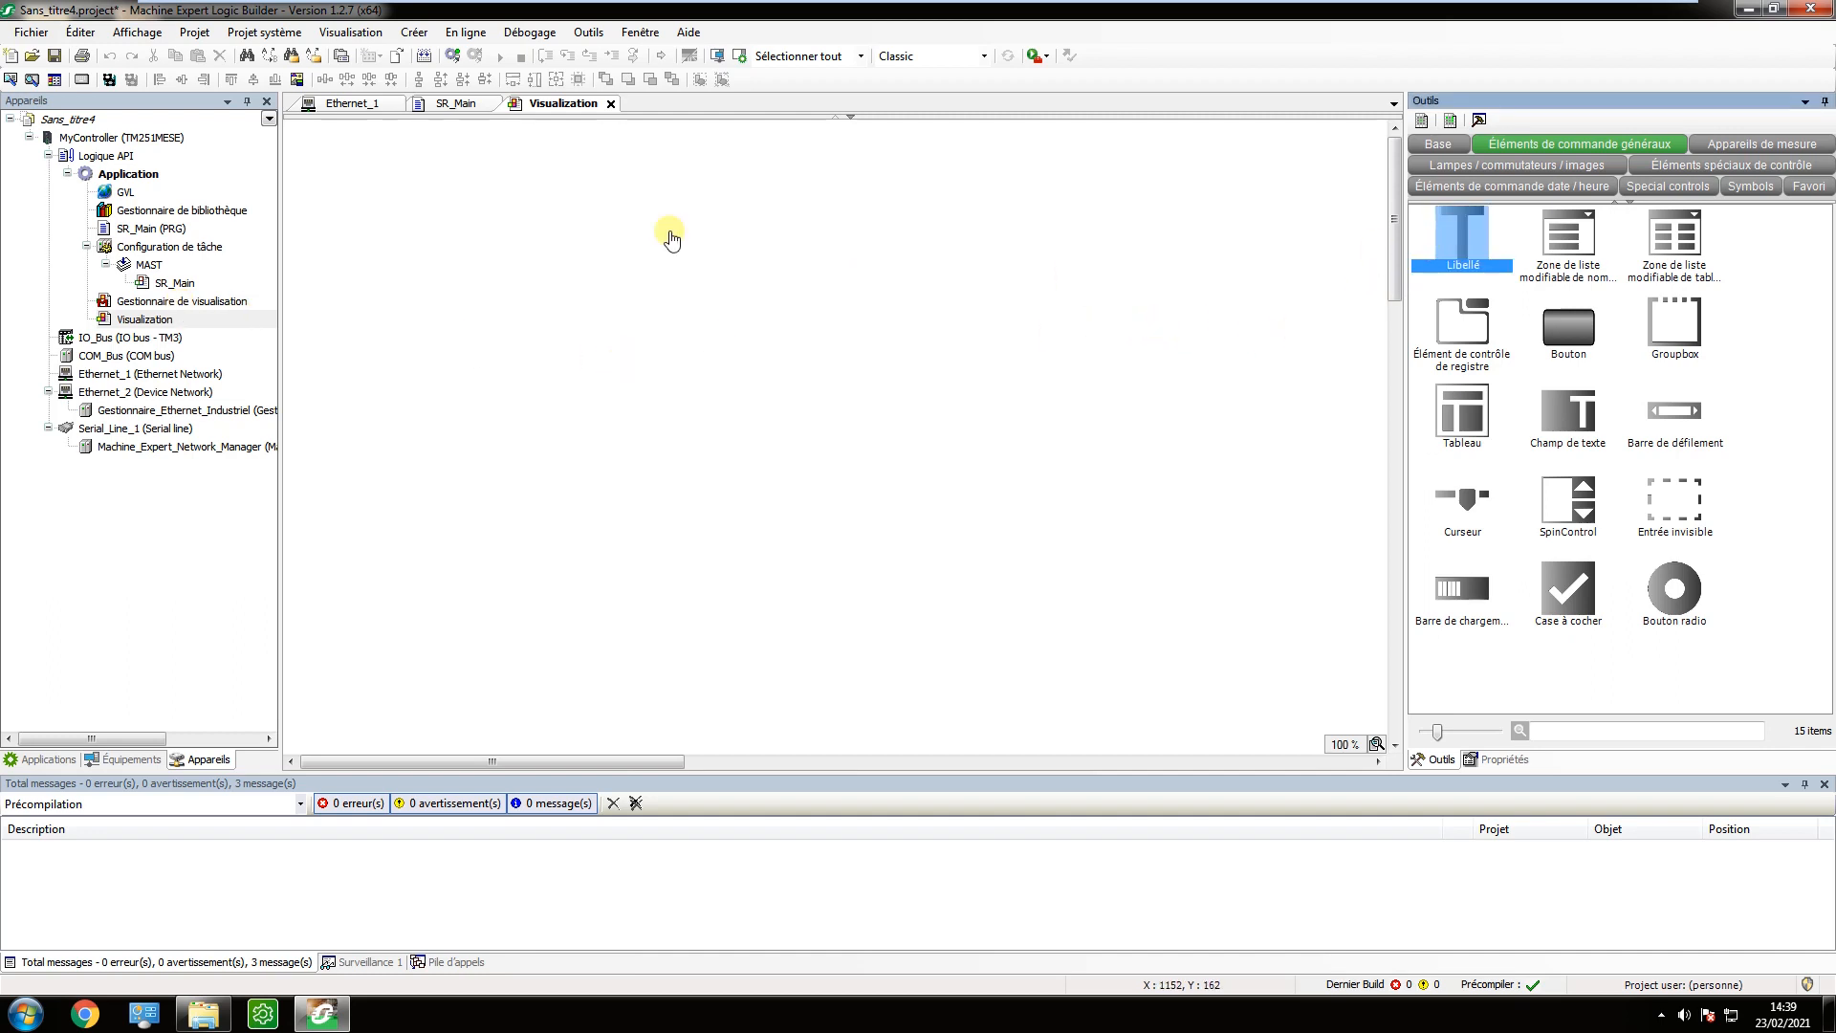
pyautogui.click(465, 203)
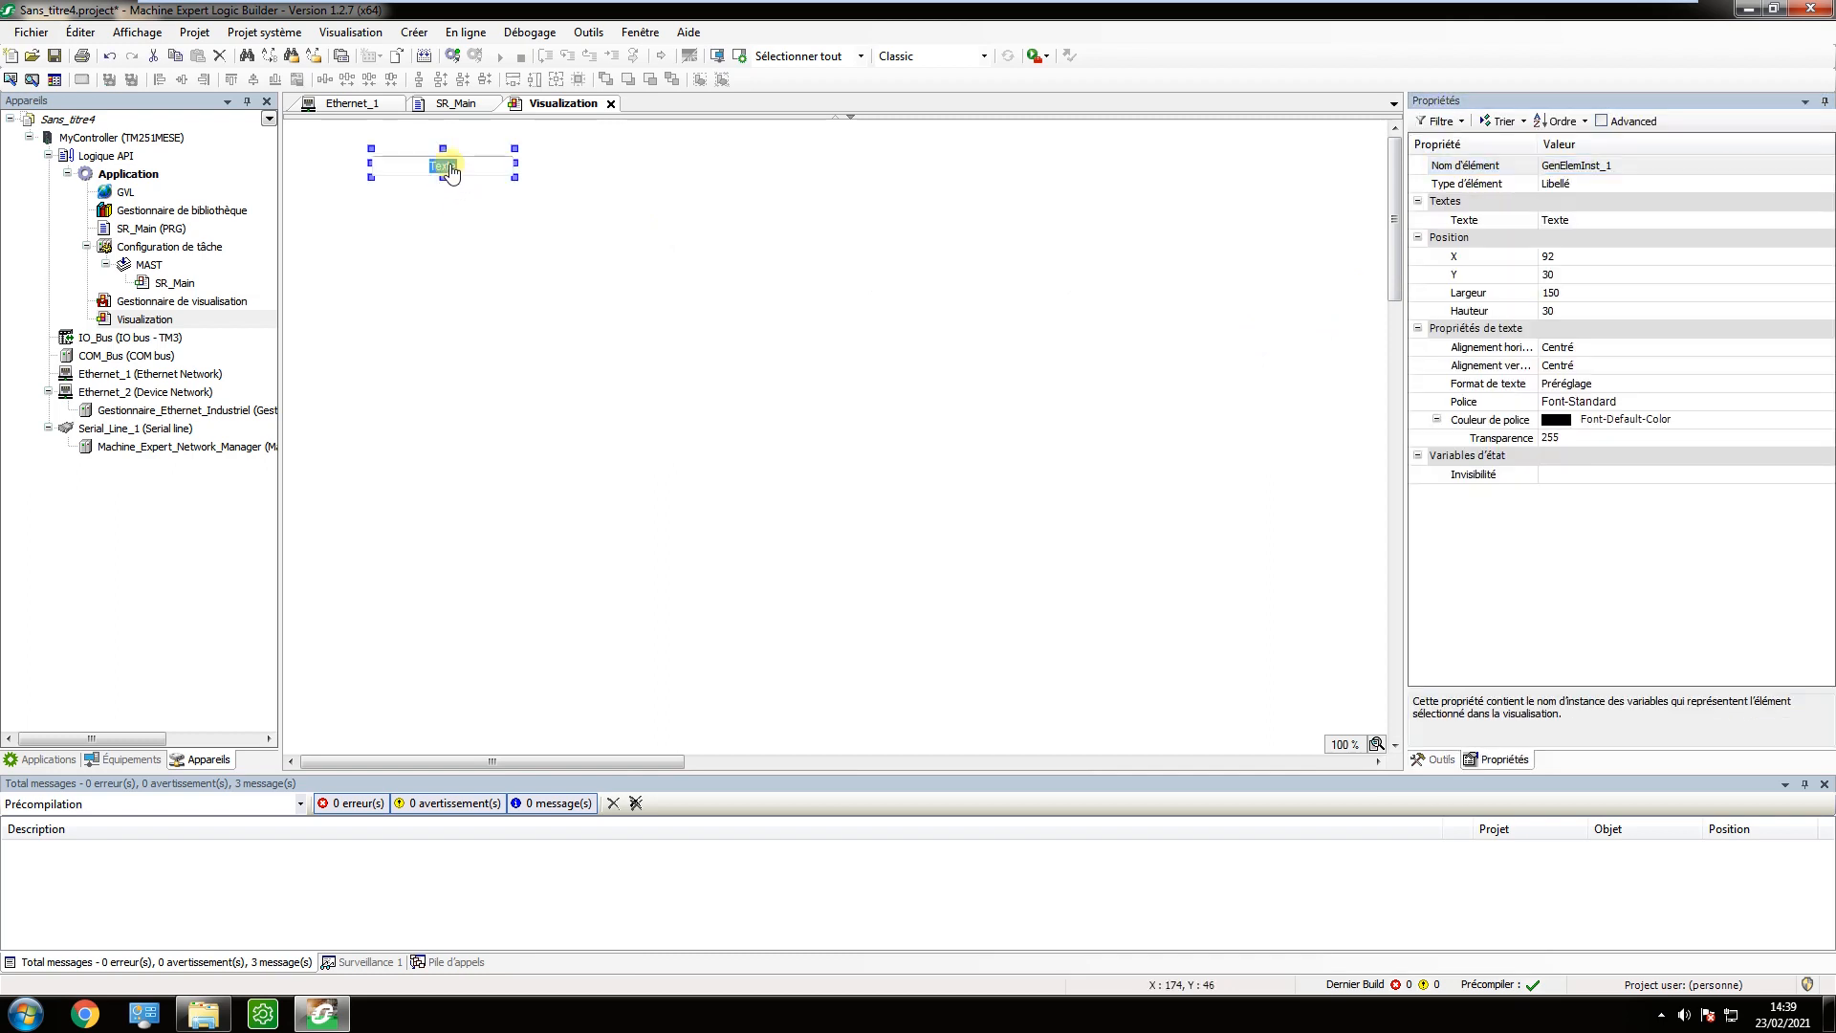
pyautogui.click(450, 168)
pyautogui.write('Bou')
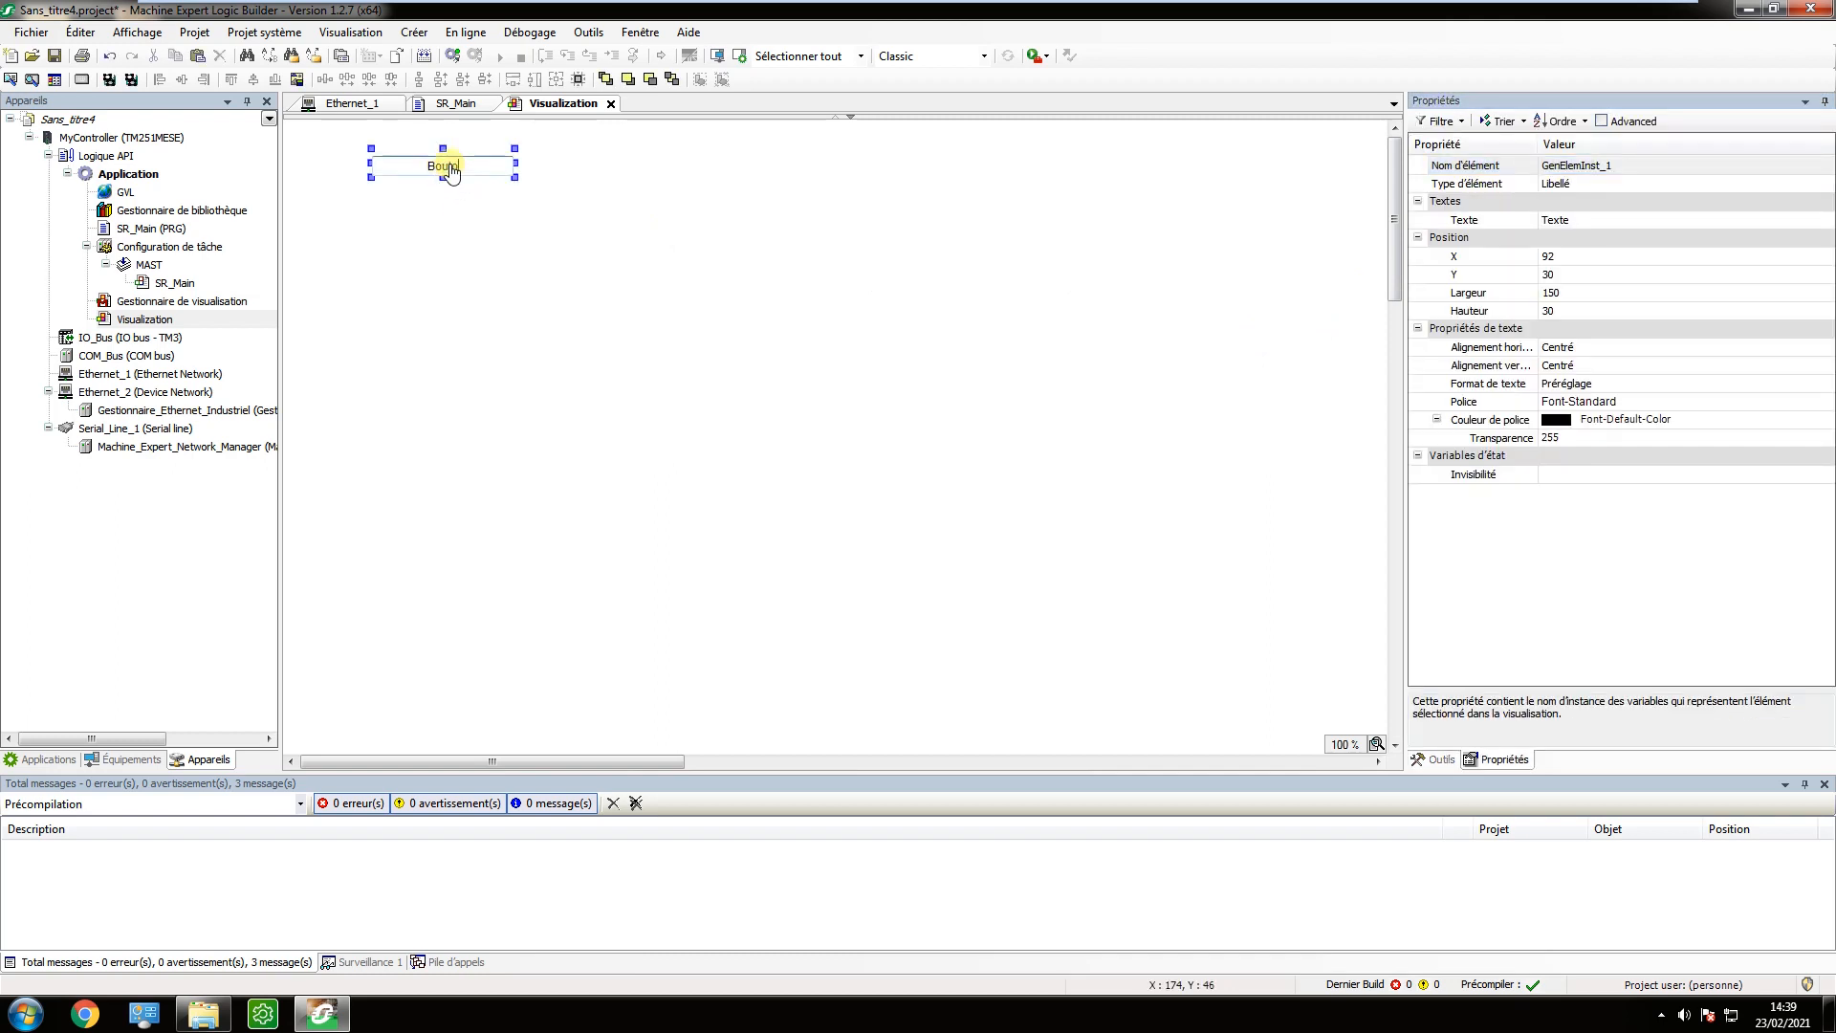
pyautogui.write('ton')
pyautogui.press('Return')
# Place a second label below Bouton, at about X 87, Y 102, and set its text to Valeur.
pyautogui.click(1425, 759)
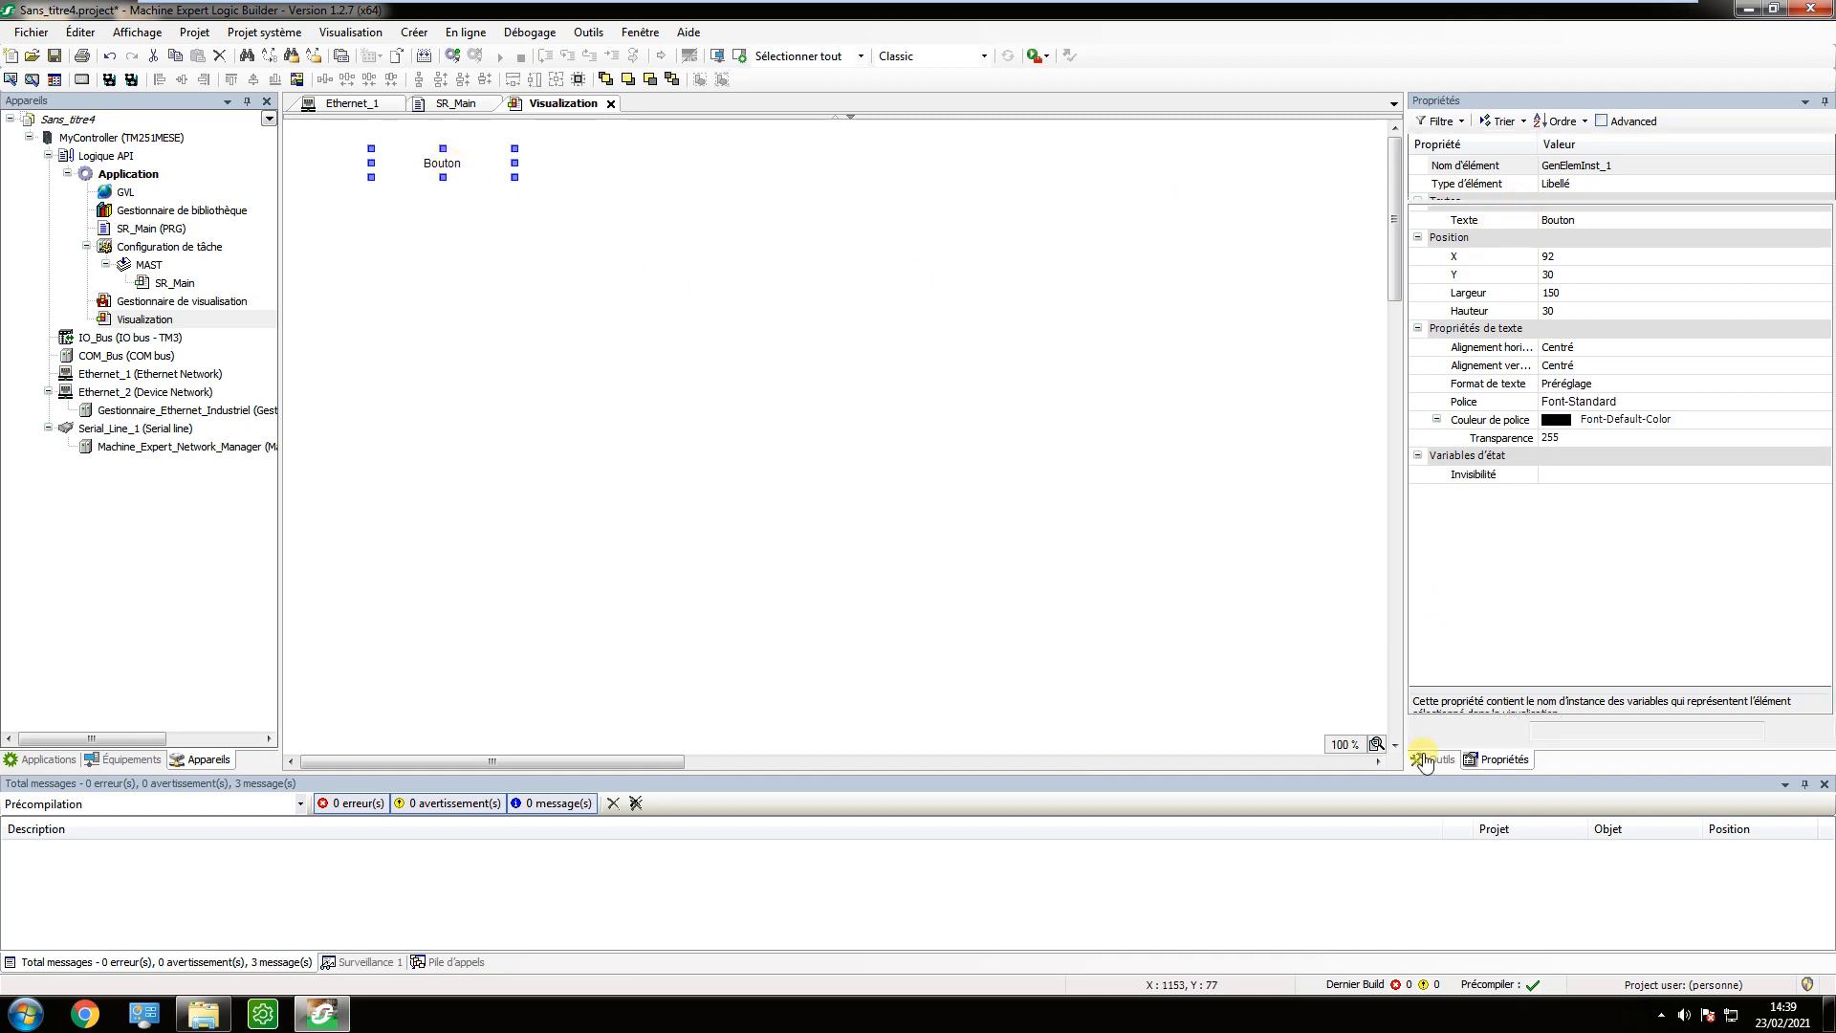
pyautogui.moveTo(1470, 256); pyautogui.dragTo(367, 244)
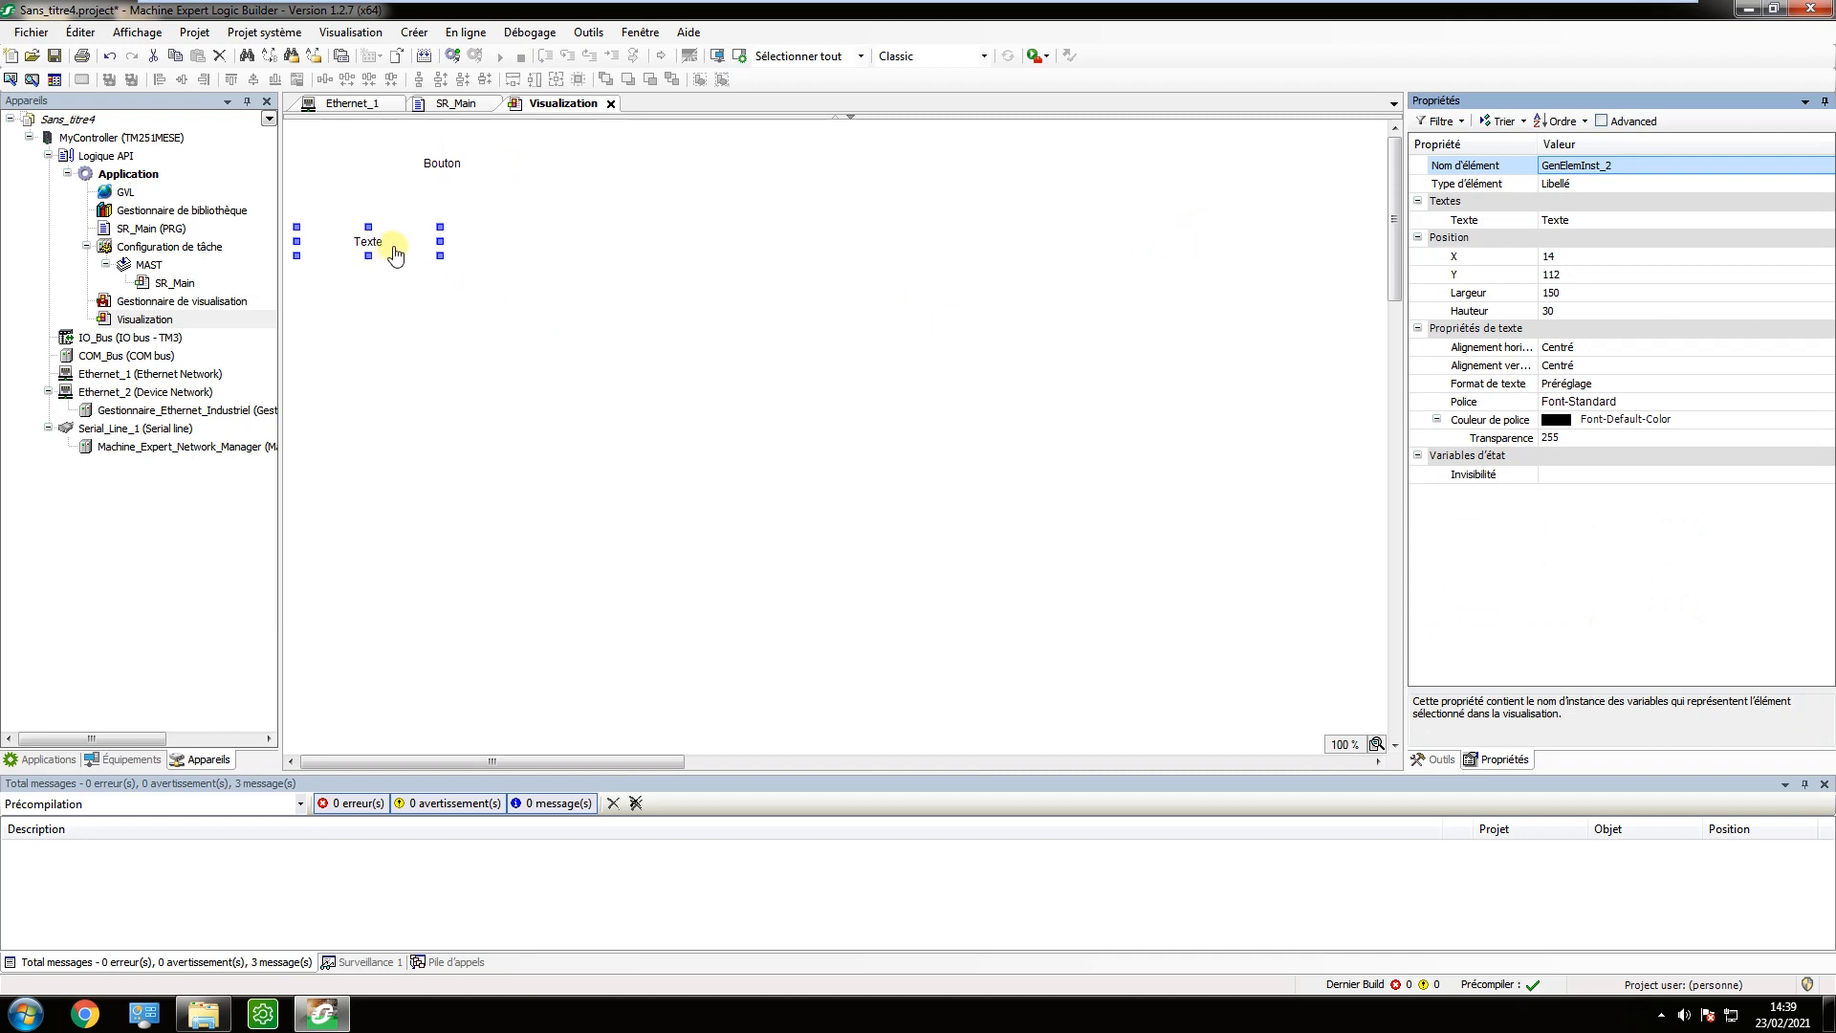
pyautogui.click(411, 226)
pyautogui.moveTo(393, 246); pyautogui.dragTo(438, 242)
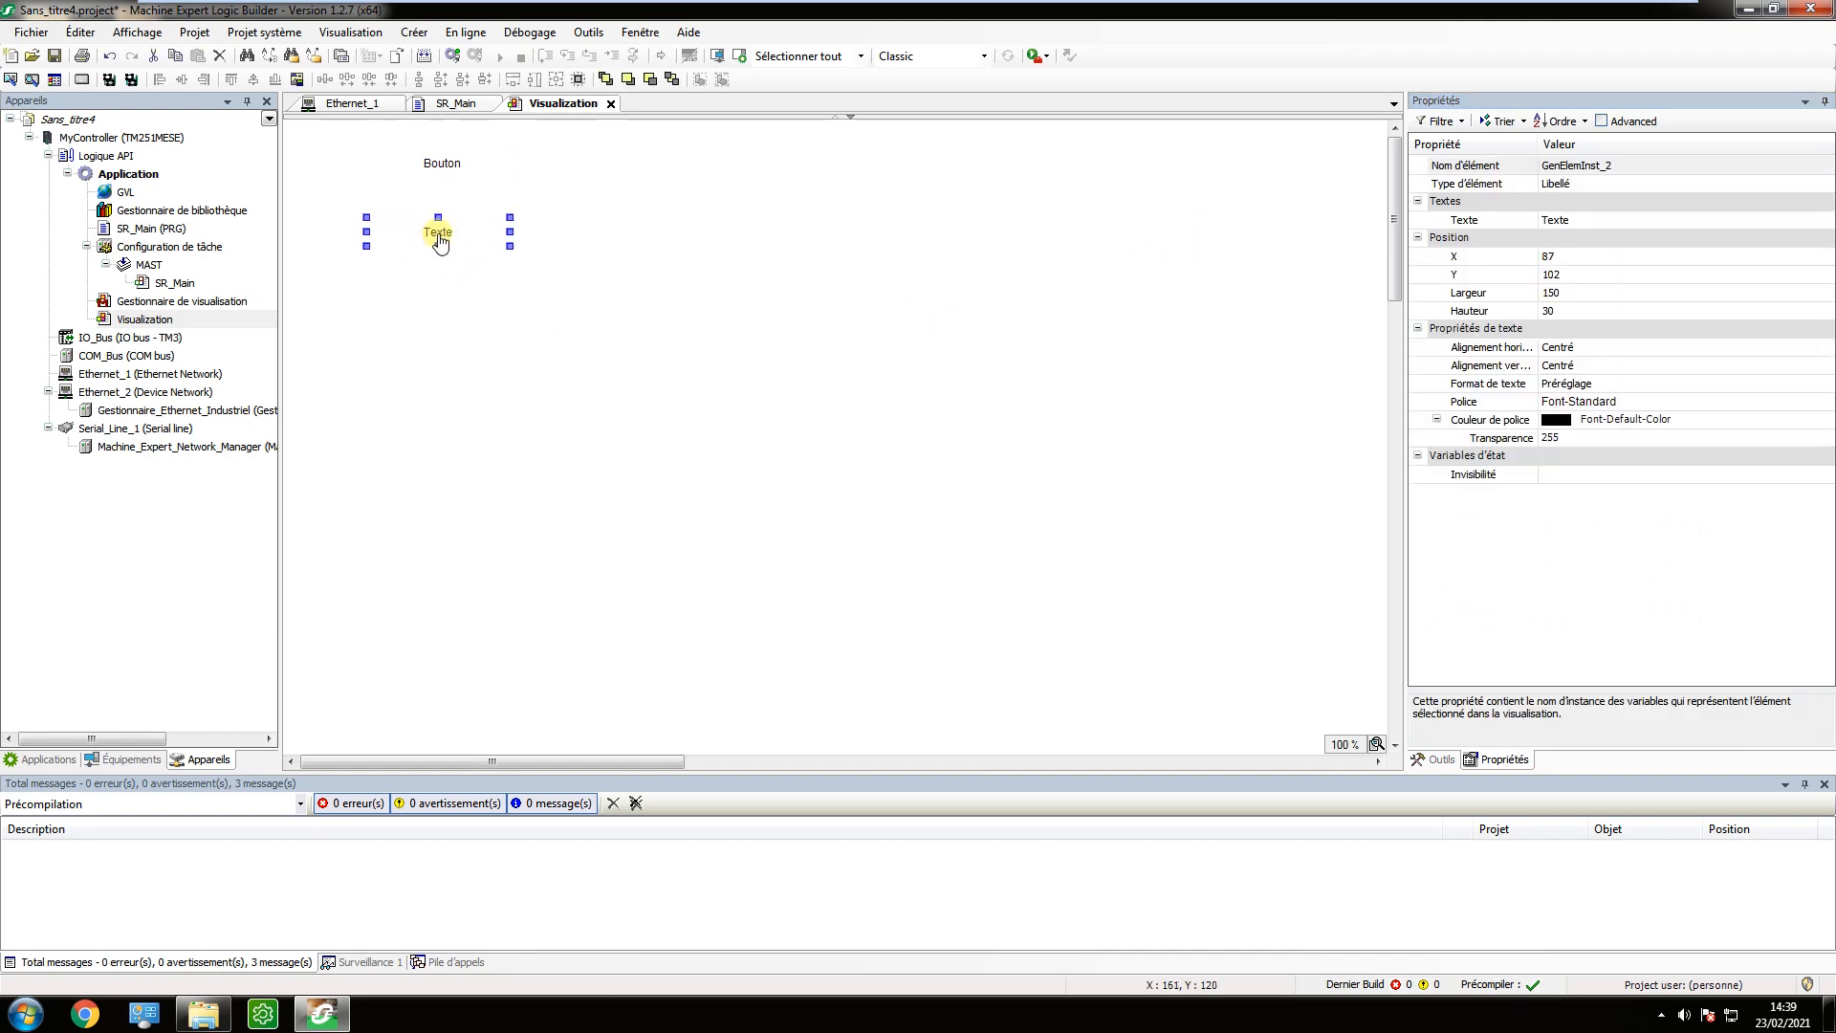
pyautogui.doubleClick(449, 237)
pyautogui.click(1003, 427)
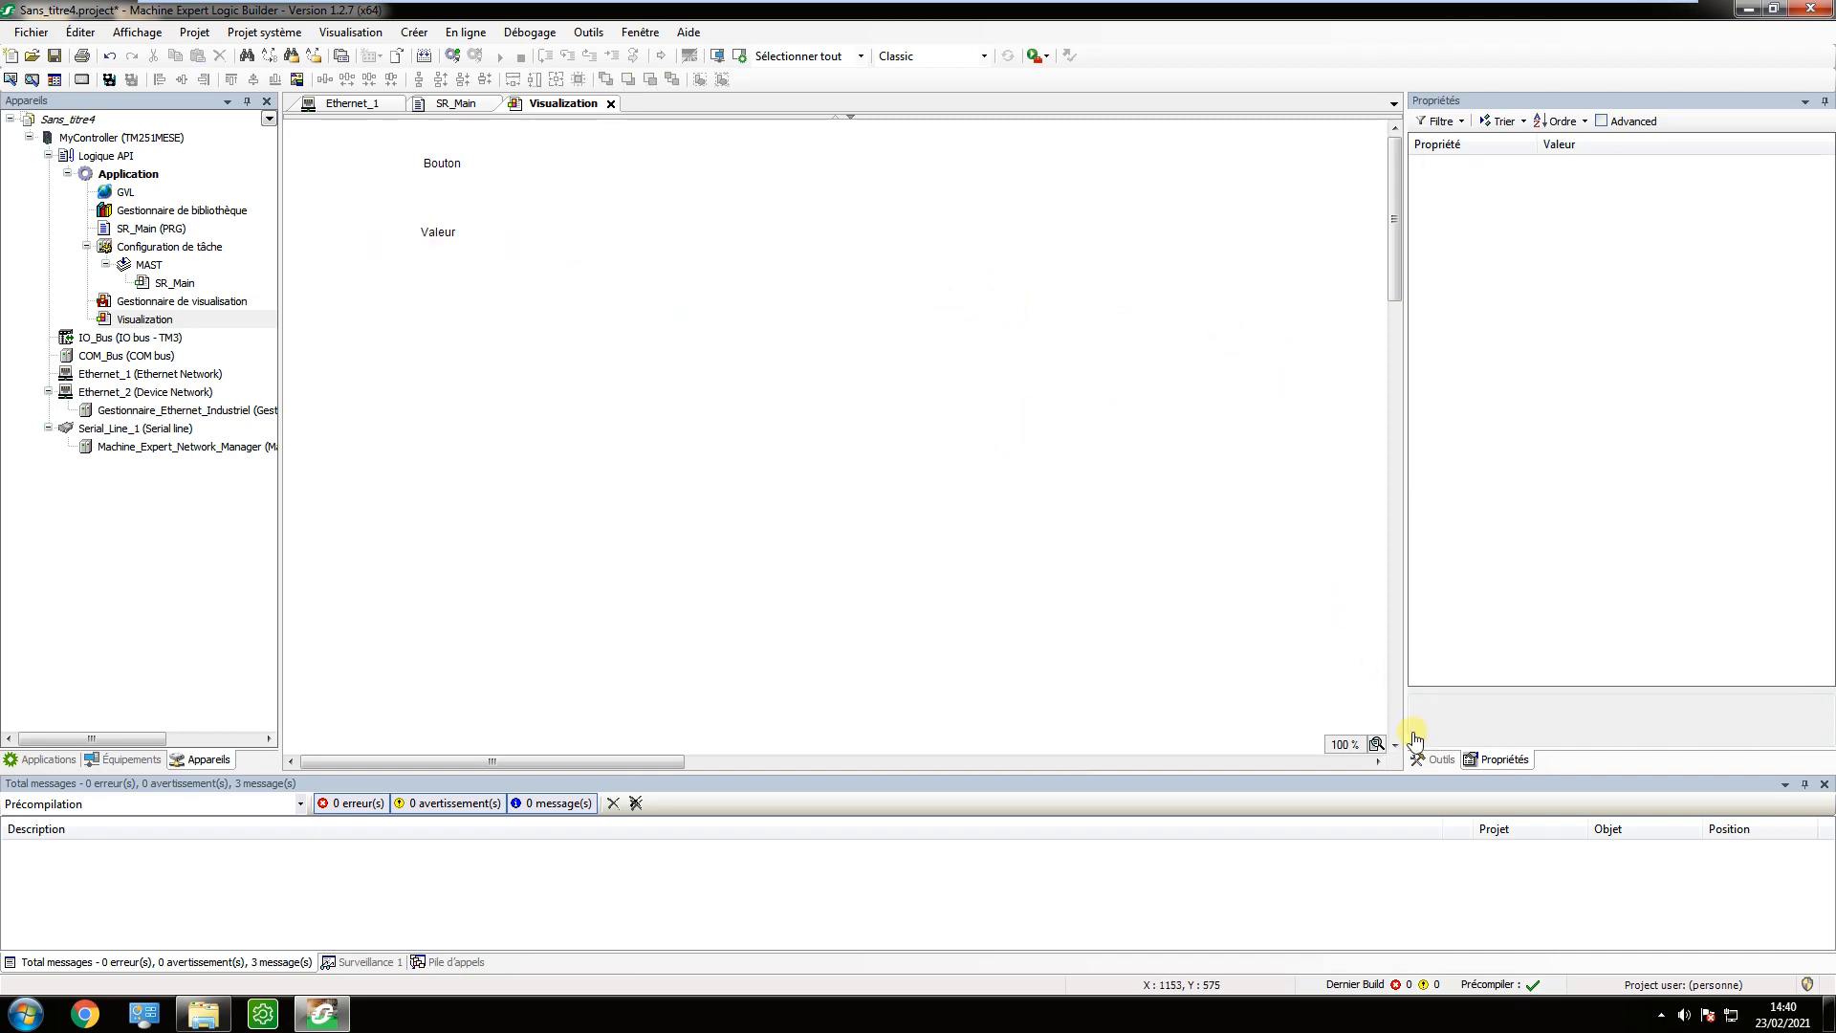
# Place a third label below Valeur, set its text to Chaine, and align it at about X 85, Y 181.
pyautogui.click(1434, 758)
pyautogui.moveTo(1463, 239); pyautogui.dragTo(428, 330)
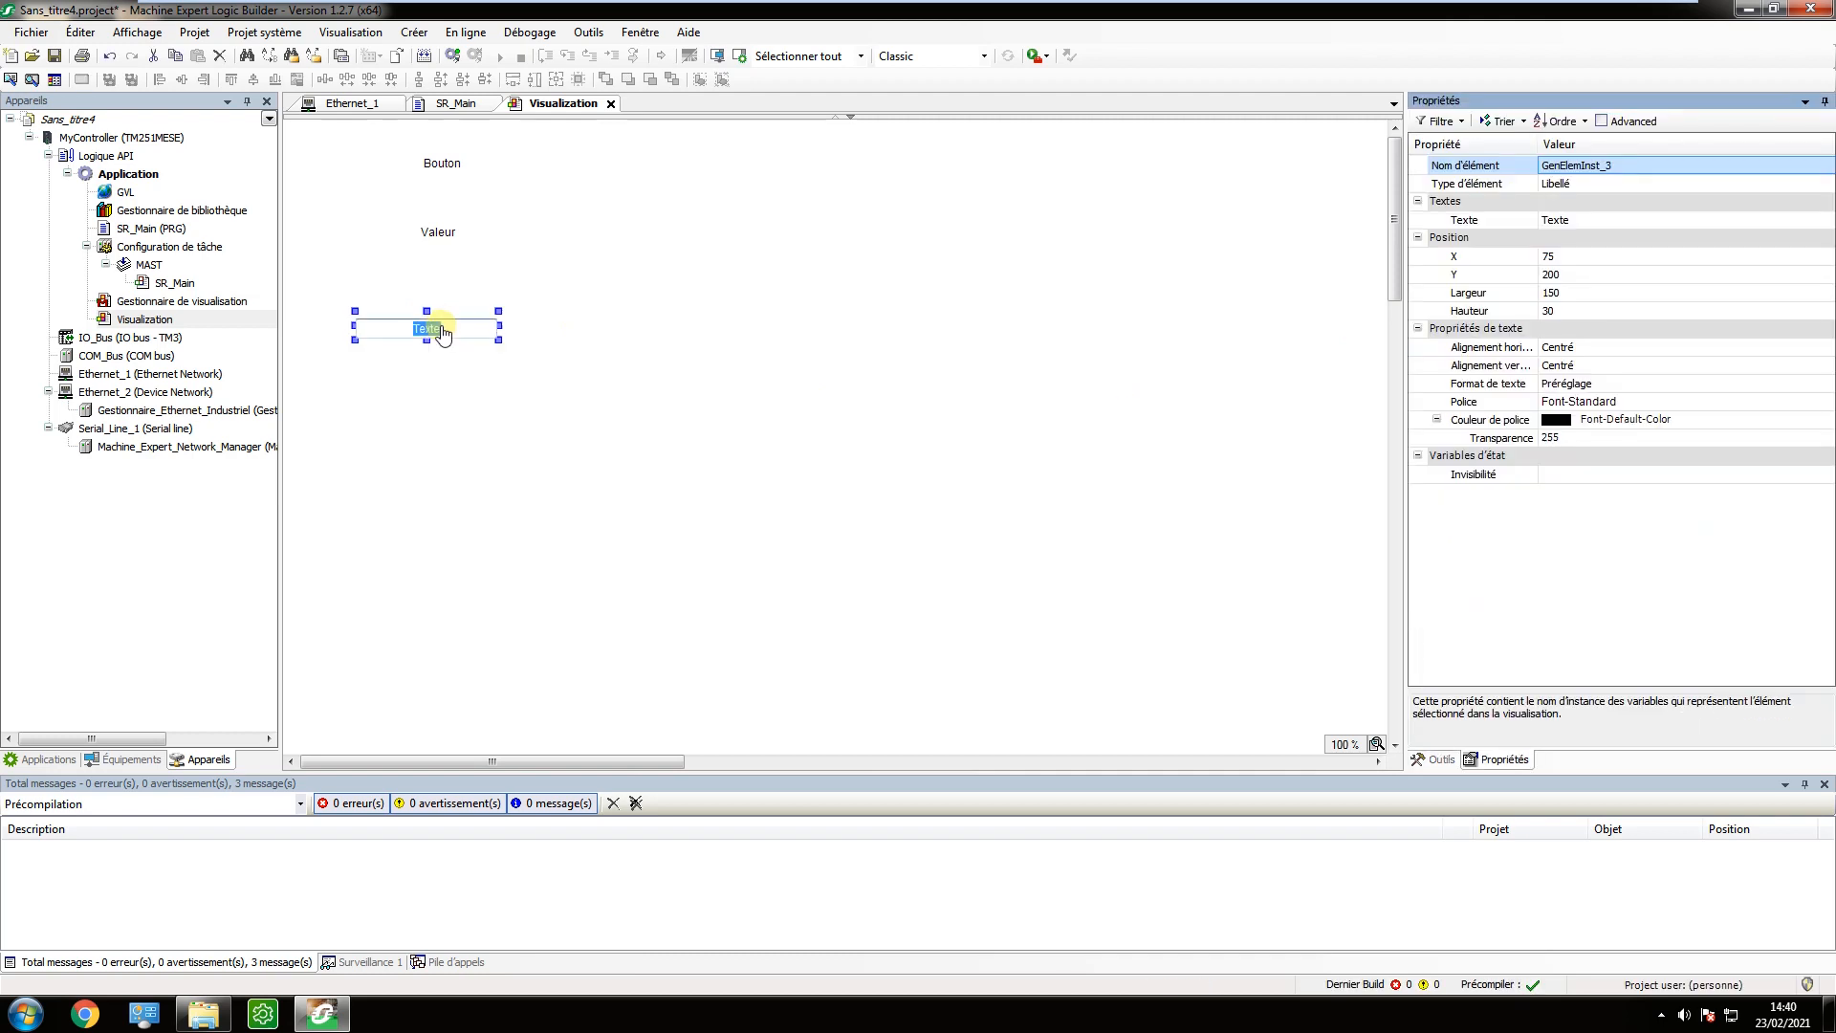
pyautogui.click(445, 333)
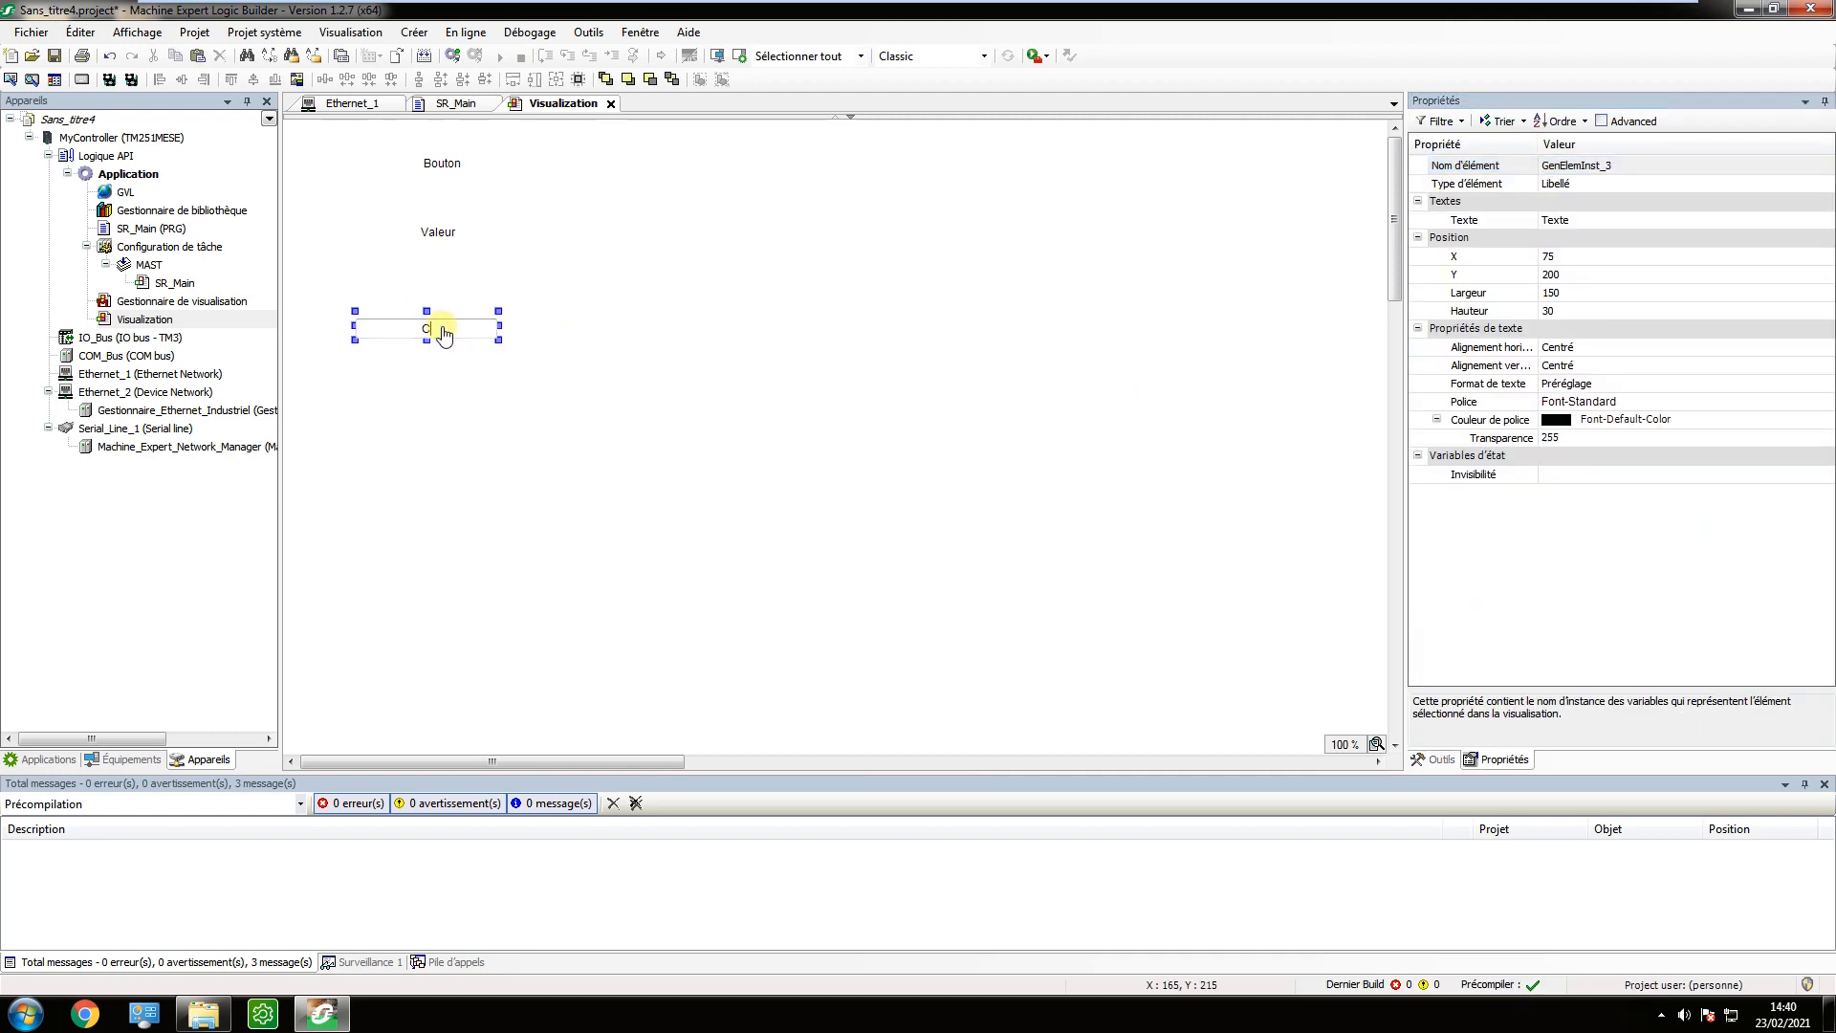
pyautogui.write('Chaine')
pyautogui.press('Return')
pyautogui.moveTo(460, 322); pyautogui.dragTo(469, 304)
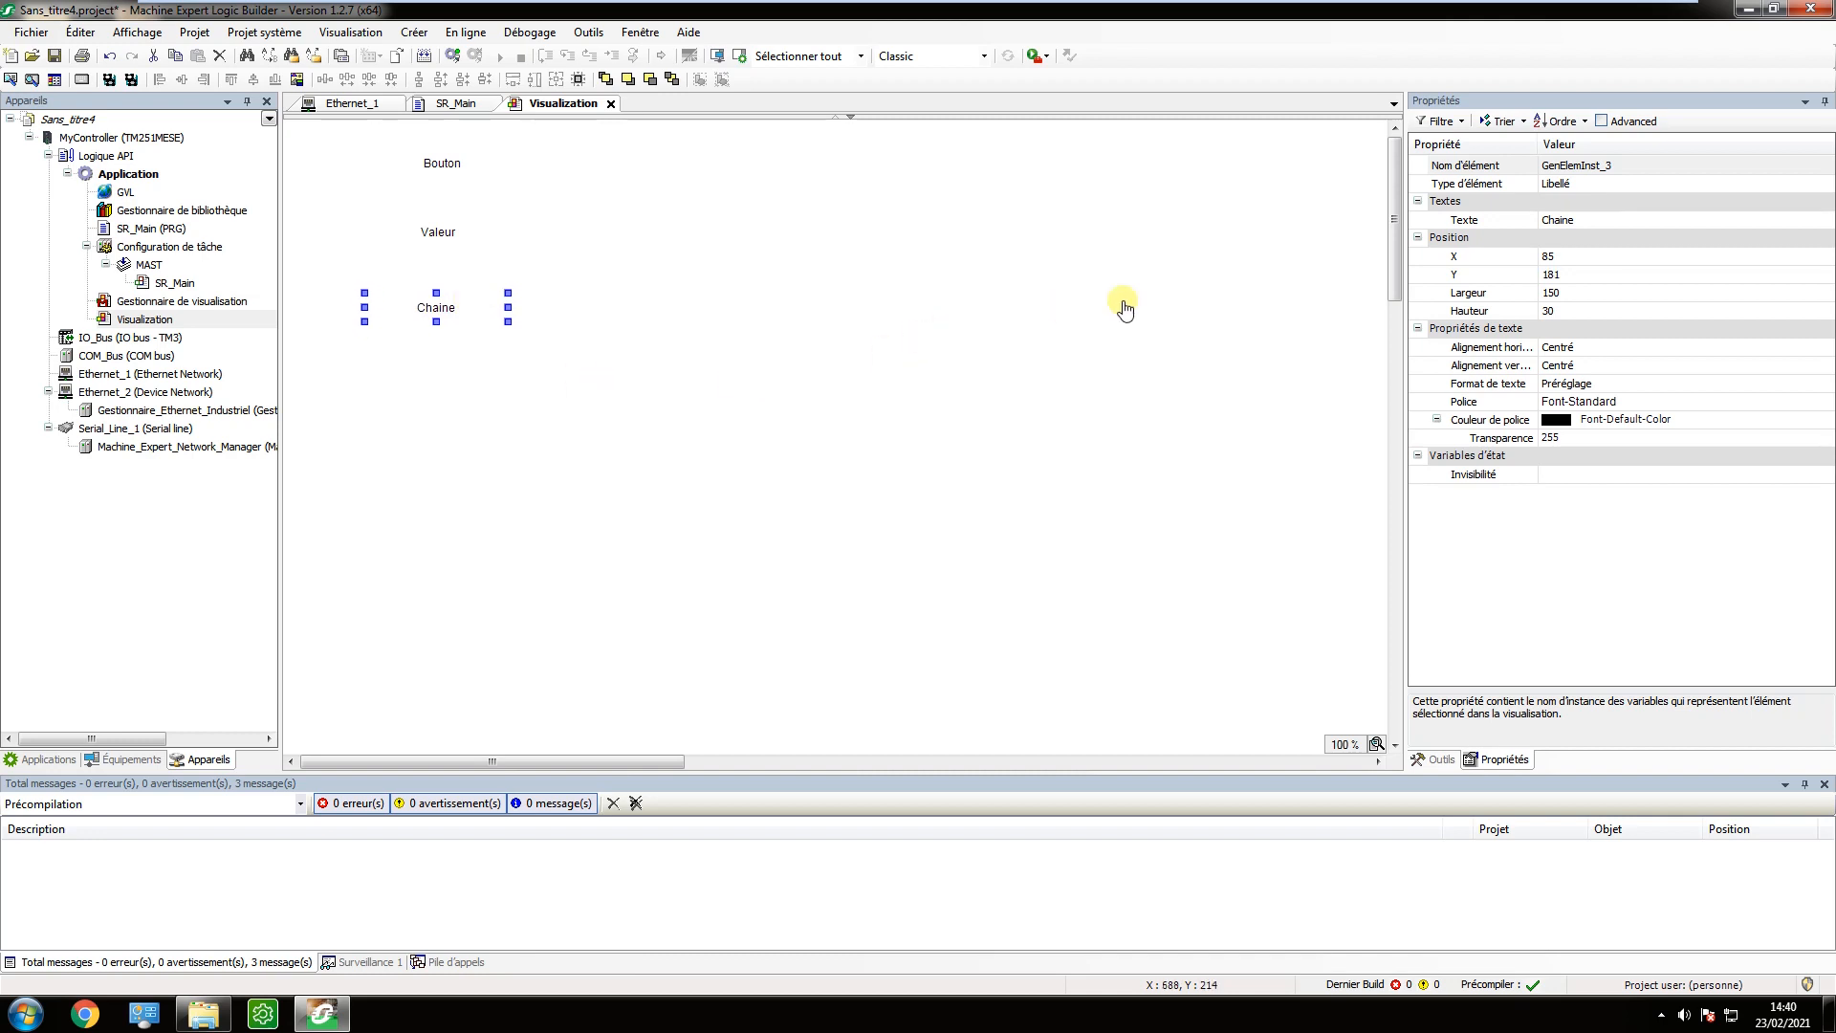
# Place a rotary switch (Interrupteur rotatif) beside the Bouton label and a lamp (Lampe) to the right of the switch.
pyautogui.click(1437, 759)
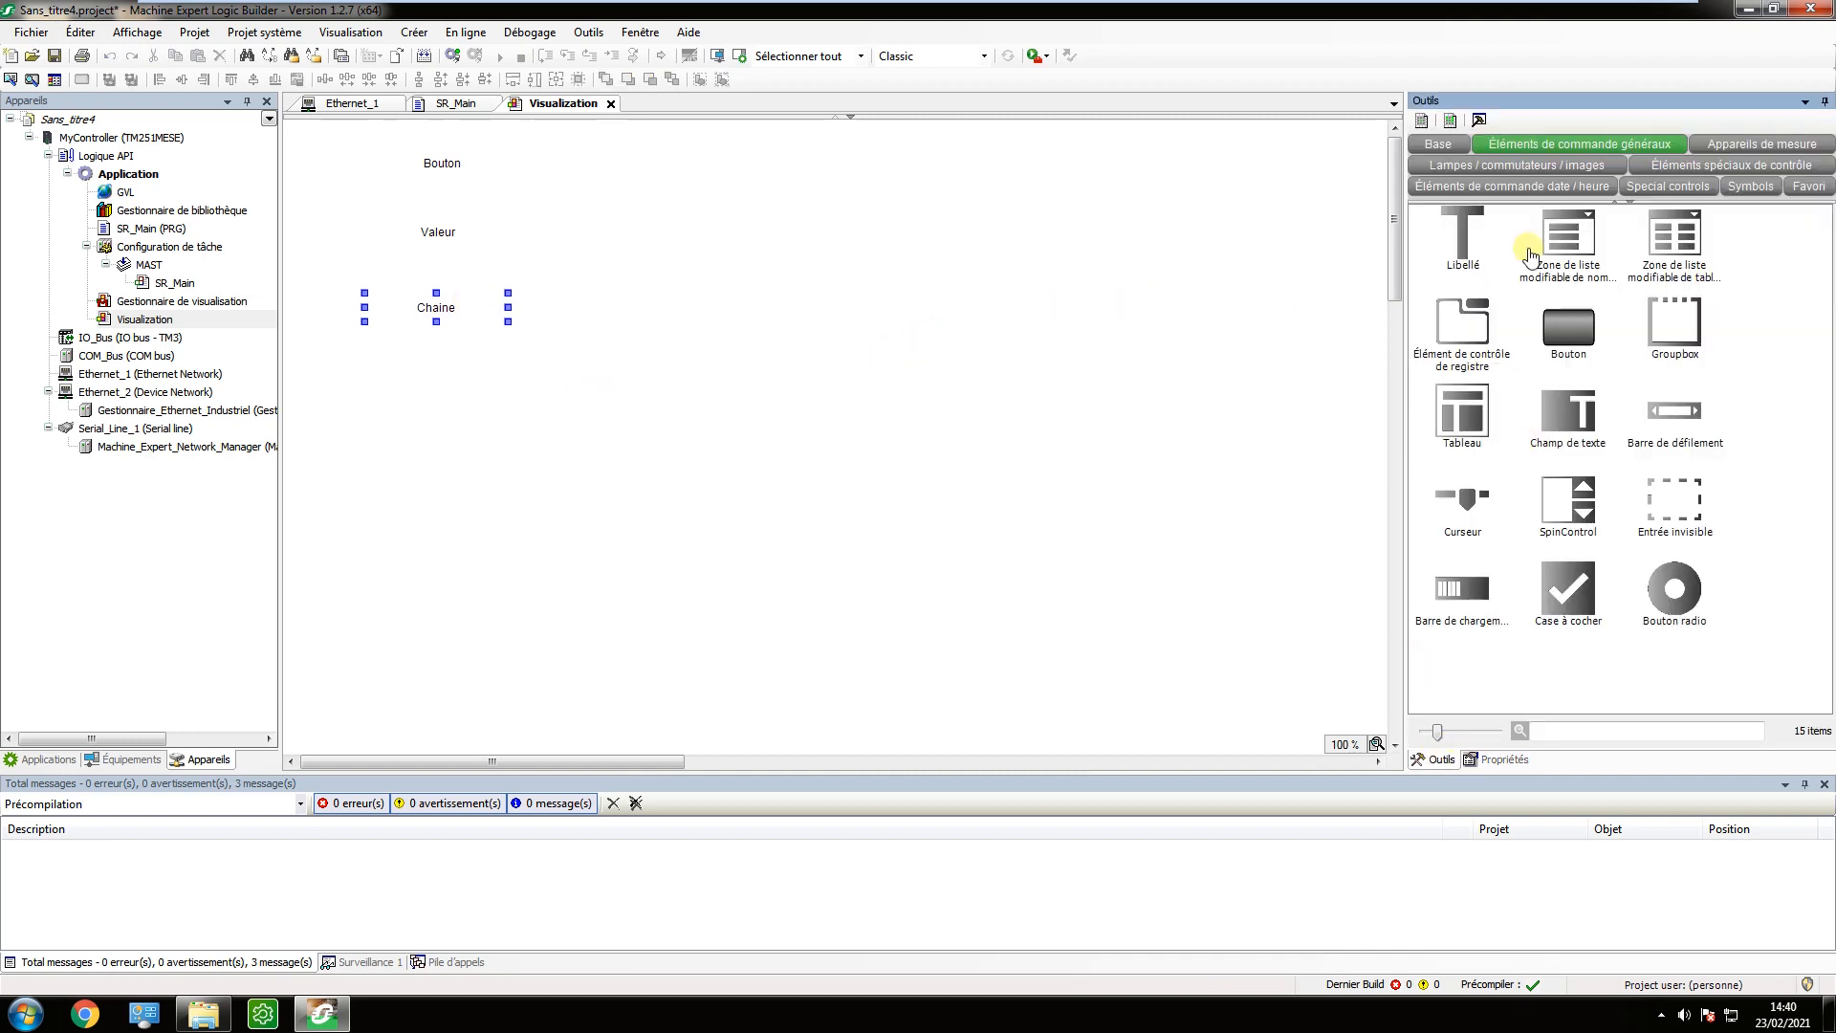
pyautogui.click(1549, 168)
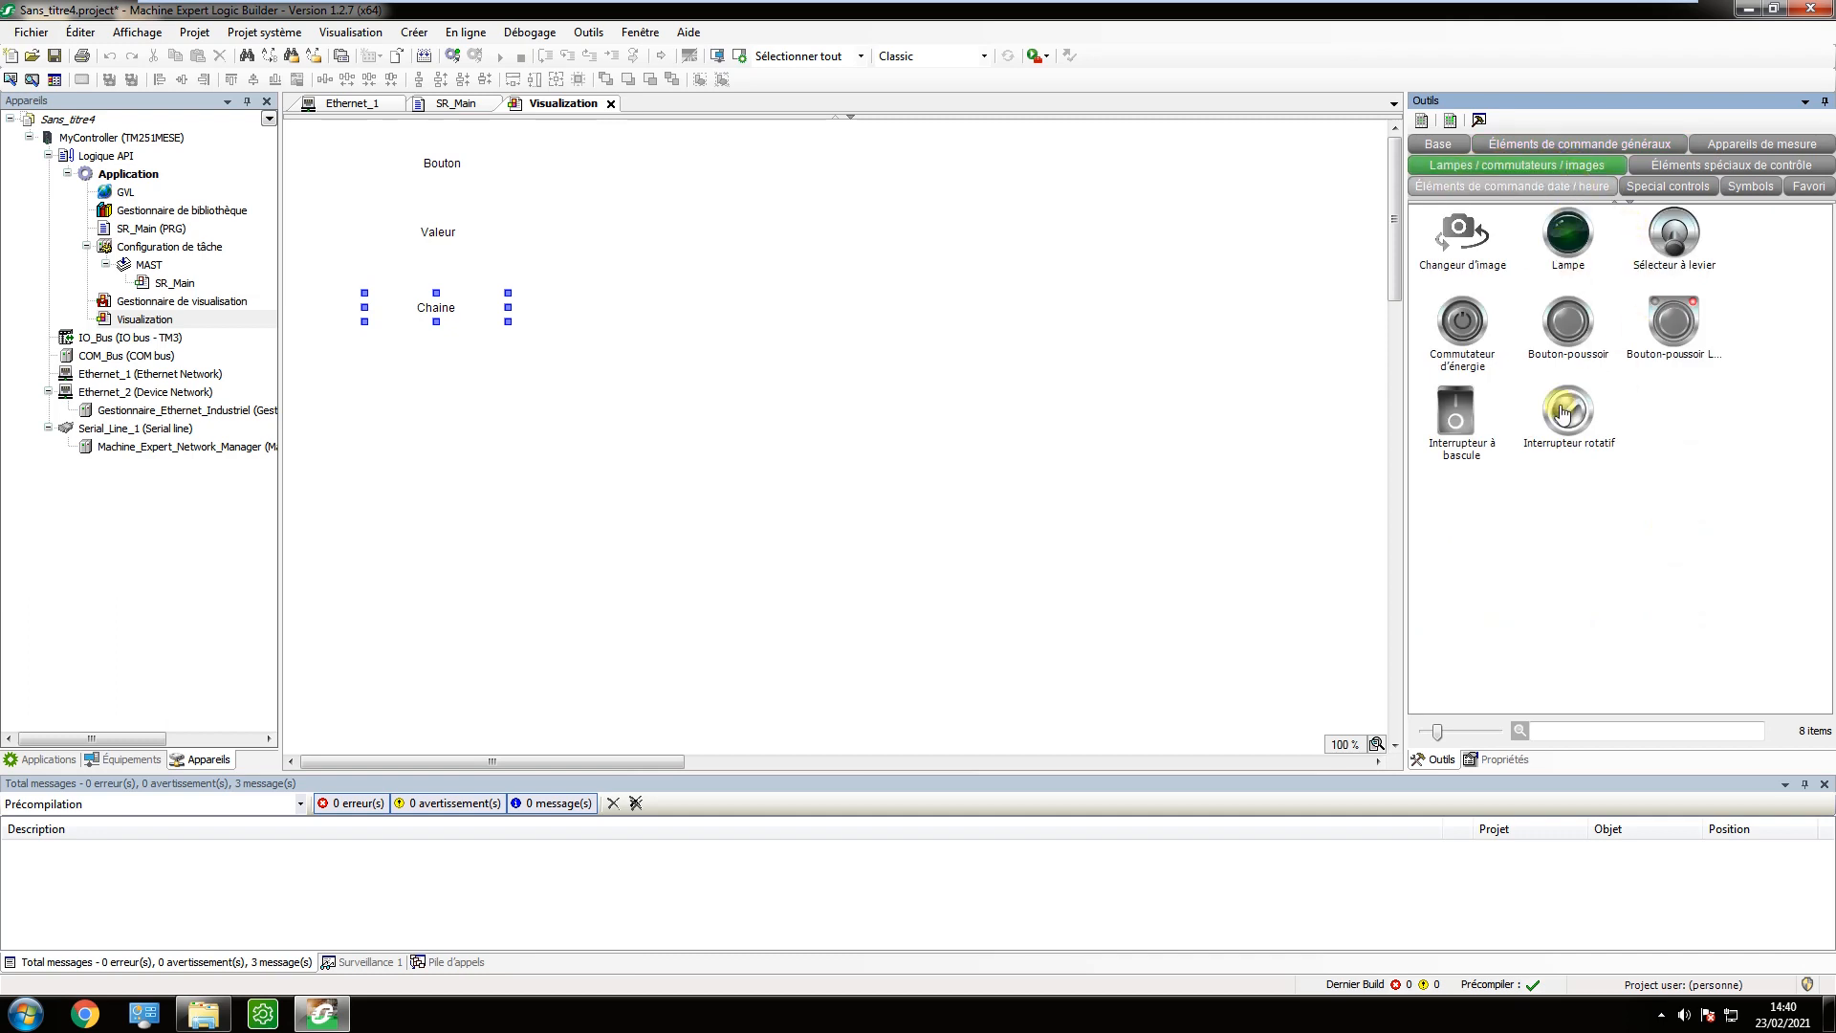
pyautogui.moveTo(1563, 413); pyautogui.dragTo(571, 190)
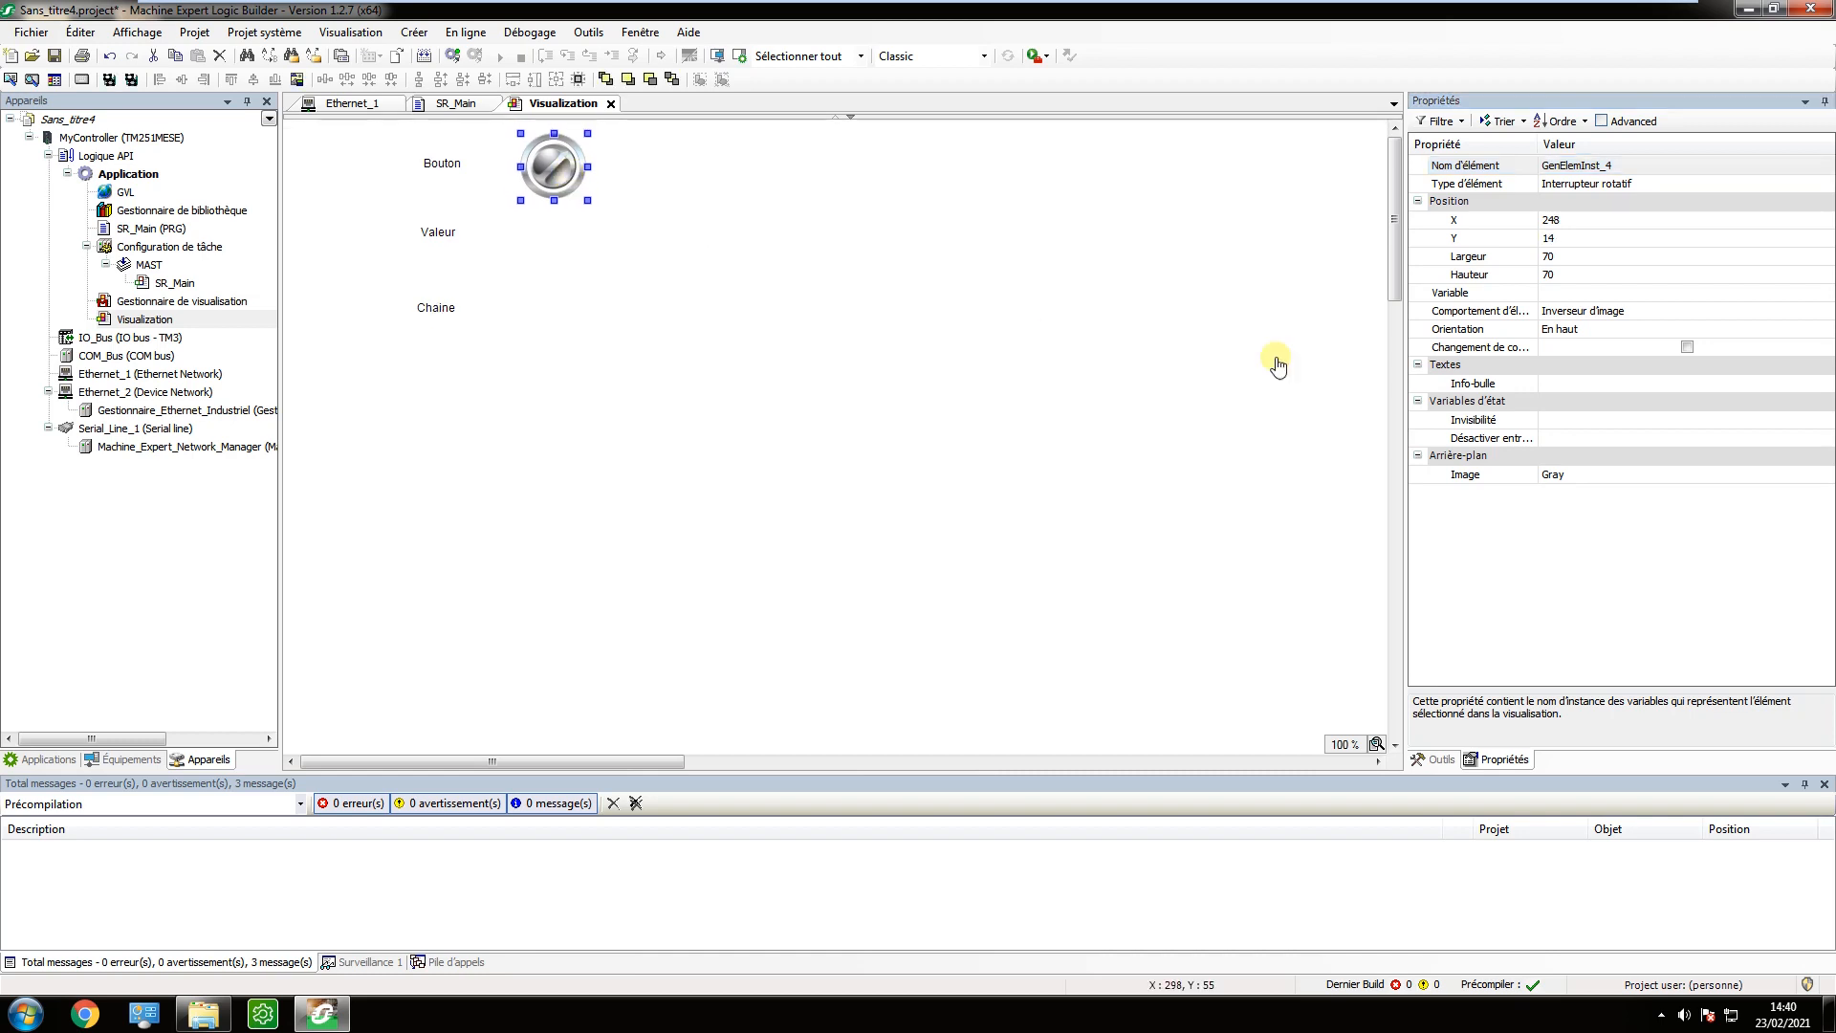
pyautogui.click(1434, 759)
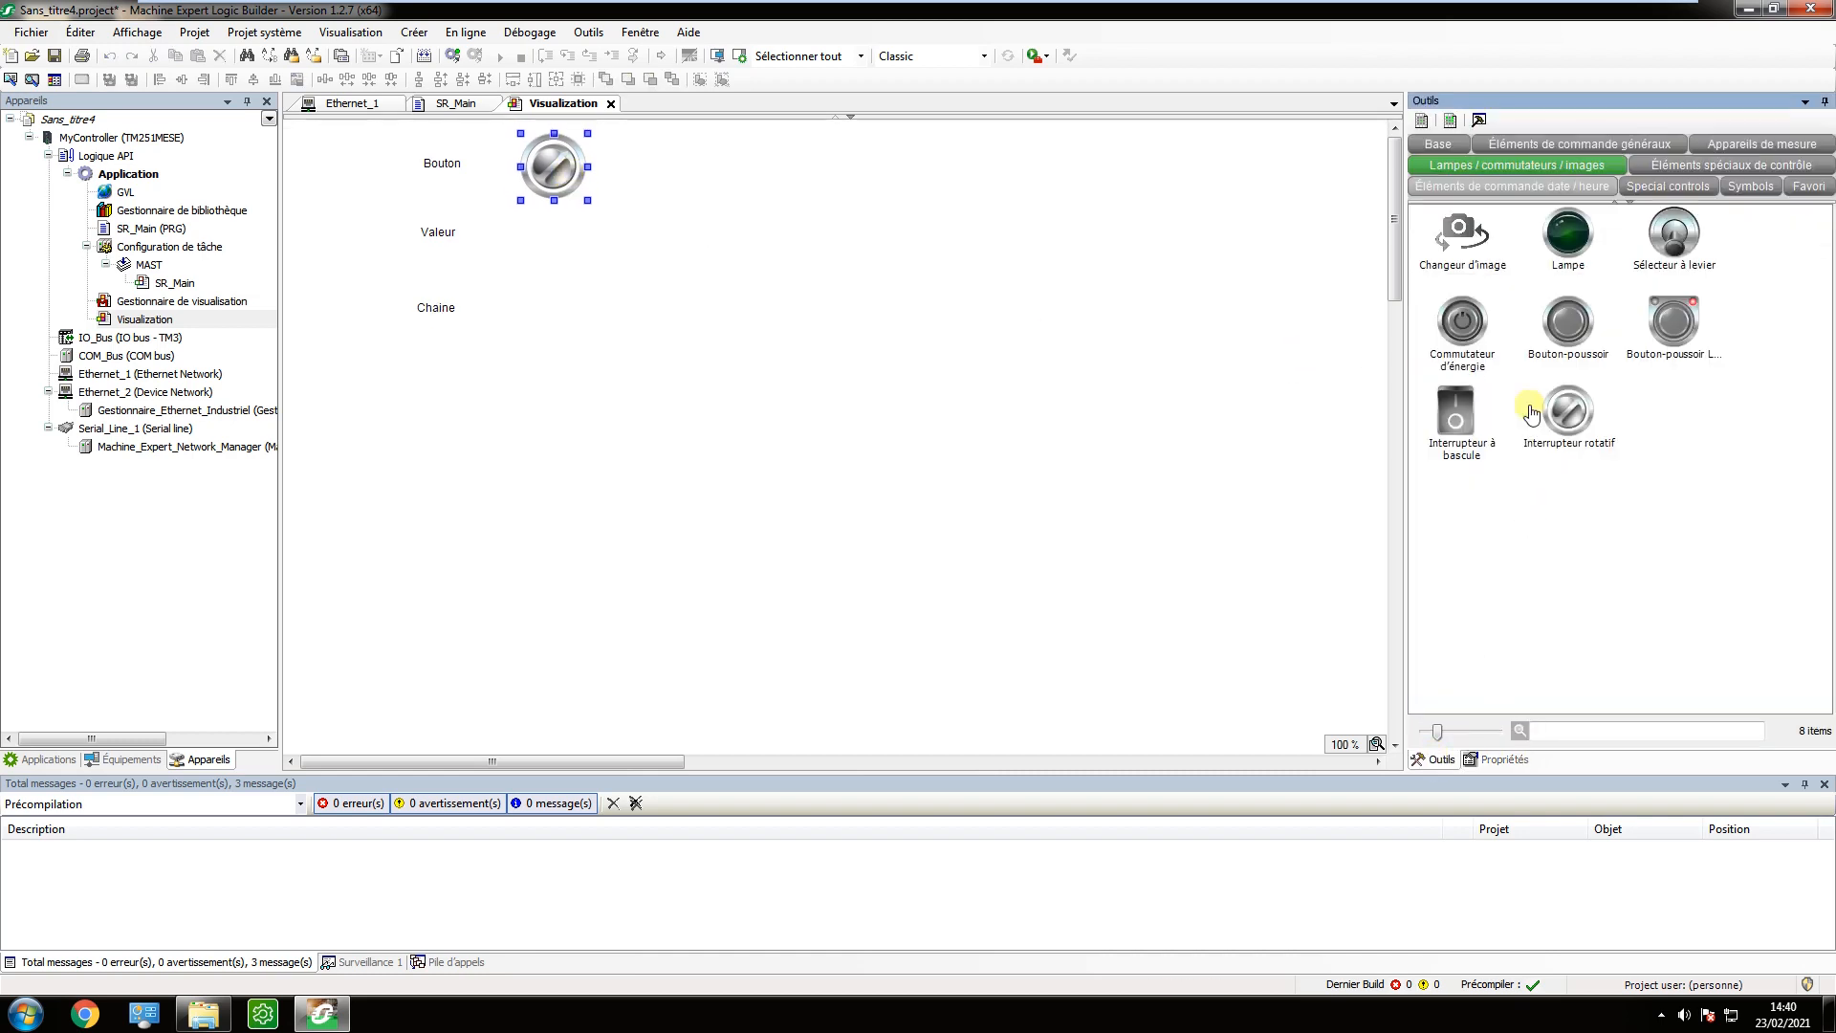
pyautogui.moveTo(1558, 247); pyautogui.dragTo(673, 166)
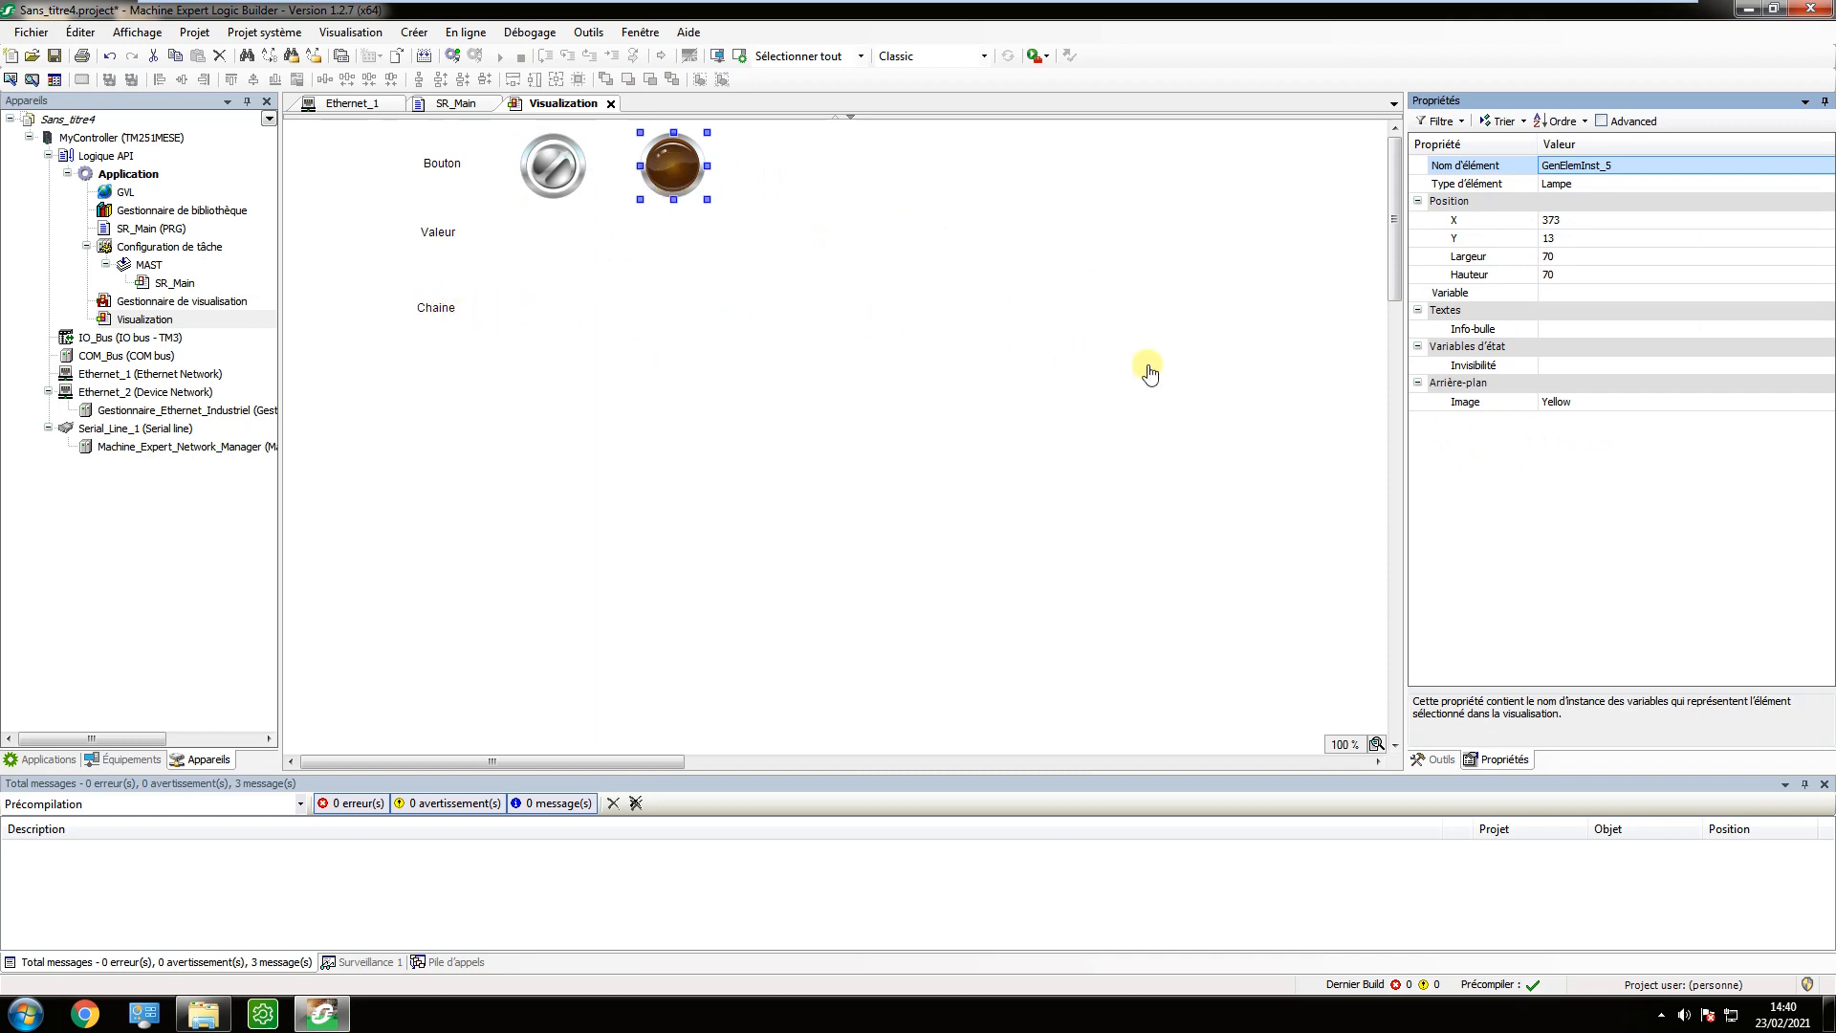
# Place one text field (Champ de texte) beside the Valeur label and another beside the Chaine label.
pyautogui.click(1435, 759)
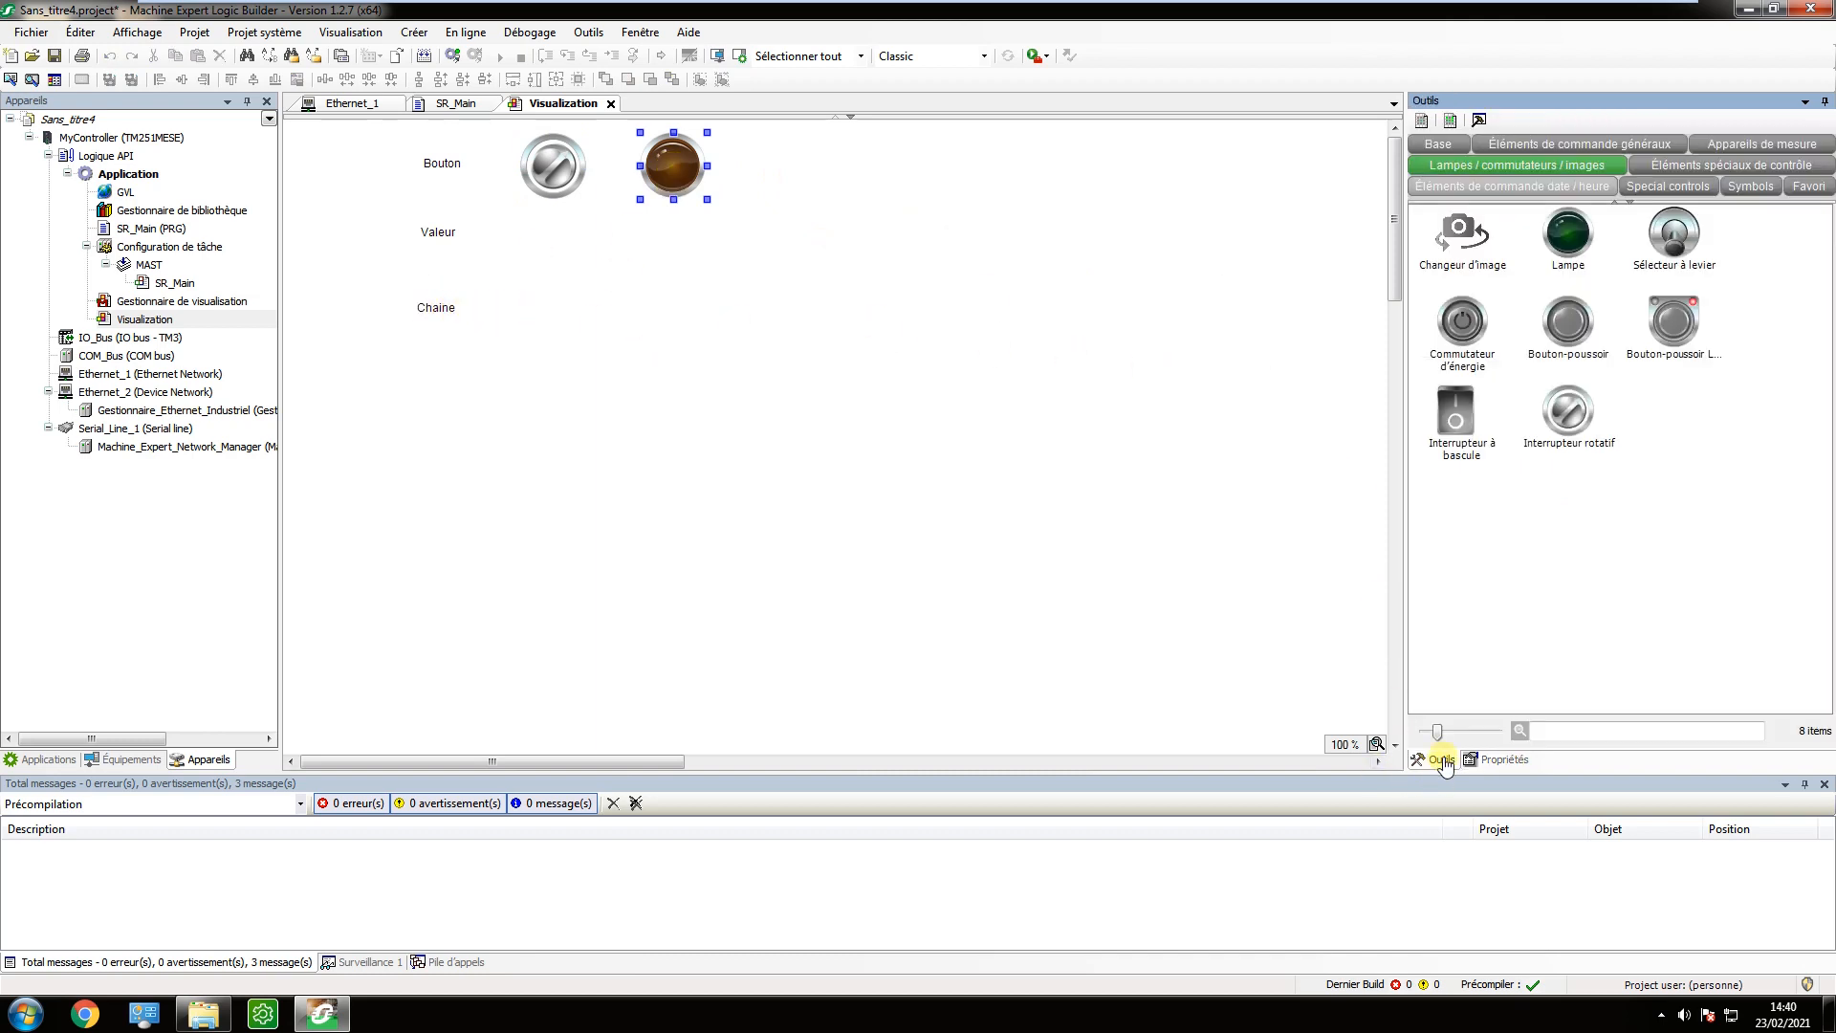
pyautogui.click(1566, 153)
pyautogui.moveTo(1568, 413); pyautogui.dragTo(587, 241)
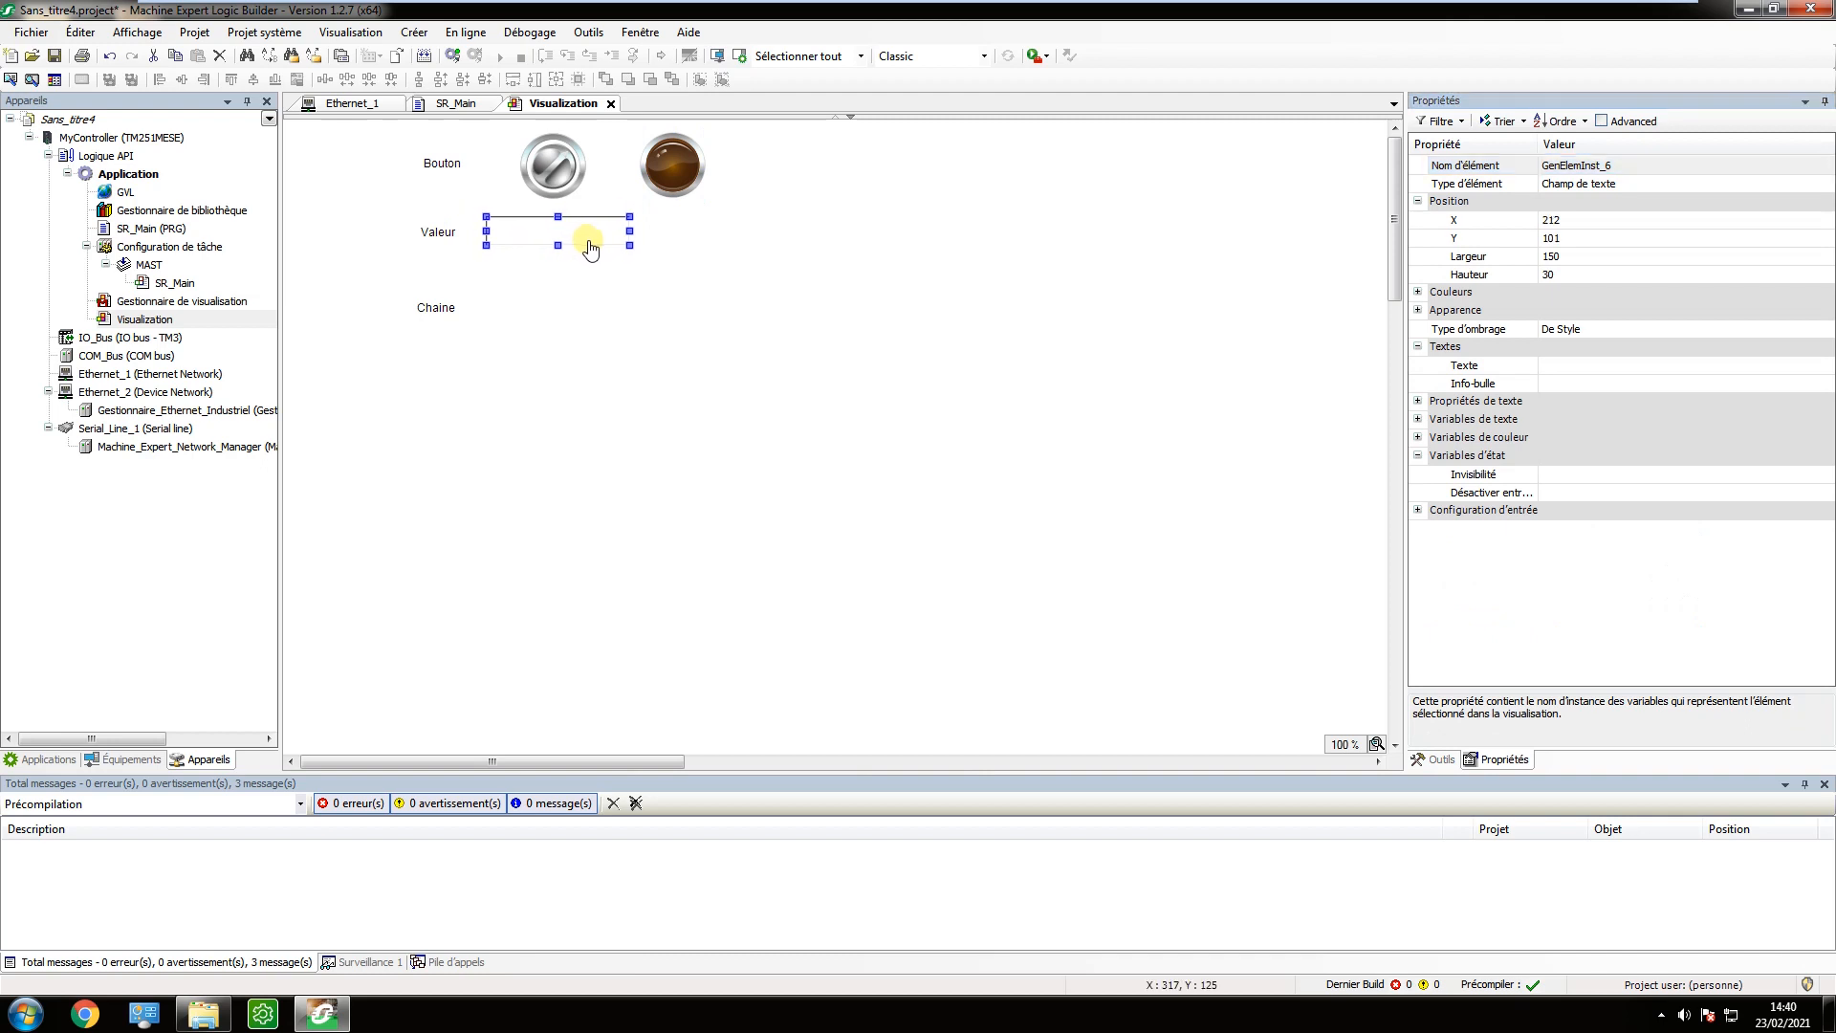
pyautogui.click(1435, 758)
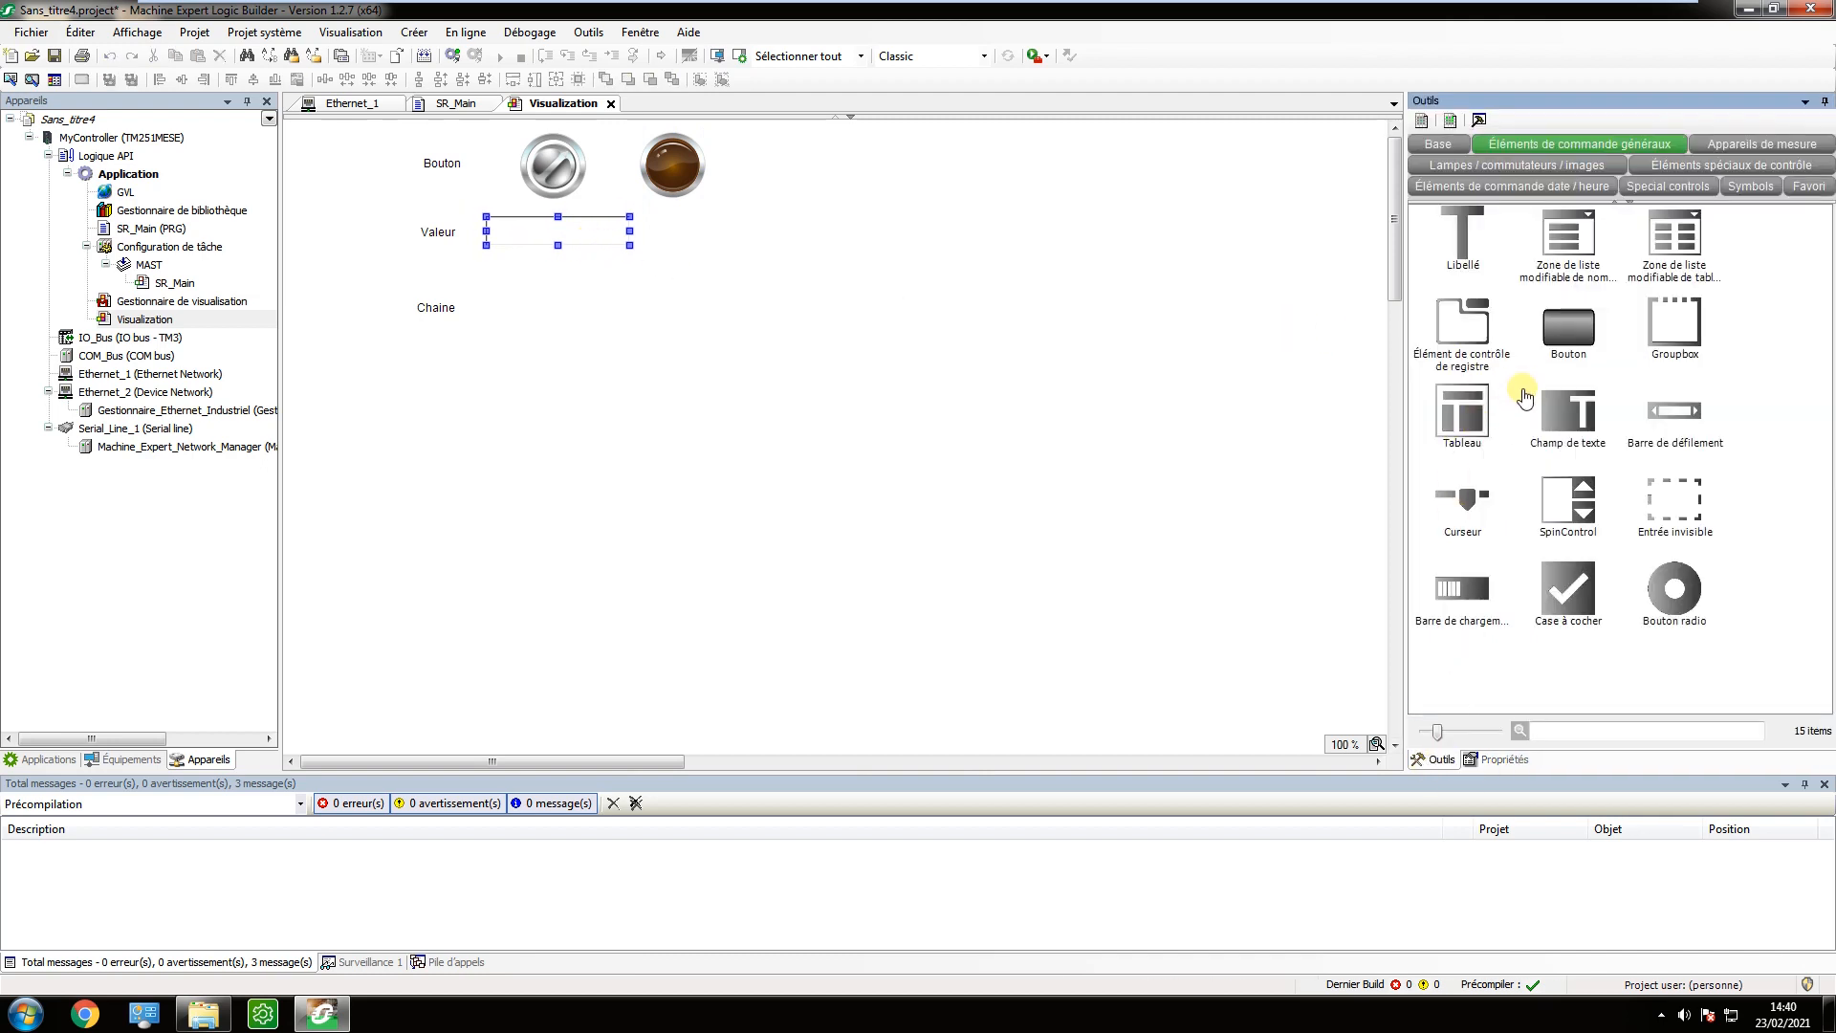
pyautogui.moveTo(1572, 416); pyautogui.dragTo(588, 321)
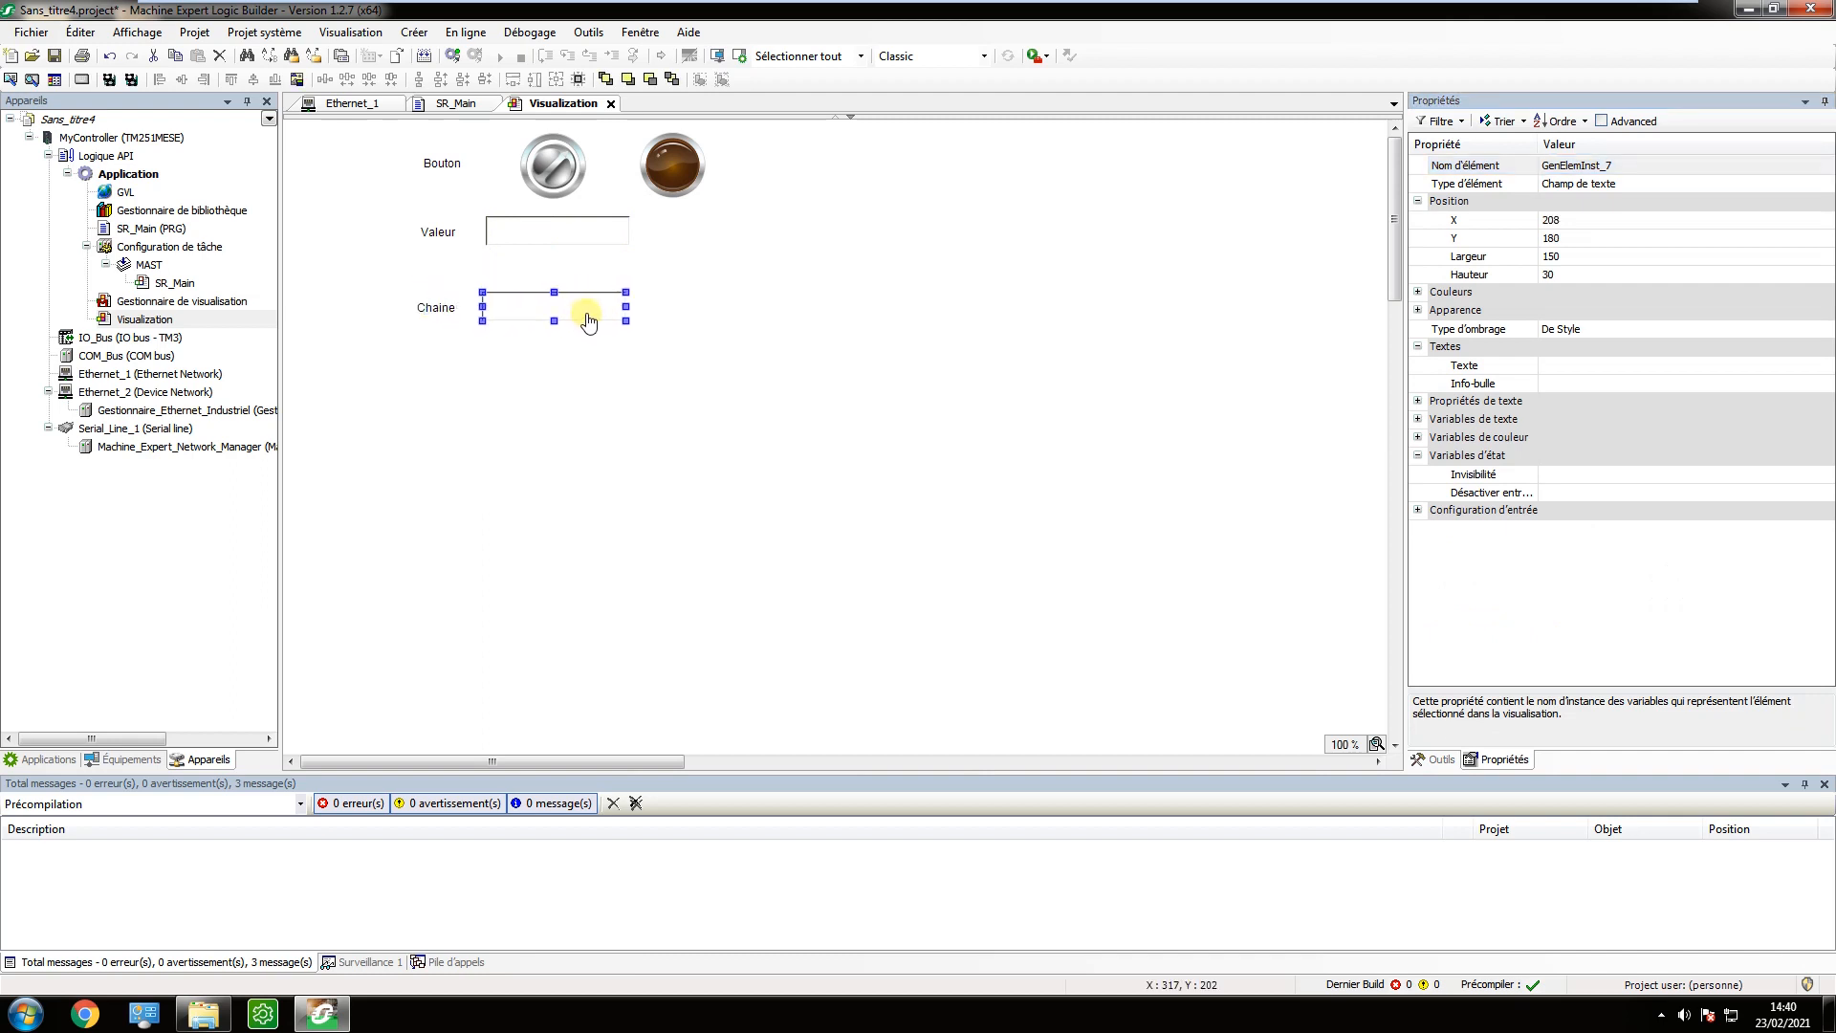
# Link the rotary switch's Variable property to xBit from the SR_Main program.
pyautogui.click(547, 164)
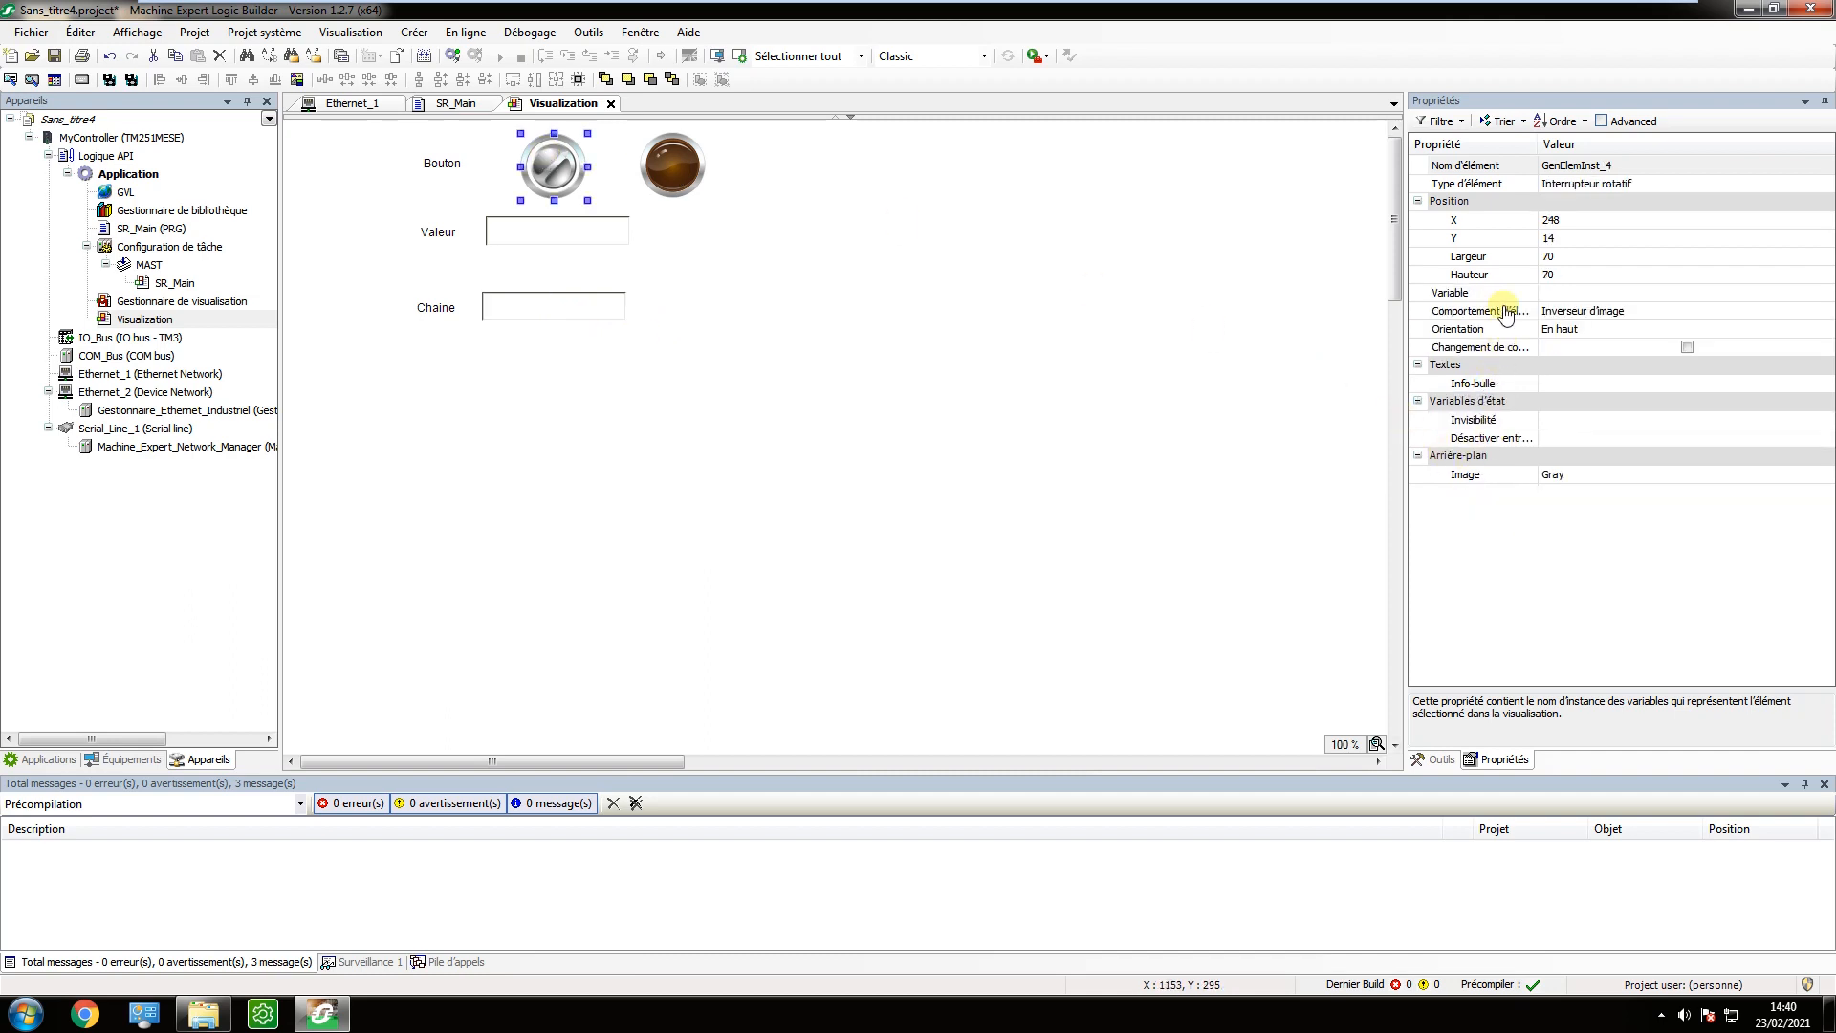
pyautogui.click(1566, 293)
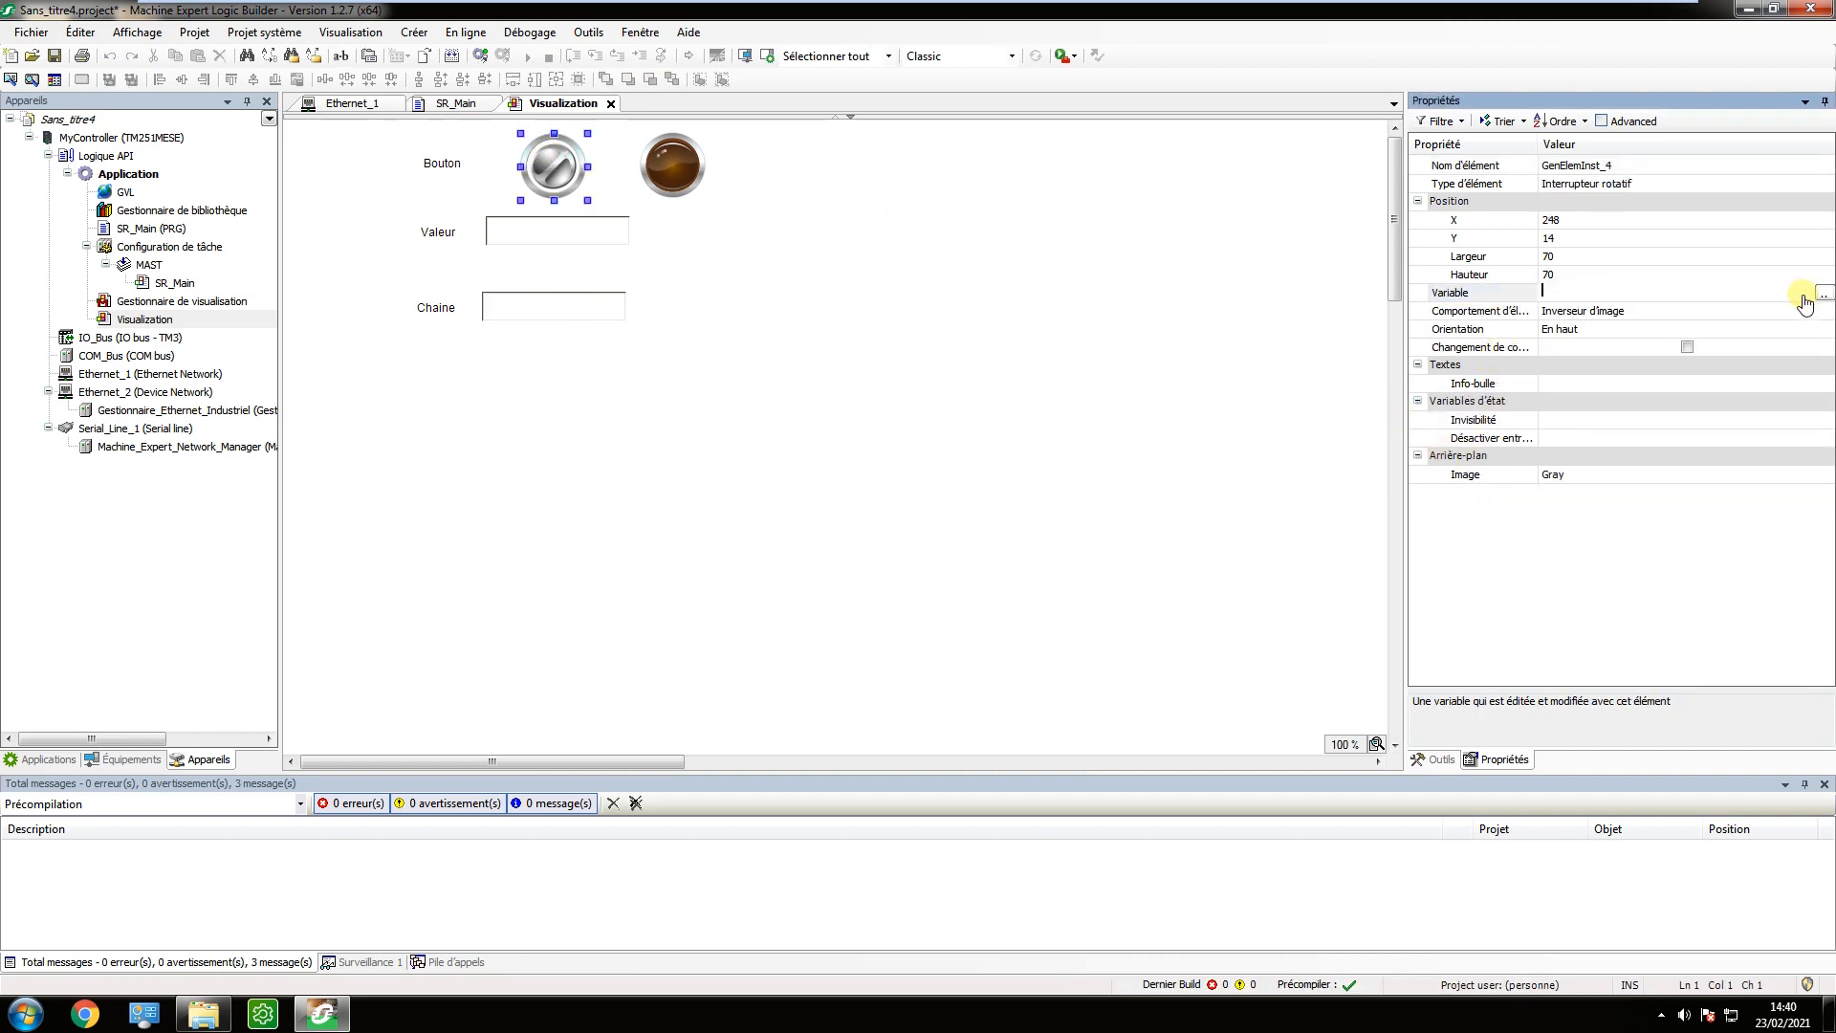
pyautogui.click(1824, 292)
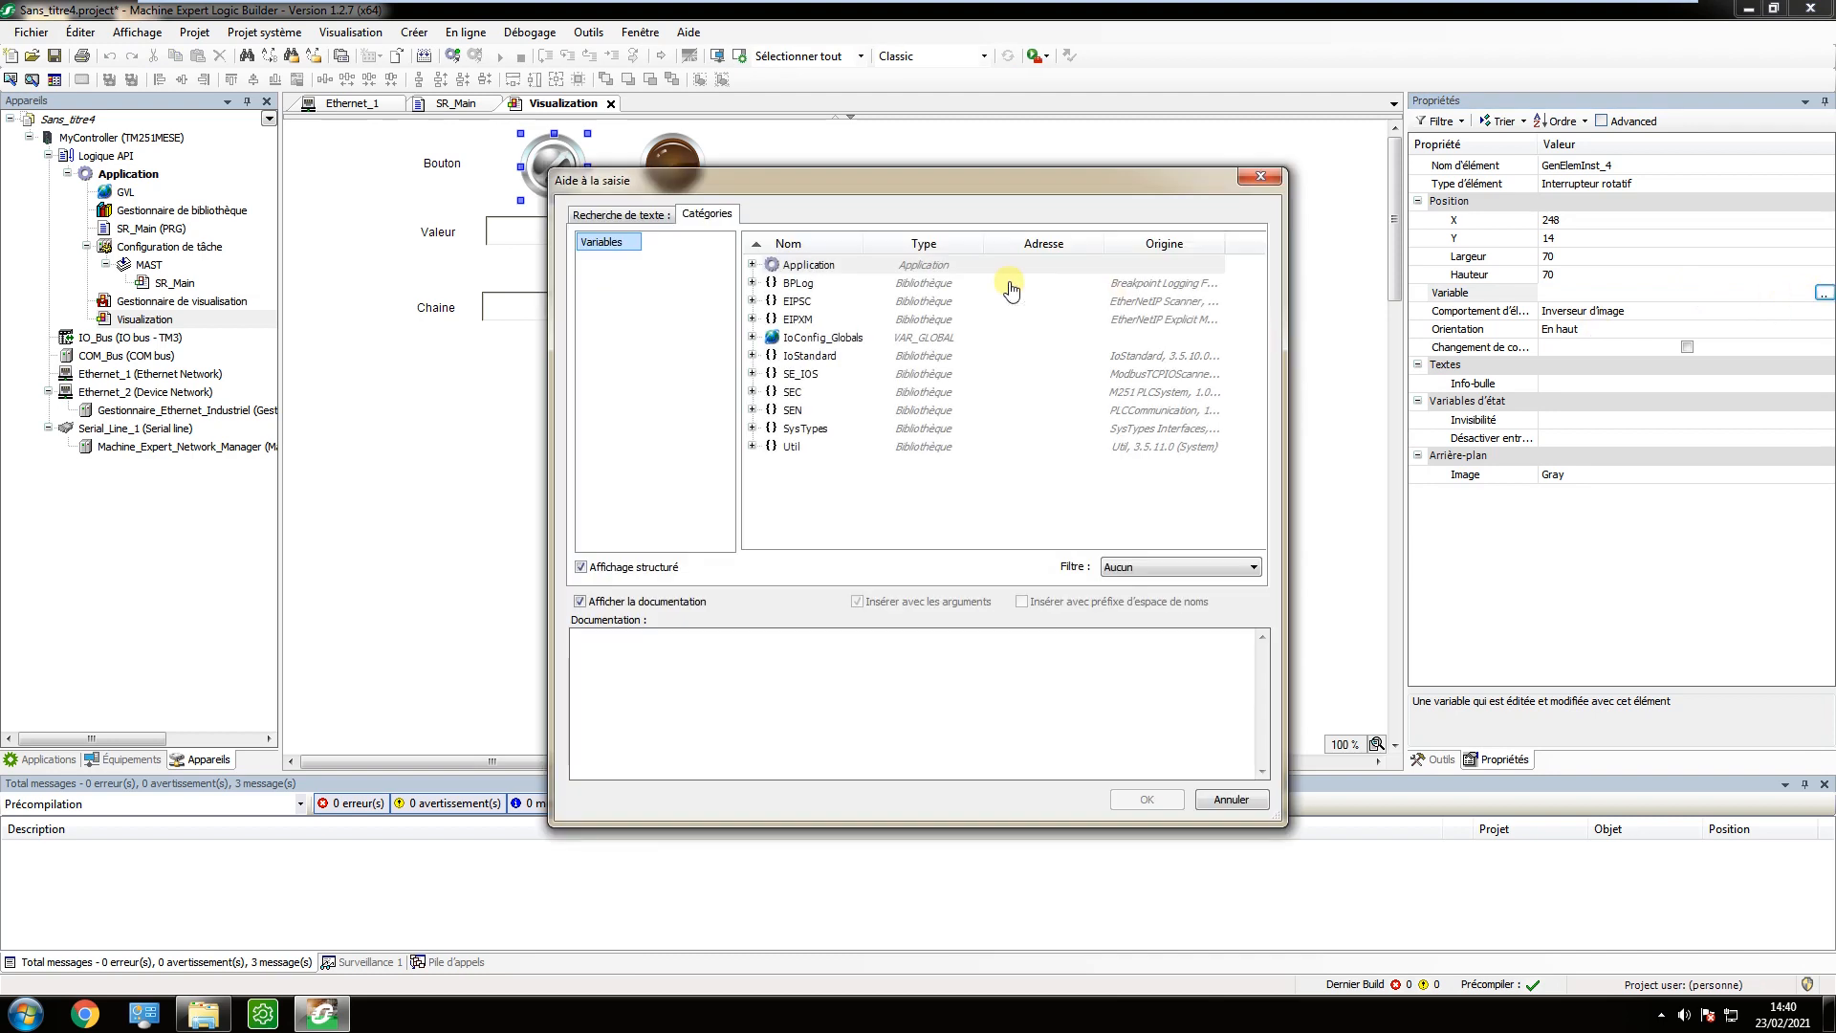
pyautogui.click(752, 265)
pyautogui.doubleClick(827, 284)
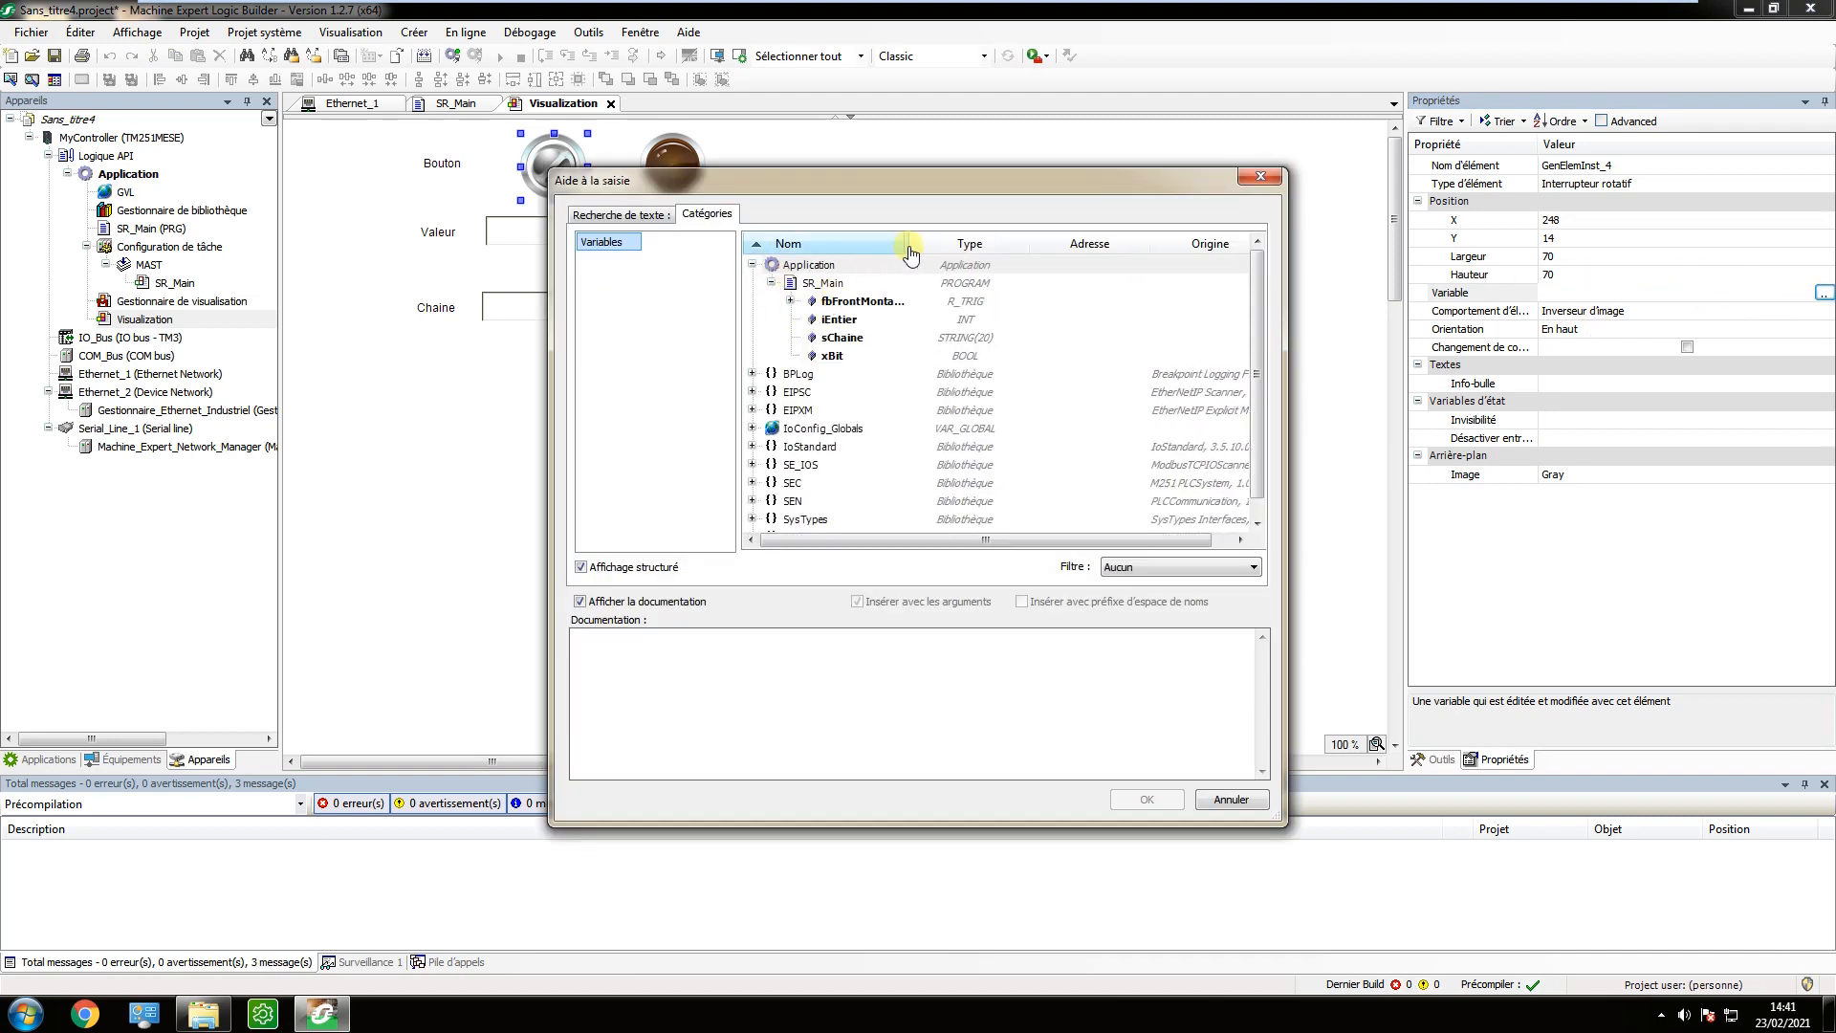
pyautogui.click(853, 355)
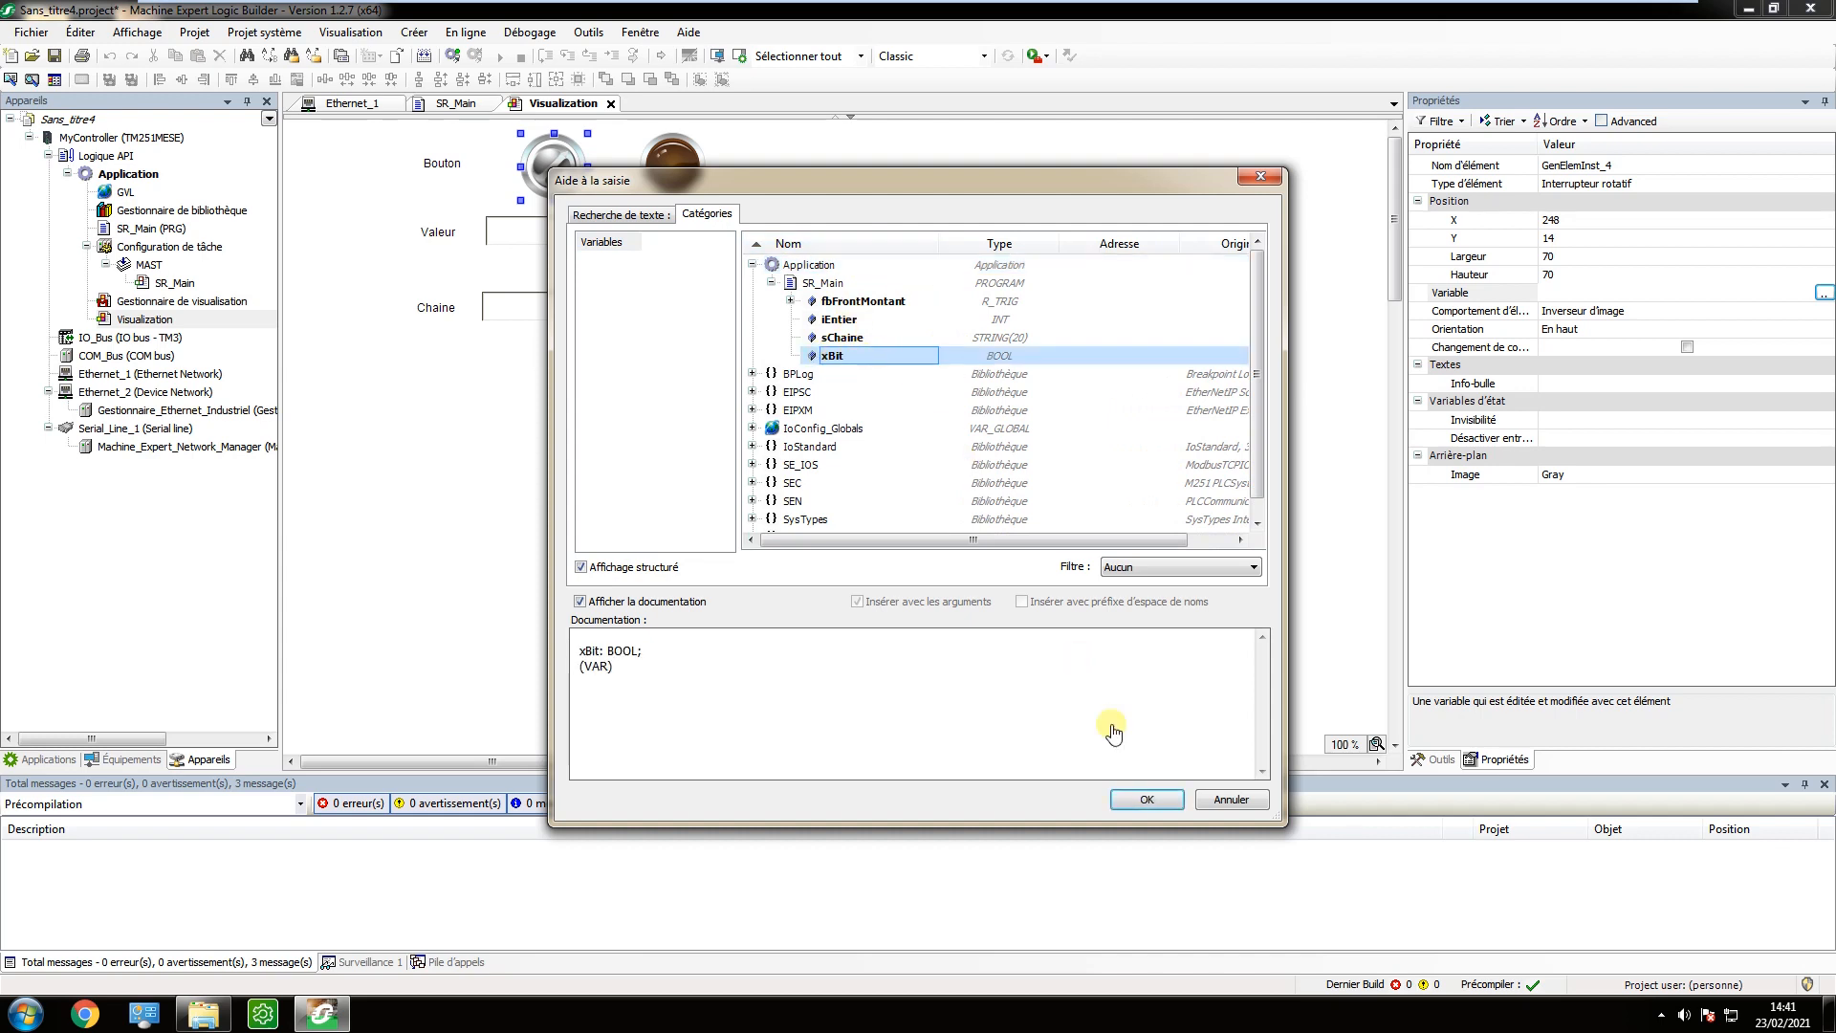
pyautogui.click(1146, 799)
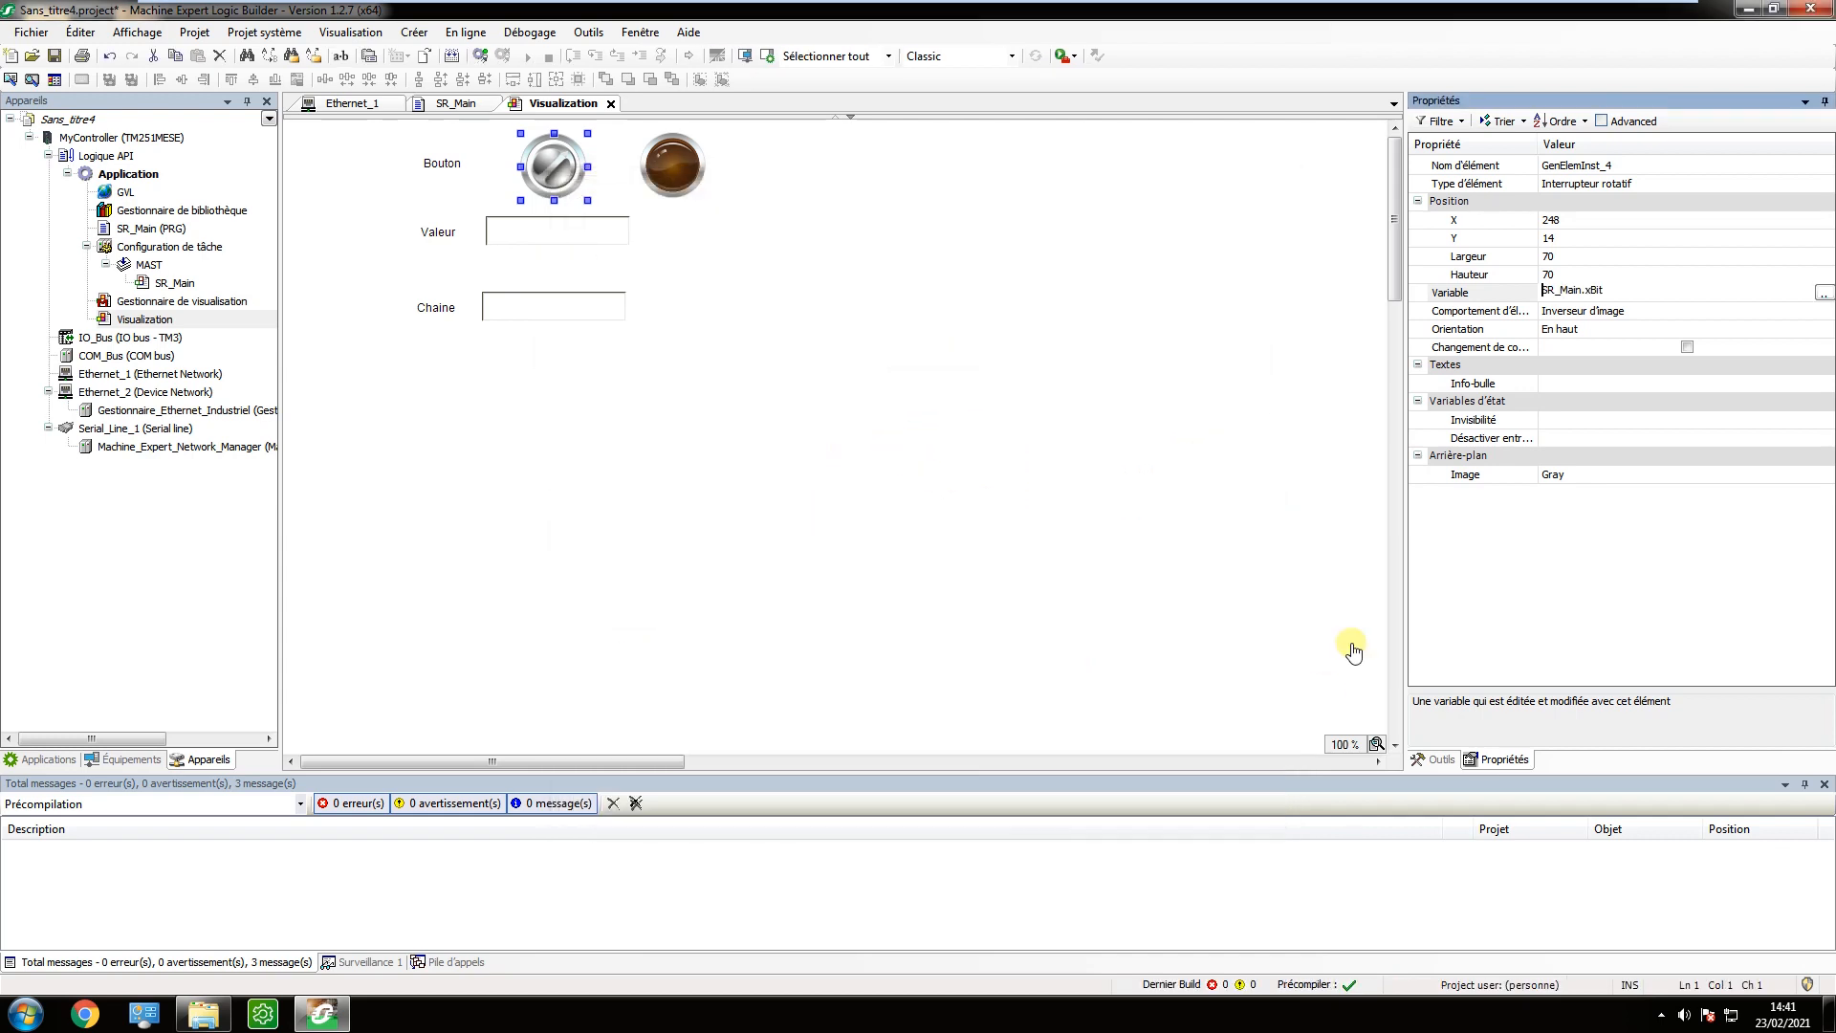
# Set the rotary switch's background image colour to Green.
pyautogui.click(1582, 476)
pyautogui.click(1582, 478)
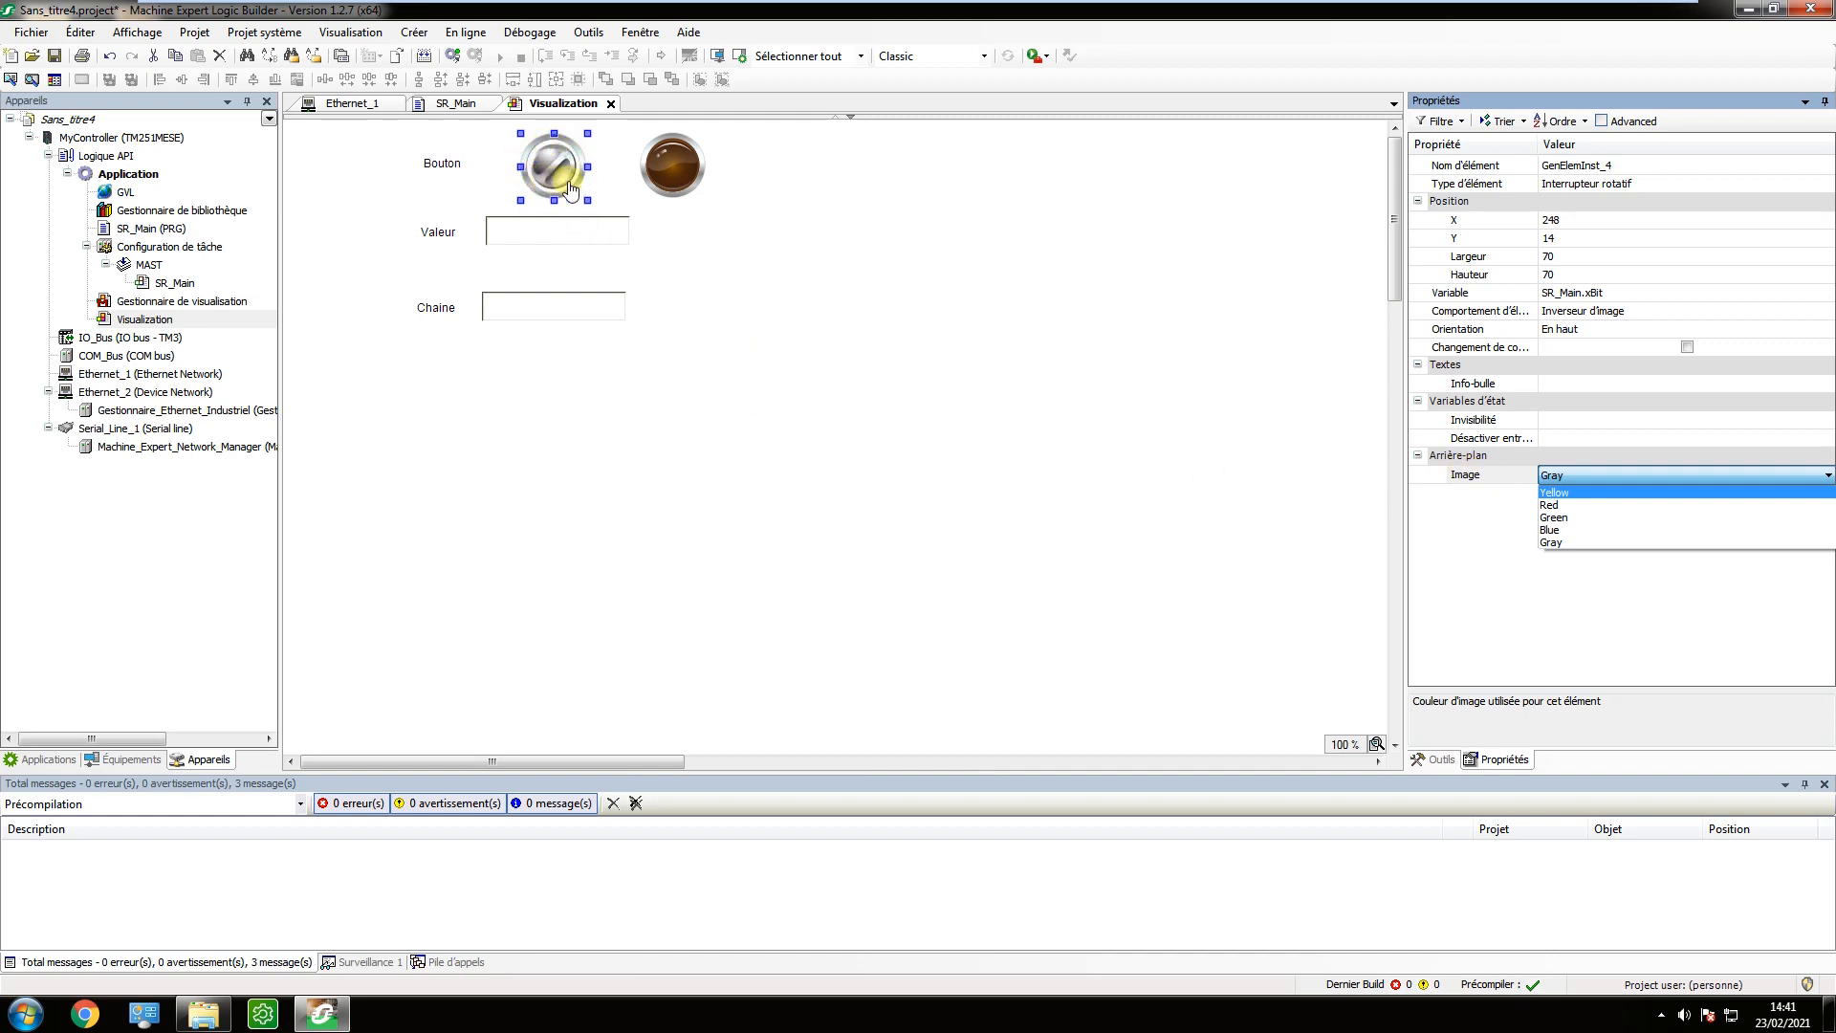
pyautogui.click(1571, 517)
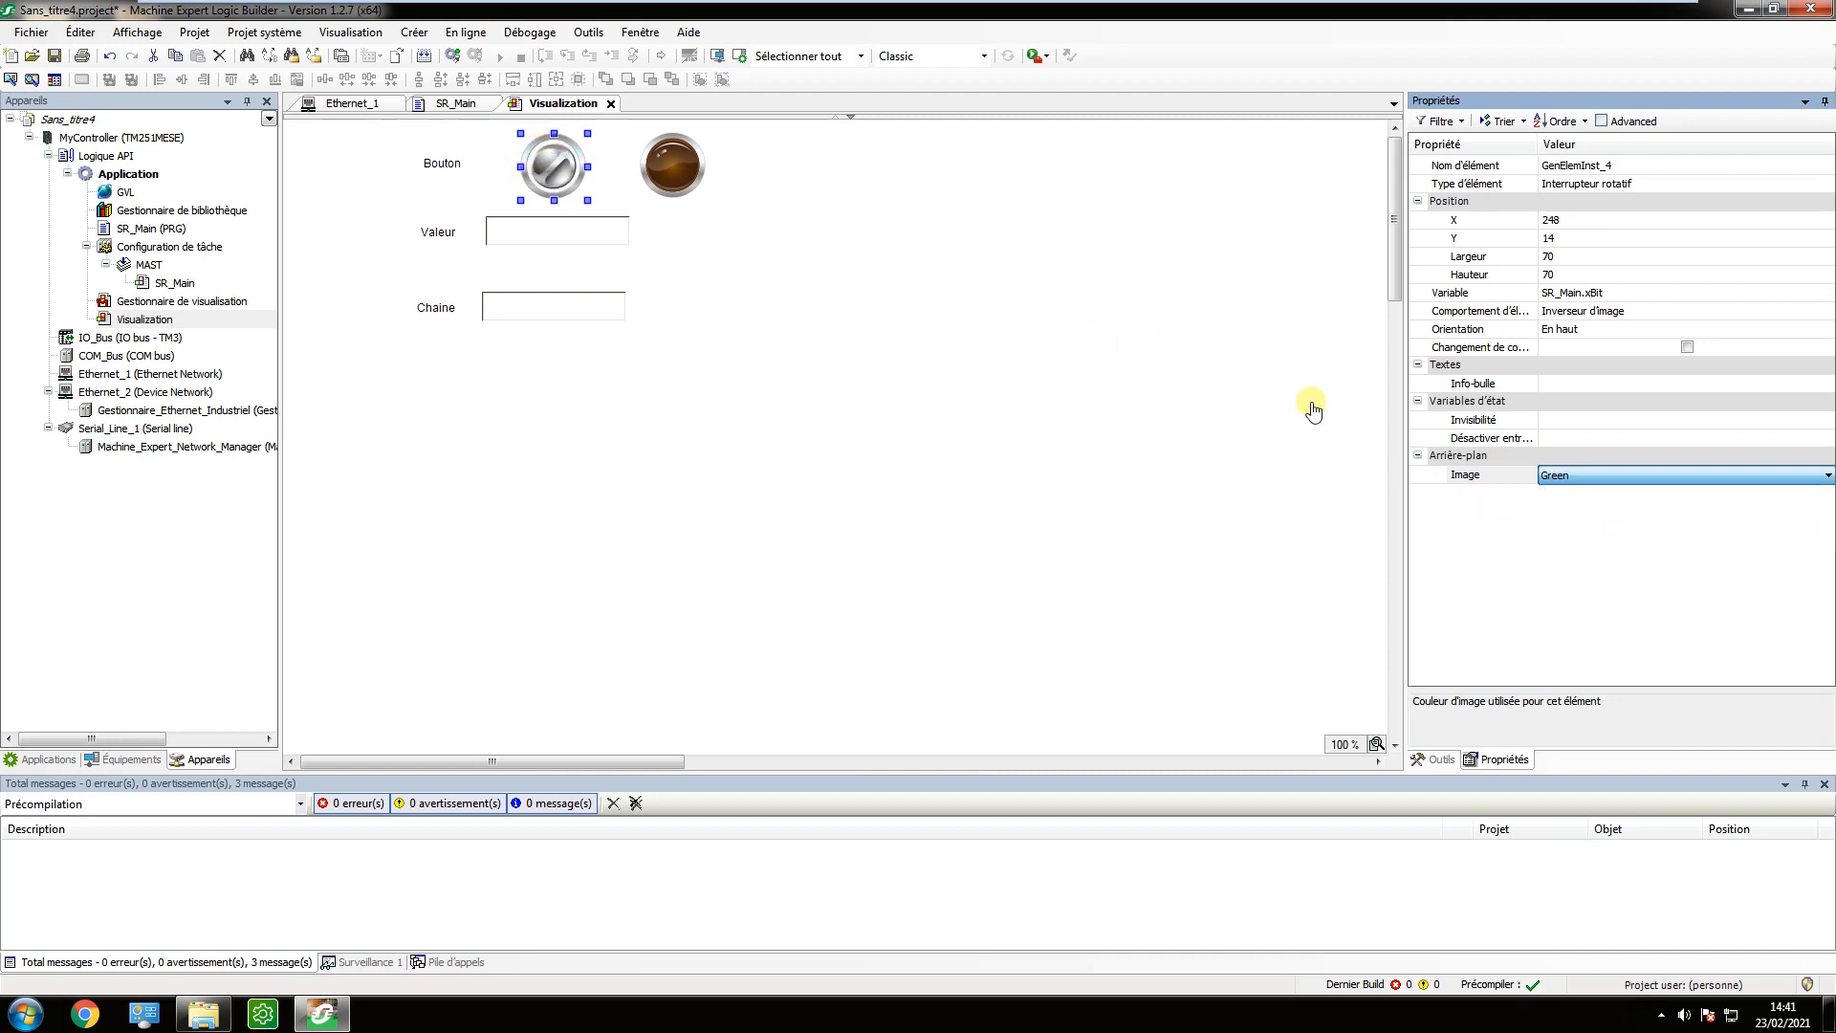
pyautogui.click(1311, 400)
# Link the lamp's Variable property to xBit from the SR_Main program.
pyautogui.click(687, 181)
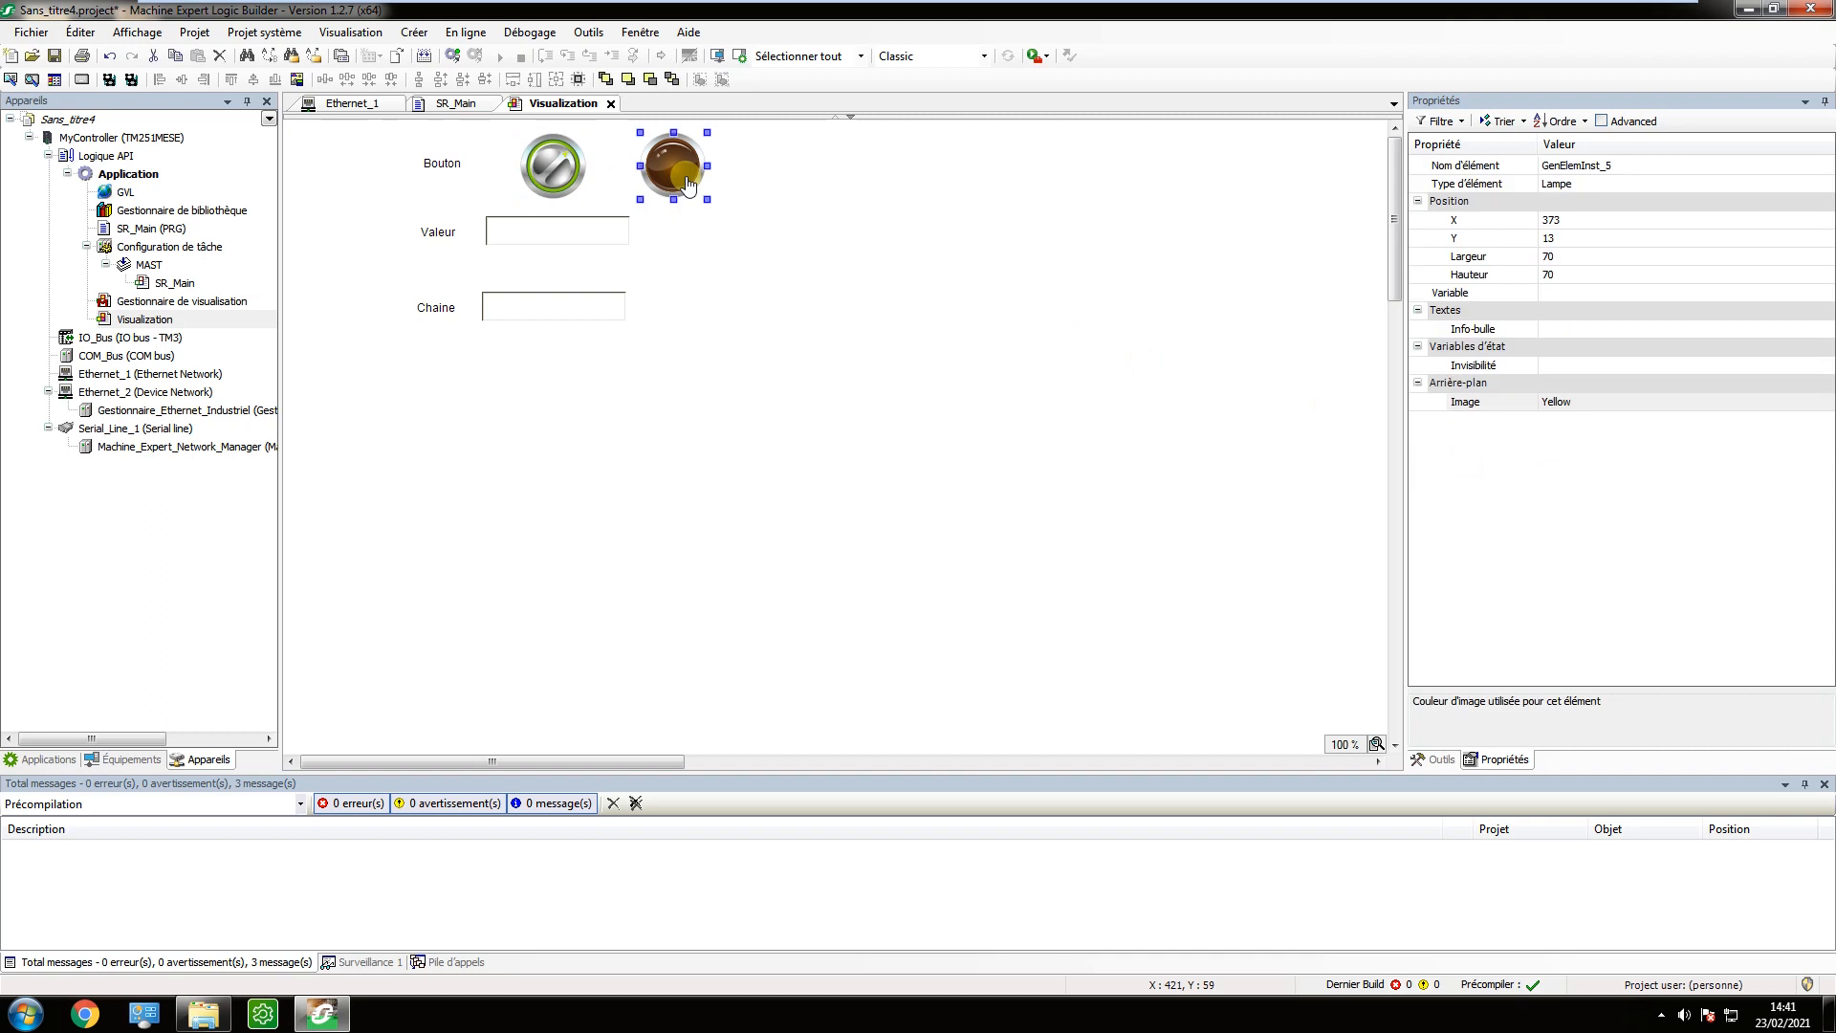
pyautogui.click(1604, 304)
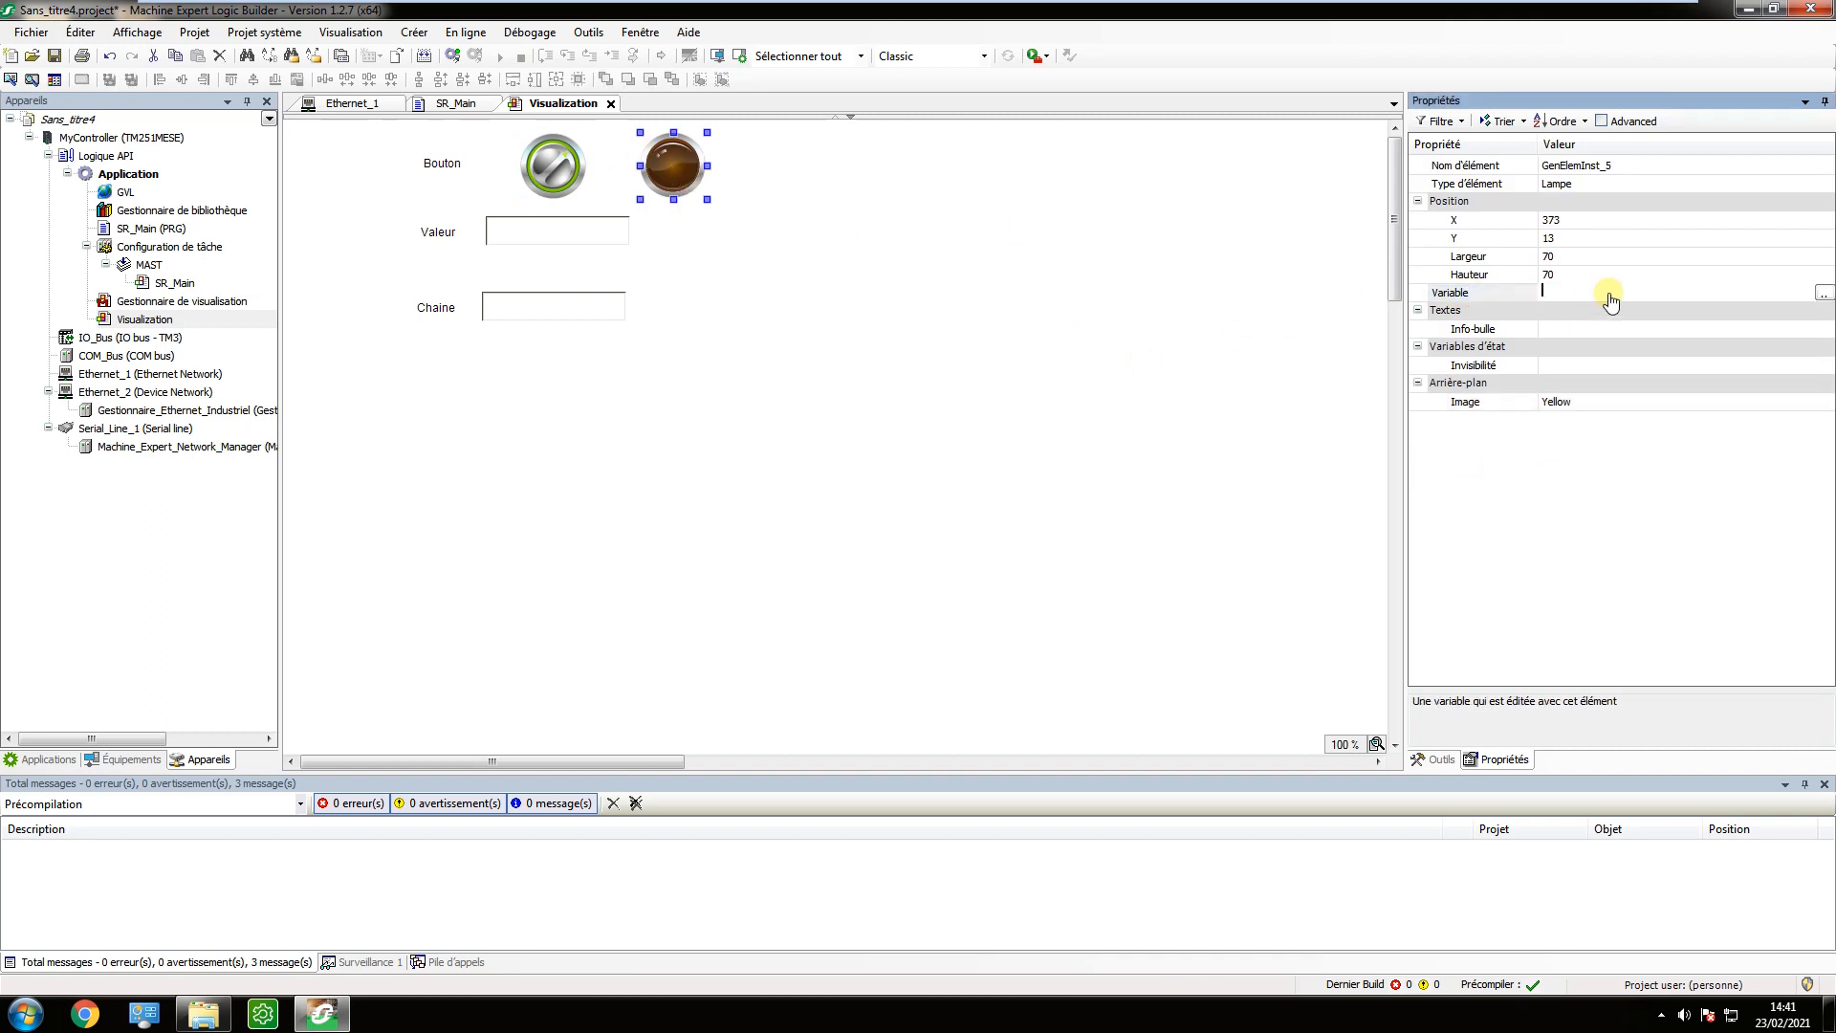
pyautogui.click(1823, 293)
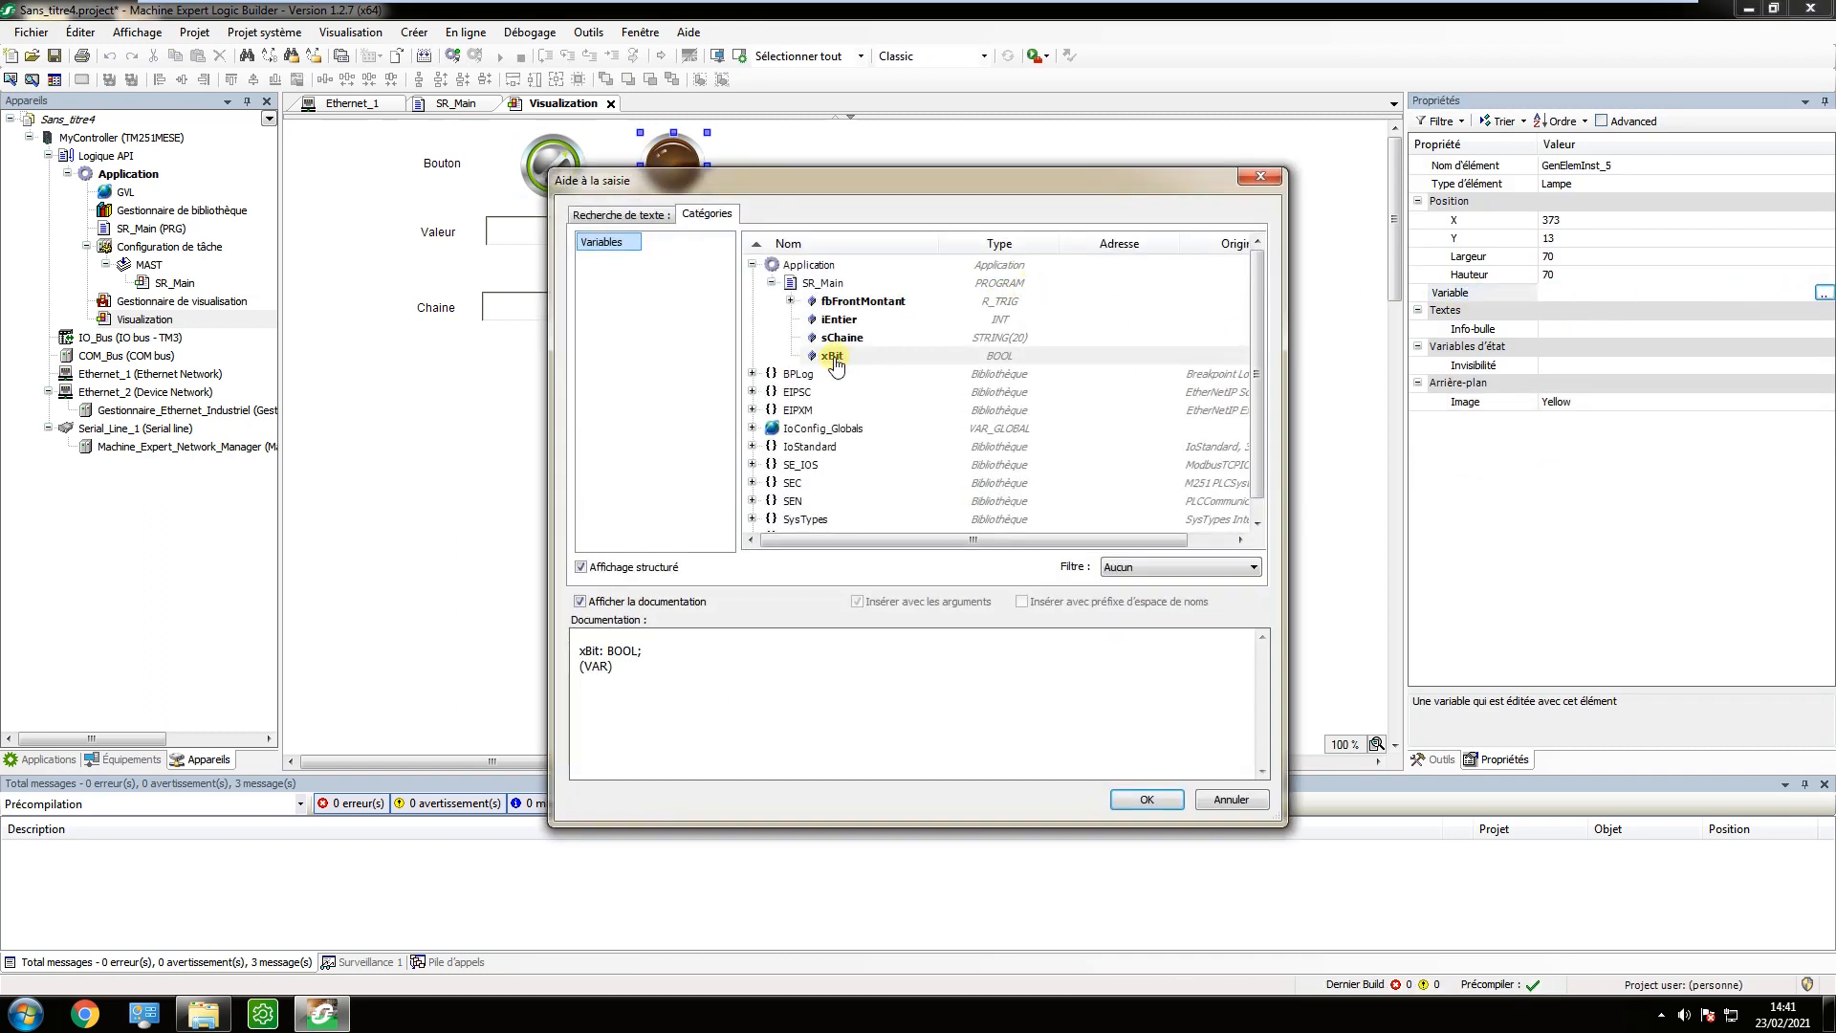
pyautogui.click(834, 356)
pyautogui.click(1152, 797)
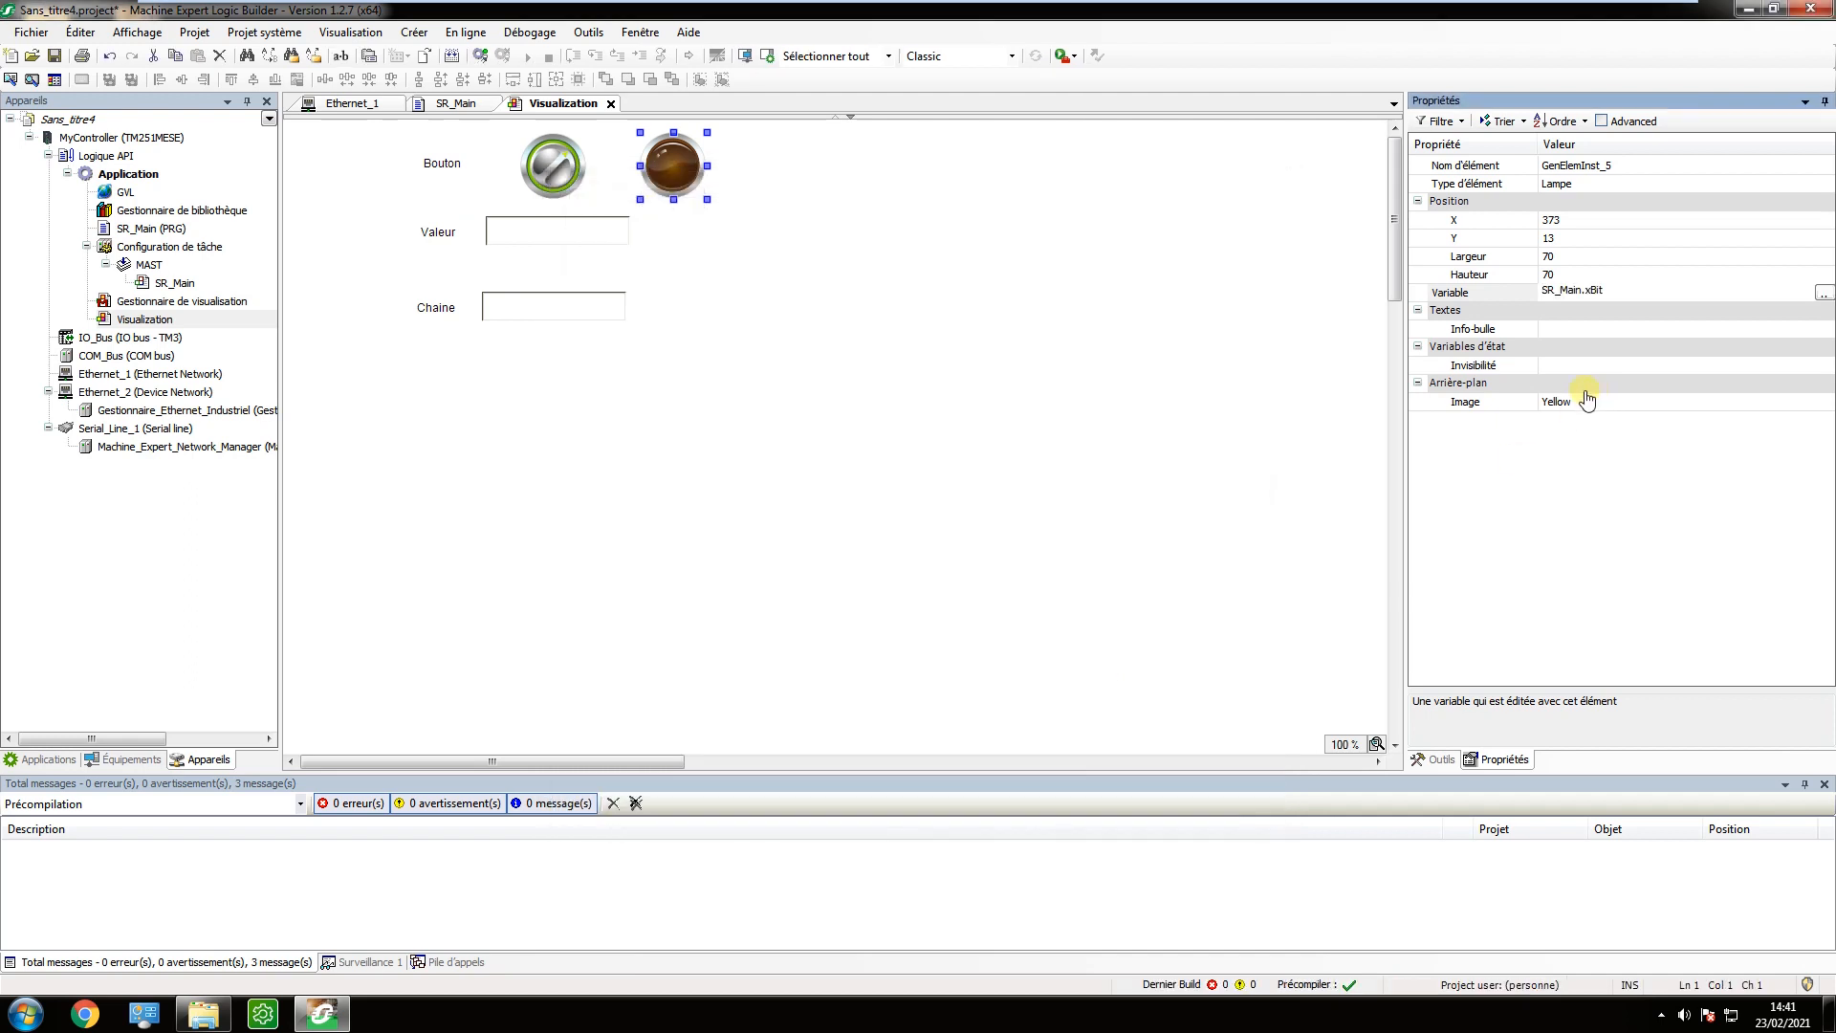
# Set the lamp's background image colour to Green.
pyautogui.click(1587, 399)
pyautogui.click(1596, 403)
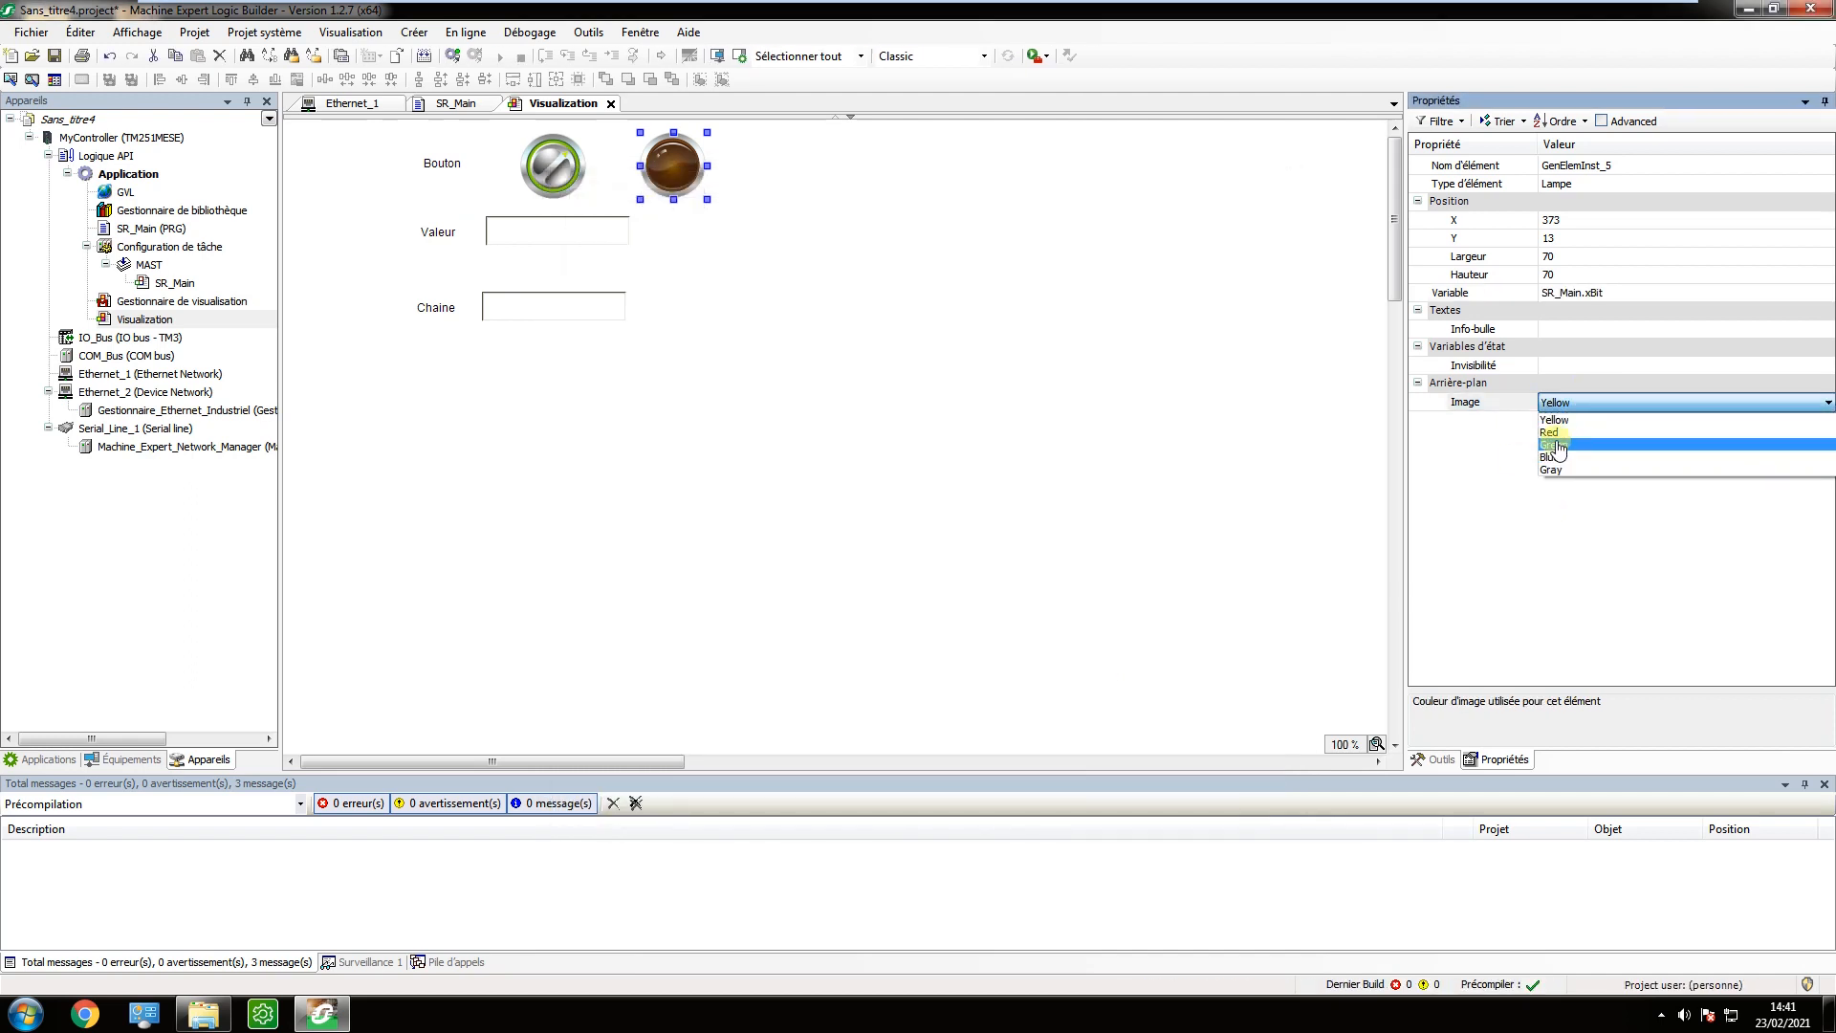
pyautogui.click(1557, 449)
pyautogui.click(956, 343)
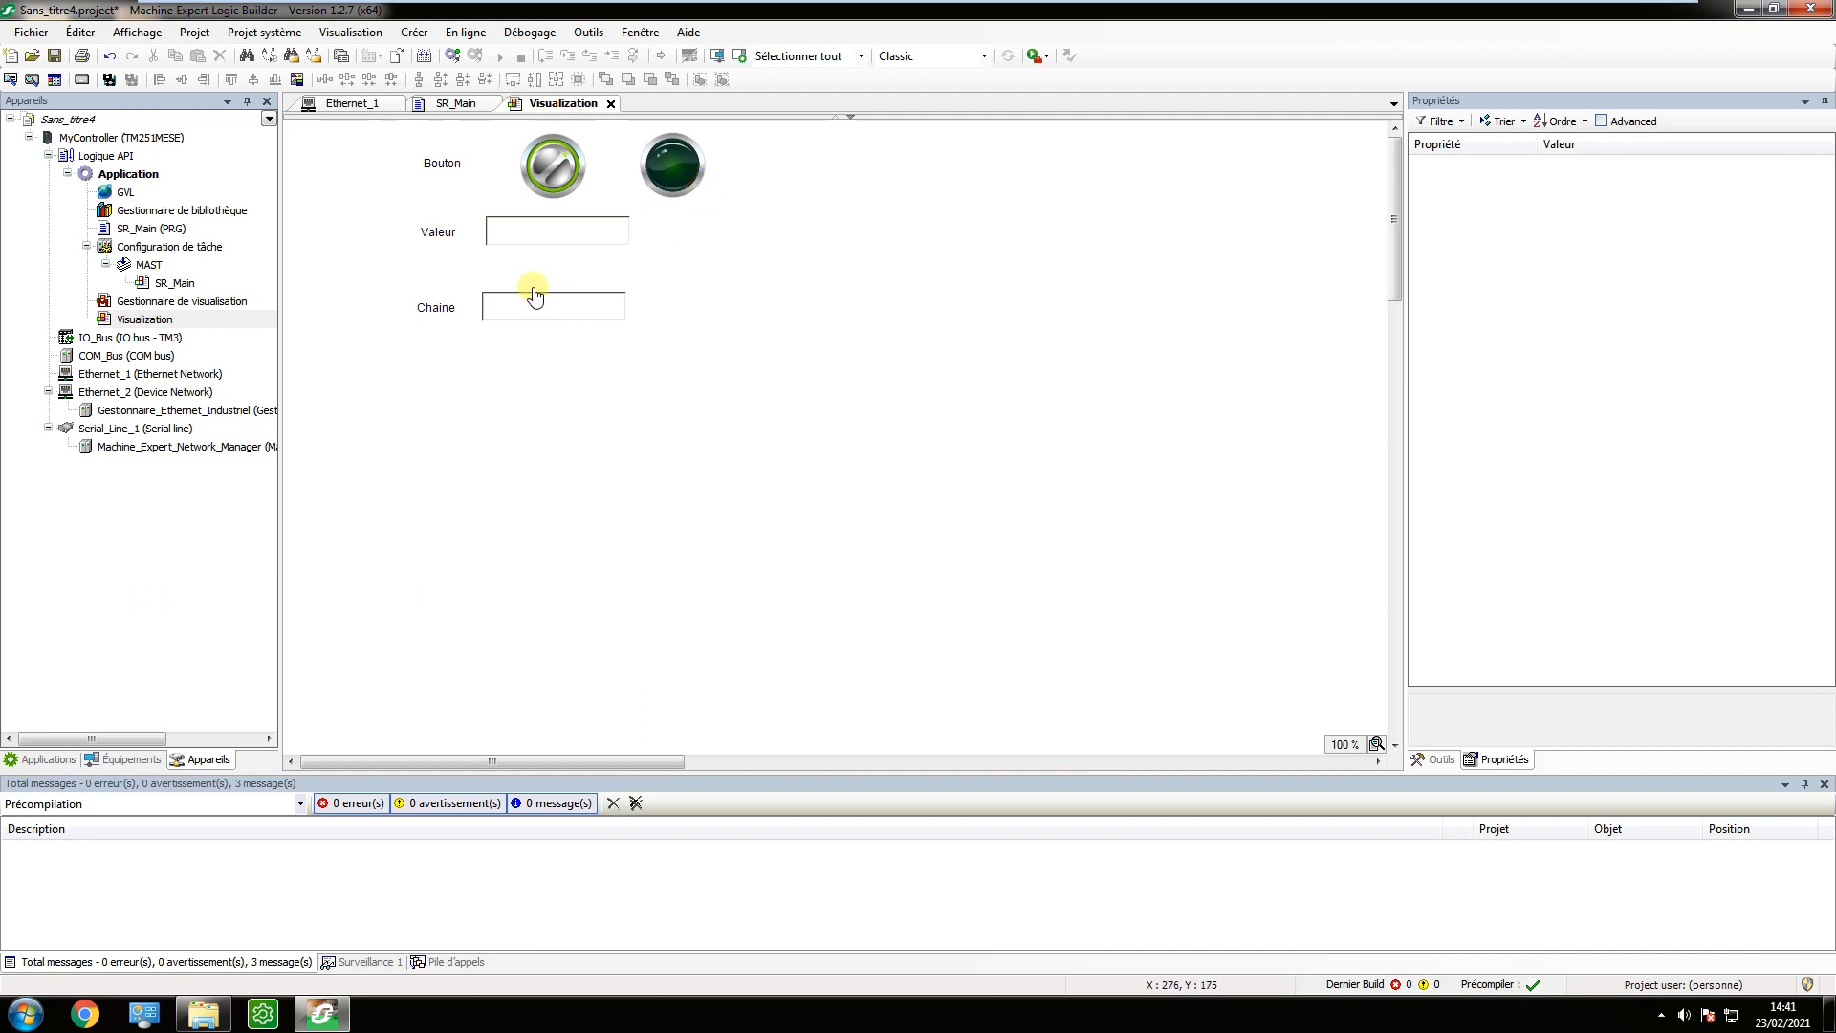
# Set the display text of the text field beside the Valeur label to the placeholder %d.
pyautogui.click(527, 248)
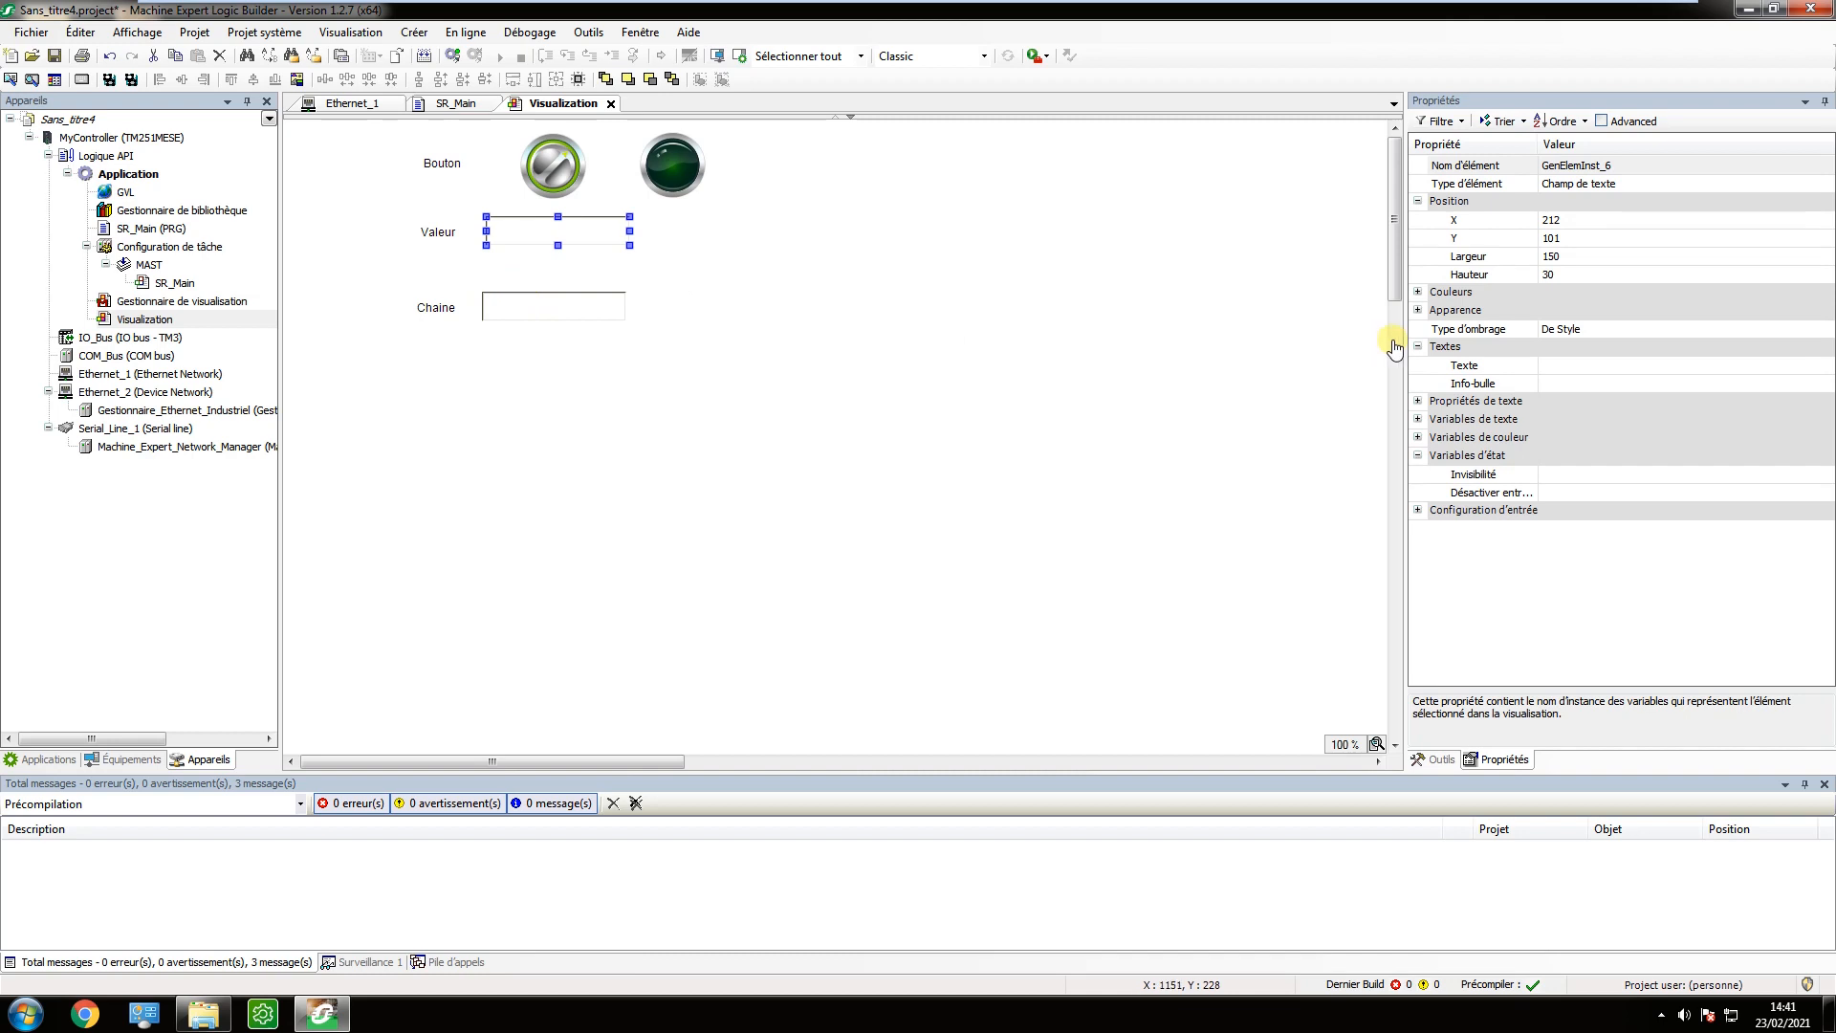
pyautogui.click(1559, 371)
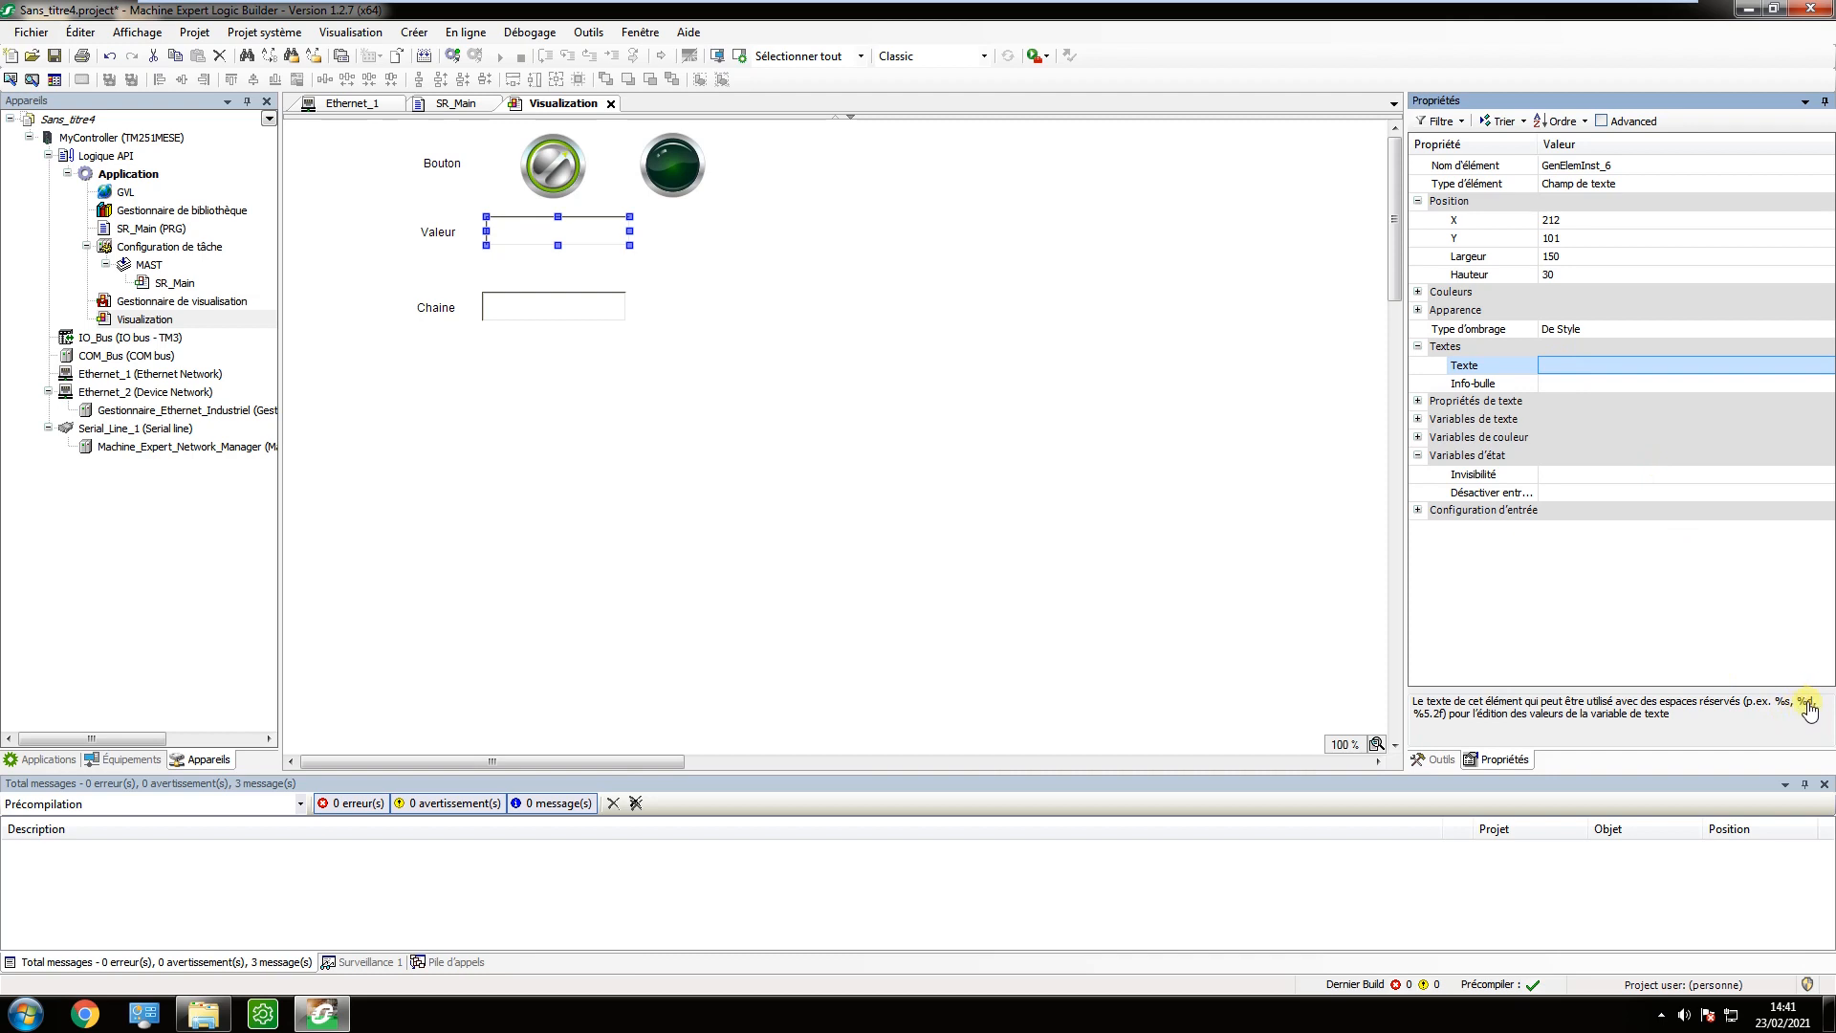
pyautogui.click(1603, 370)
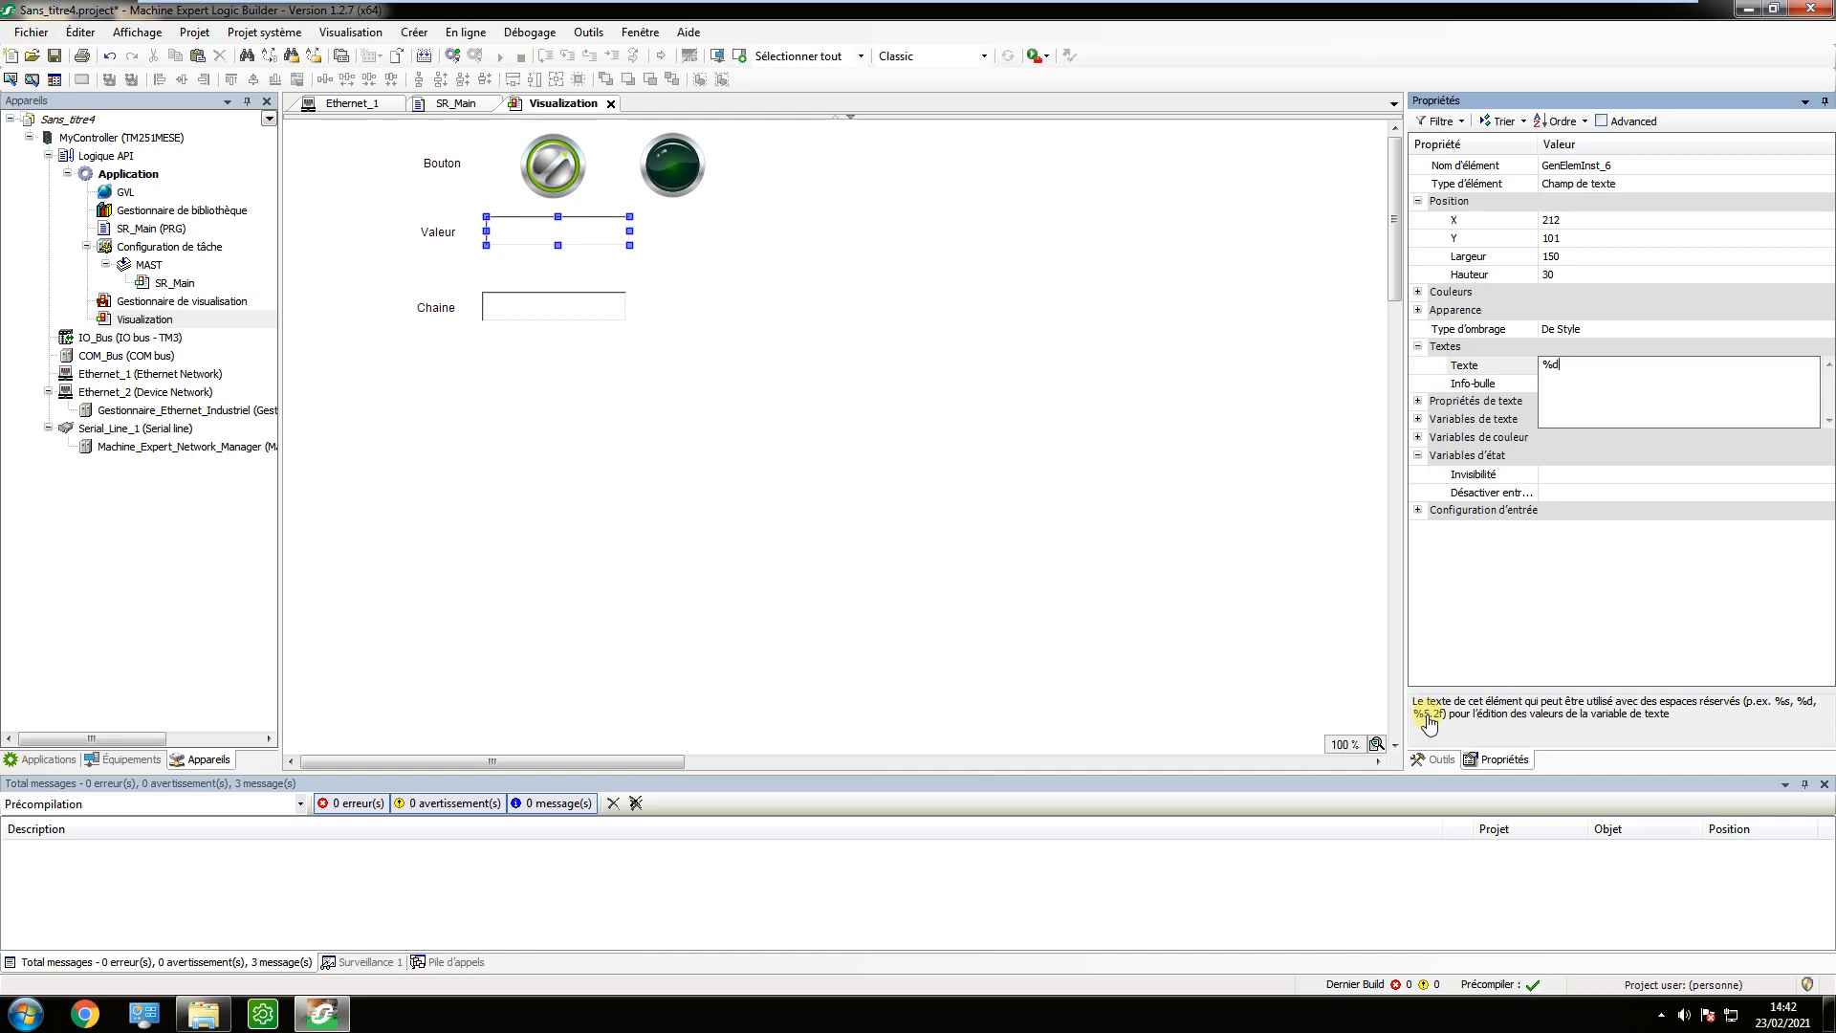
pyautogui.click(1571, 457)
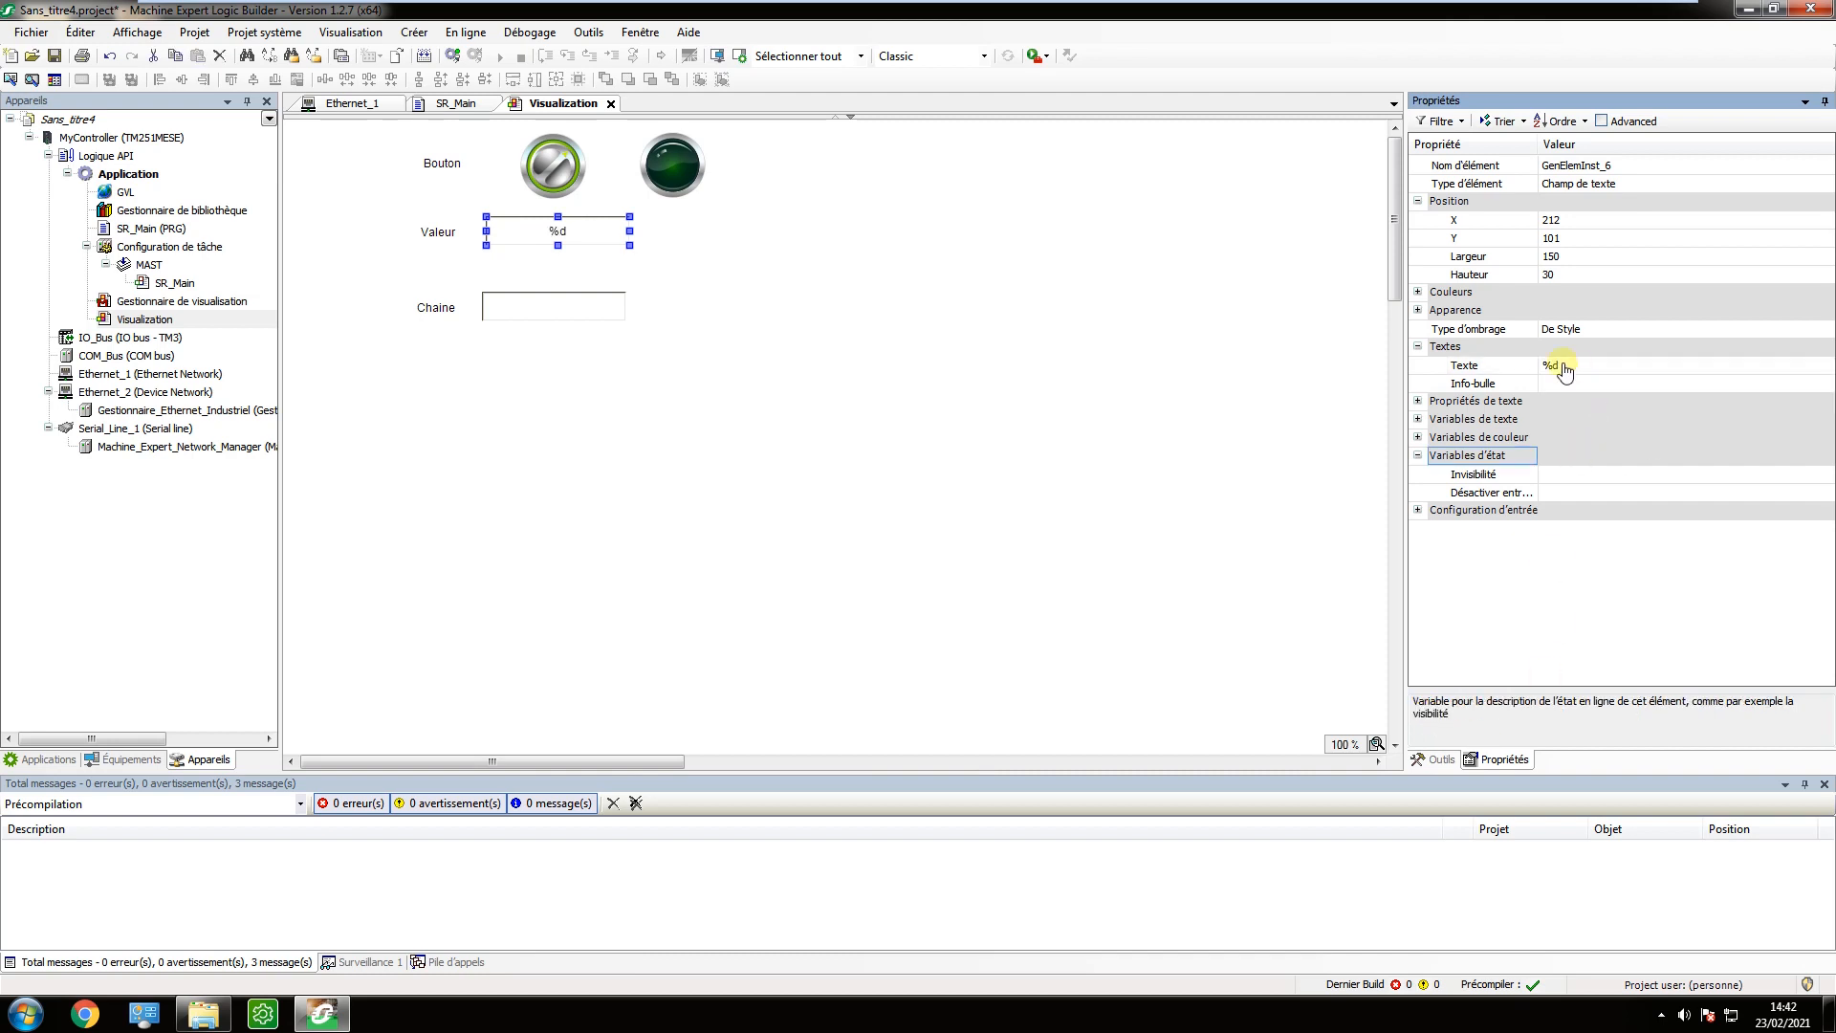
# Link the Valeur field's text variable (Variable de texte) to iEntier from the SR_Main program.
pyautogui.click(1419, 421)
pyautogui.click(1599, 442)
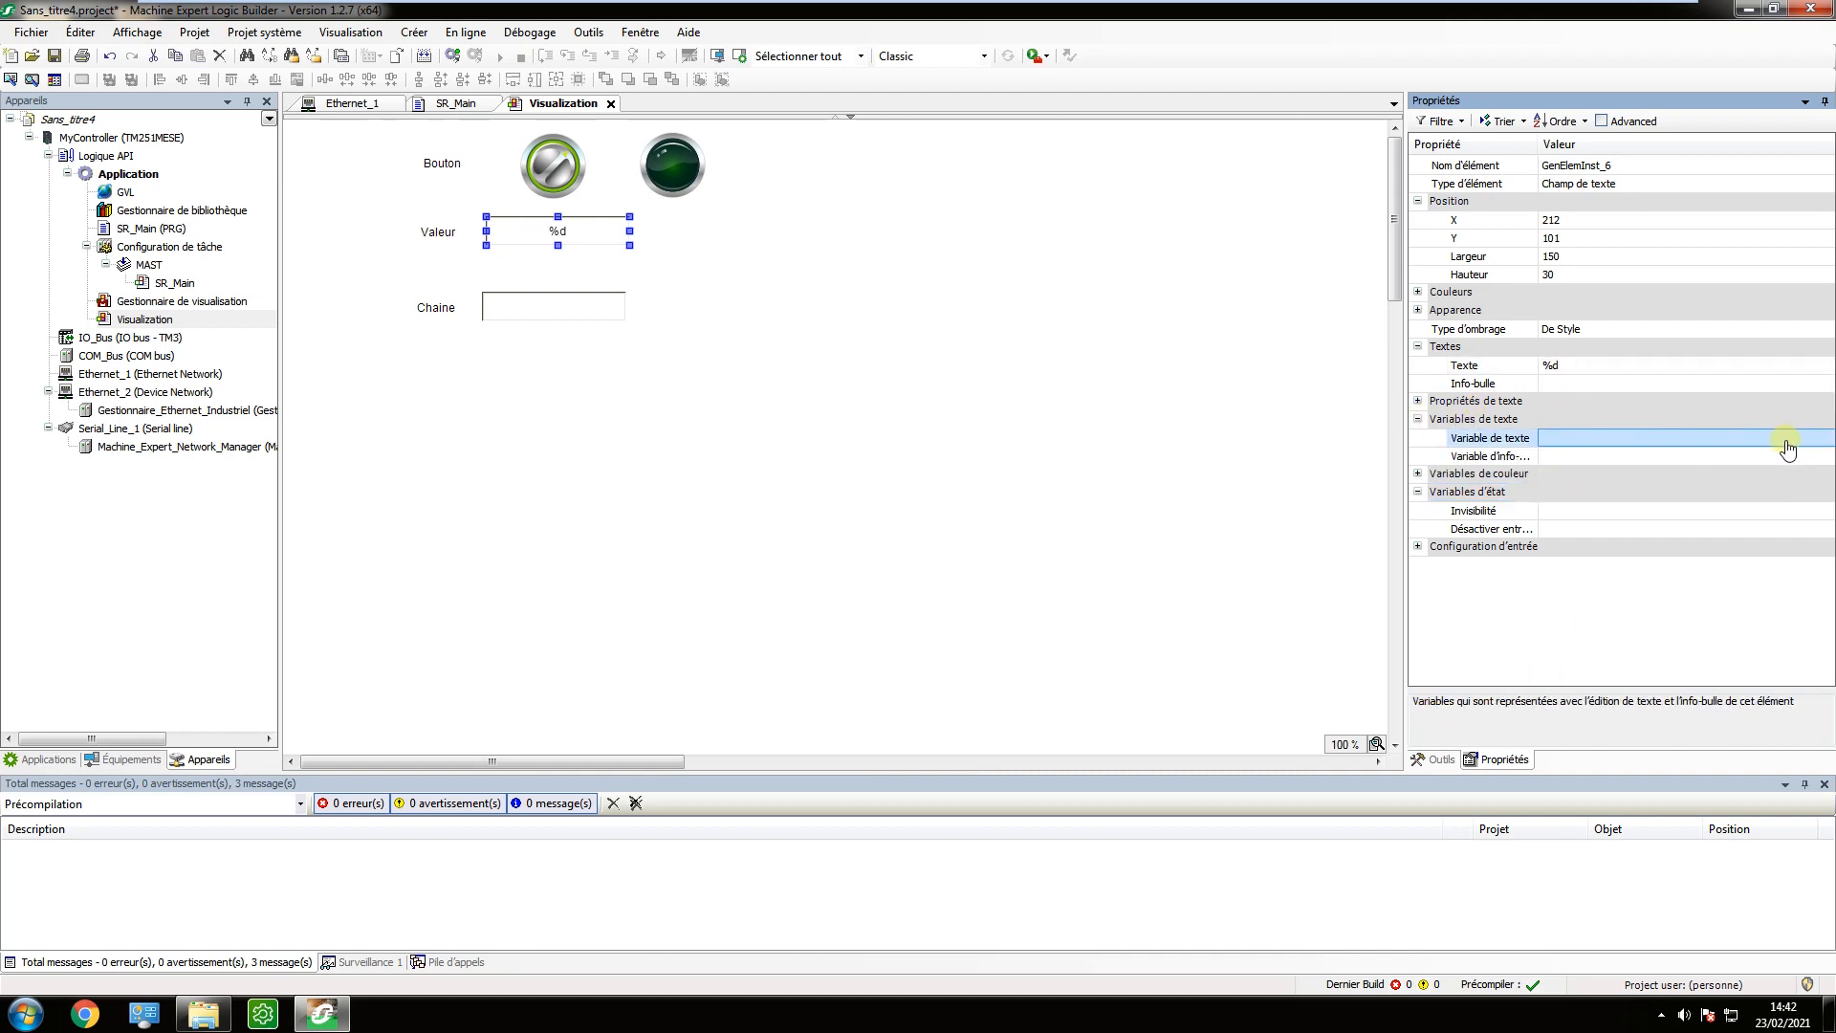
pyautogui.click(1820, 438)
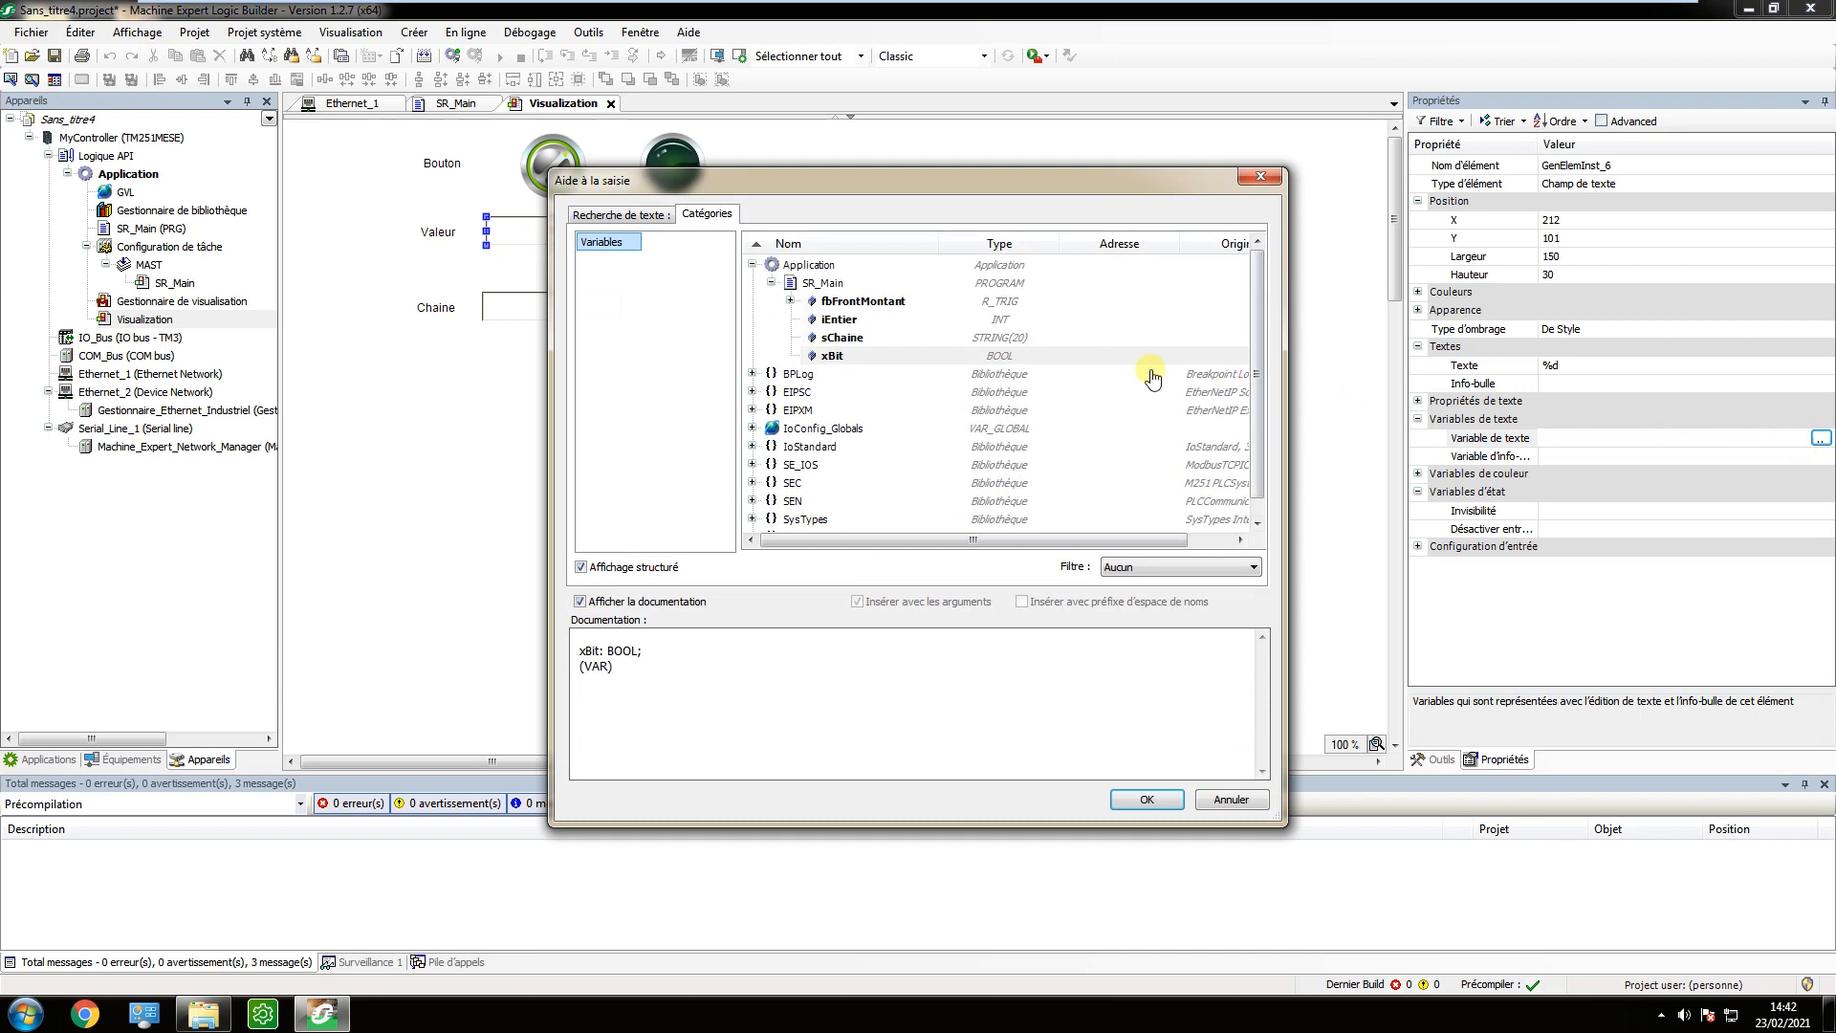
pyautogui.click(841, 319)
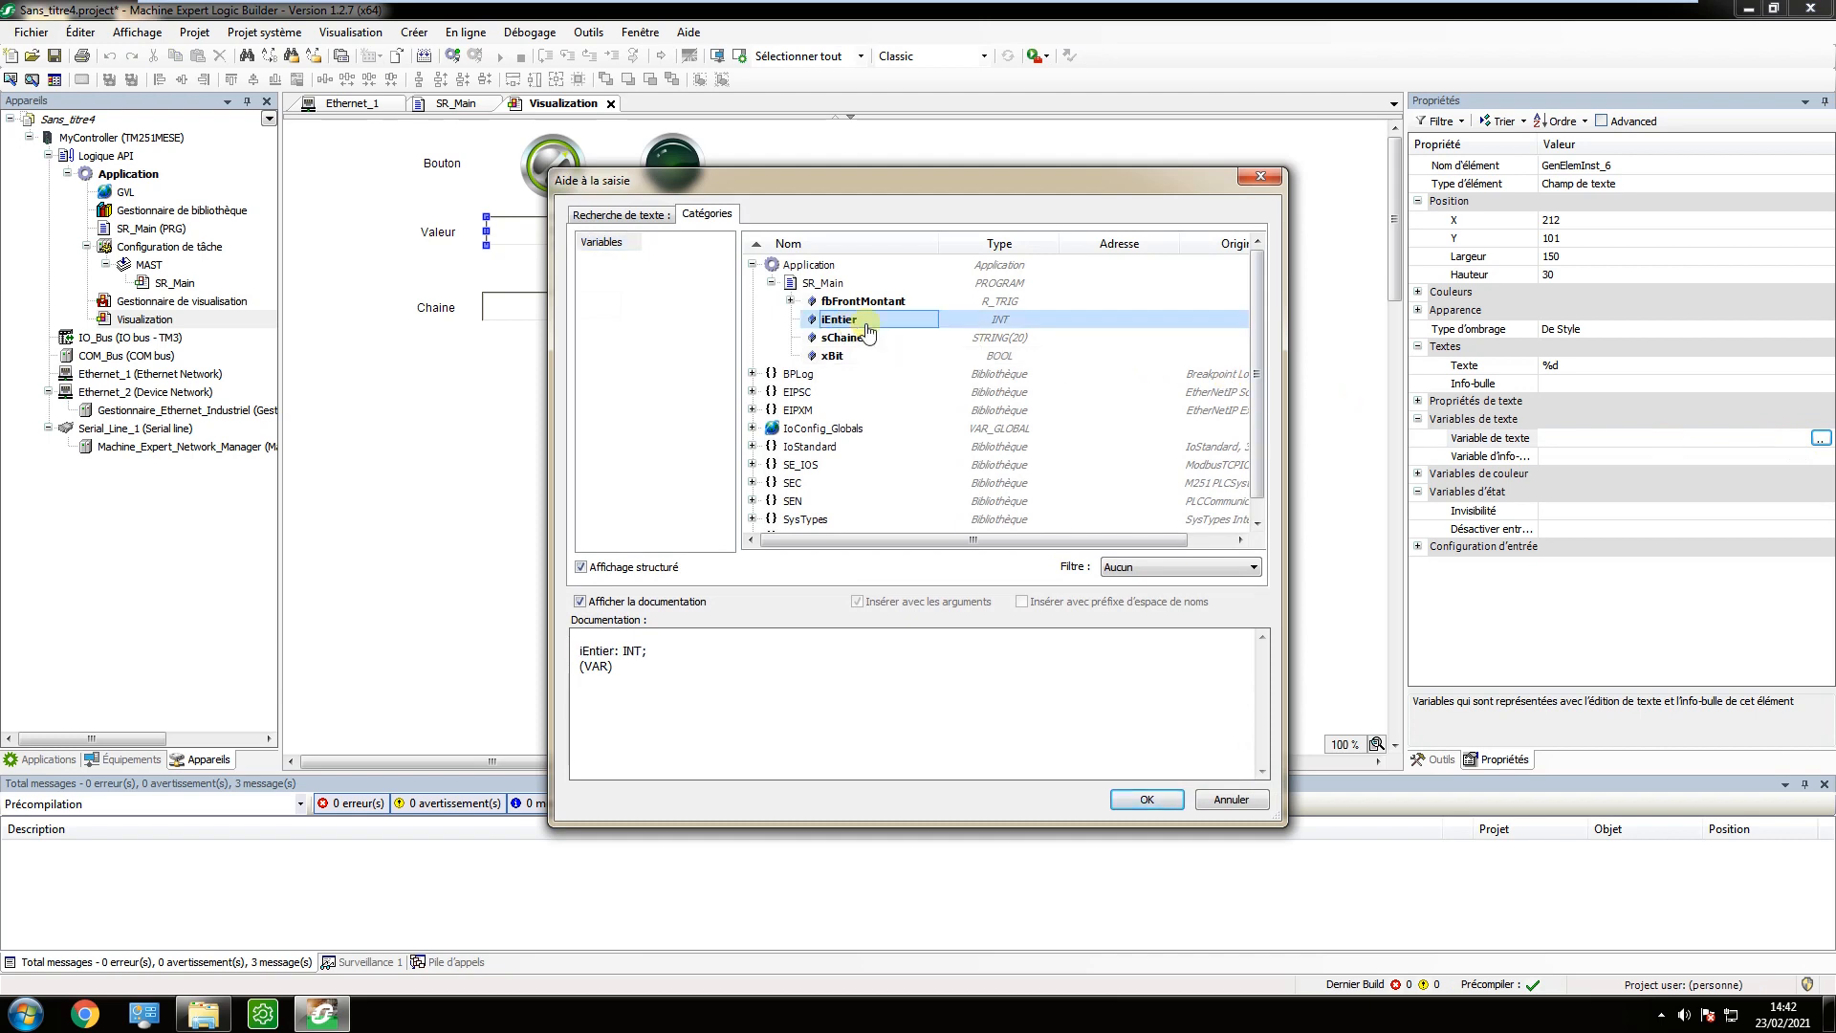
pyautogui.click(1148, 799)
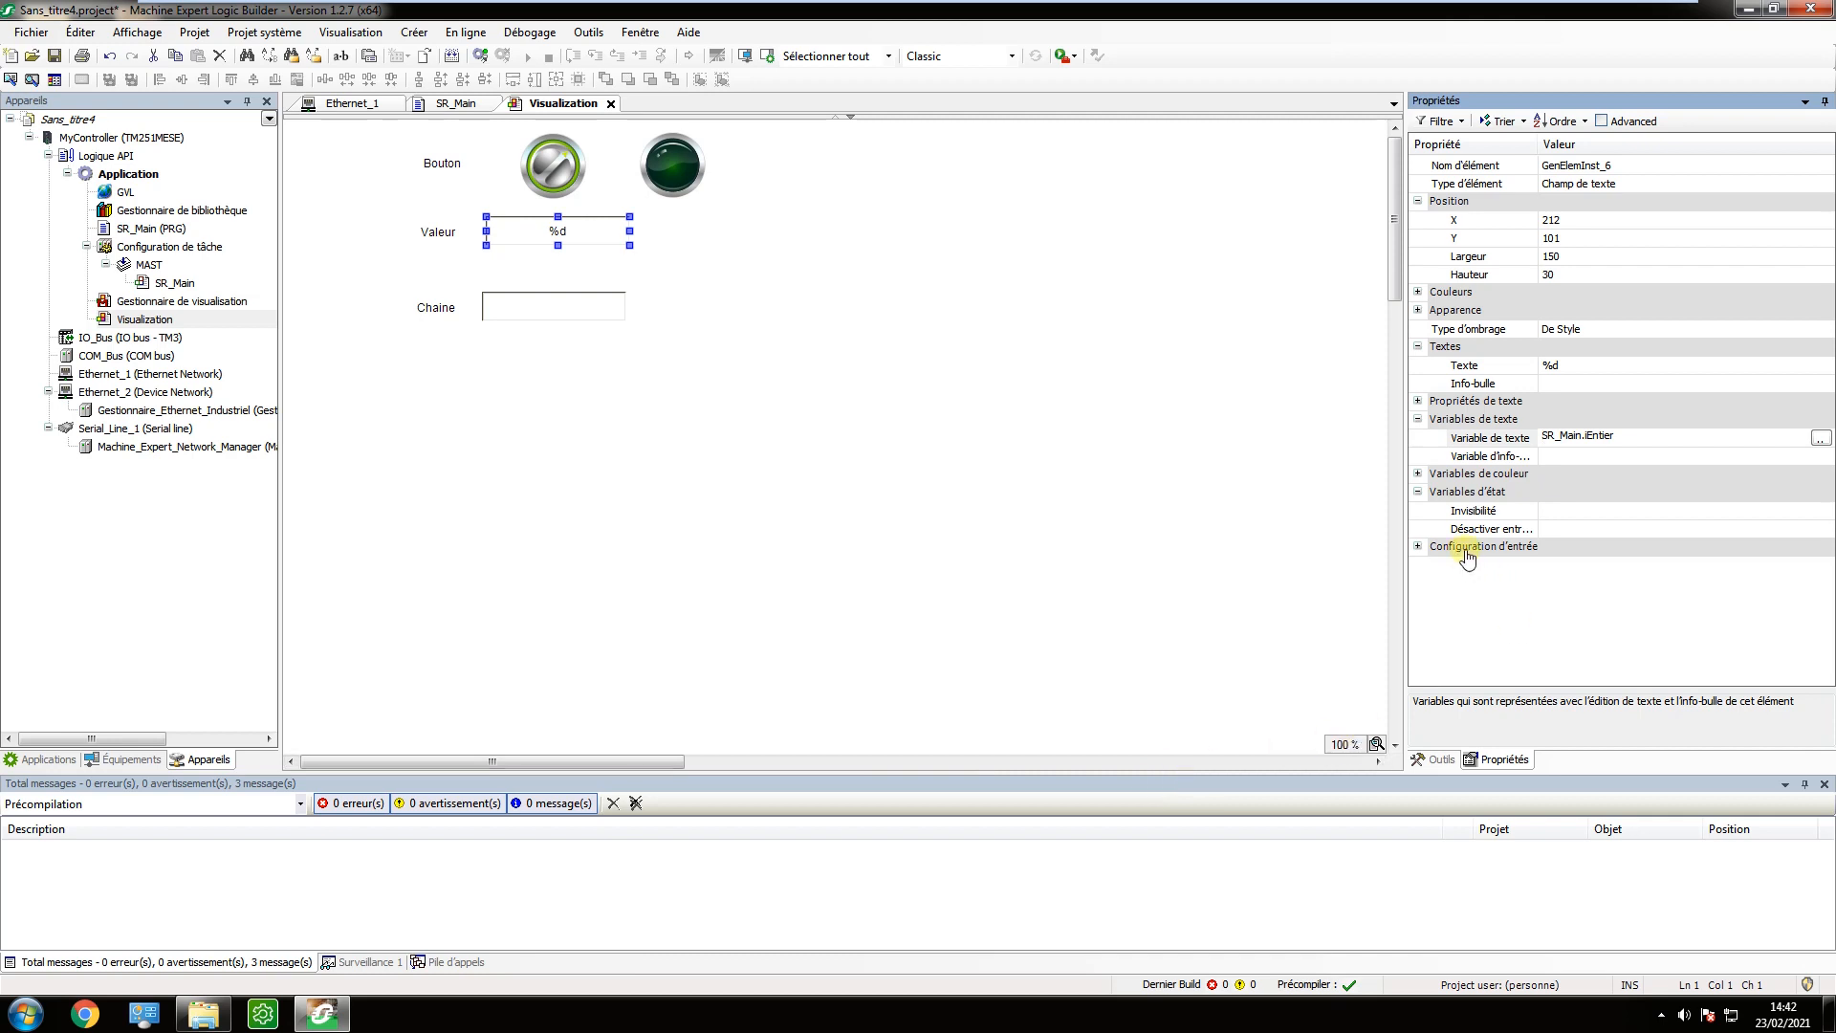
# Add an Écrire une variable action to the Valeur field's OnMouseDown event, keeping the default input type and text output variable.
pyautogui.click(1426, 551)
pyautogui.click(1418, 547)
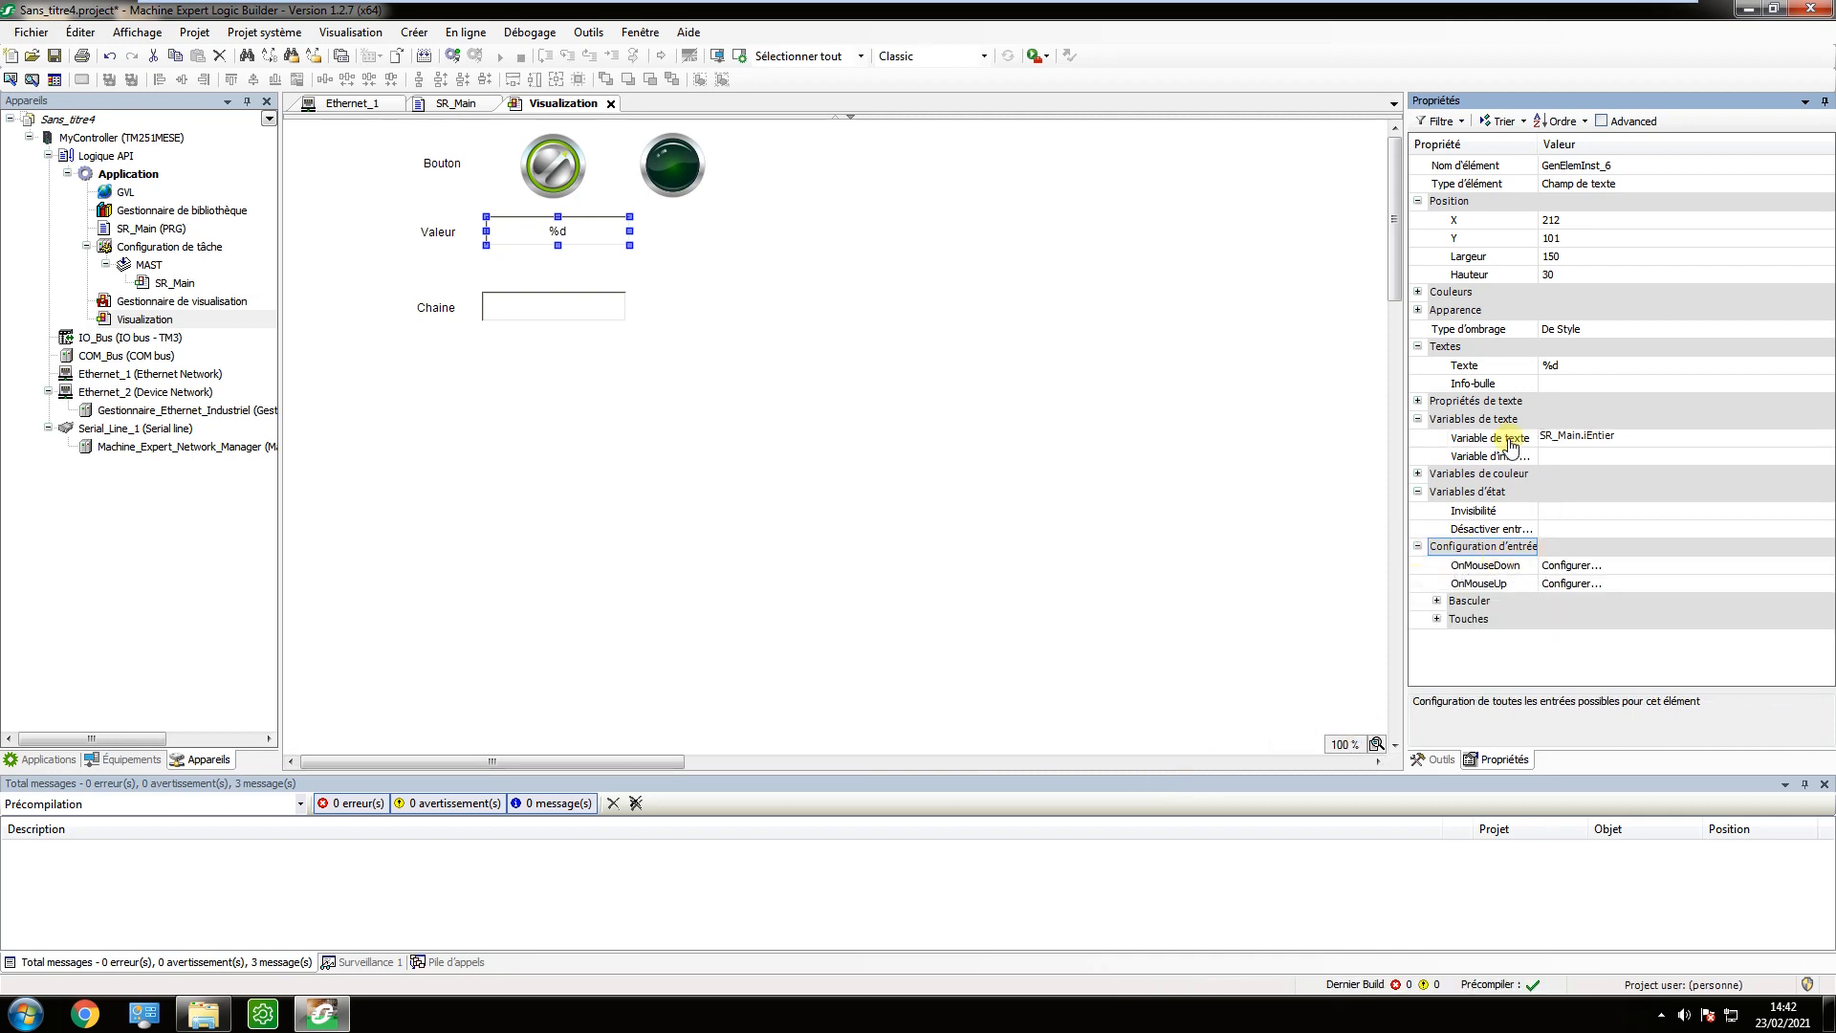
pyautogui.click(1568, 566)
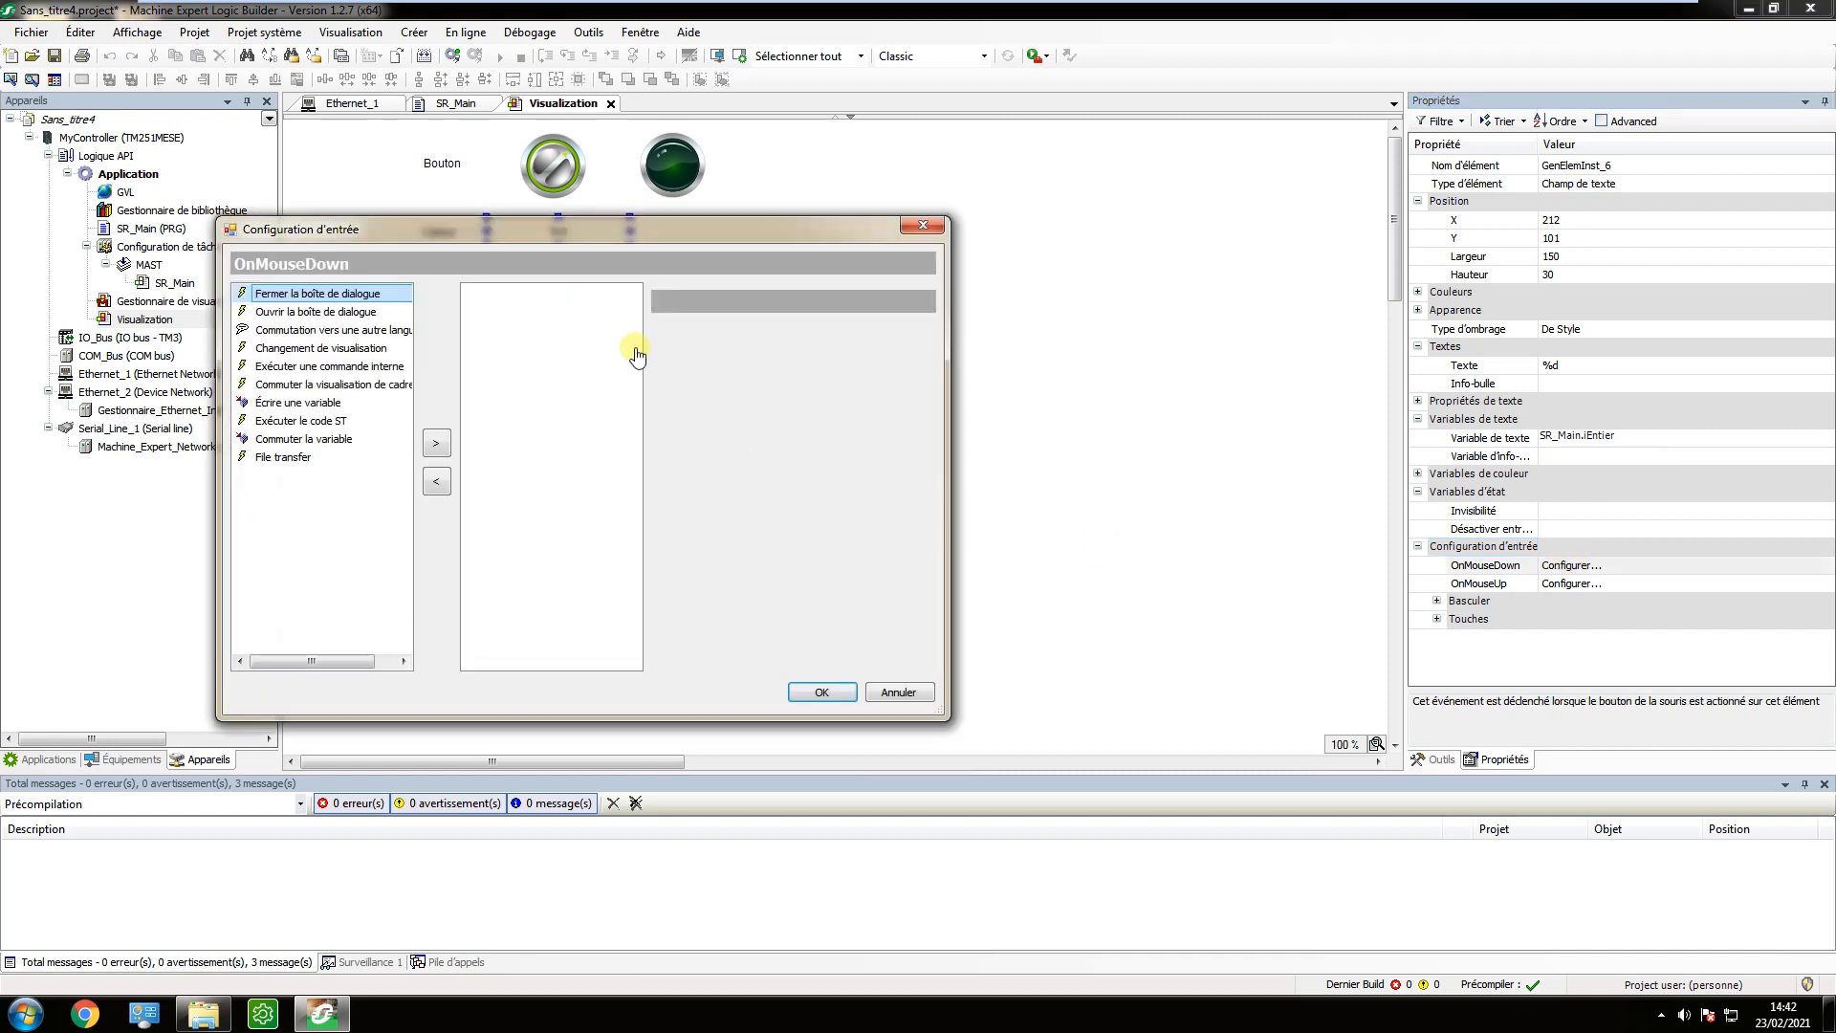
pyautogui.click(294, 406)
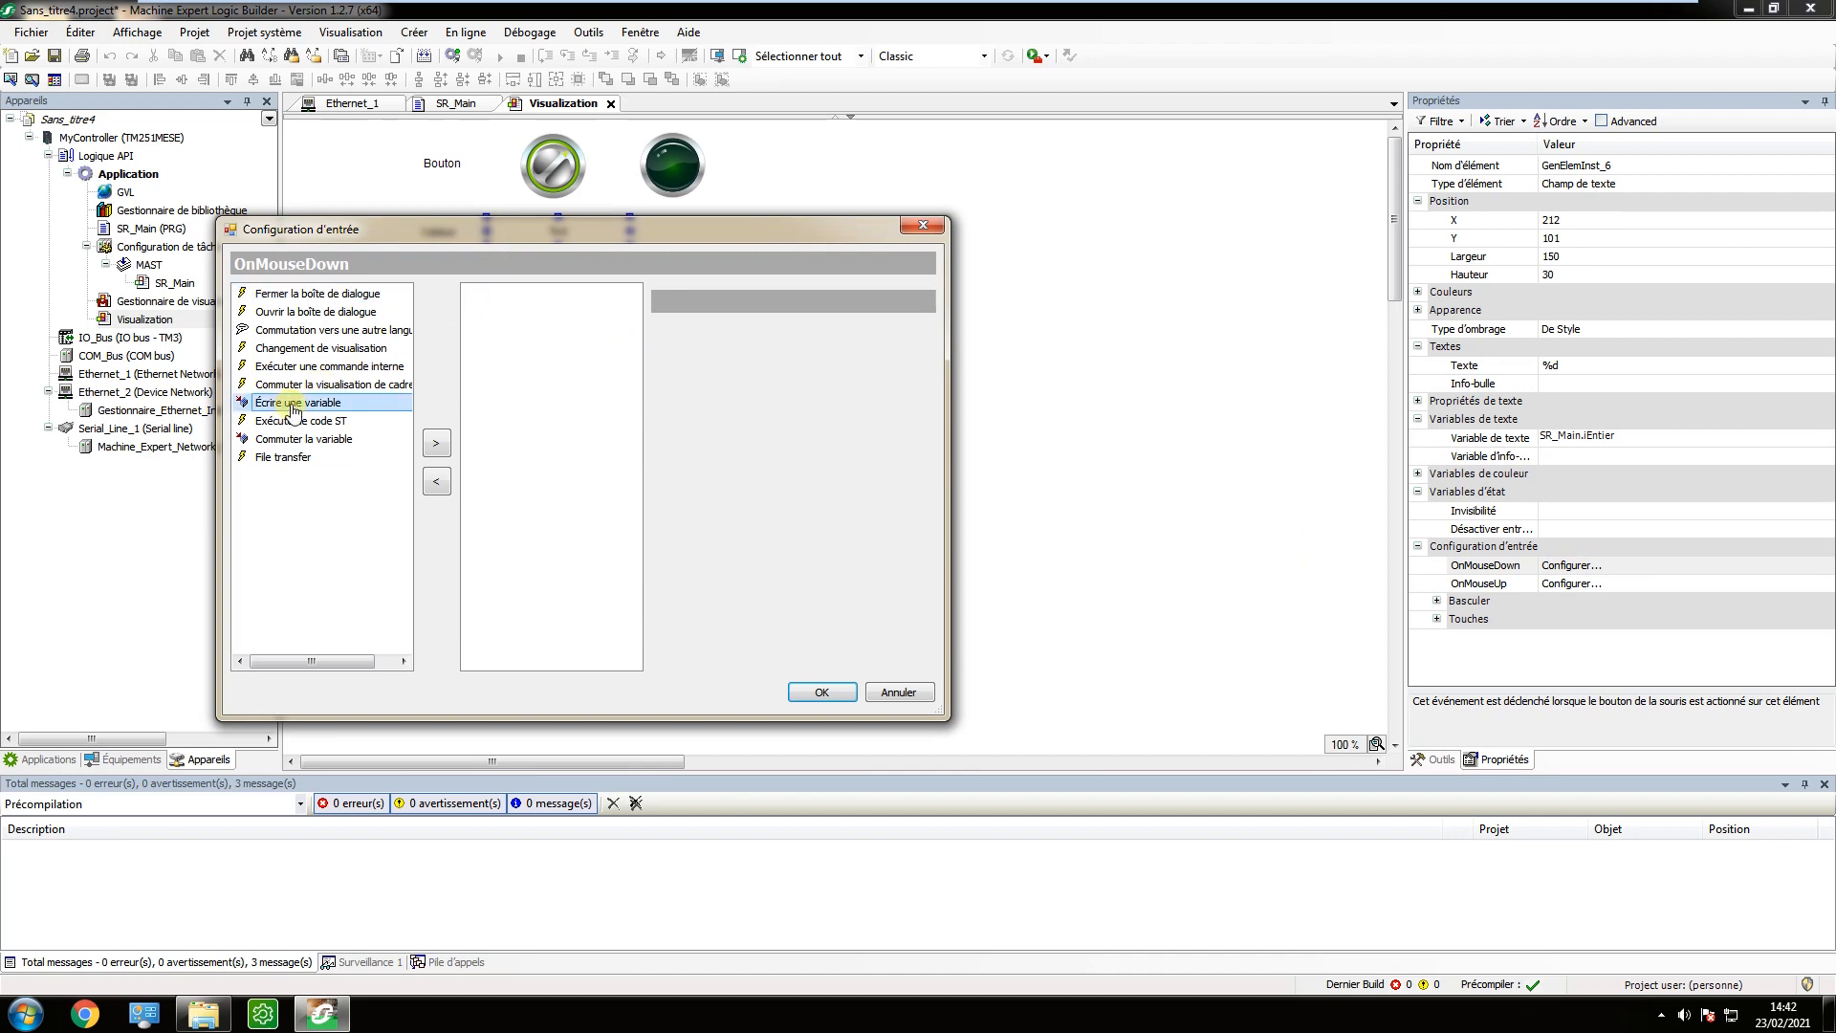
pyautogui.click(436, 446)
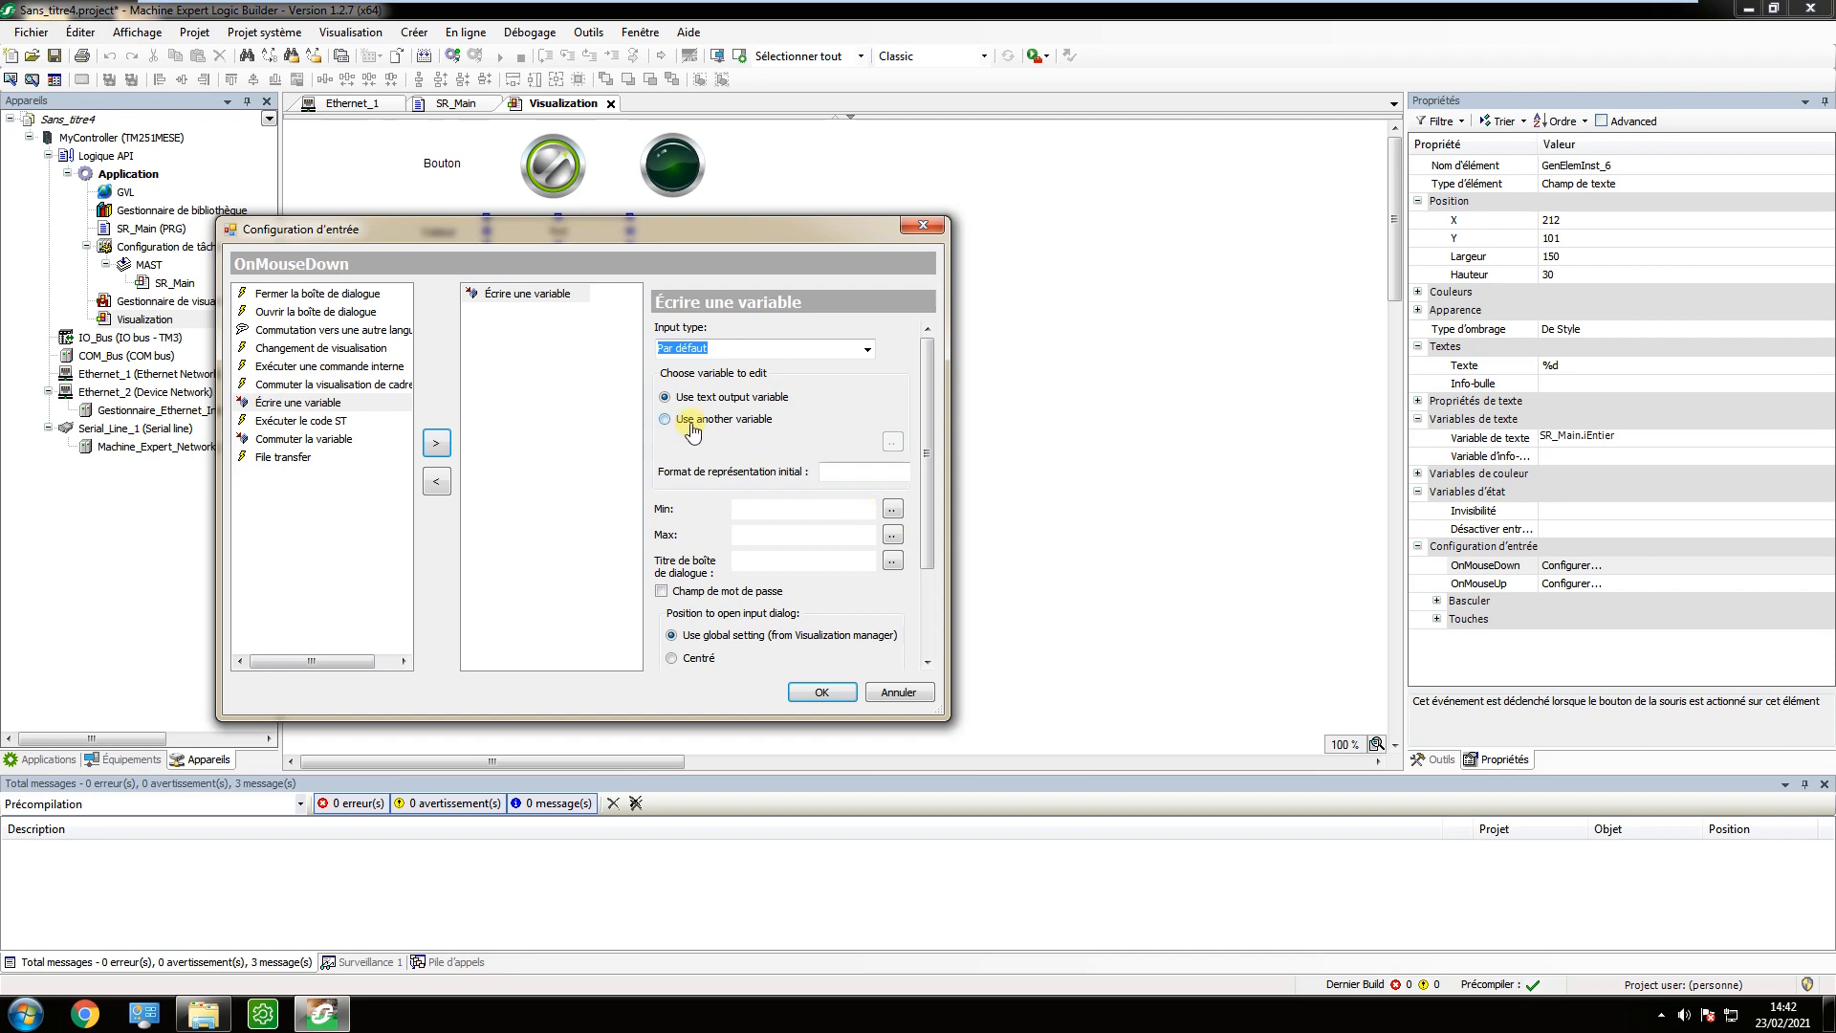
pyautogui.moveTo(928, 470); pyautogui.dragTo(931, 620)
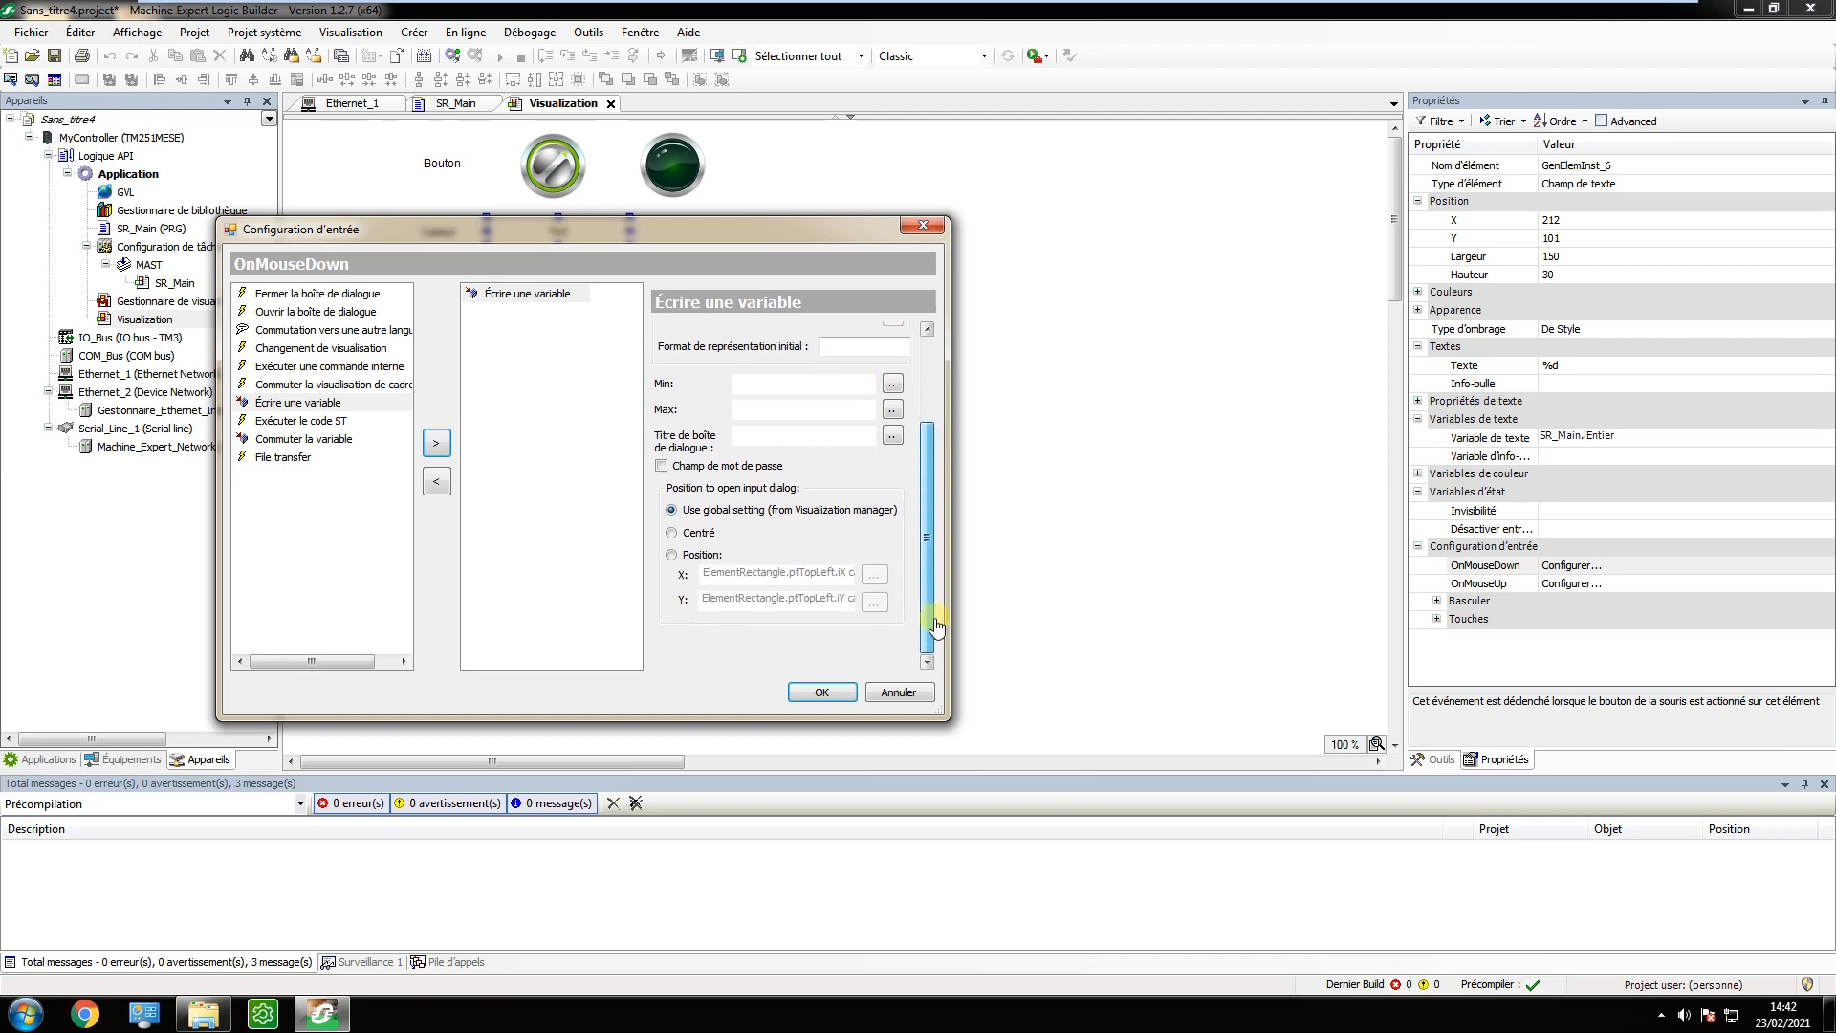
pyautogui.click(845, 690)
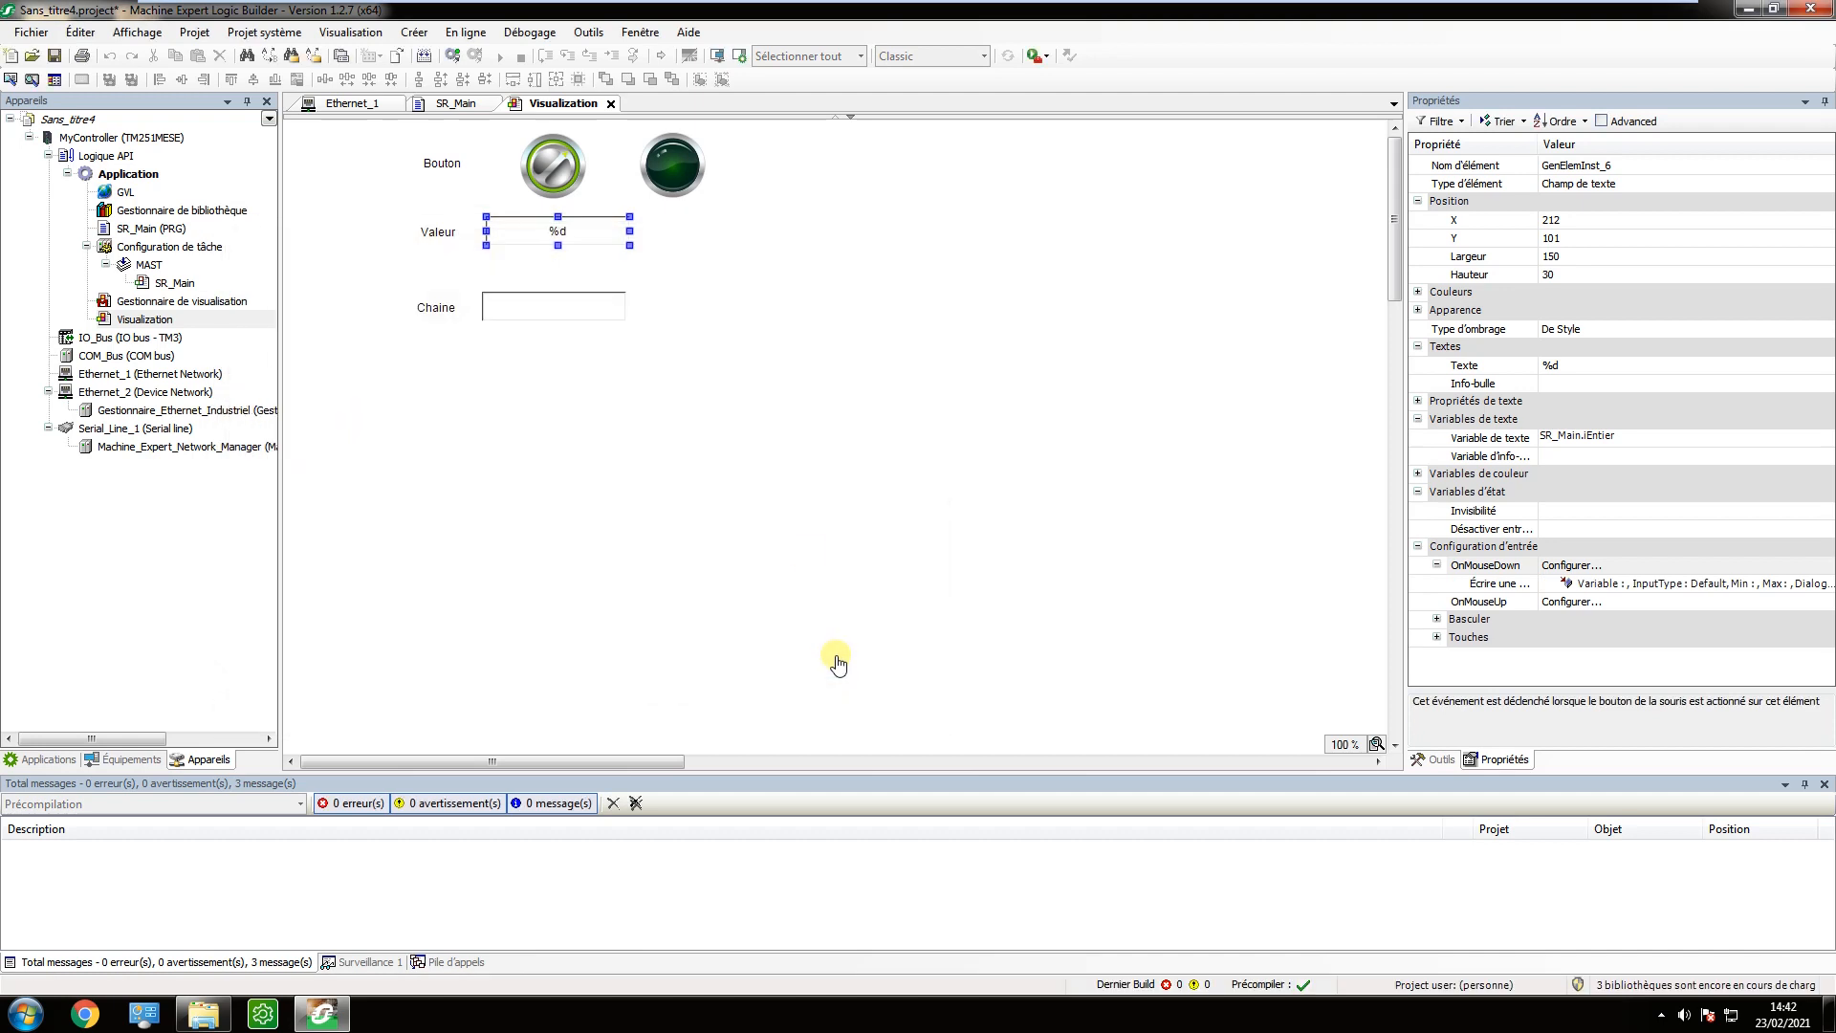
# Set the display text of the text field beside the Chaine label to the placeholder %s.
pyautogui.click(593, 308)
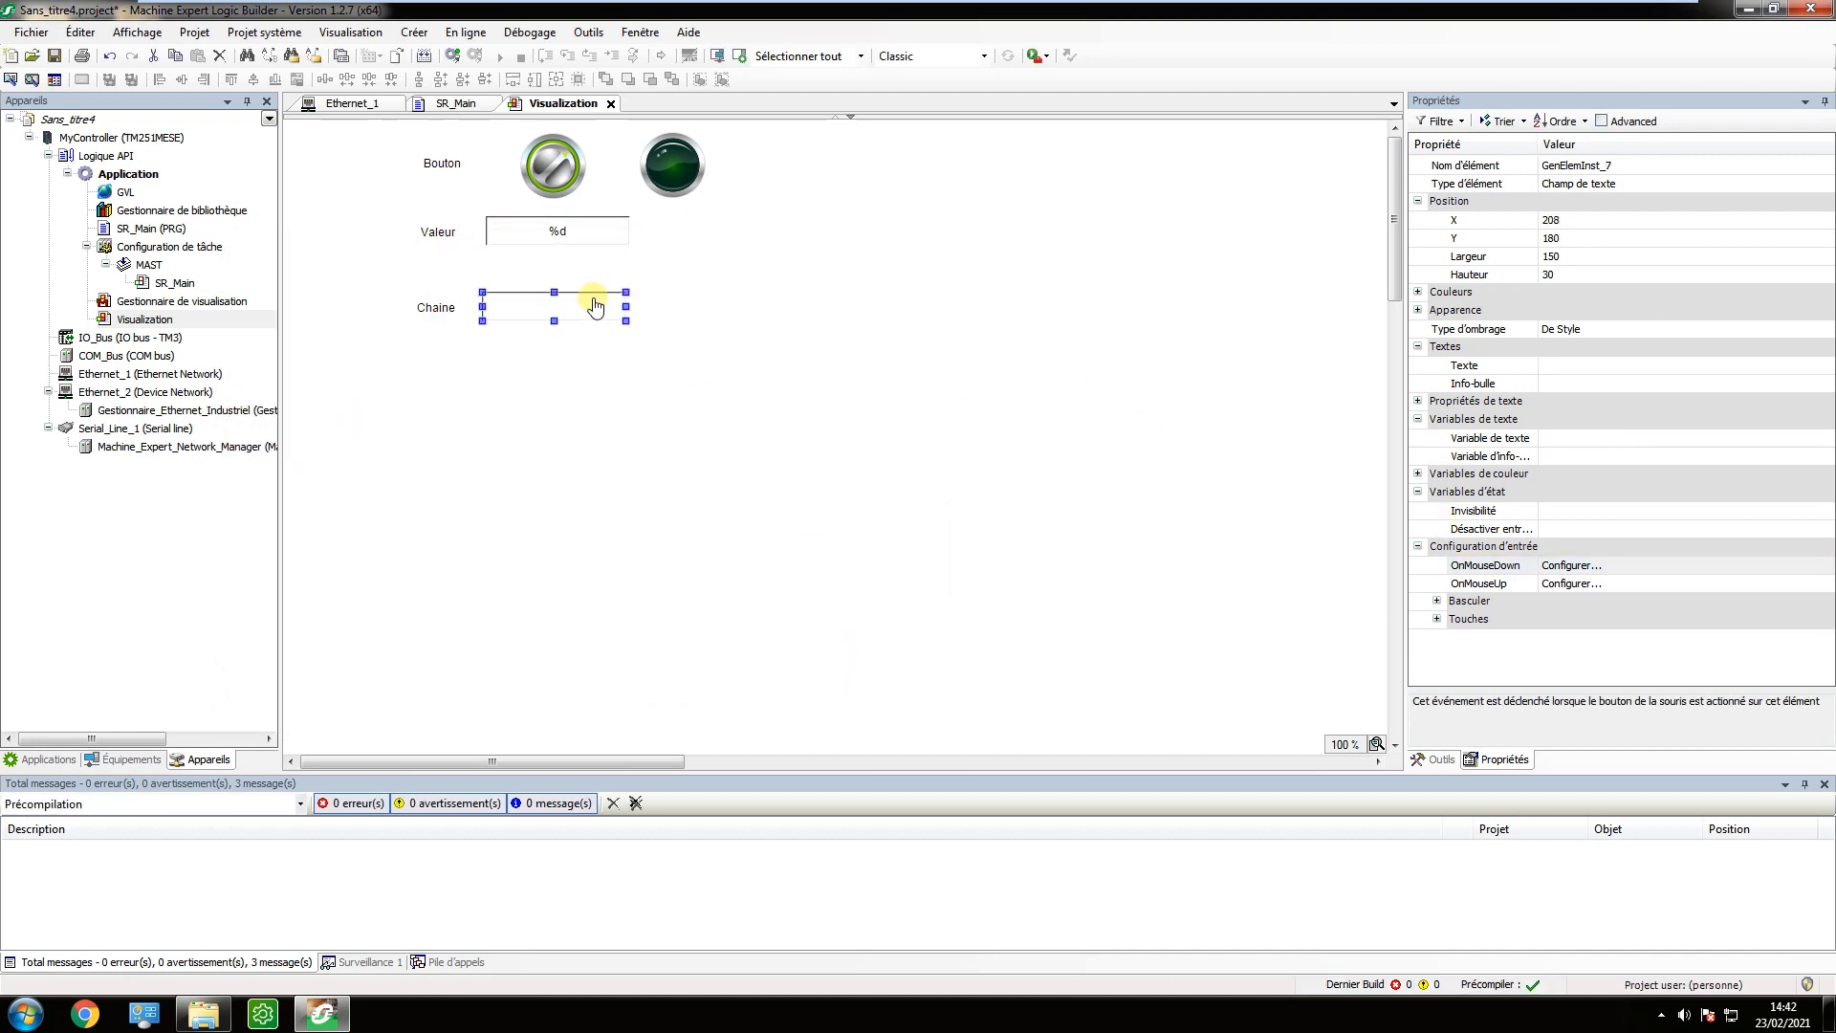
pyautogui.click(1562, 368)
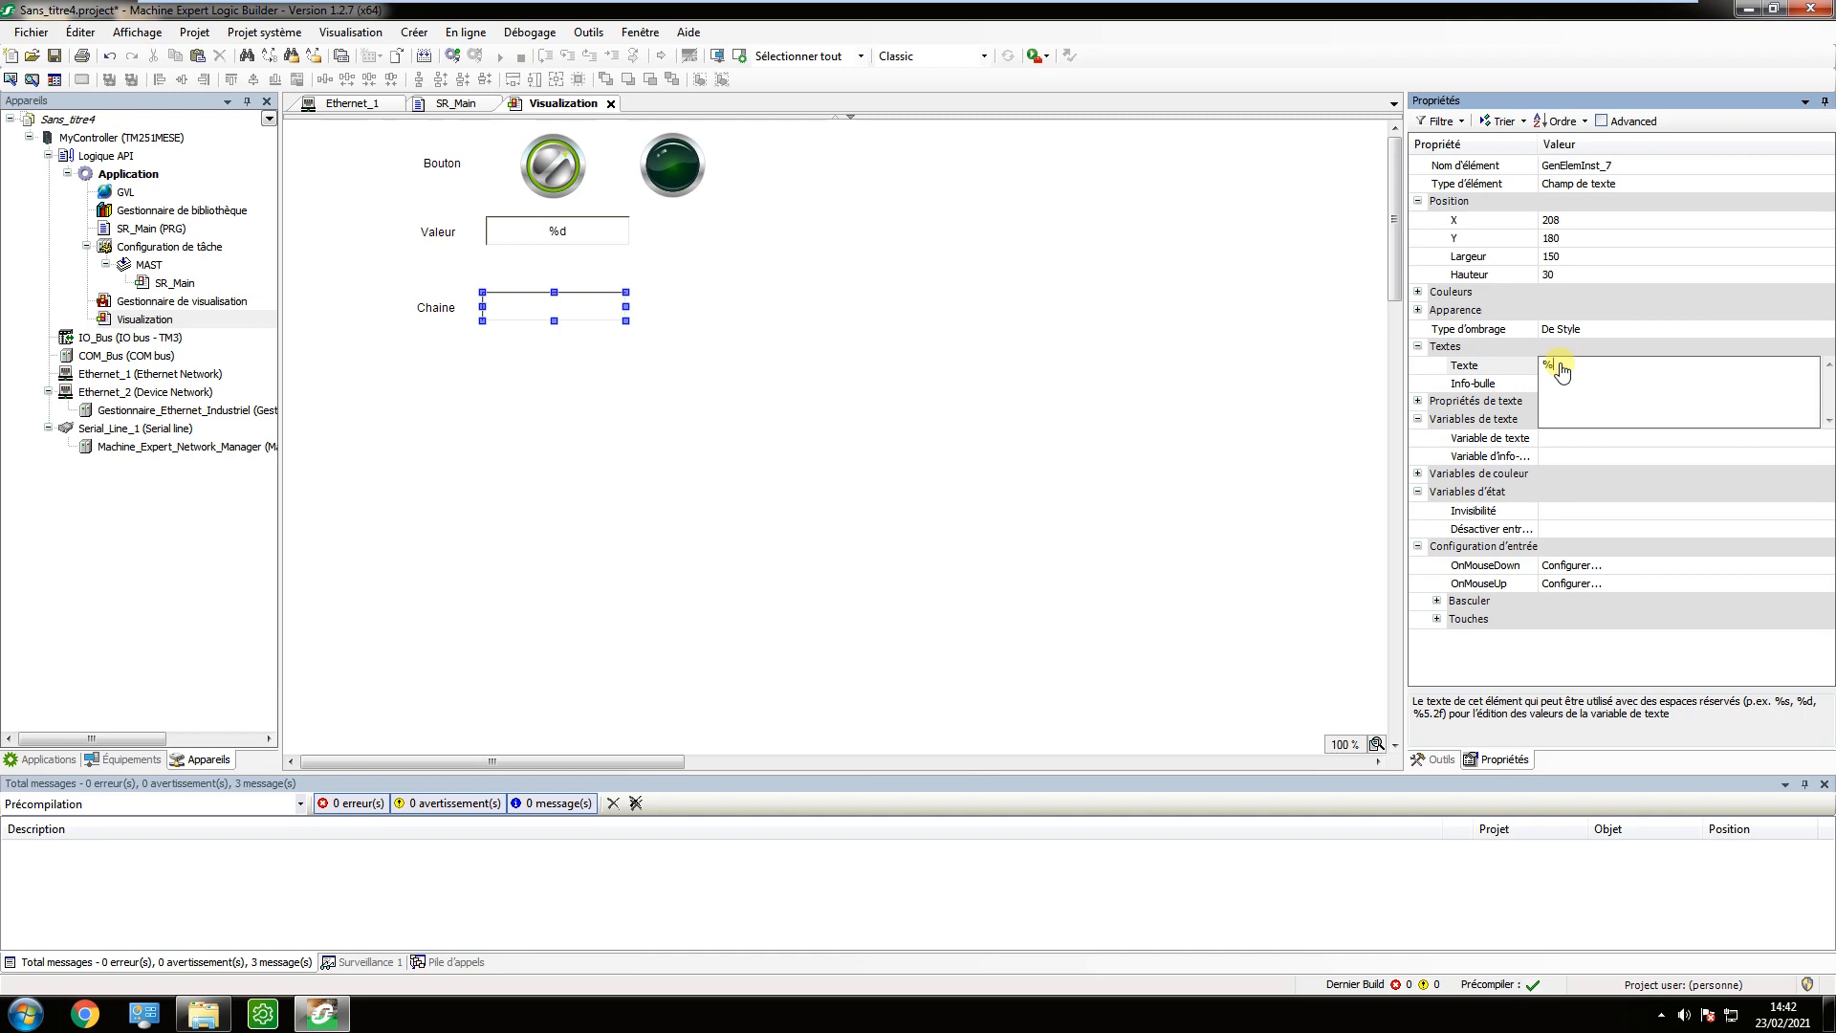
pyautogui.press('Return')
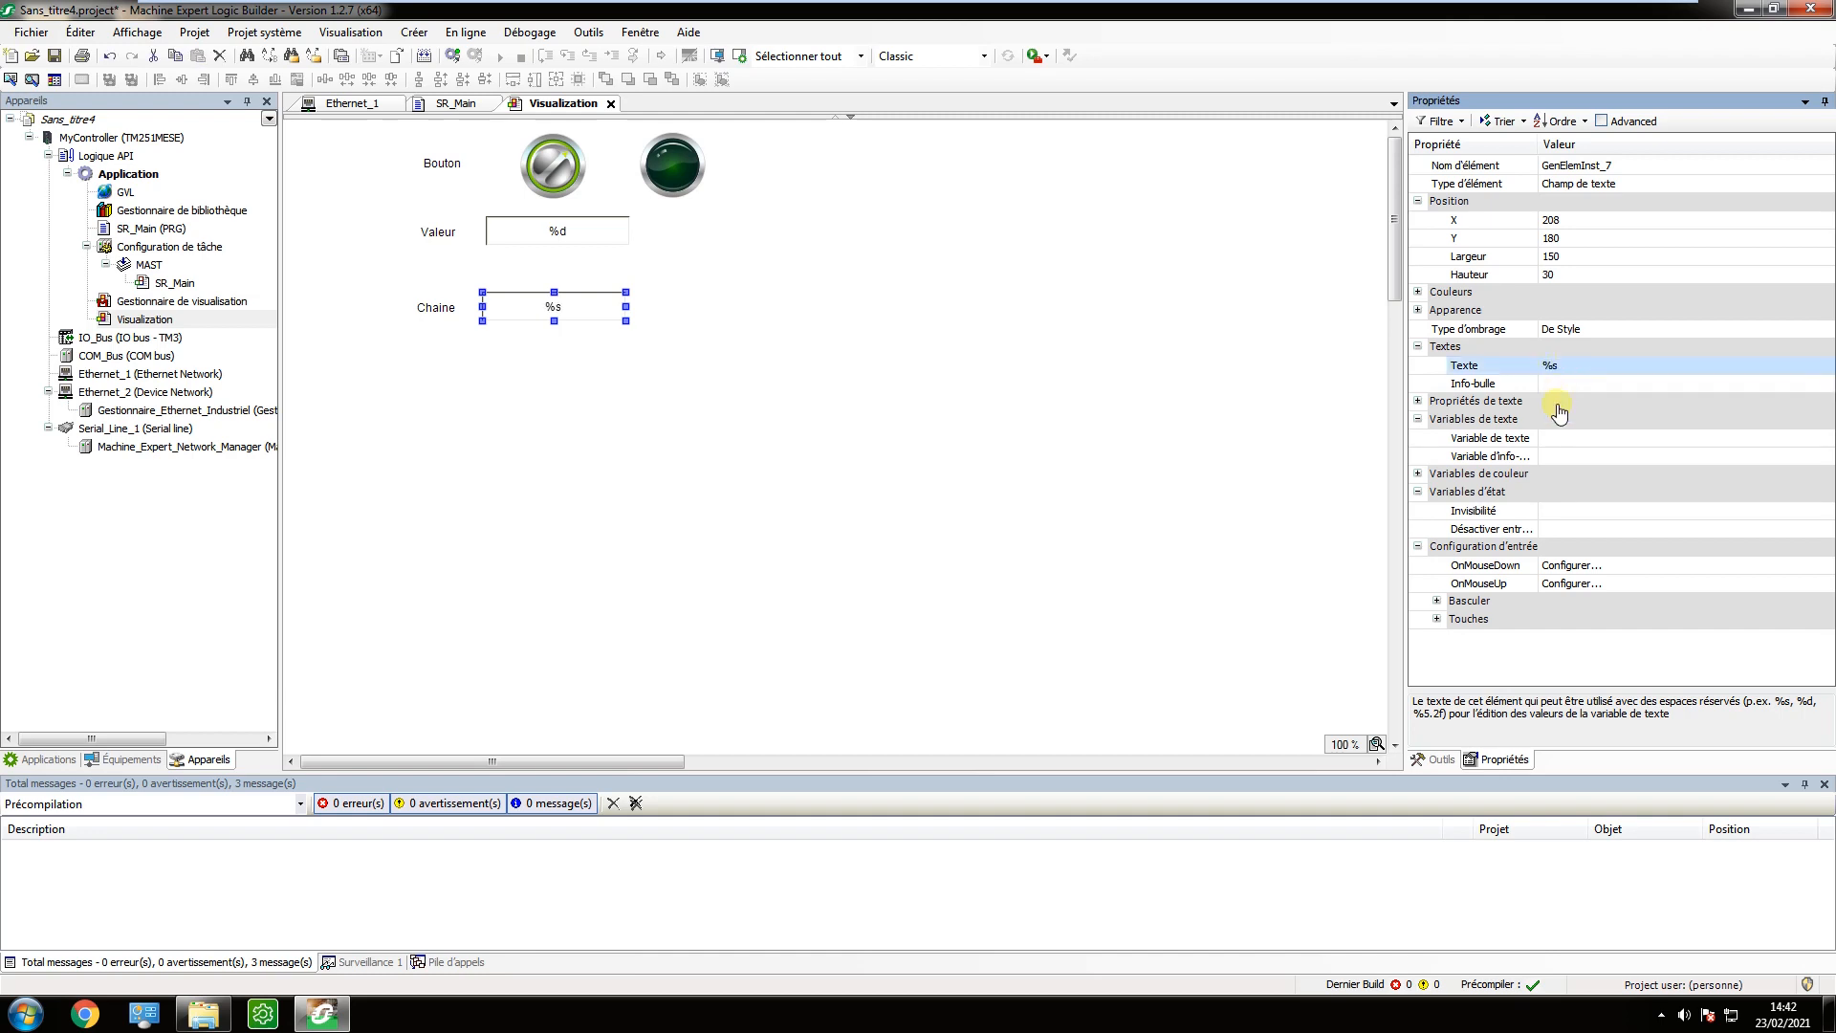
# Link the Chaine field's text variable (Variable de texte) to sChaine from the SR_Main program.
pyautogui.click(1551, 440)
pyautogui.click(1821, 437)
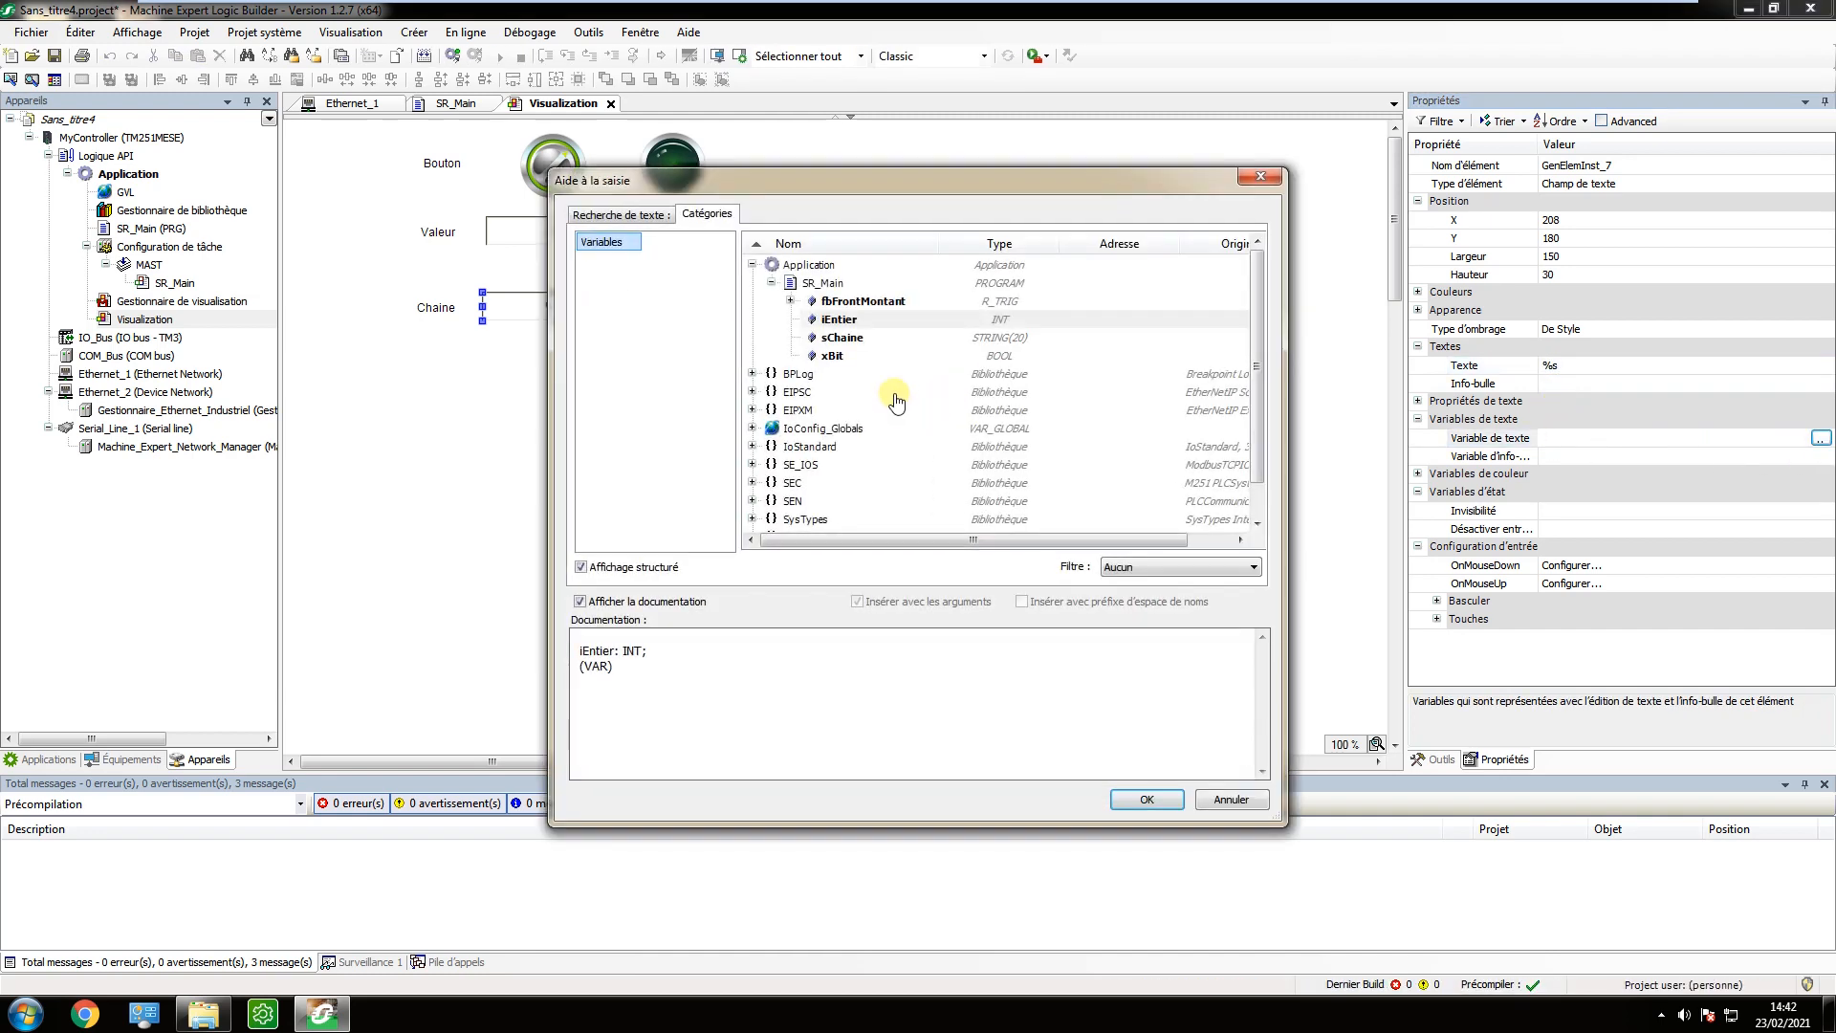
pyautogui.click(842, 338)
pyautogui.click(1138, 805)
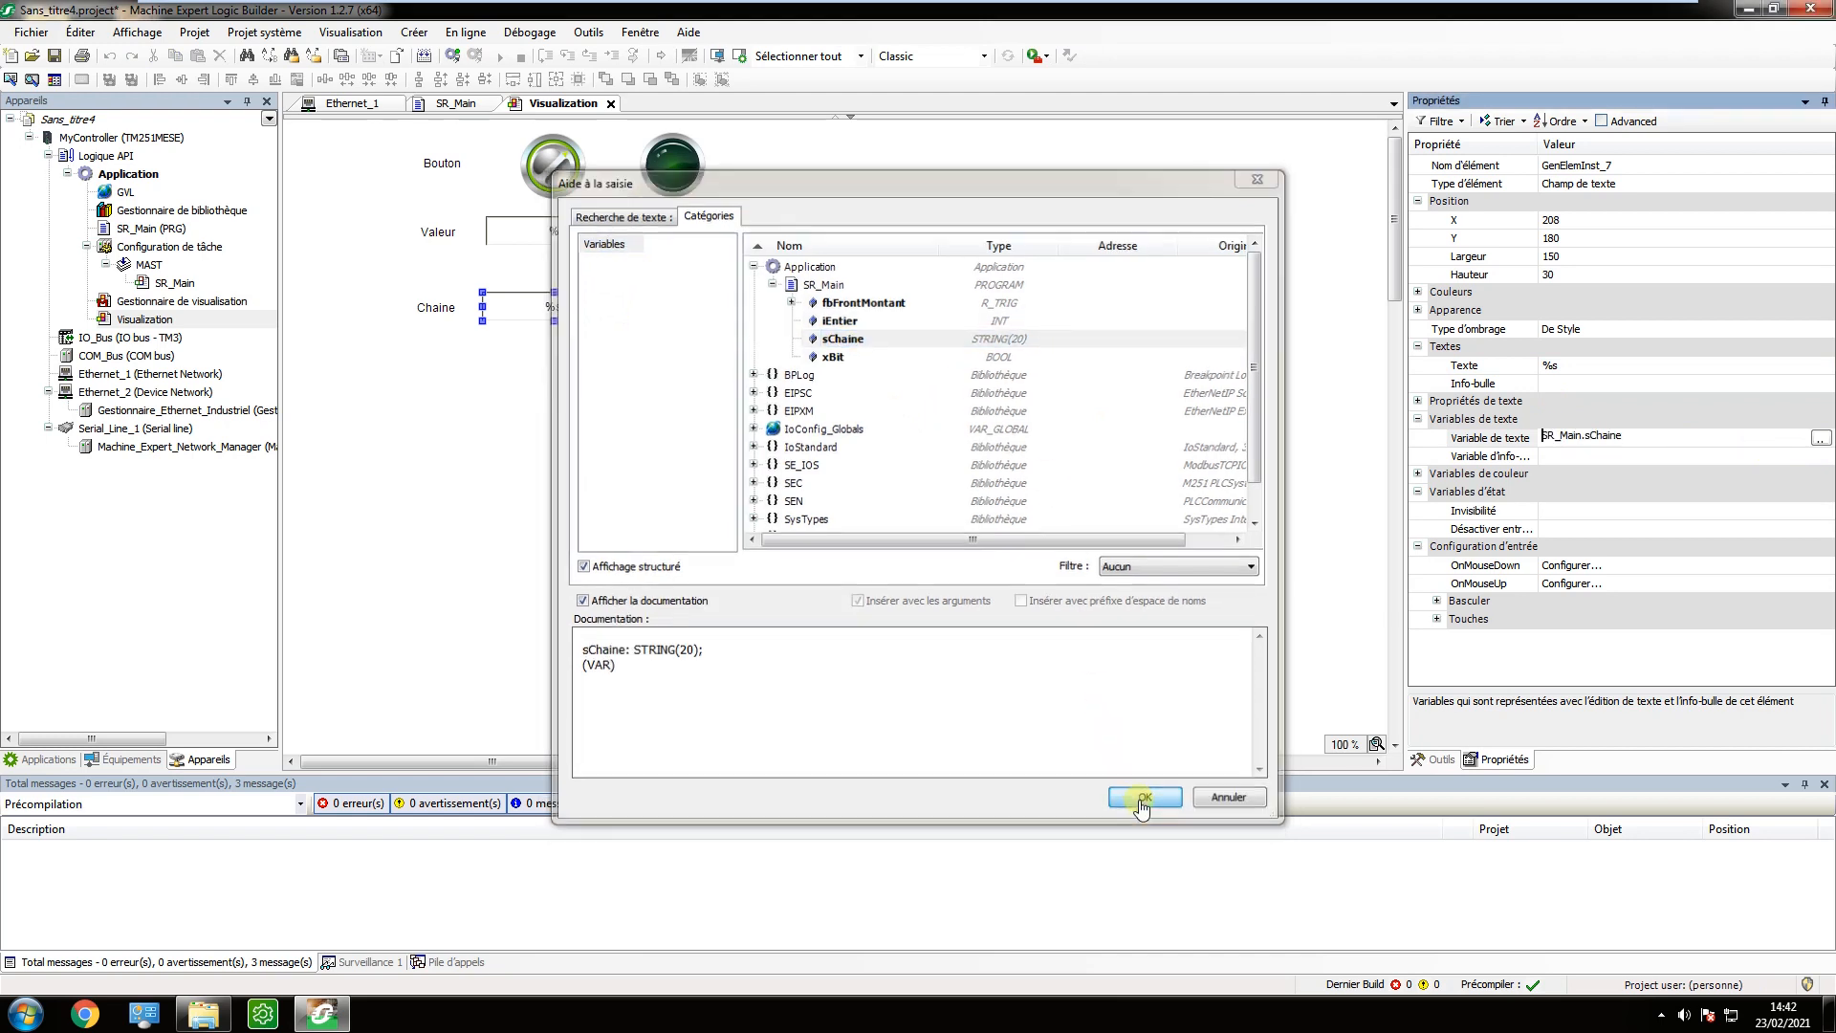
# Add an Écrire une variable action with default settings to the Chaine field's OnMouseDown event.
pyautogui.click(1587, 566)
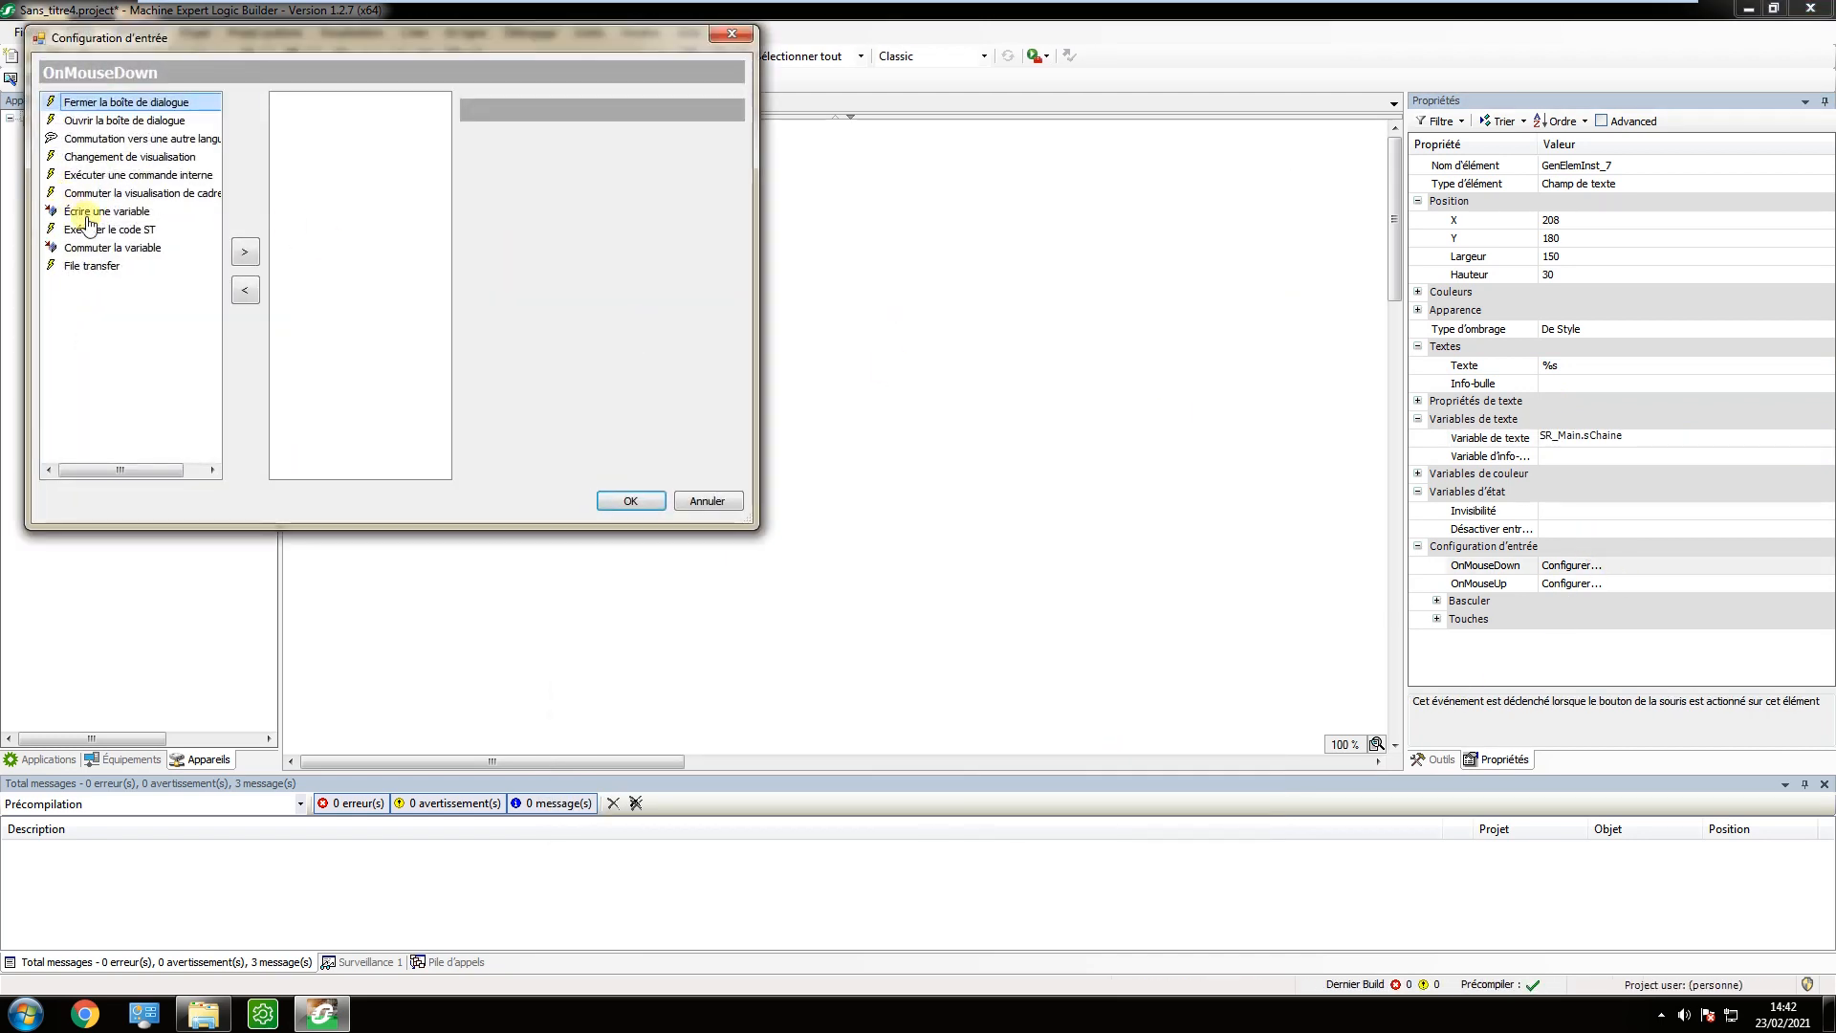
pyautogui.click(107, 212)
pyautogui.click(246, 252)
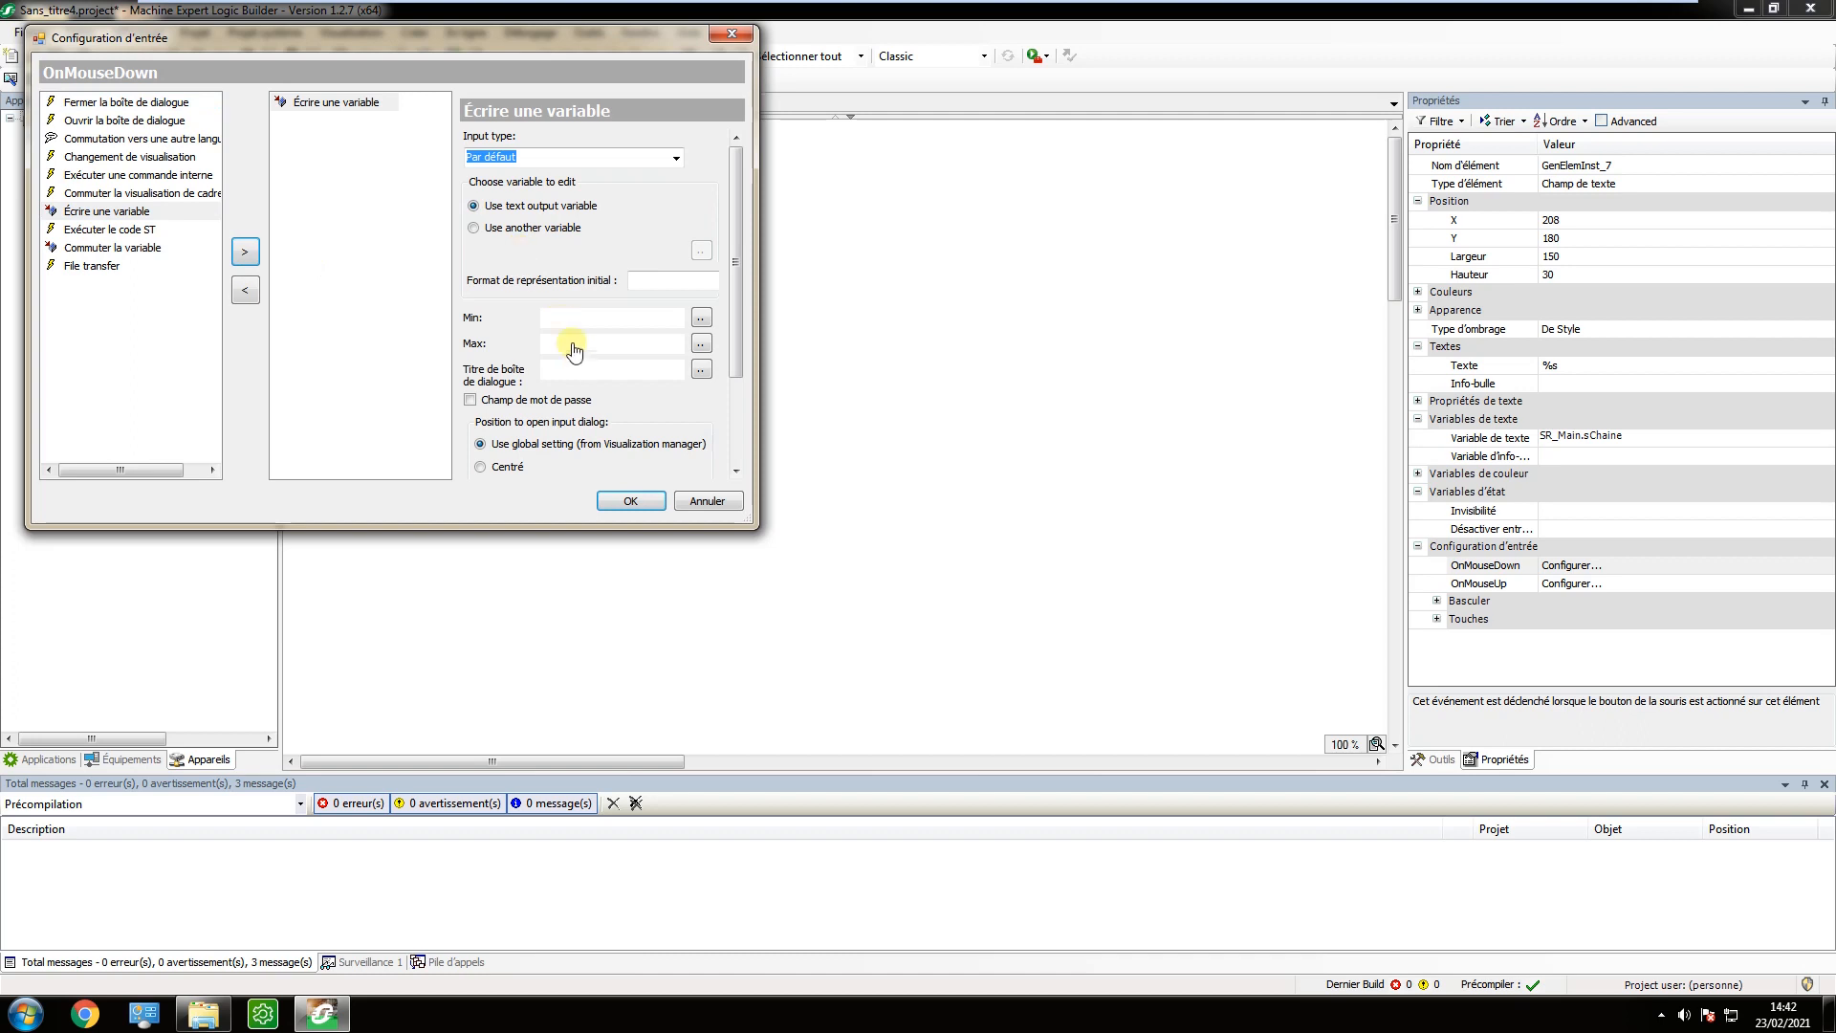
pyautogui.moveTo(736, 375); pyautogui.dragTo(748, 463)
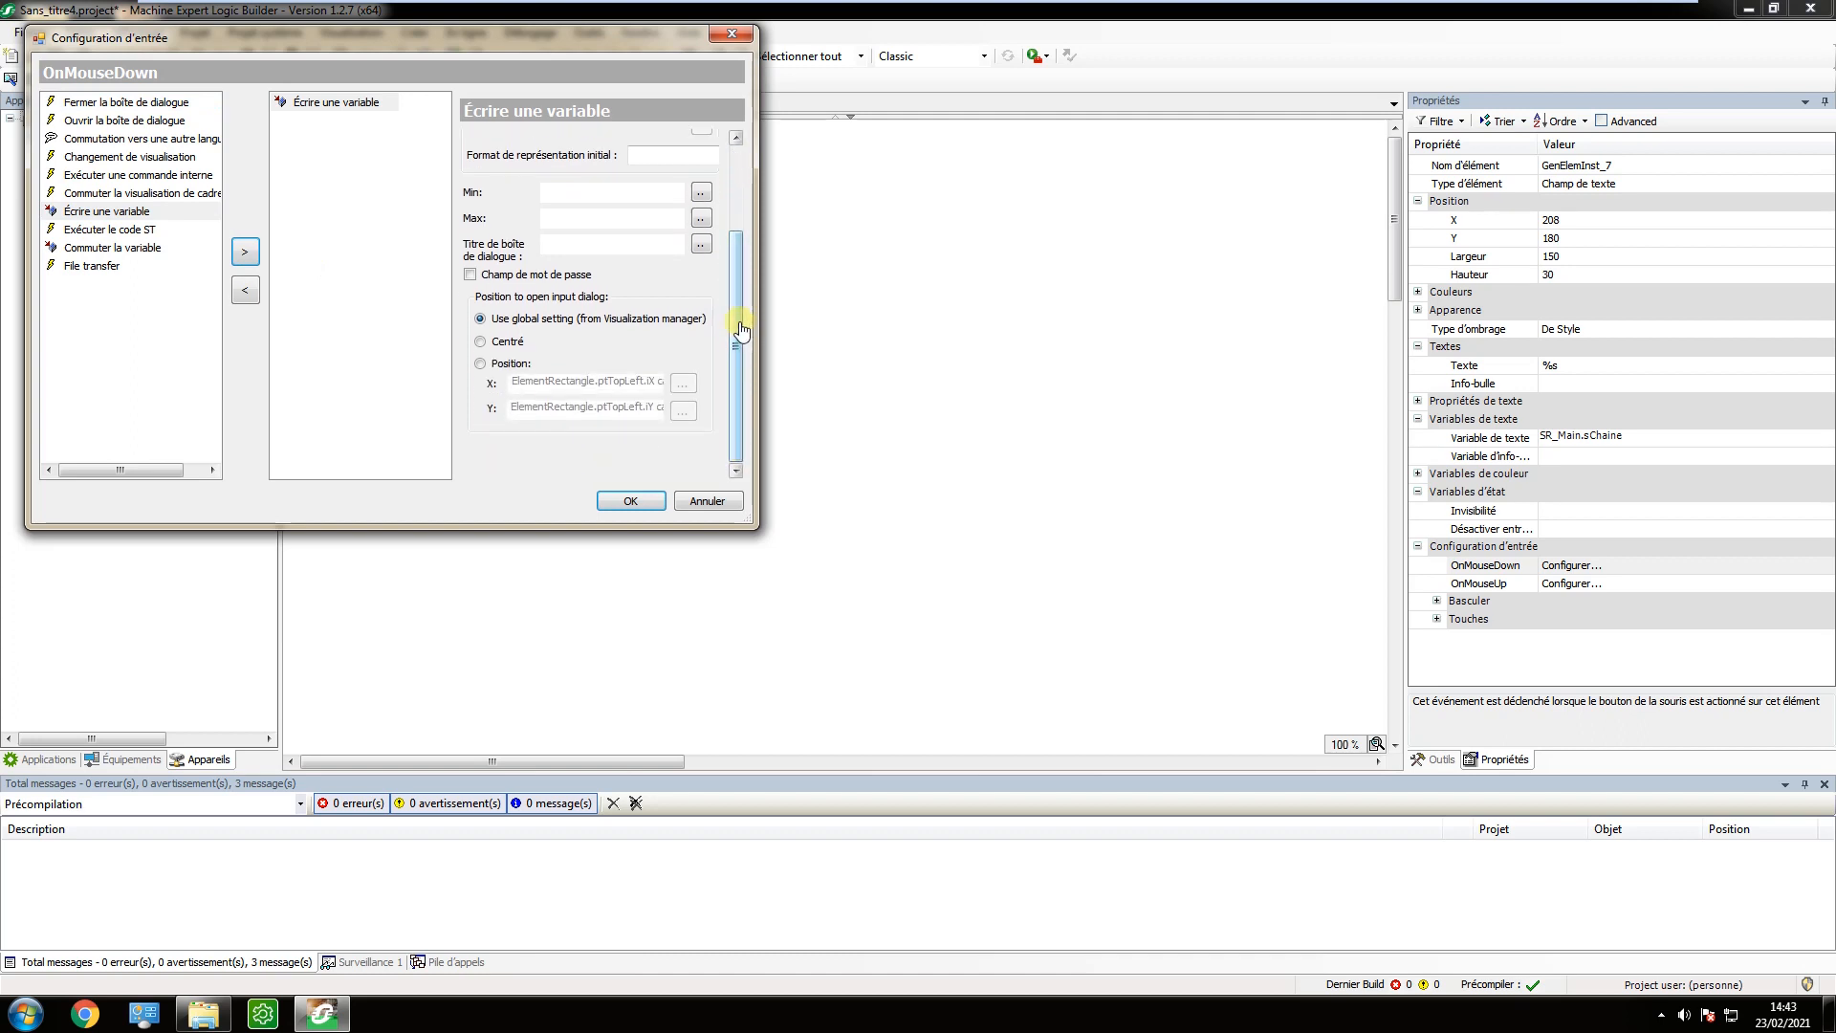
pyautogui.moveTo(744, 329); pyautogui.dragTo(741, 244)
pyautogui.click(630, 500)
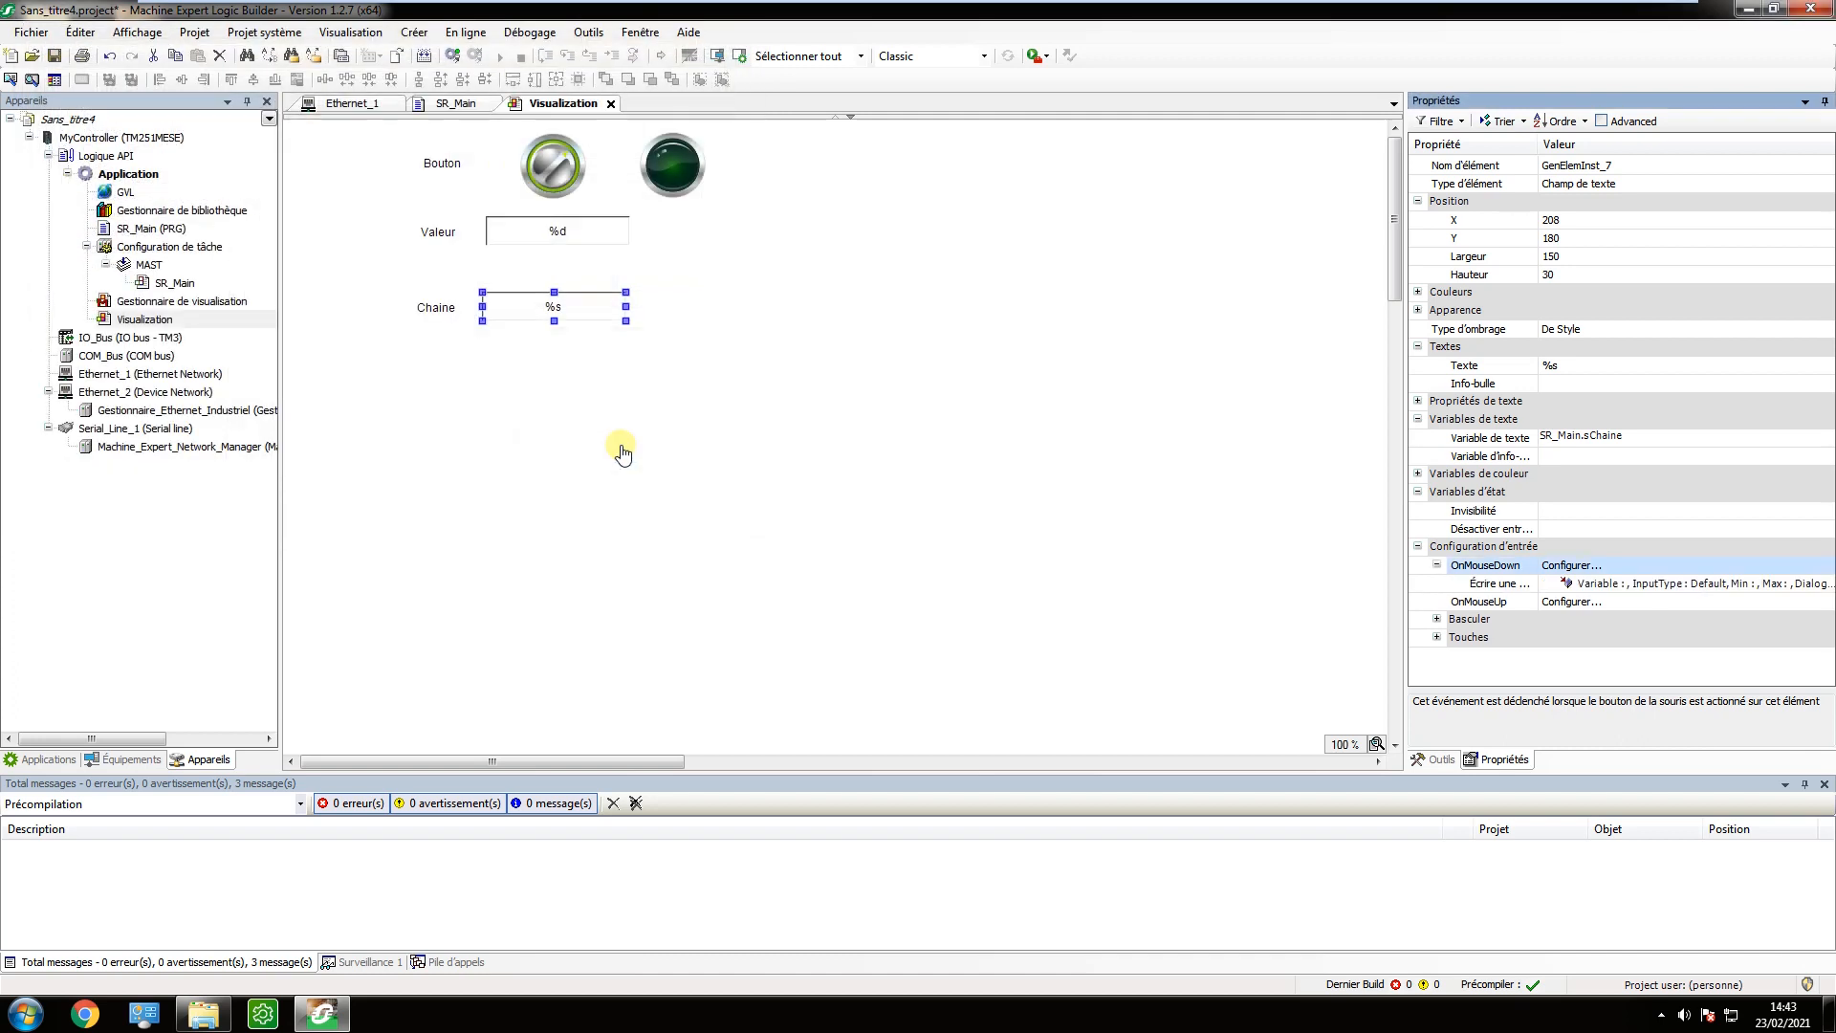
pyautogui.click(626, 451)
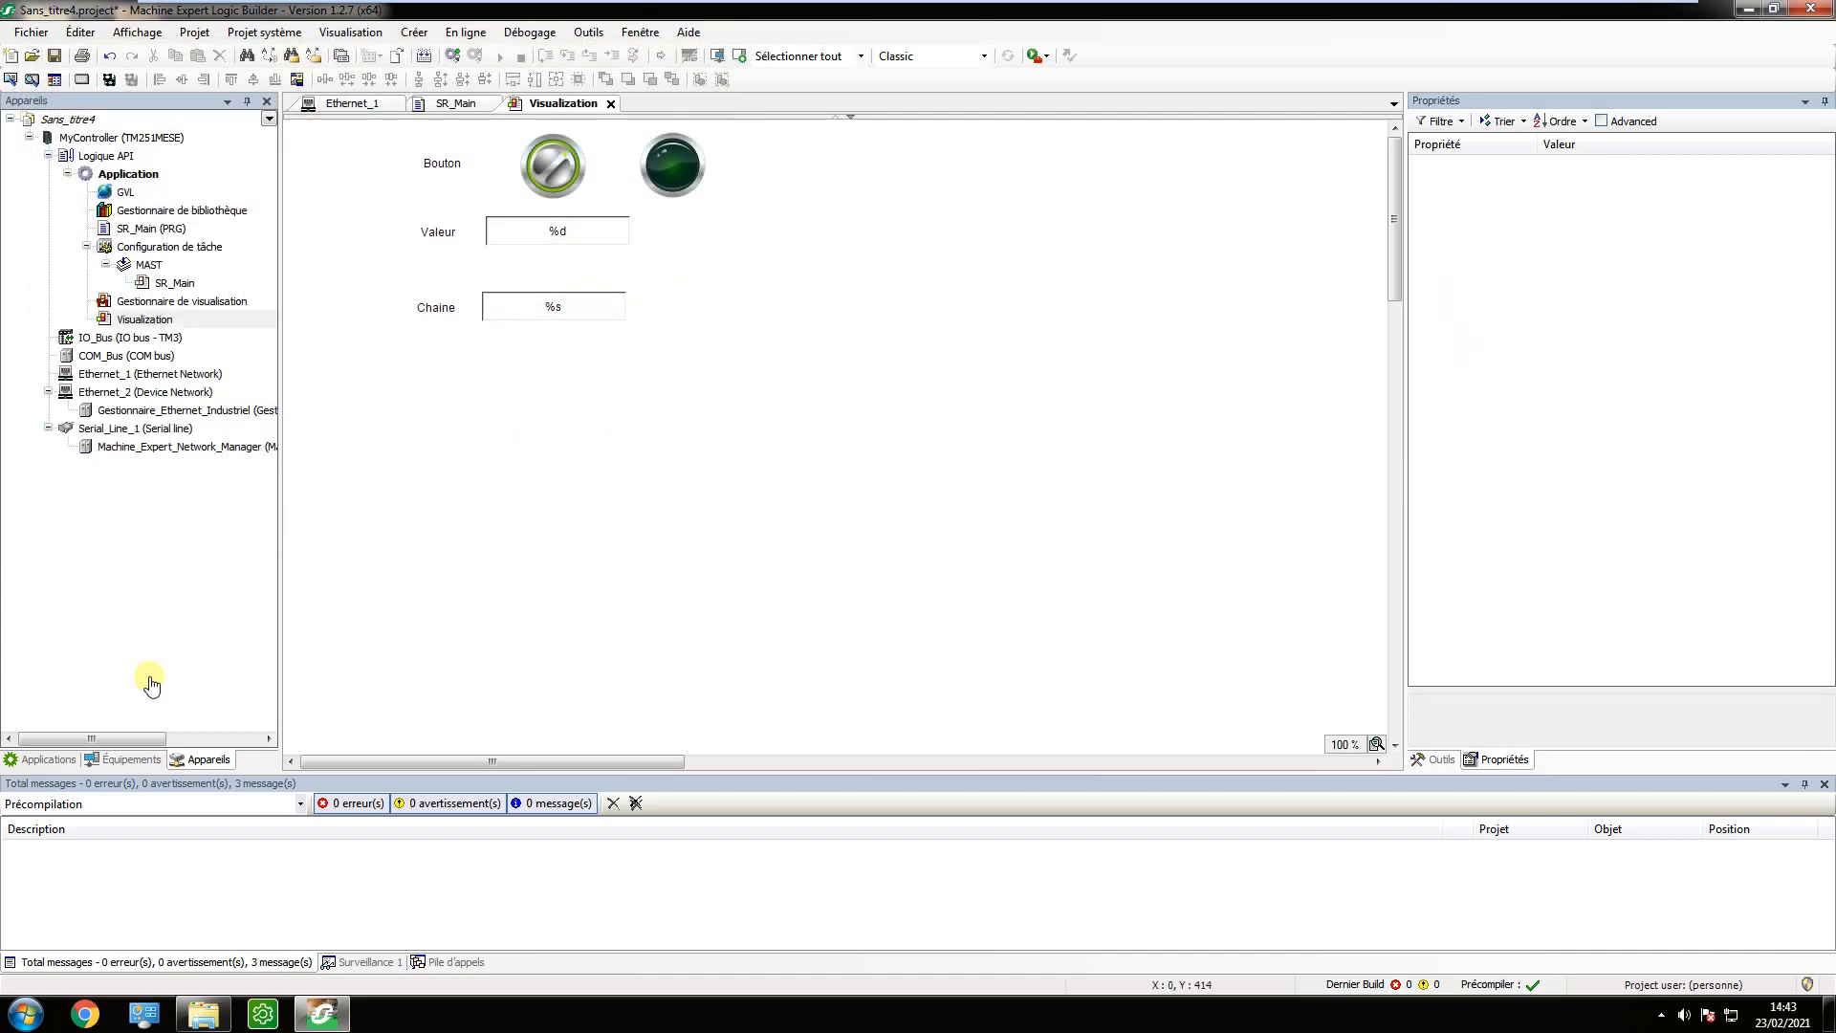
# Select the TM251MESE controller at 192.168.0.251 as the connection target in MyController's communication settings.
pyautogui.click(161, 141)
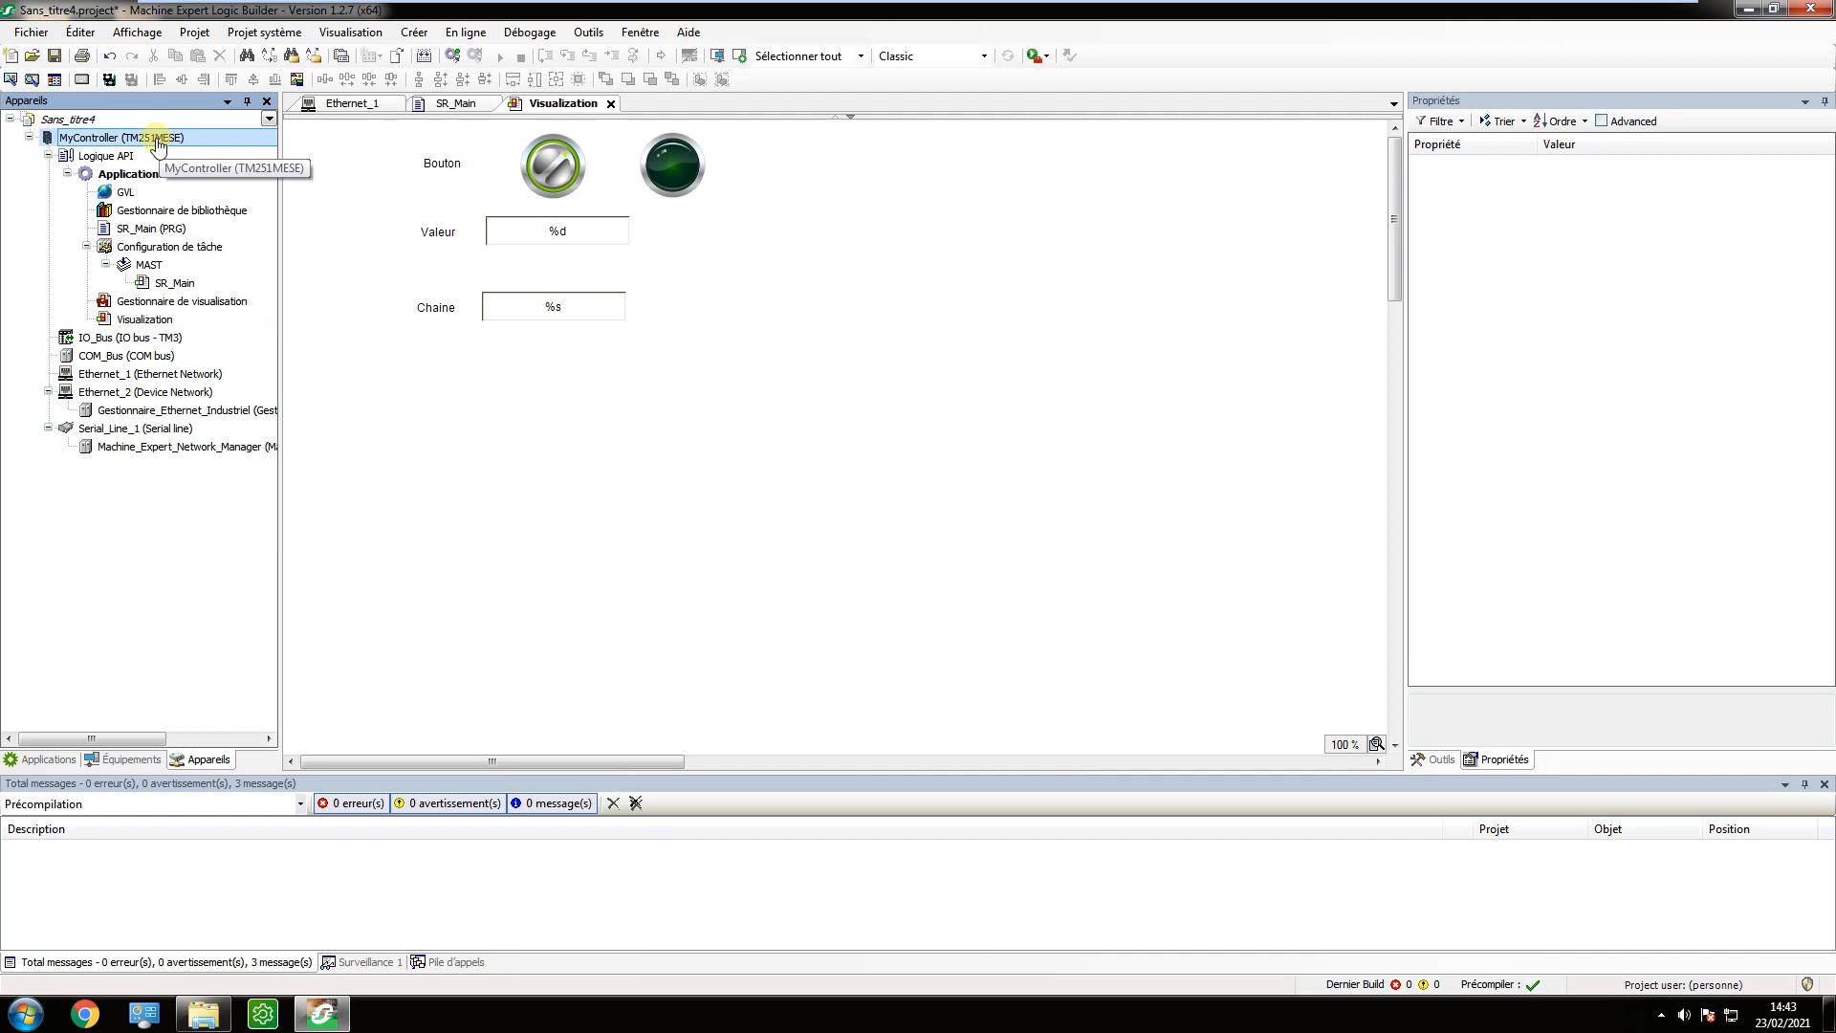
pyautogui.doubleClick(158, 139)
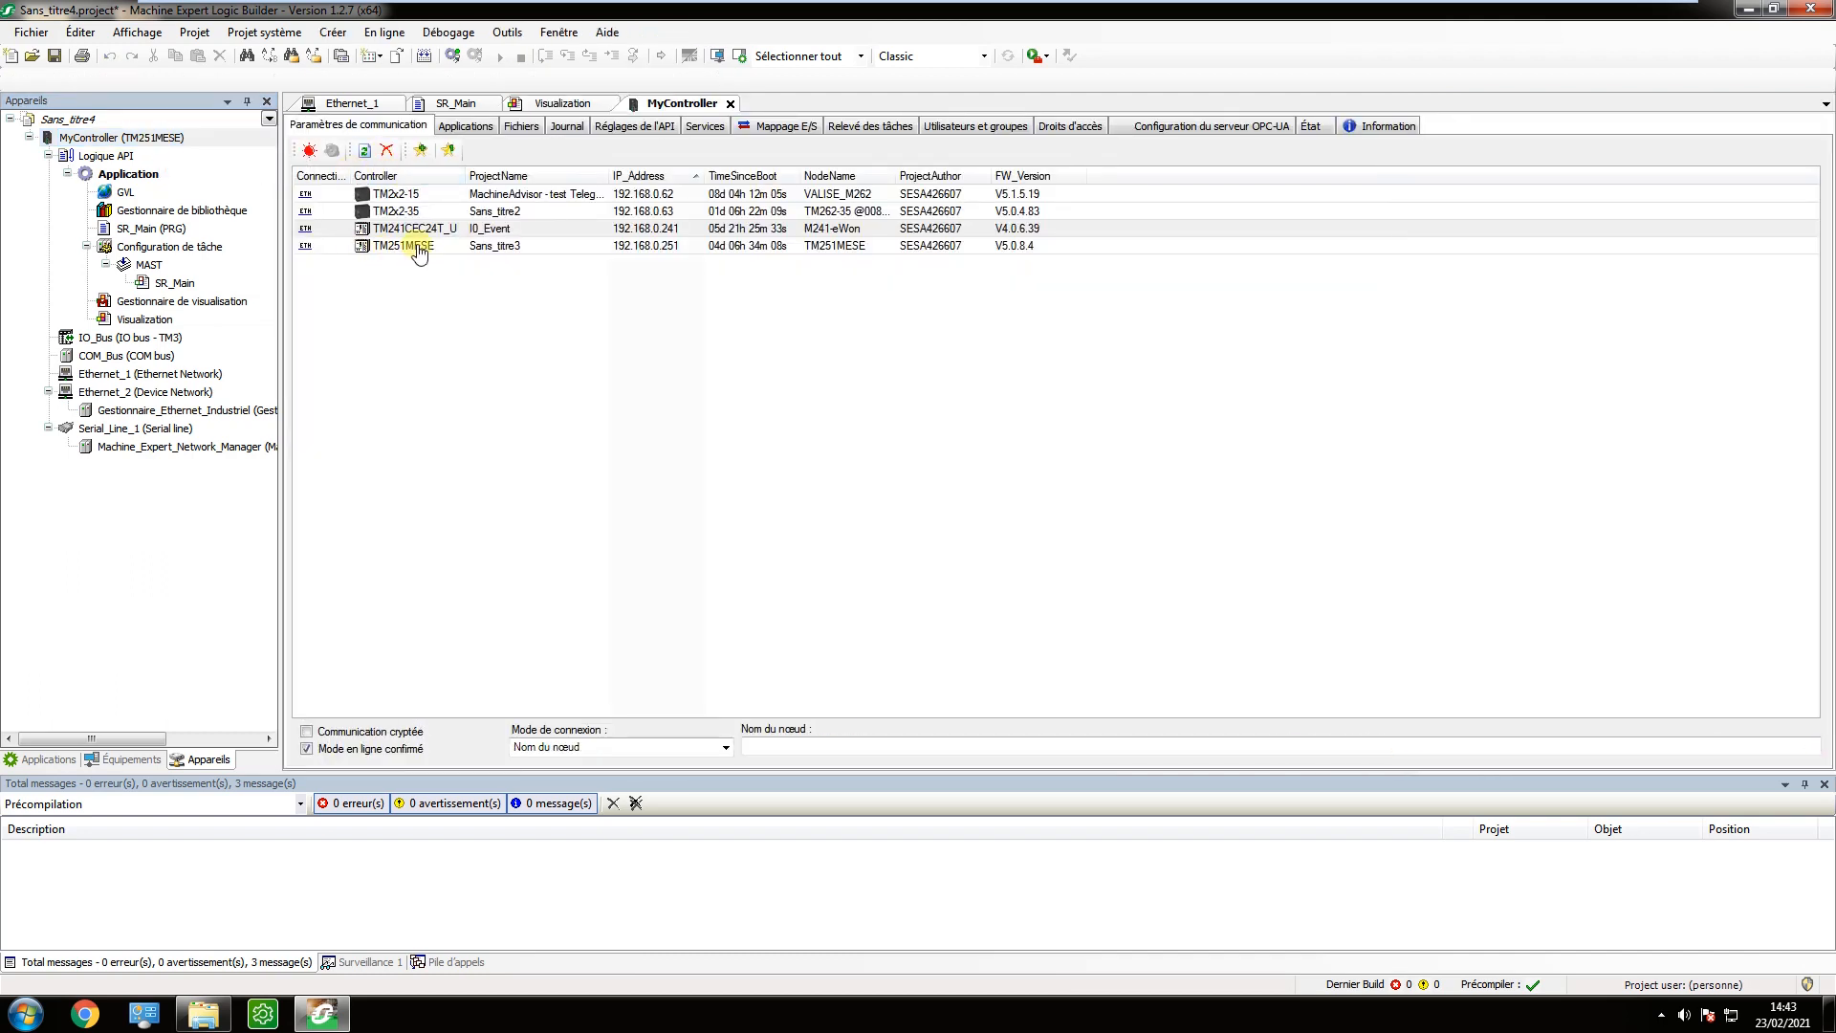
pyautogui.click(418, 247)
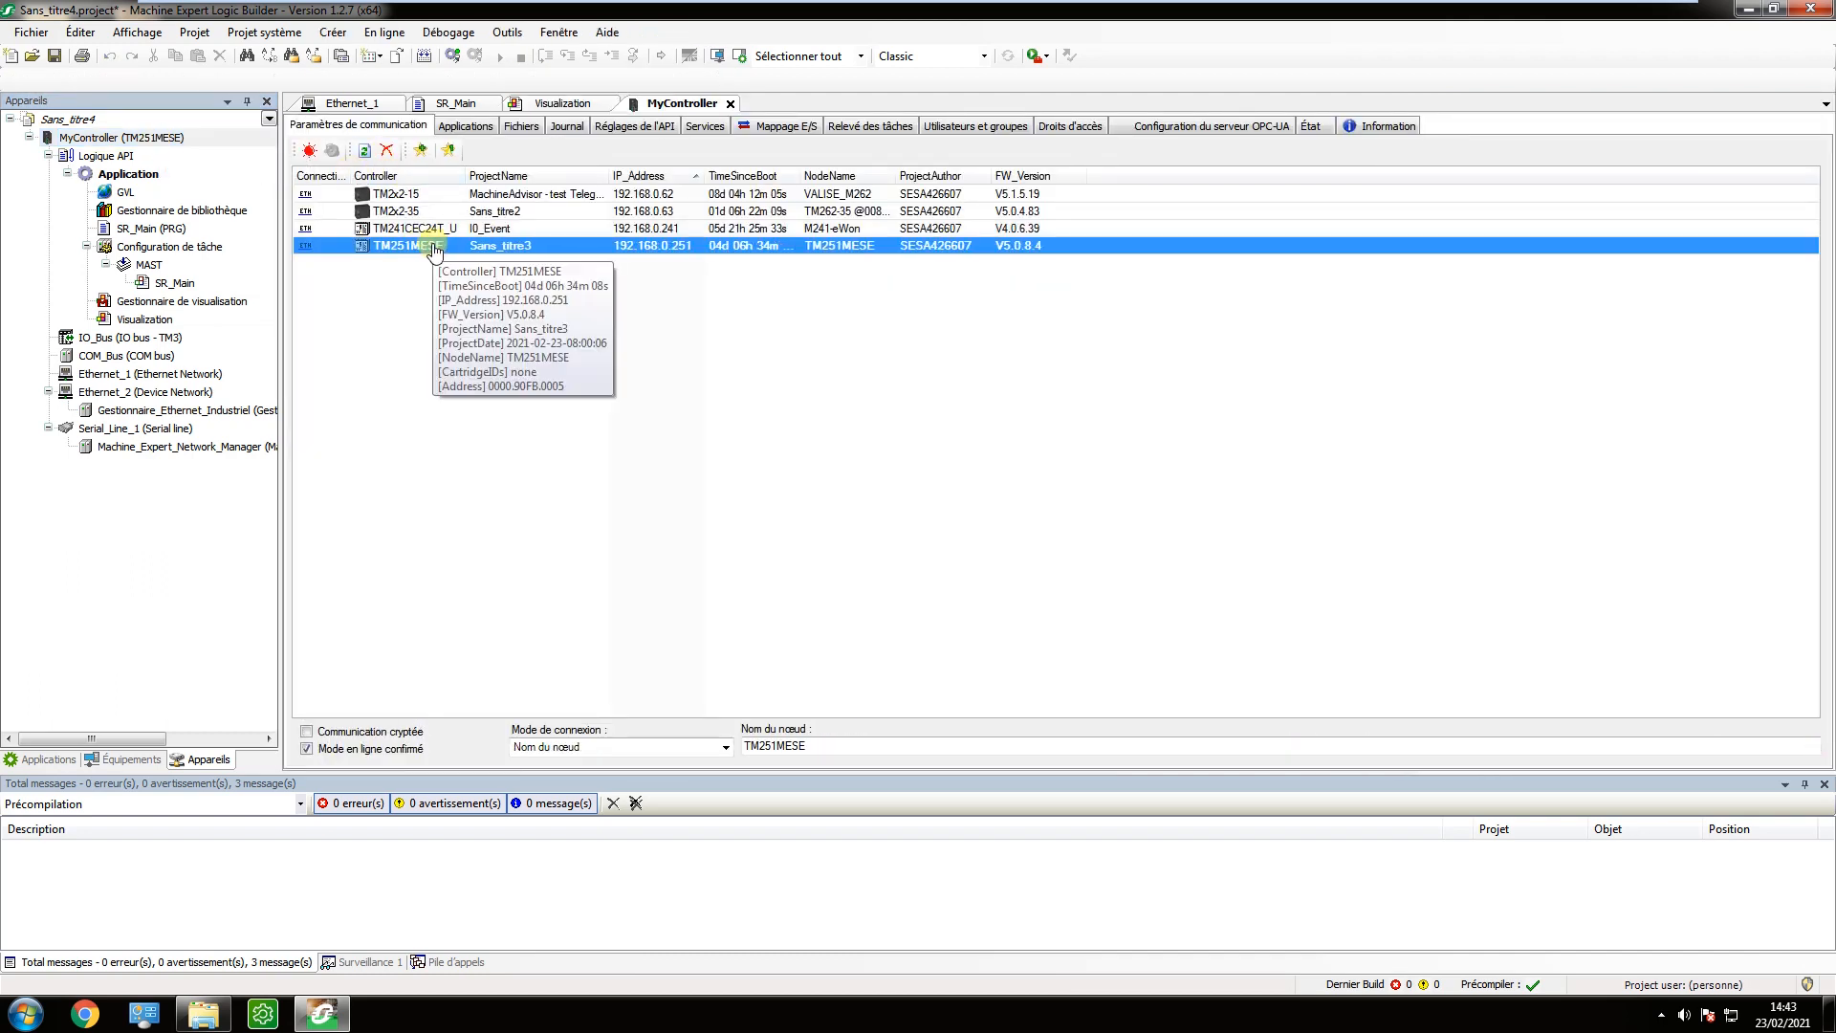
# Connect to the controller, download the project in place of its running application and start it.
pyautogui.click(453, 60)
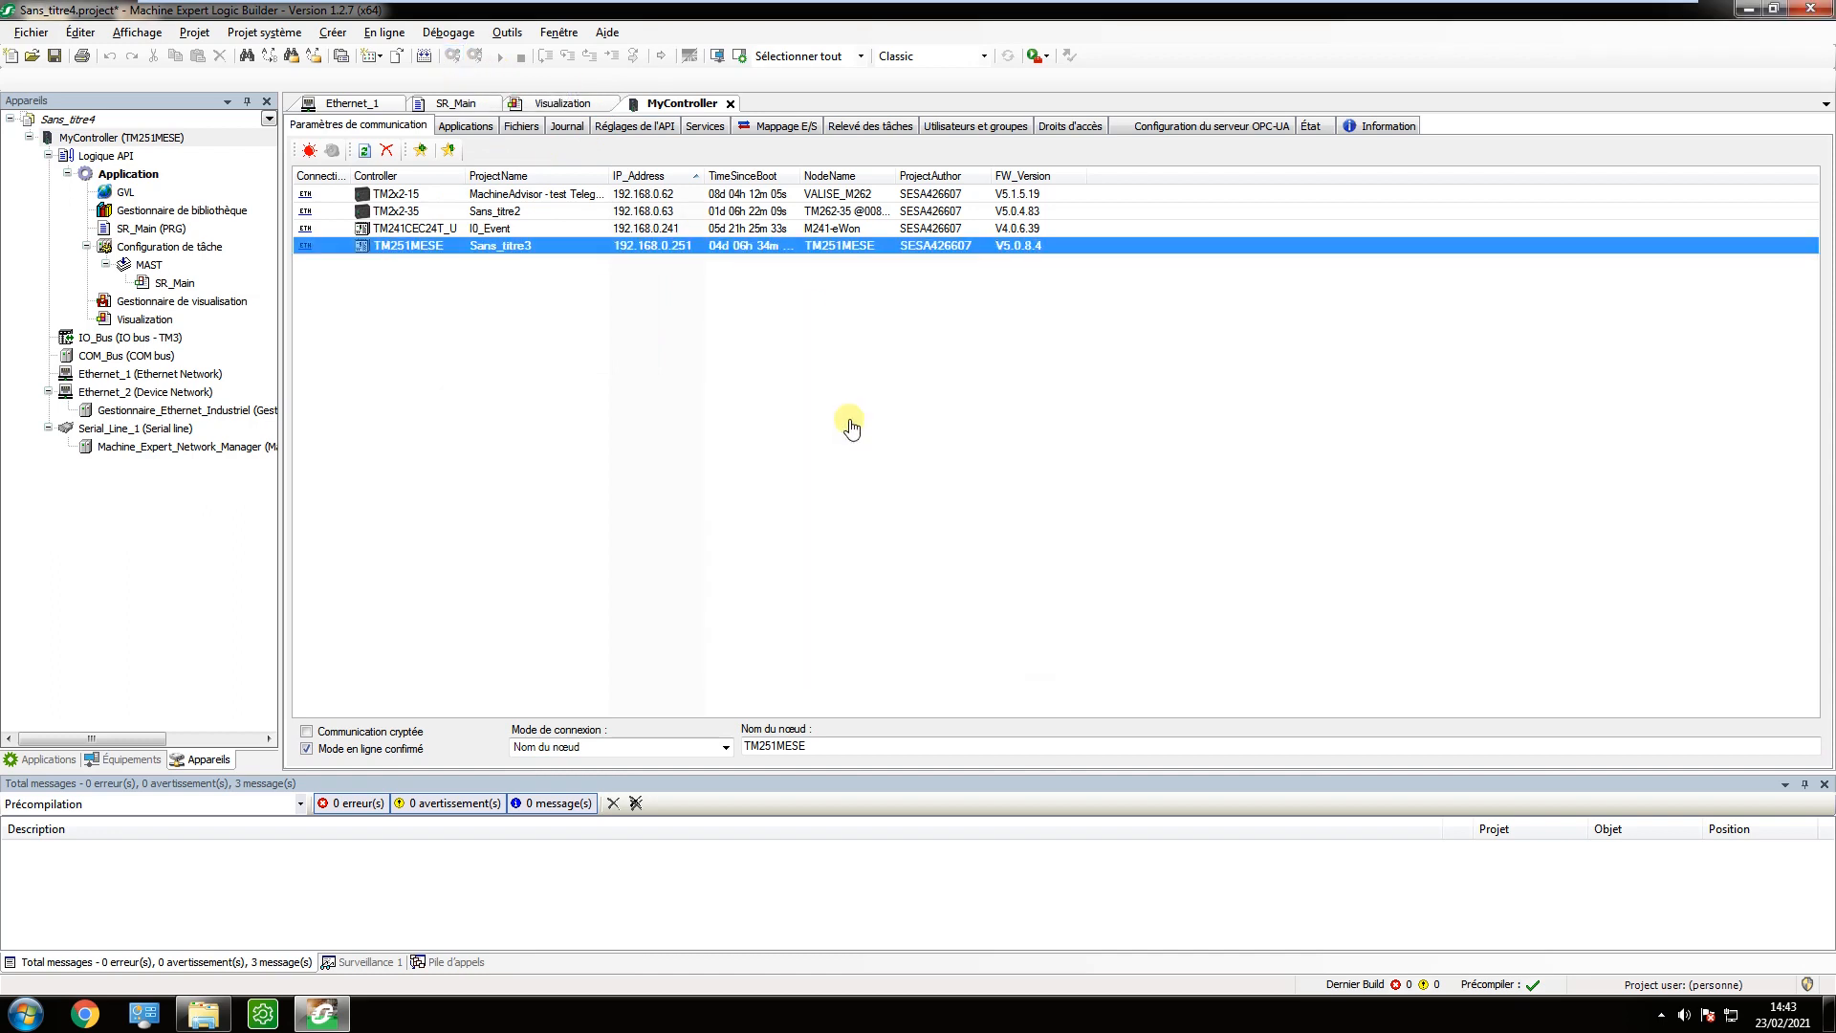
pyautogui.click(1004, 578)
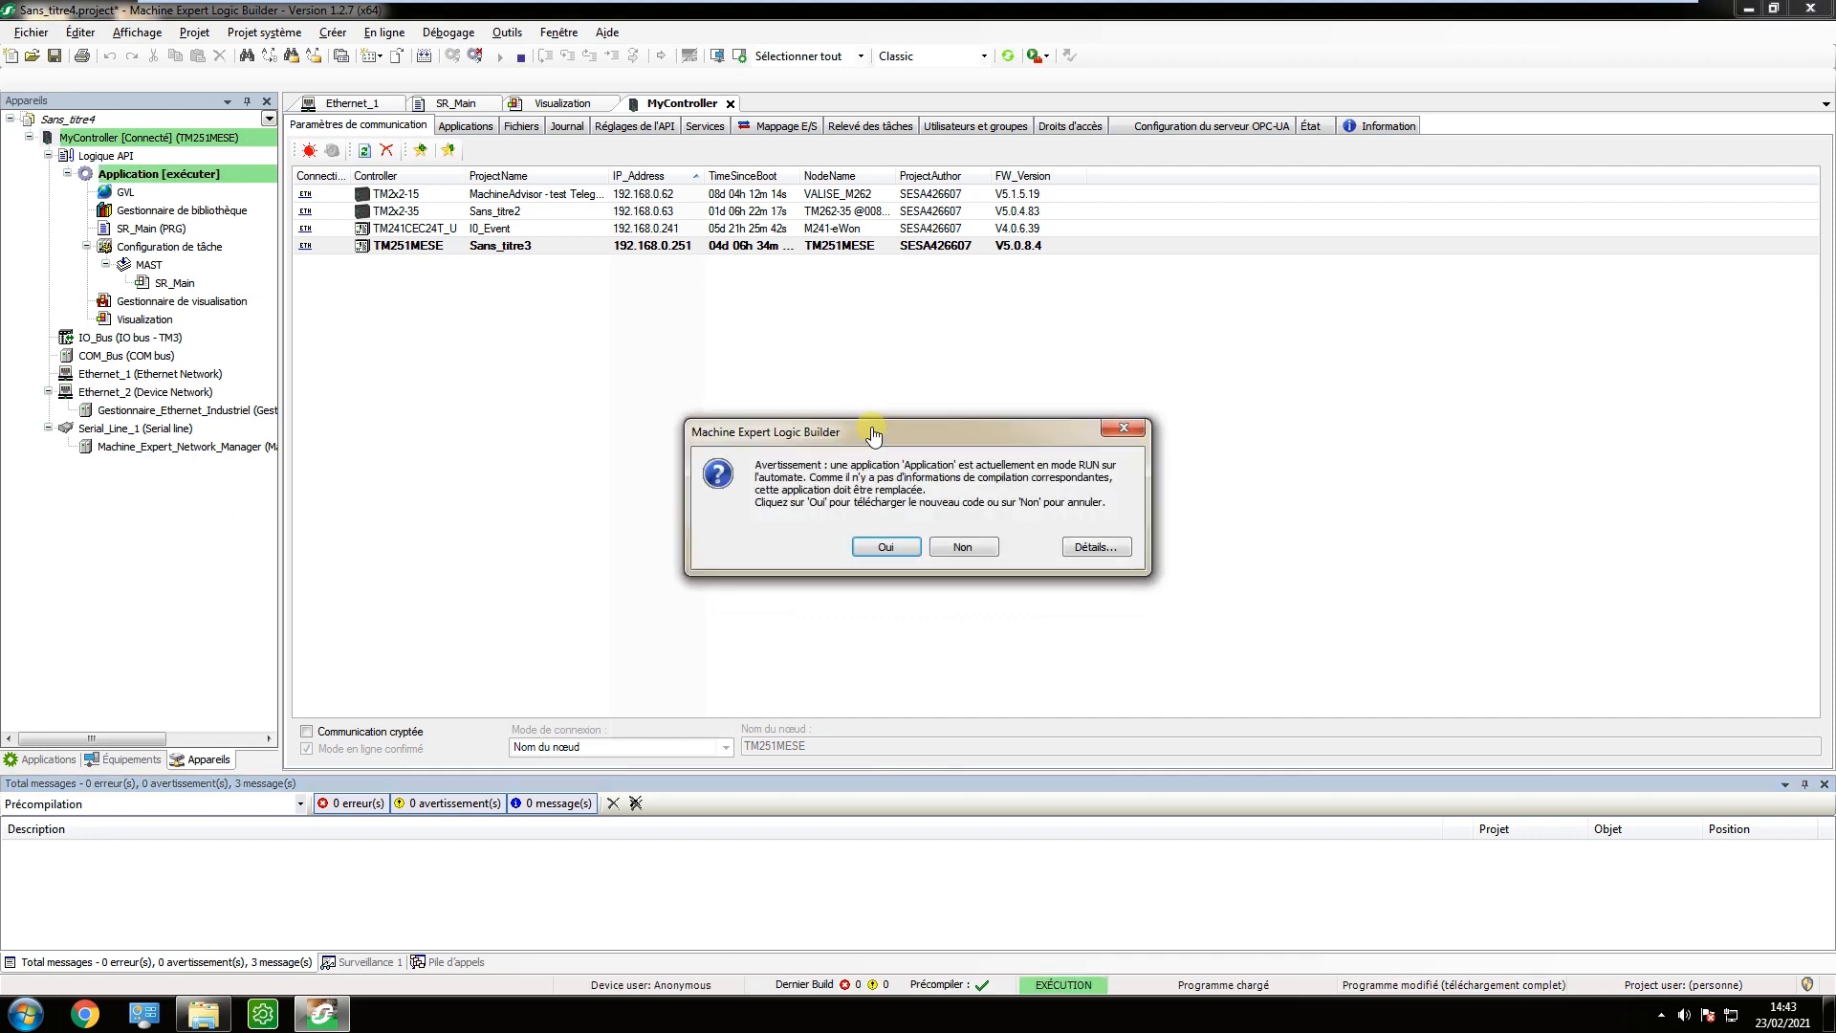
pyautogui.click(913, 559)
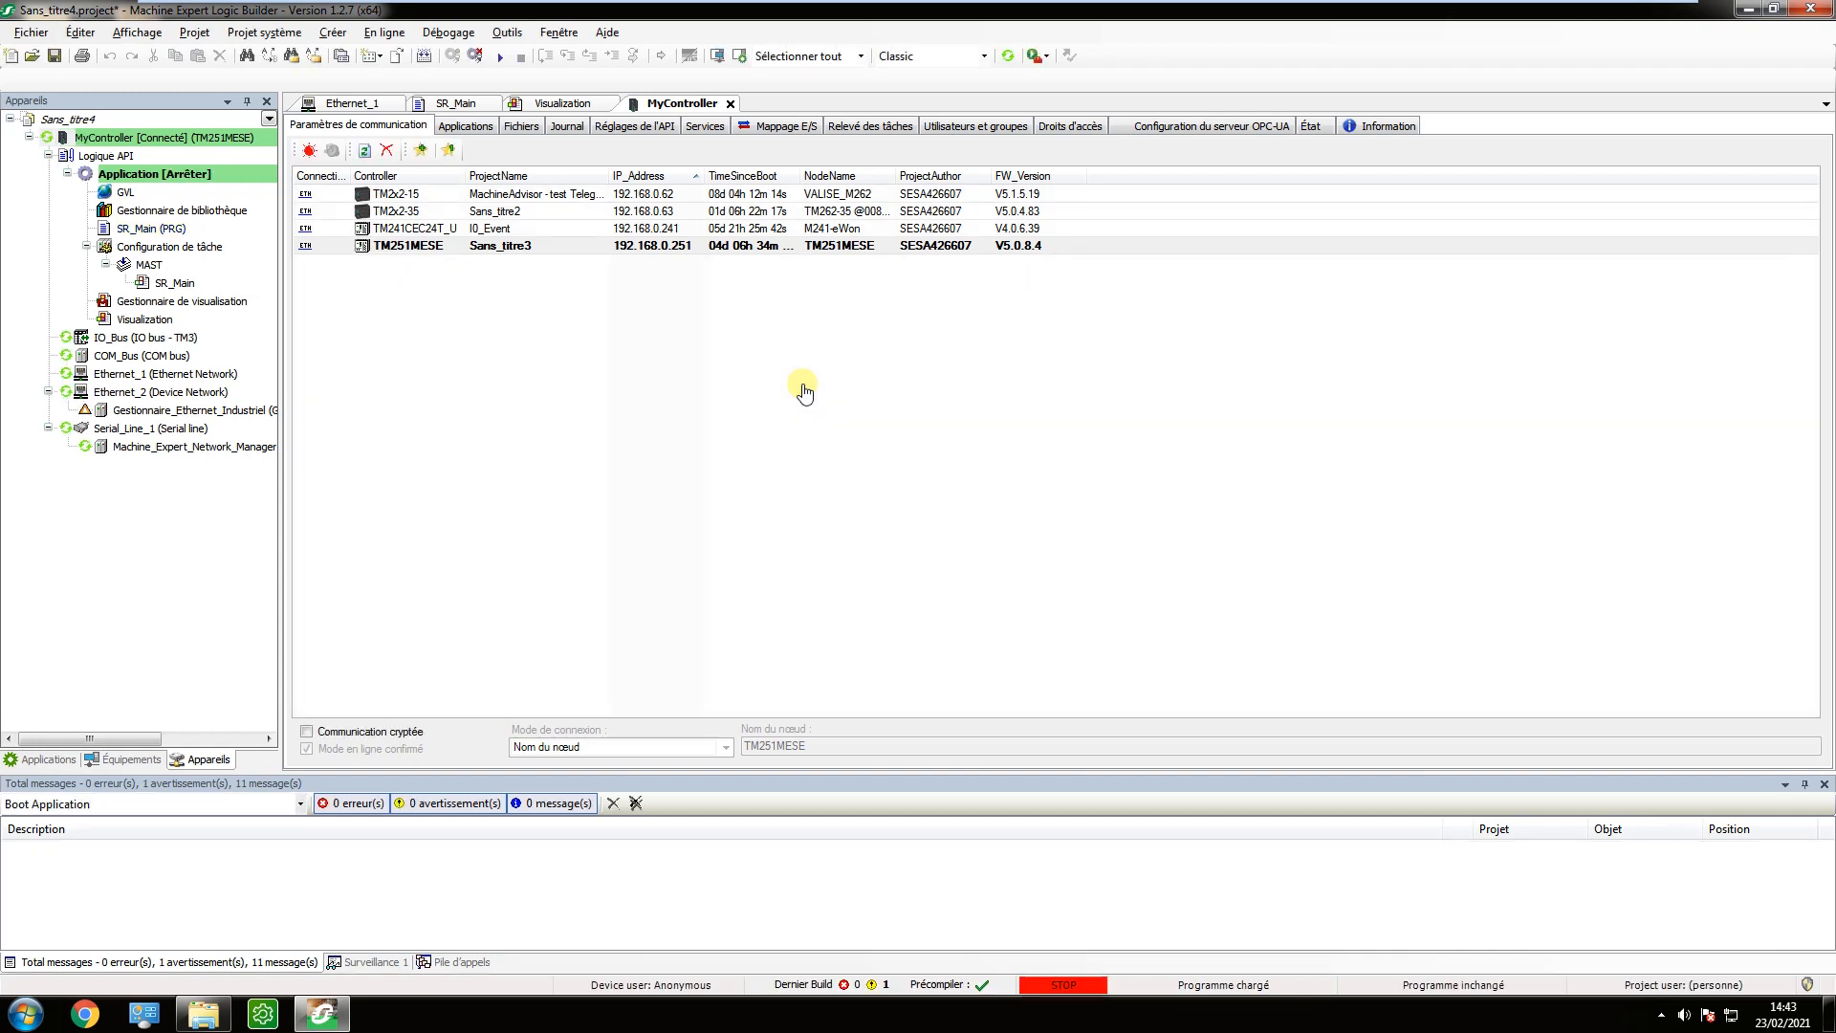
pyautogui.click(499, 59)
pyautogui.click(967, 574)
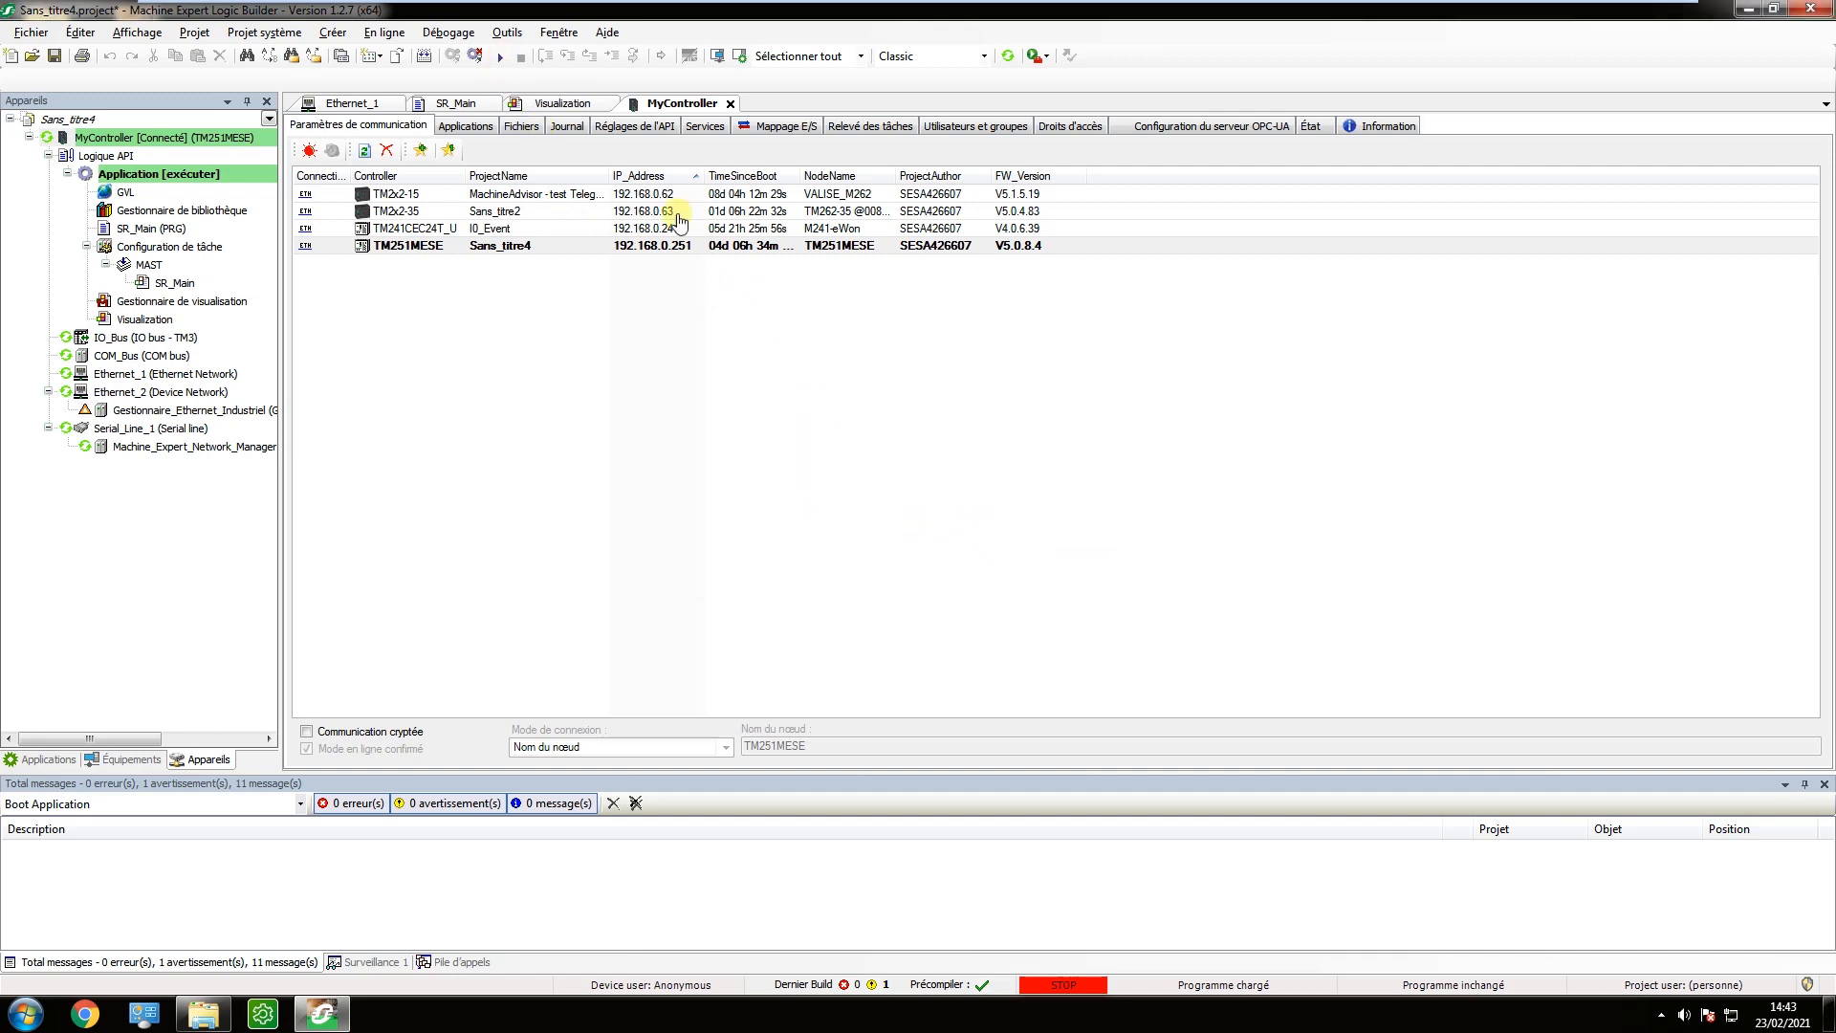
# Arrange the Visualization editor side by side with the SR_Main program.
pyautogui.click(536, 105)
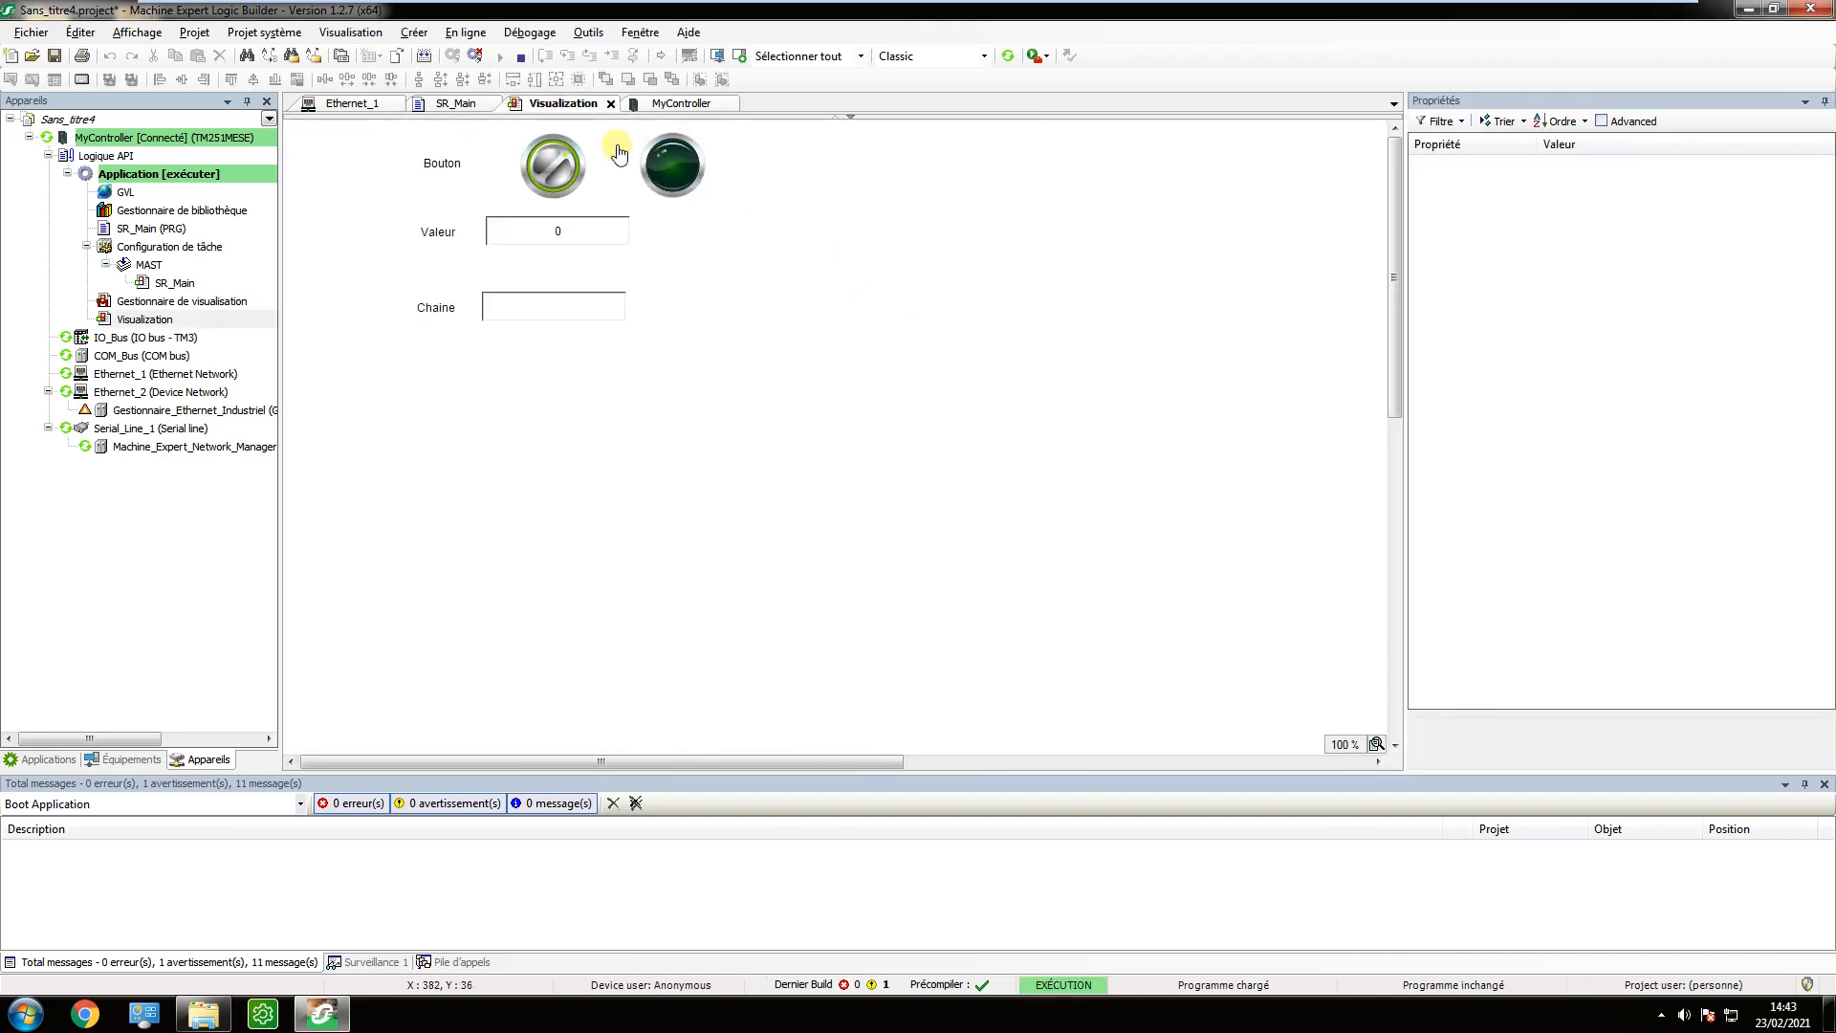
pyautogui.moveTo(563, 103); pyautogui.dragTo(869, 444)
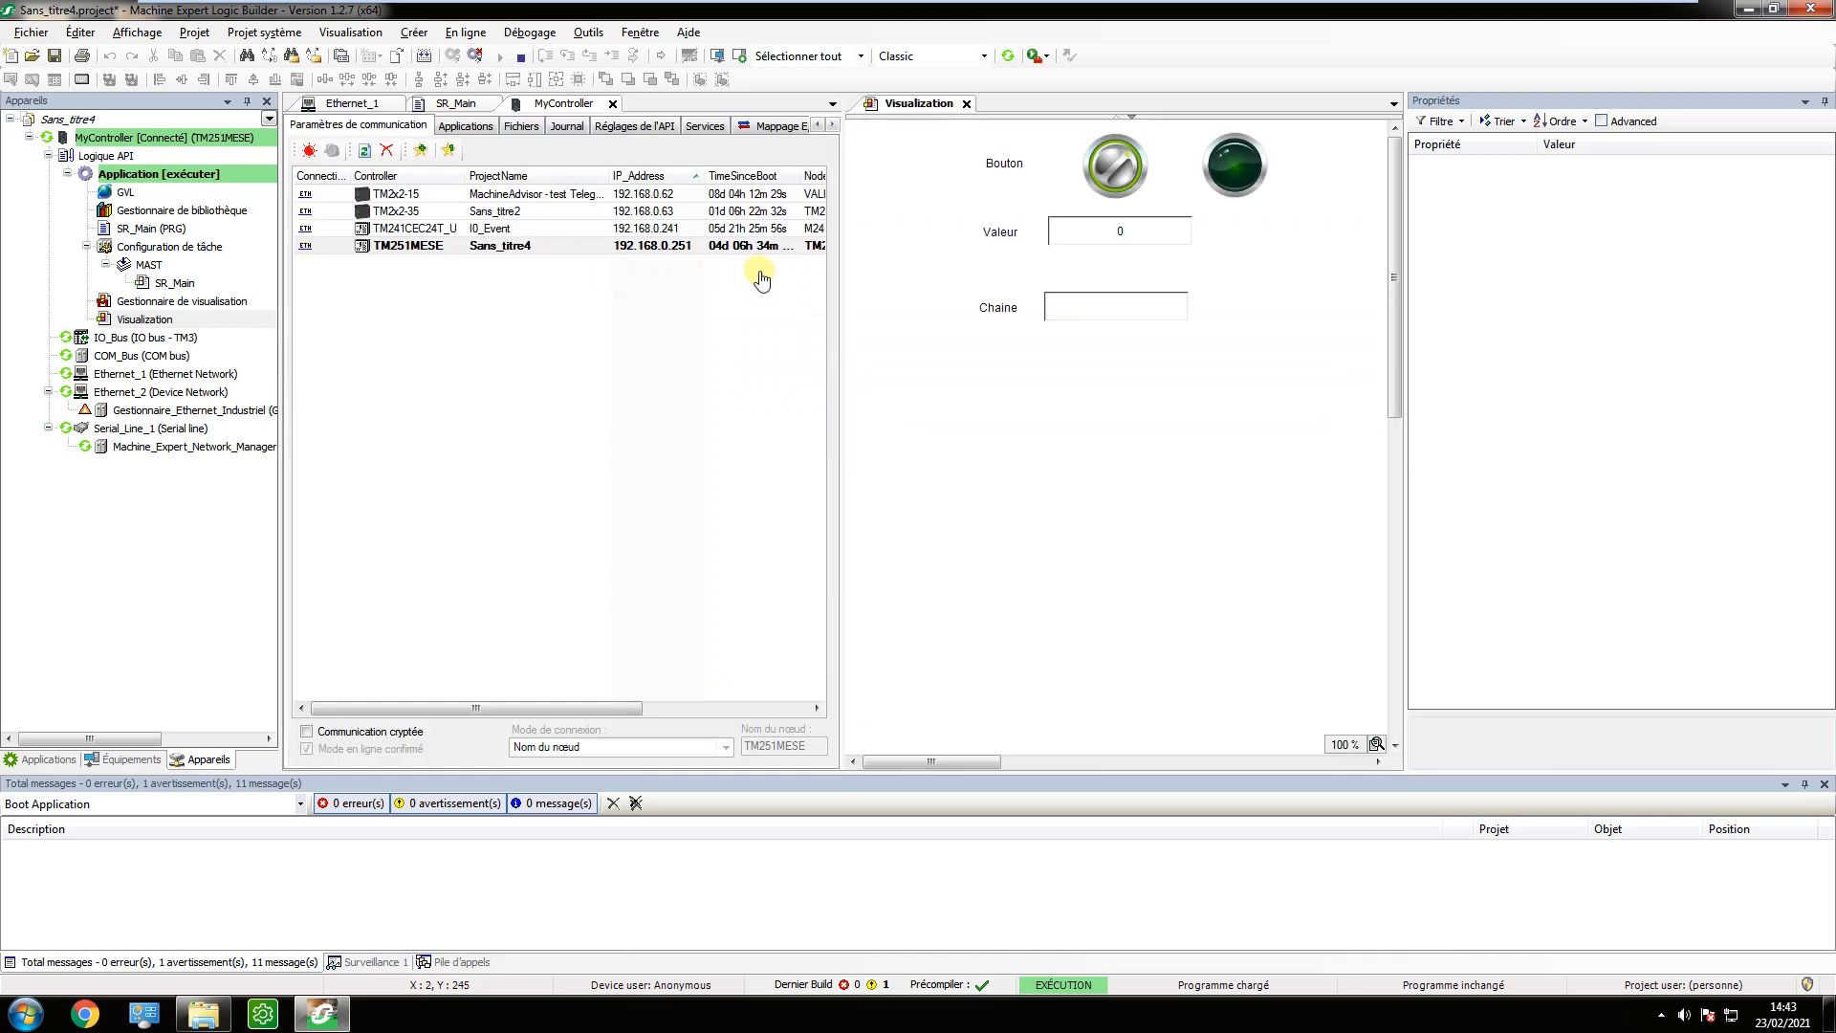
pyautogui.click(463, 103)
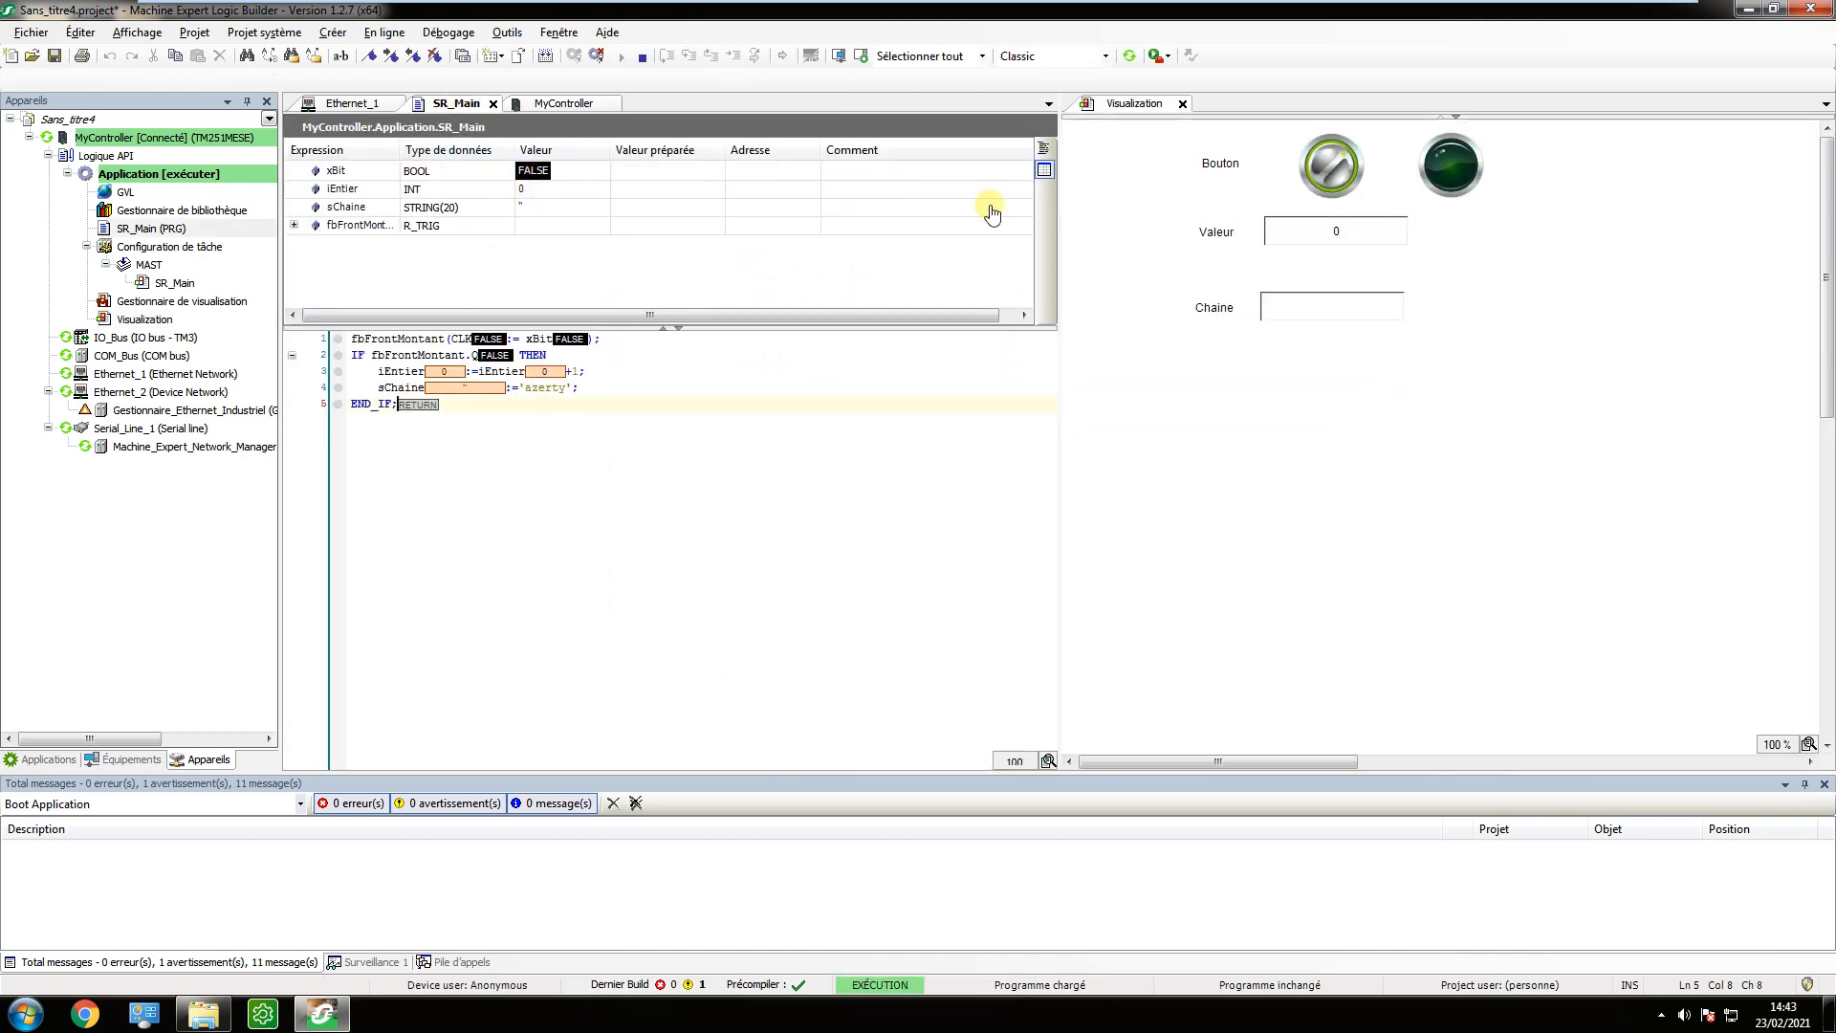
pyautogui.click(1171, 191)
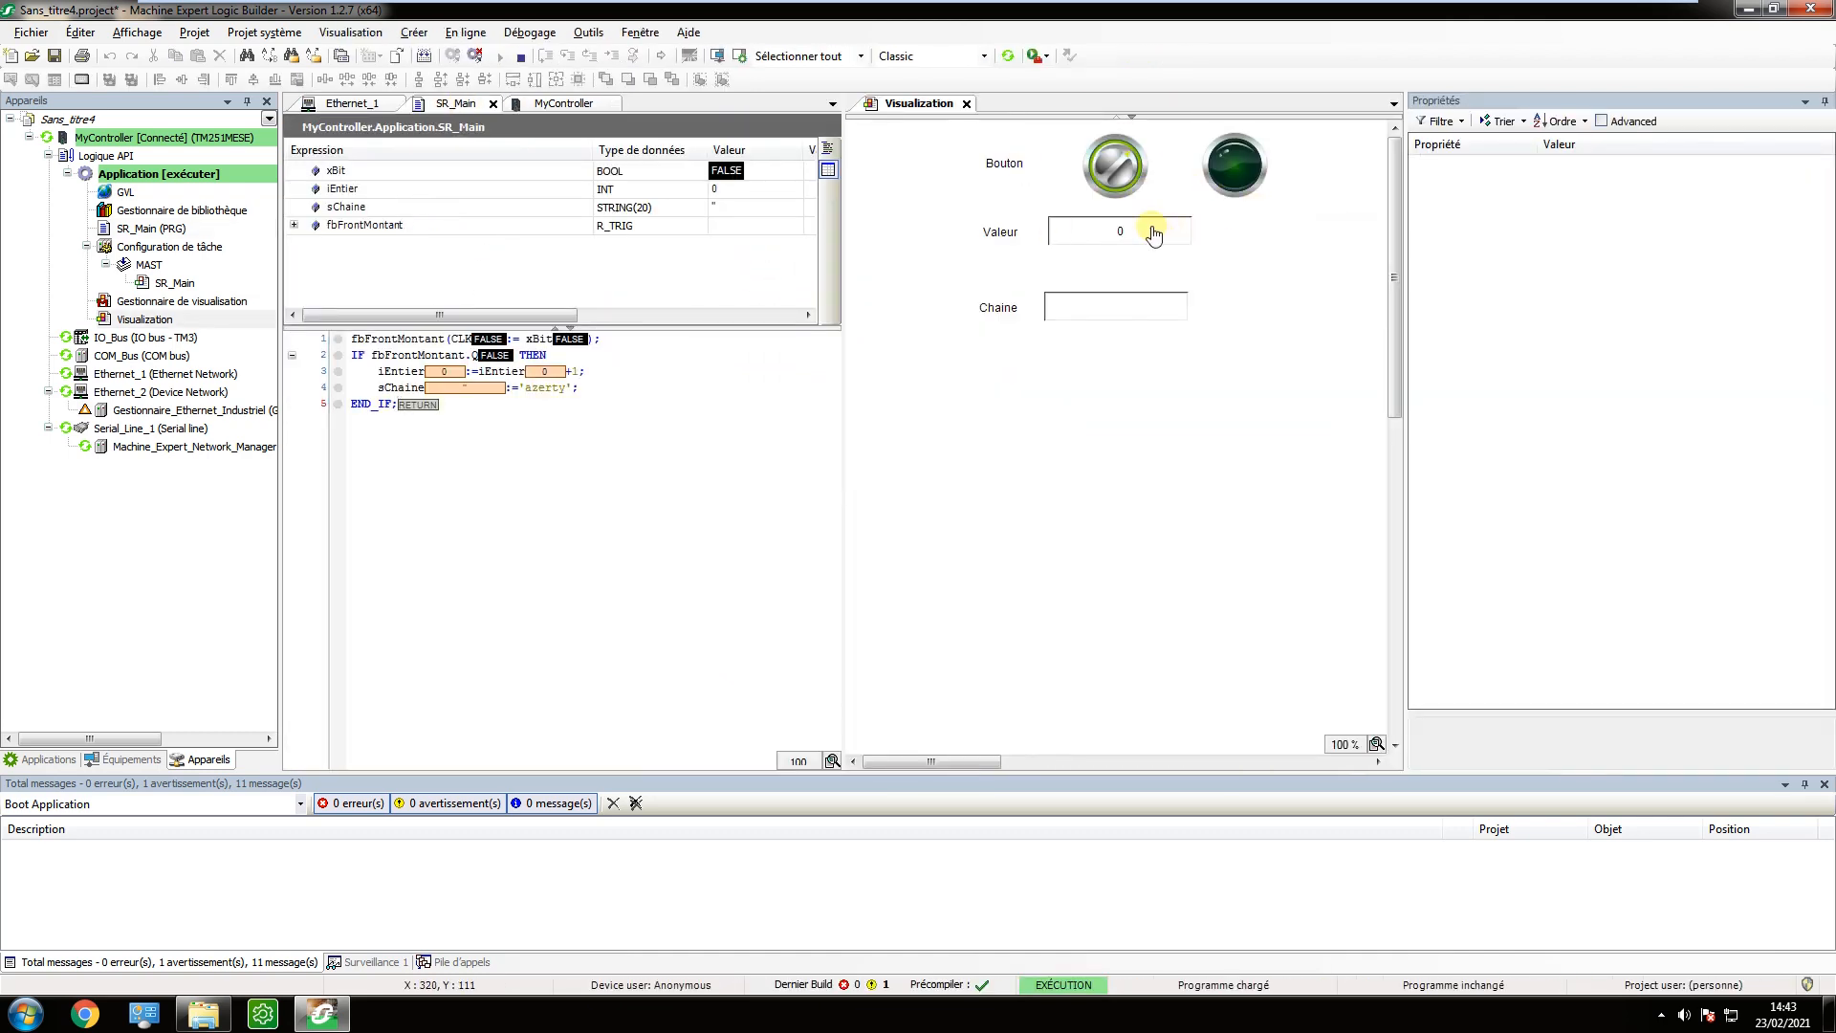
# Test the Bouton switch in the running visualisation by toggling it repeatedly.
pyautogui.click(1121, 171)
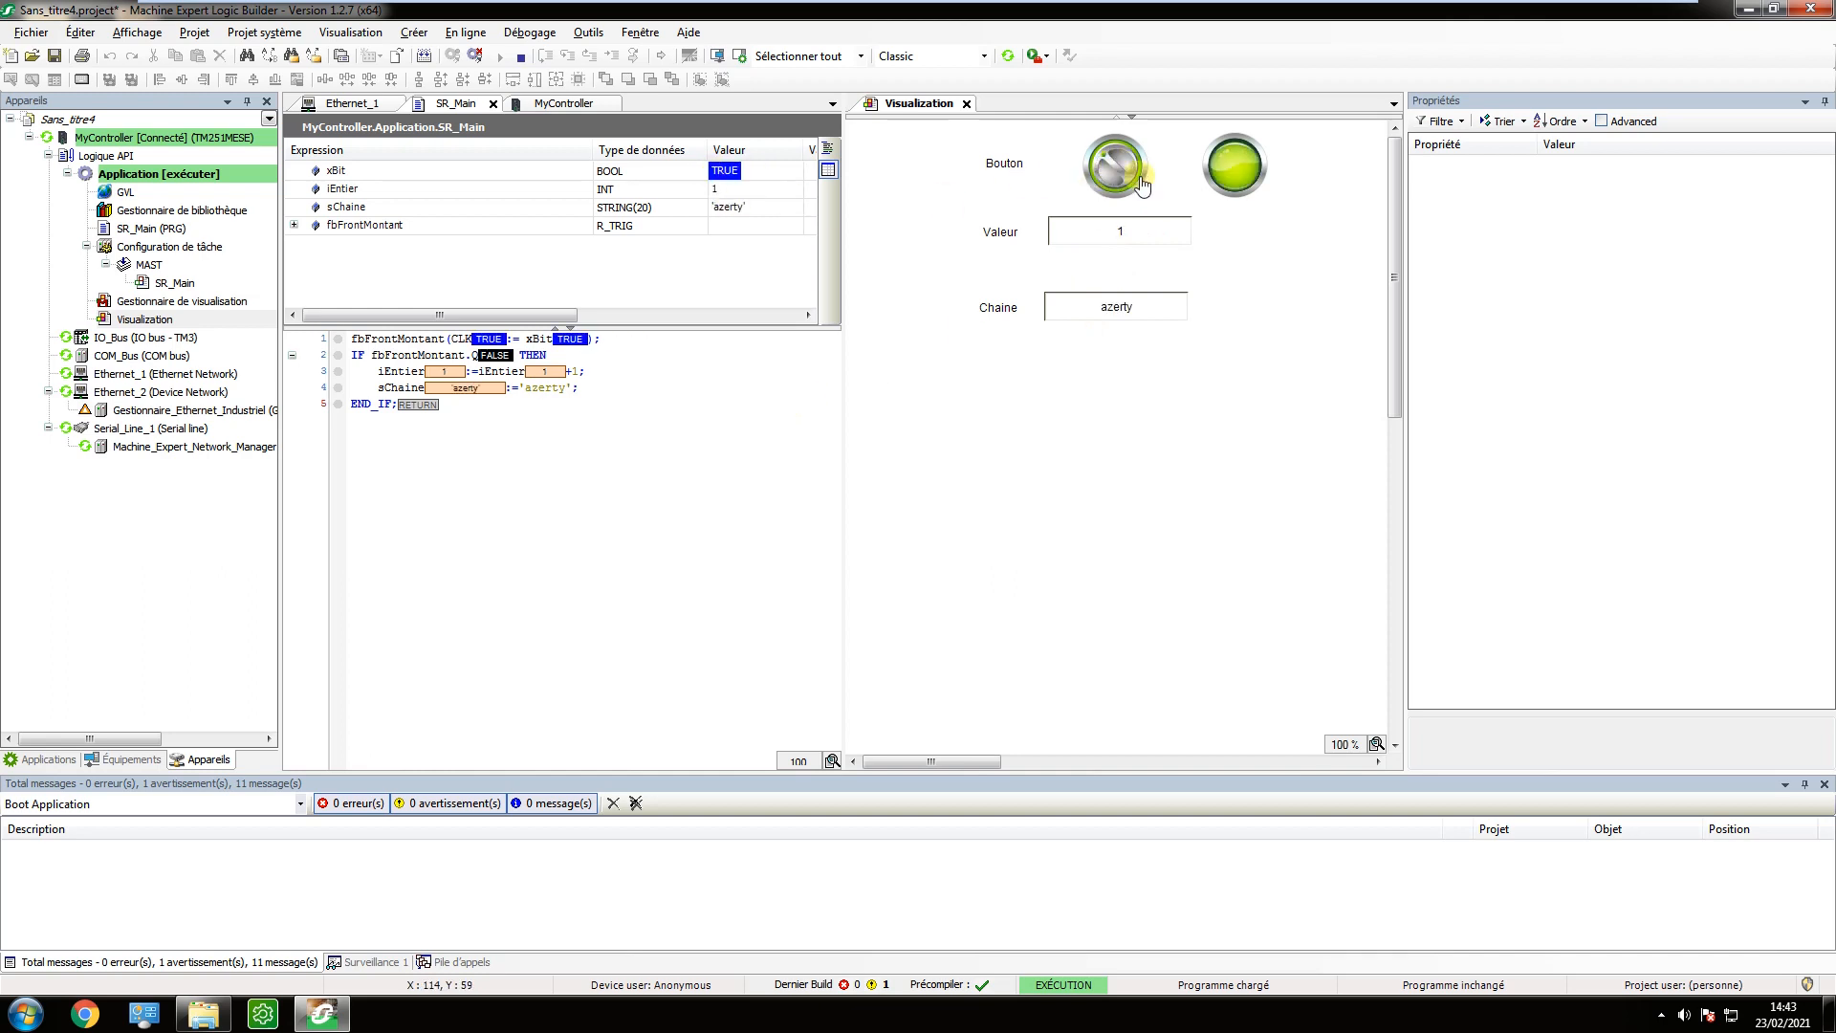
pyautogui.click(1121, 174)
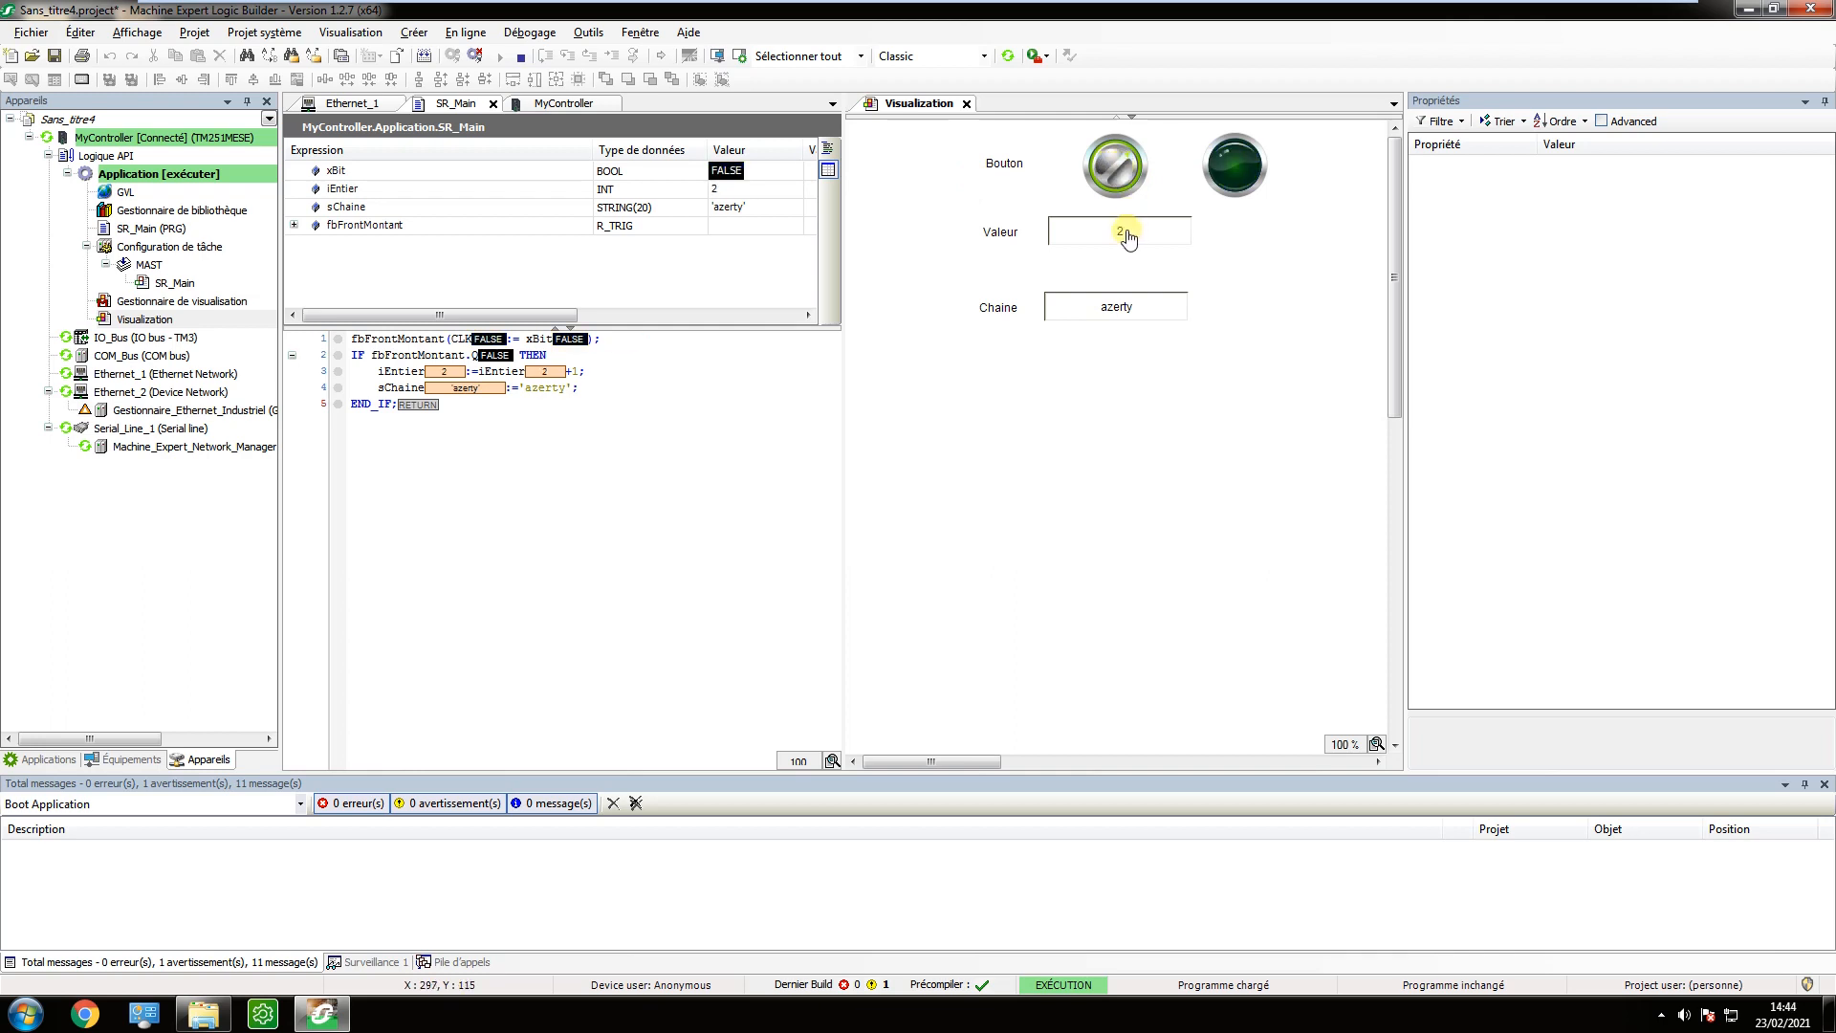
pyautogui.click(1124, 172)
pyautogui.click(1115, 172)
pyautogui.click(1115, 172)
# Write 123456 into the Chaine field of the running visualisation and operate the Bouton switch again.
pyautogui.click(1138, 316)
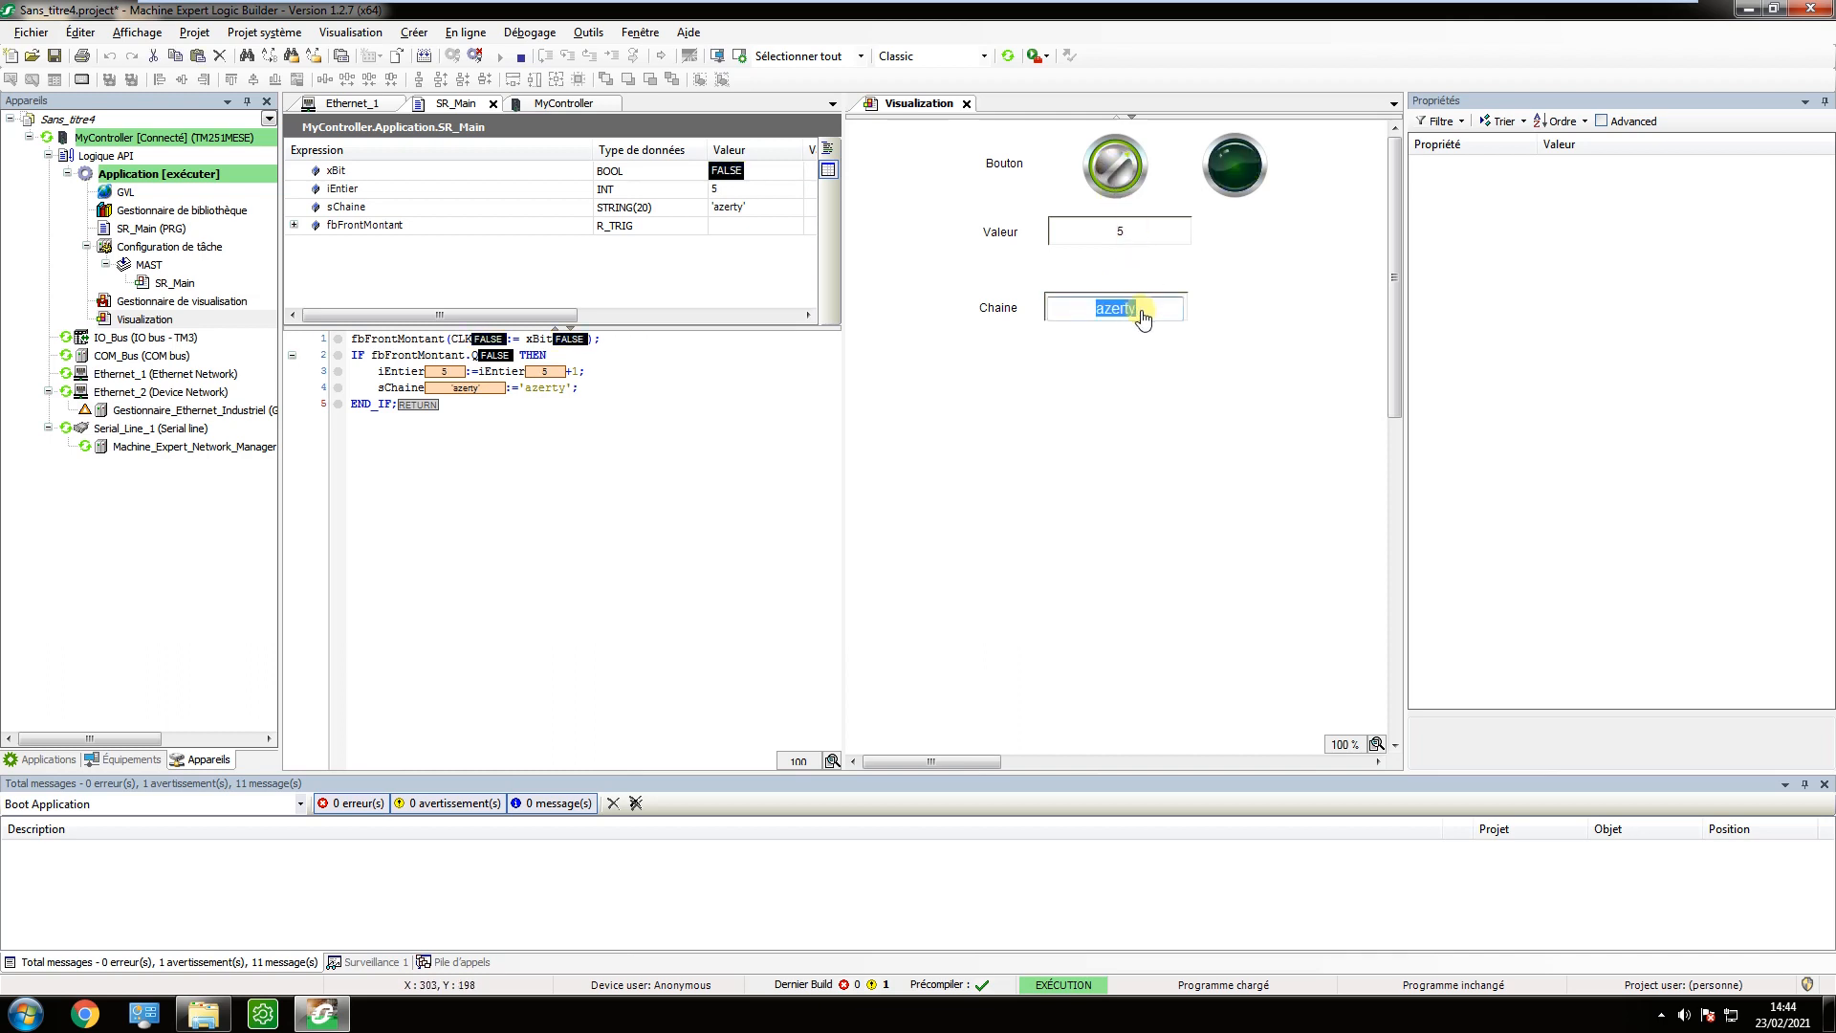
pyautogui.write('123456')
pyautogui.press('Return')
pyautogui.click(1113, 177)
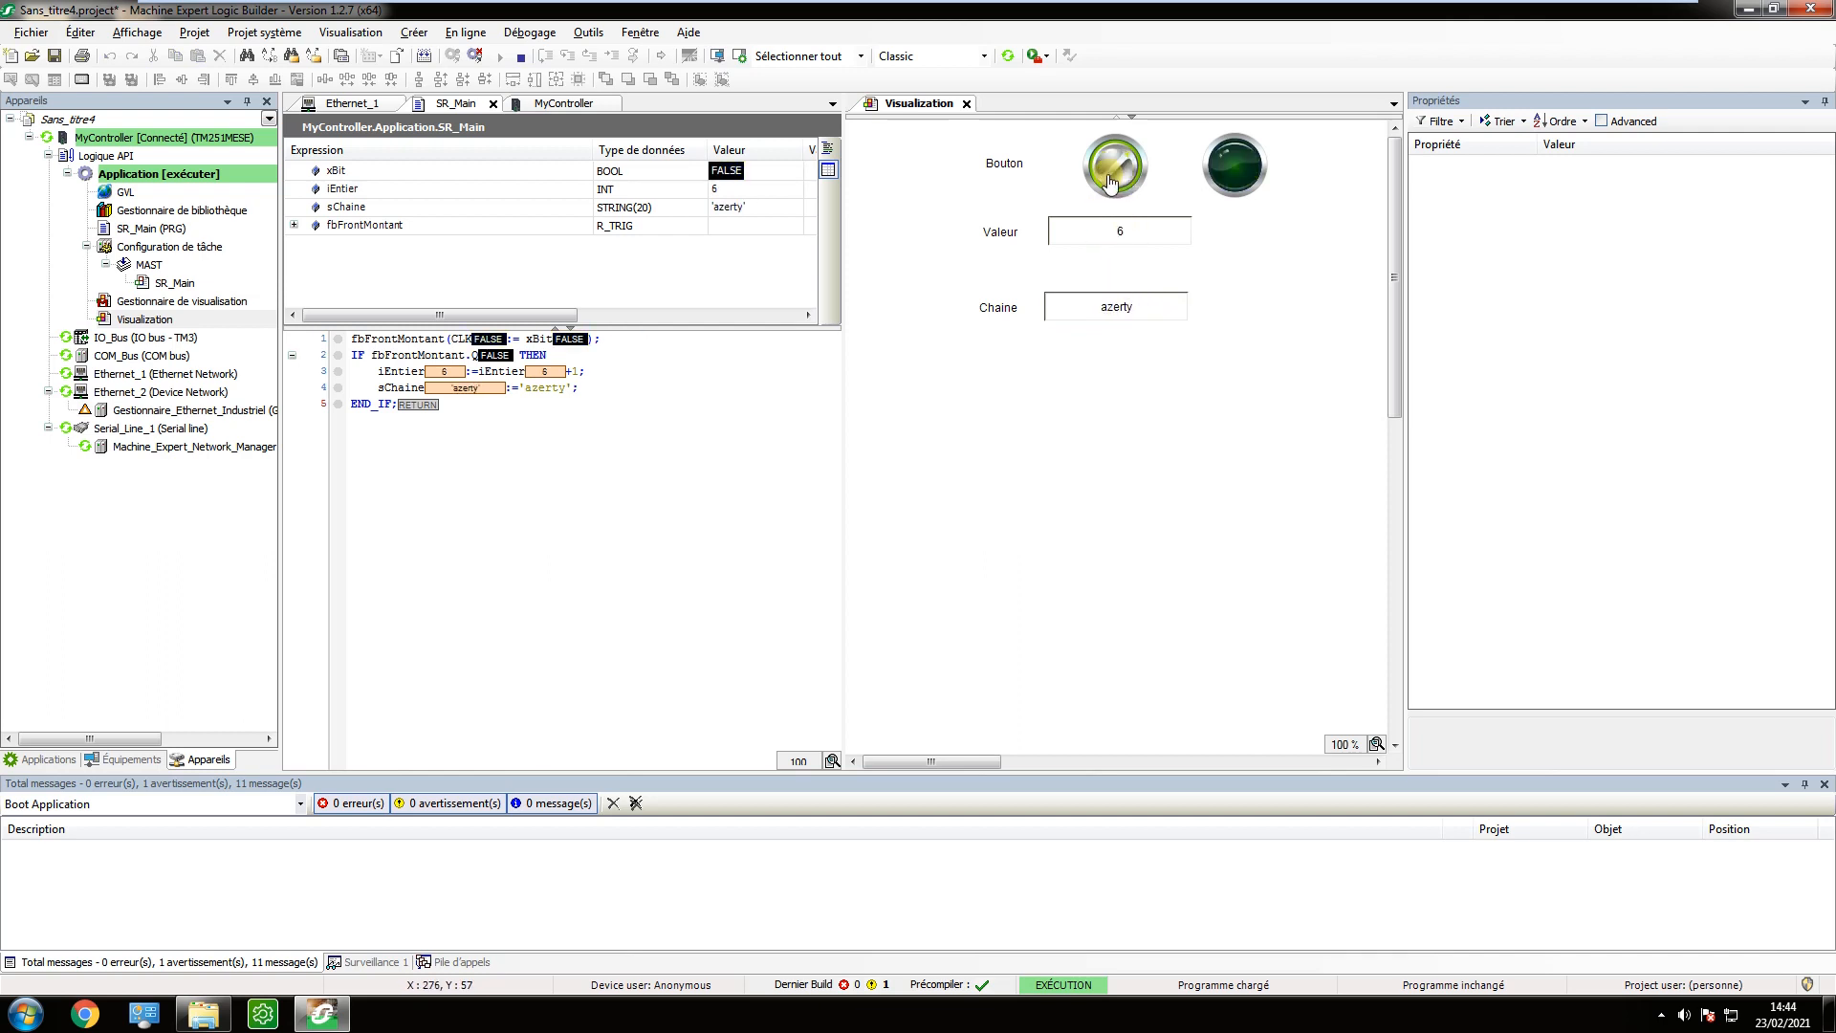
# Write -14 into the Valeur field of the running visualisation and toggle the Bouton switch.
pyautogui.click(1117, 231)
pyautogui.write('-1')
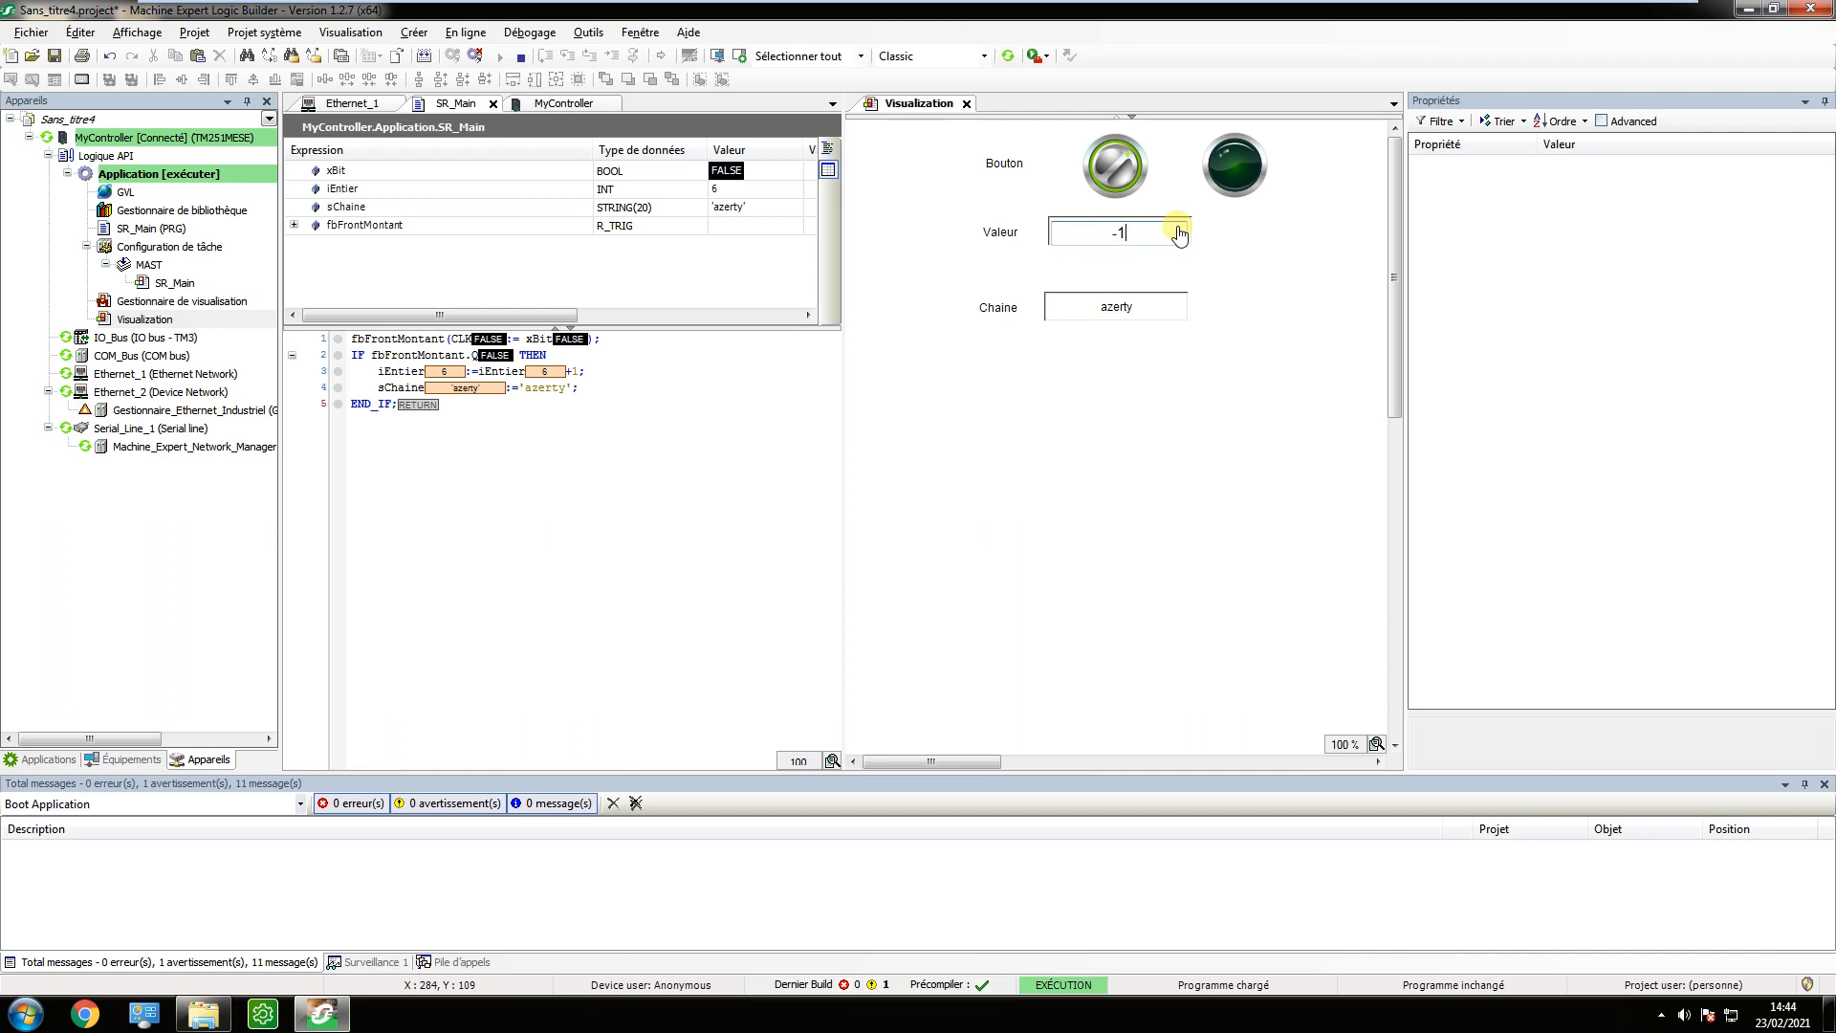
pyautogui.write('4')
pyautogui.press('Return')
pyautogui.click(1115, 178)
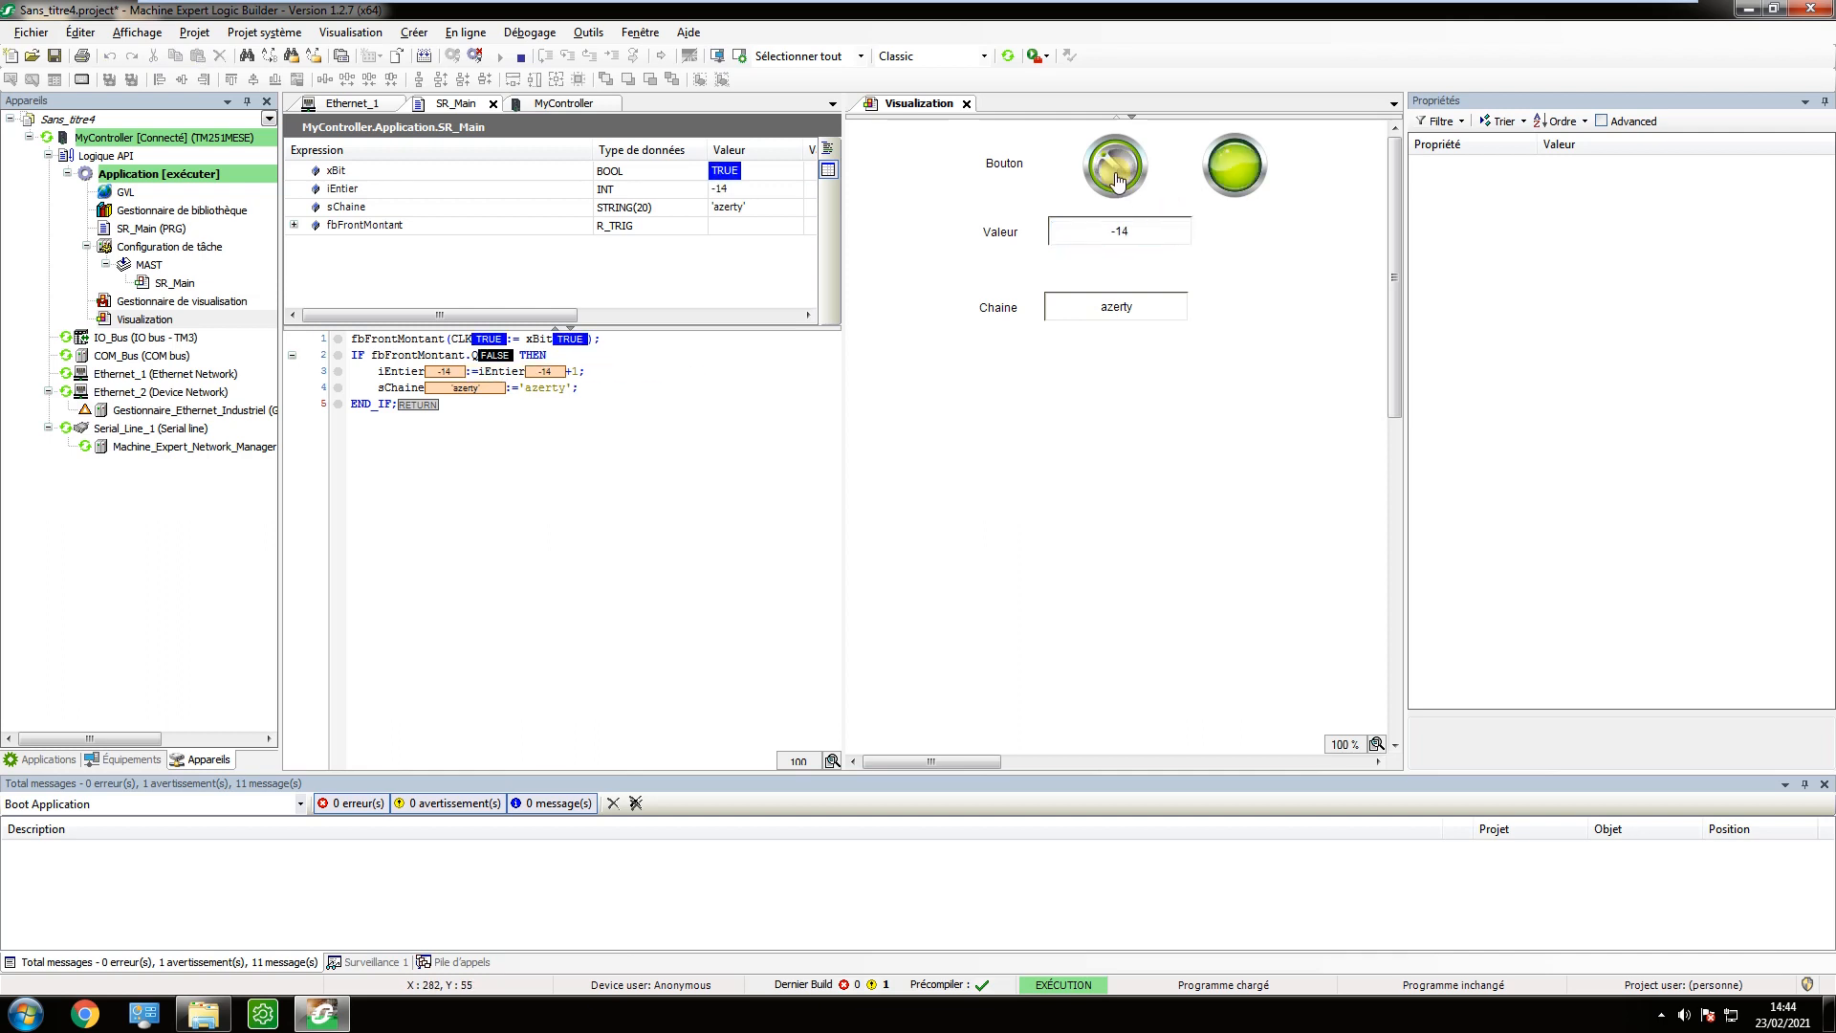
pyautogui.click(1118, 173)
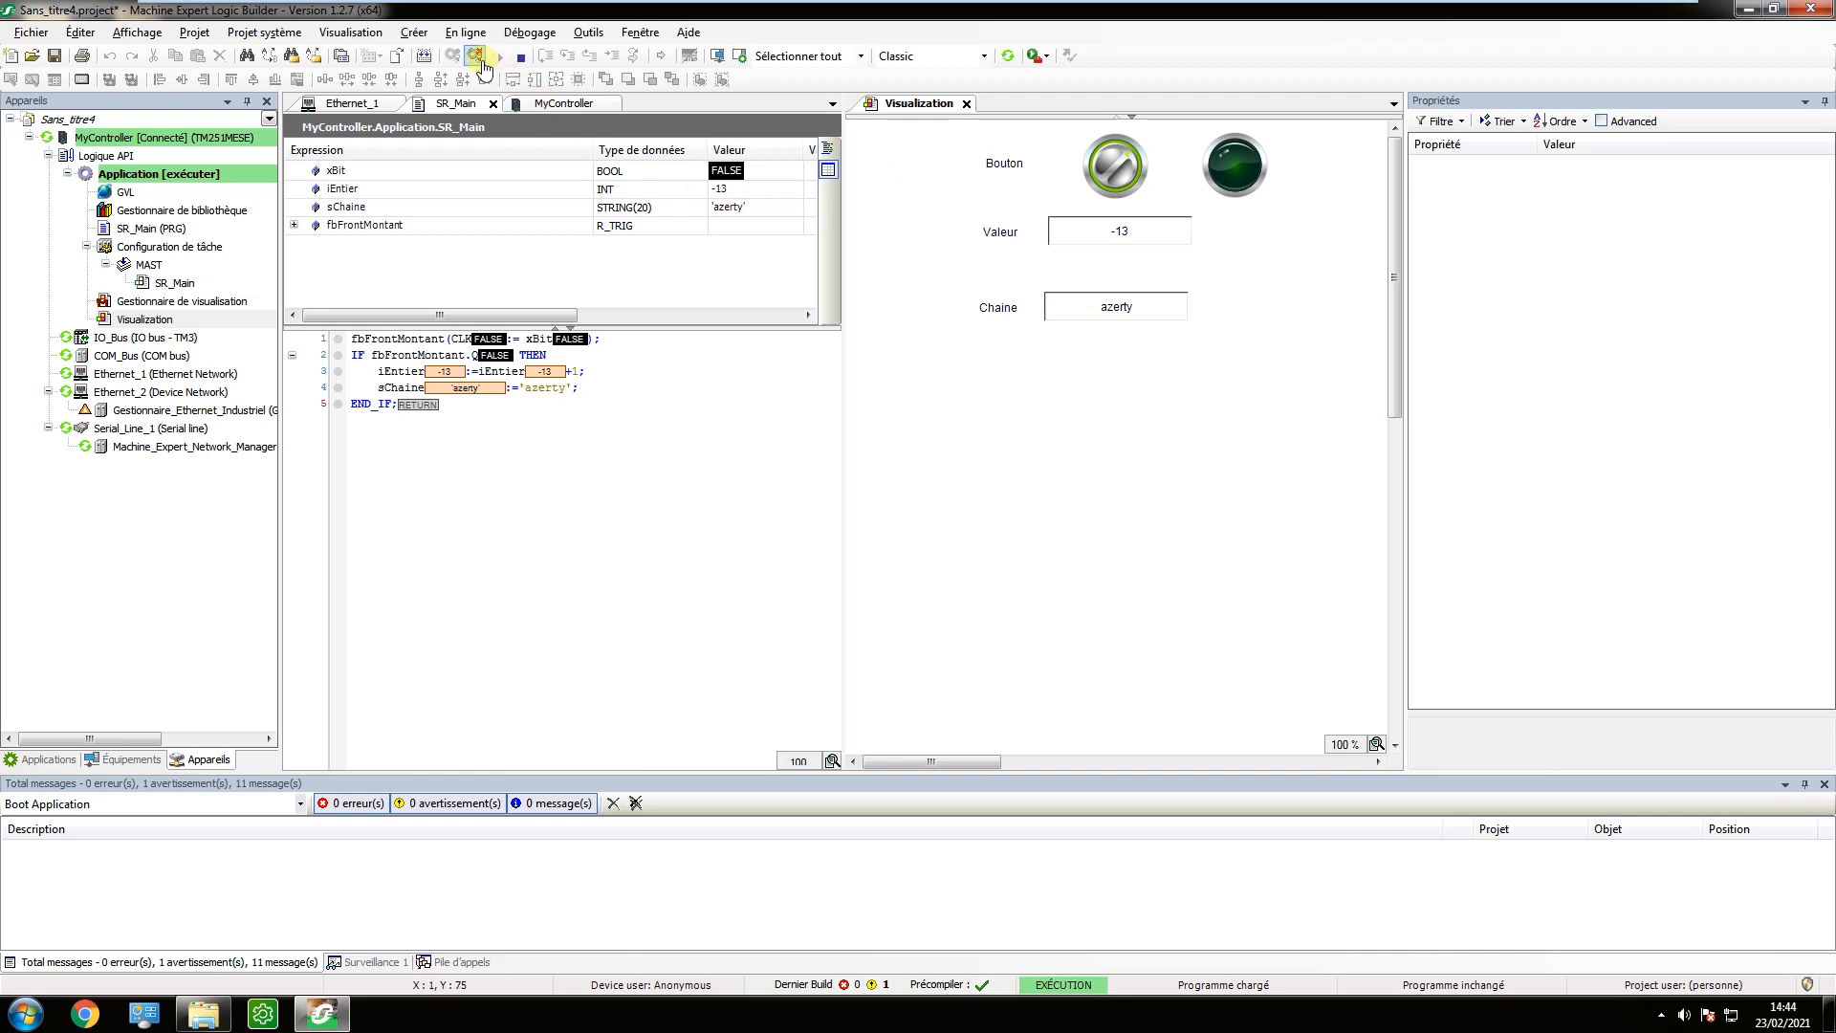
# Disconnect from the controller and add a web visualisation named WebVisualization to Gestionnaire de visualisation.
pyautogui.click(475, 55)
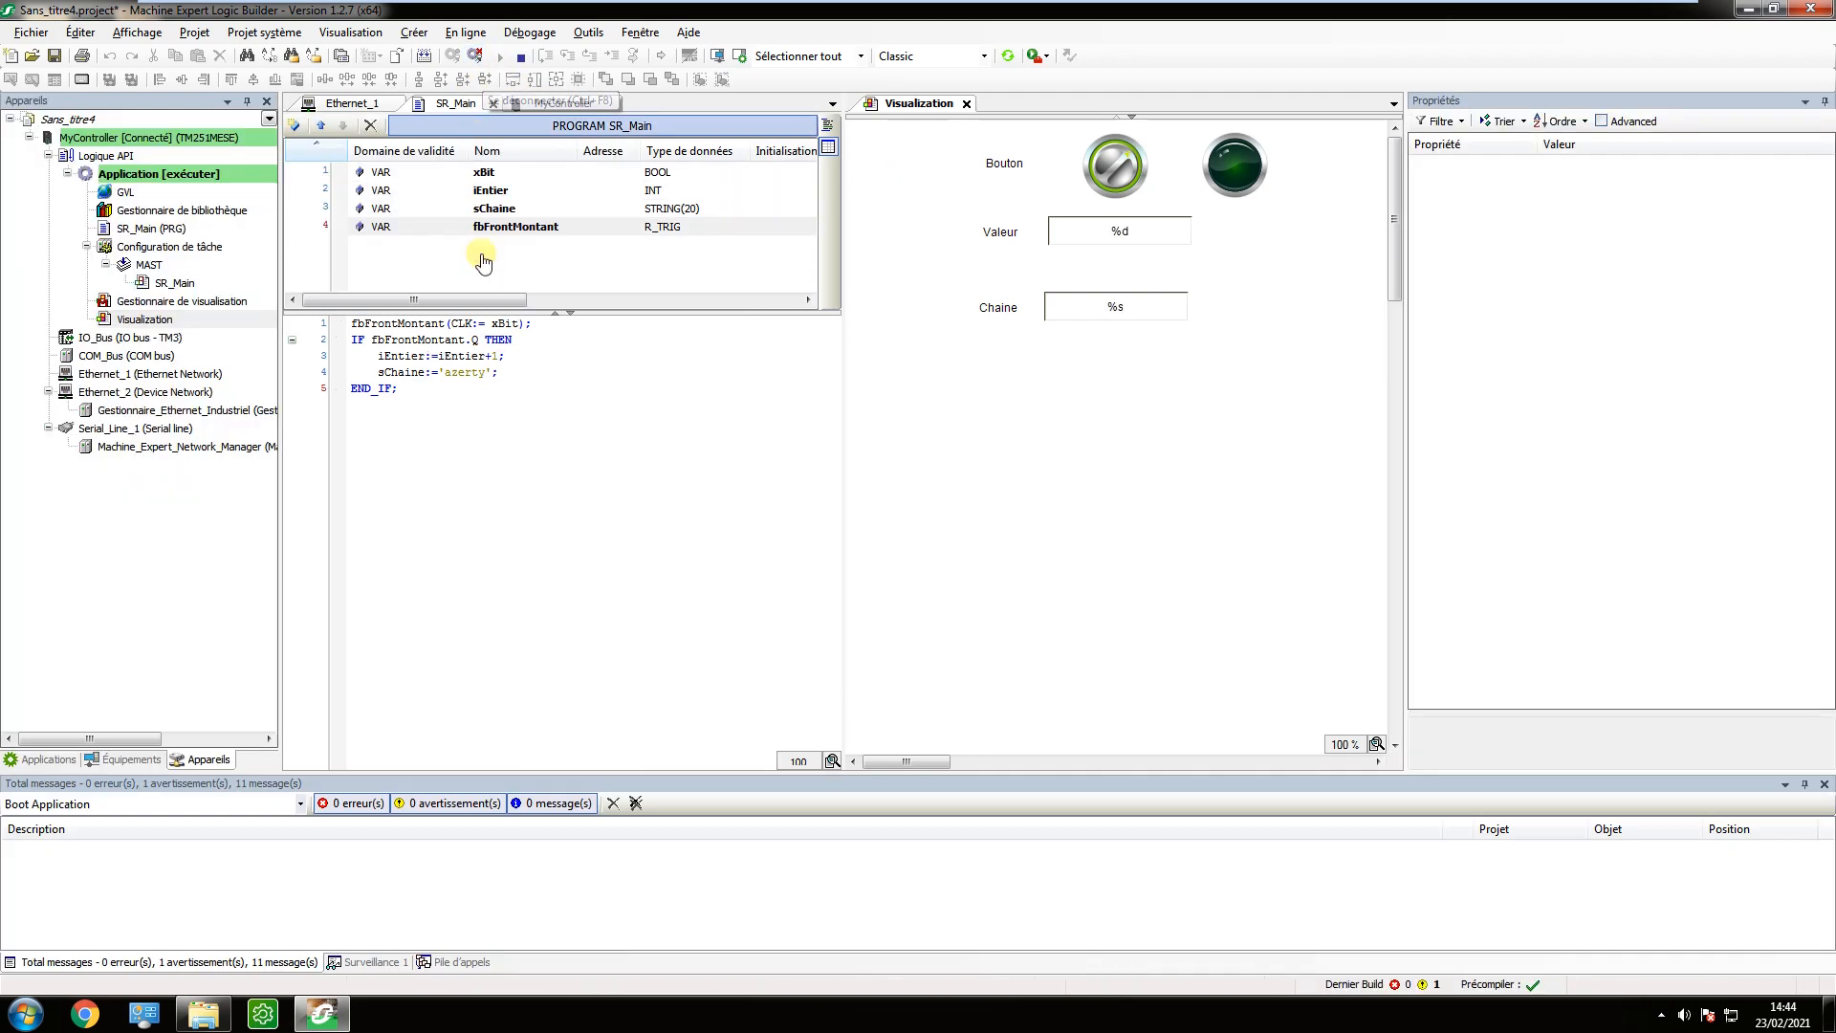
pyautogui.click(158, 301)
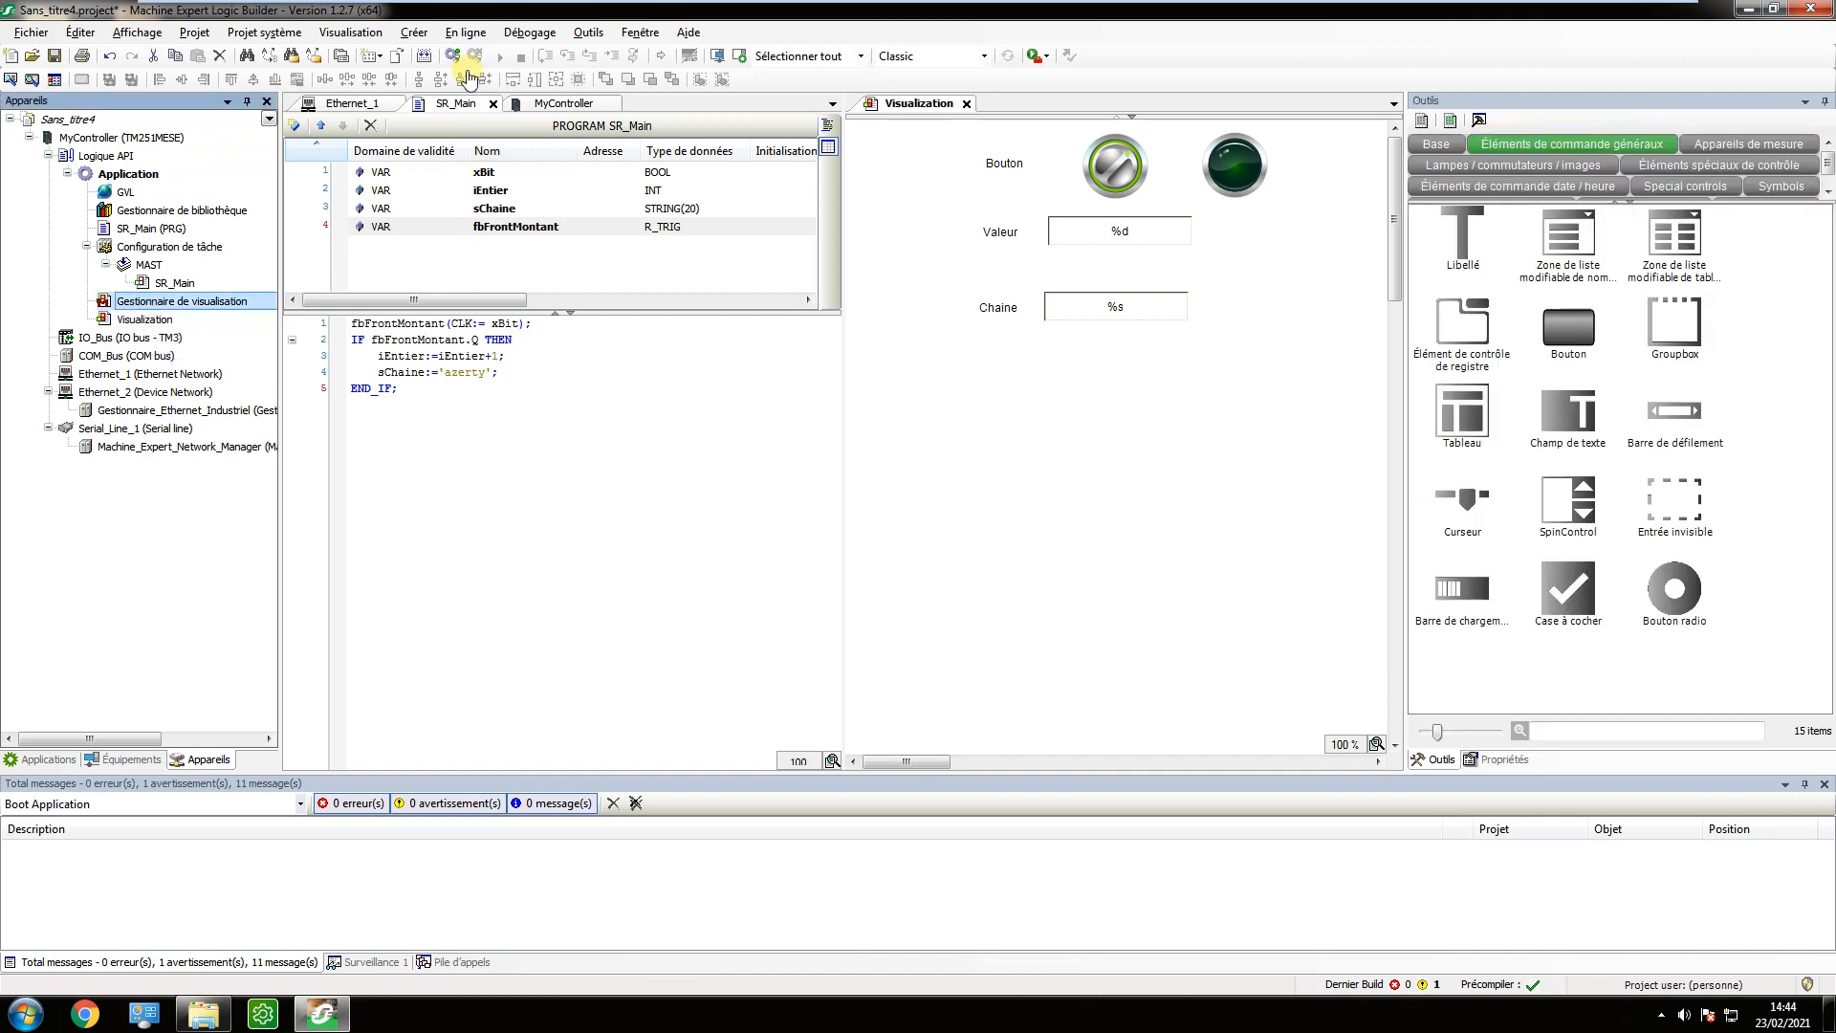
pyautogui.rightClick(139, 304)
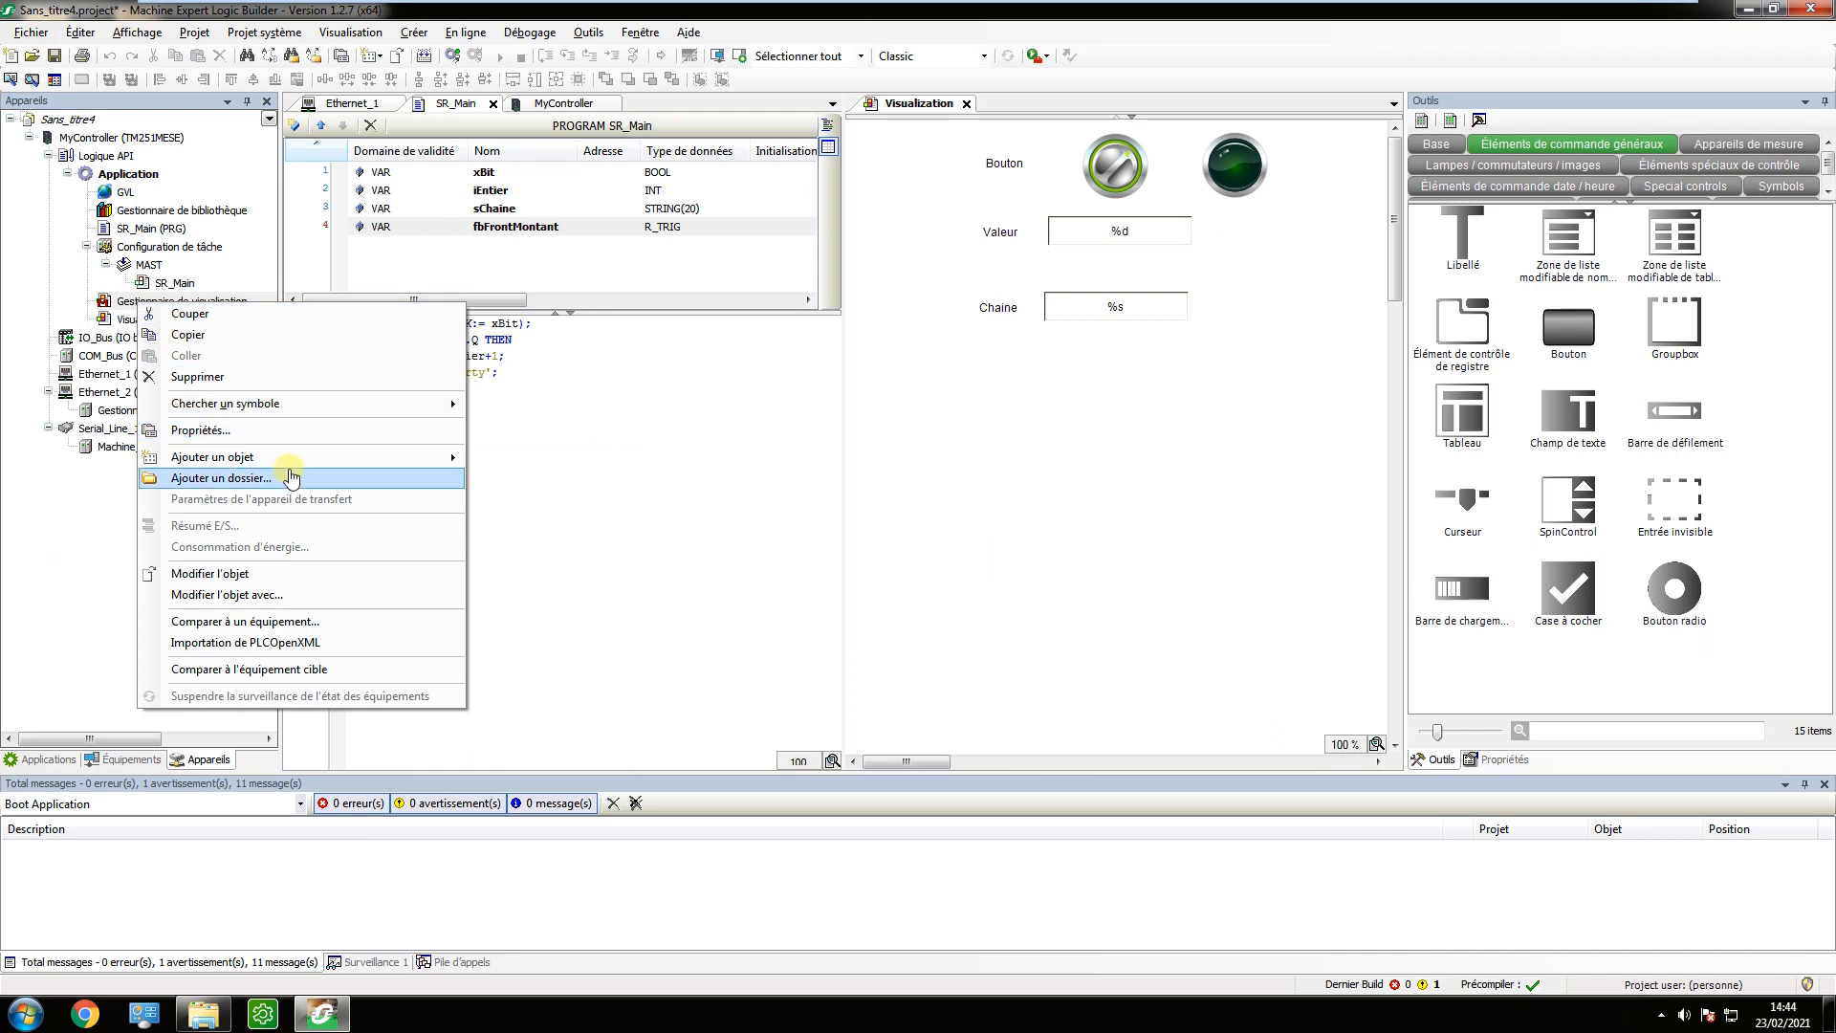
pyautogui.moveTo(325, 459)
pyautogui.click(503, 483)
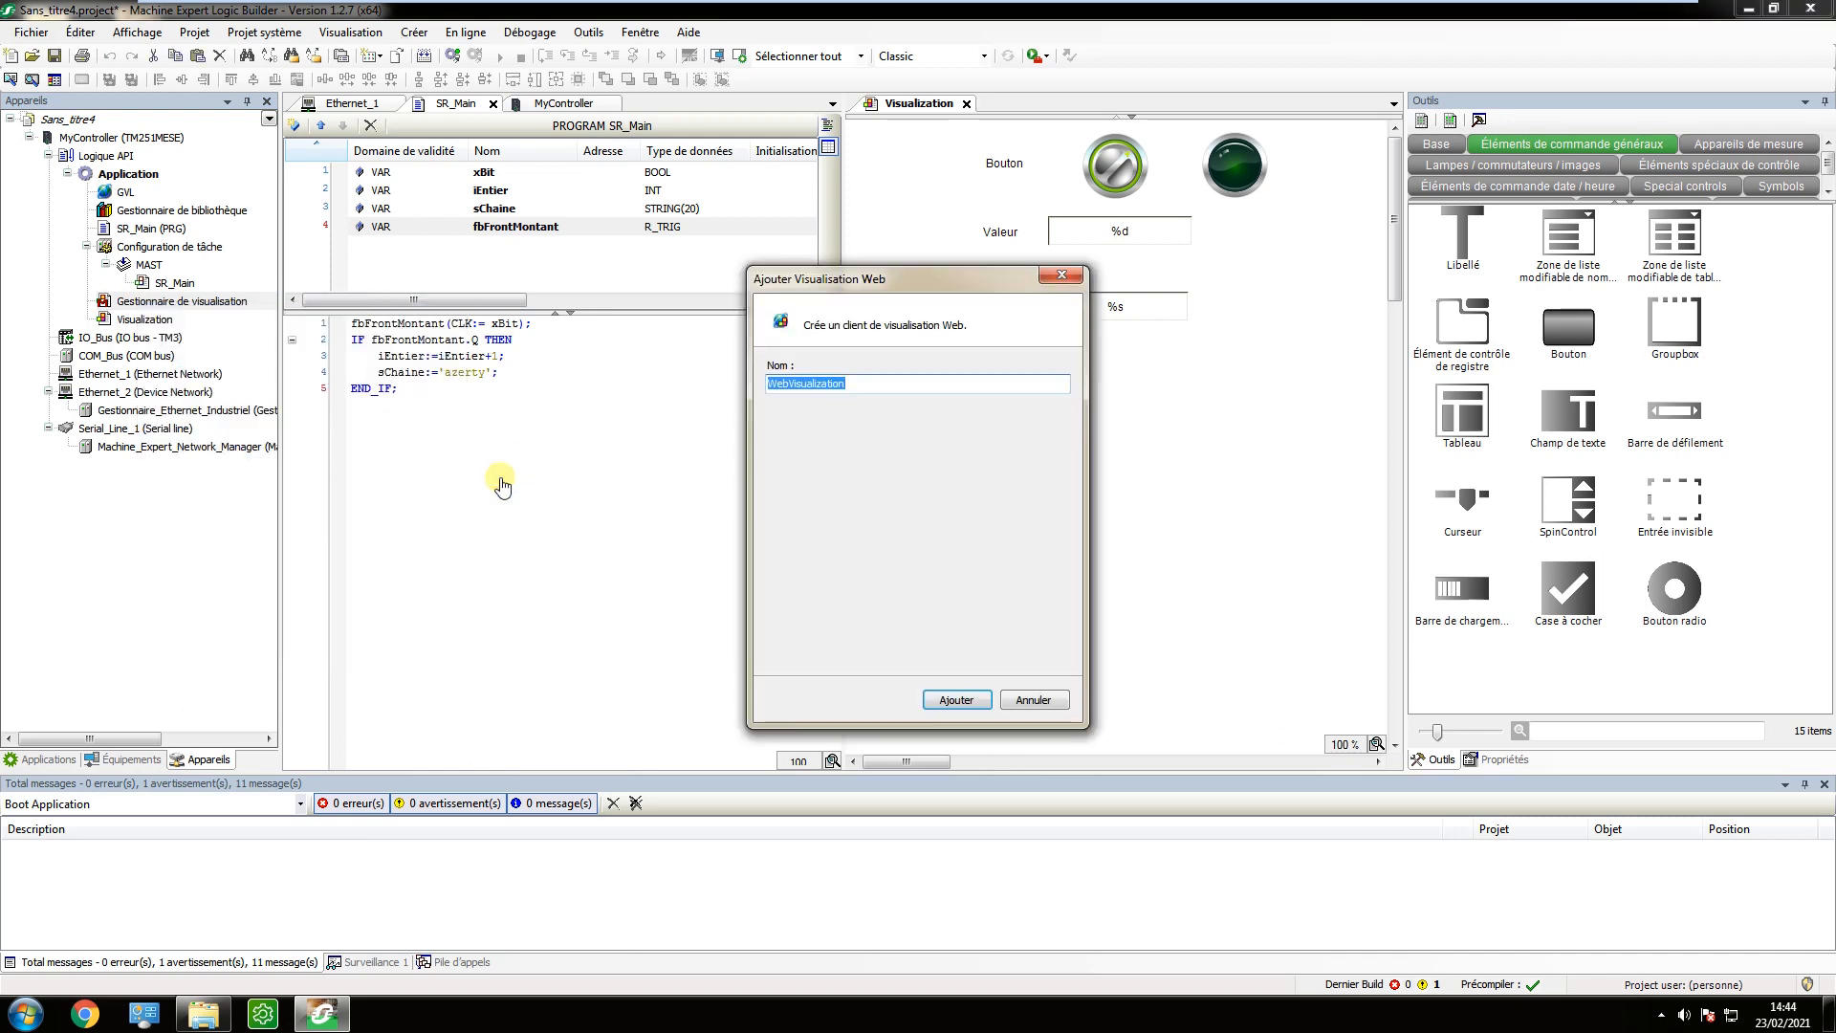
pyautogui.click(956, 699)
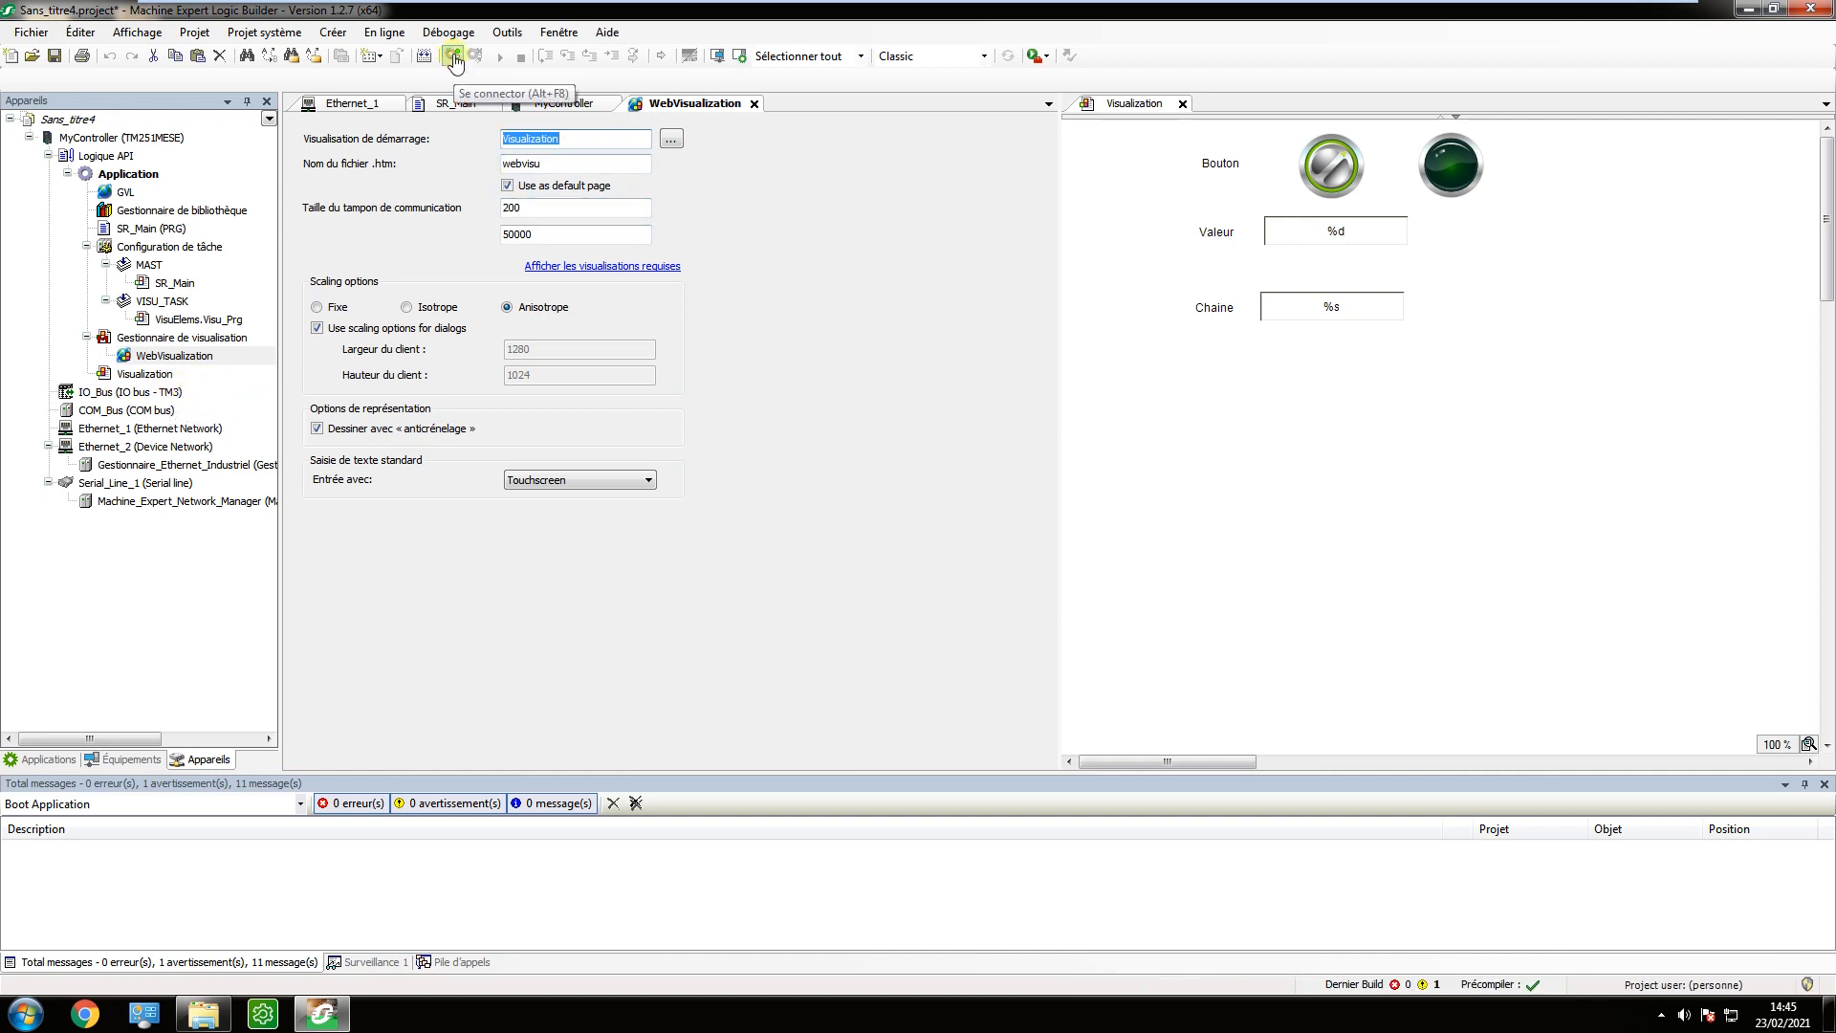
# Reconnect to the controller, load the latest code changes including WebVisualization and start the application.
pyautogui.click(453, 56)
pyautogui.click(779, 574)
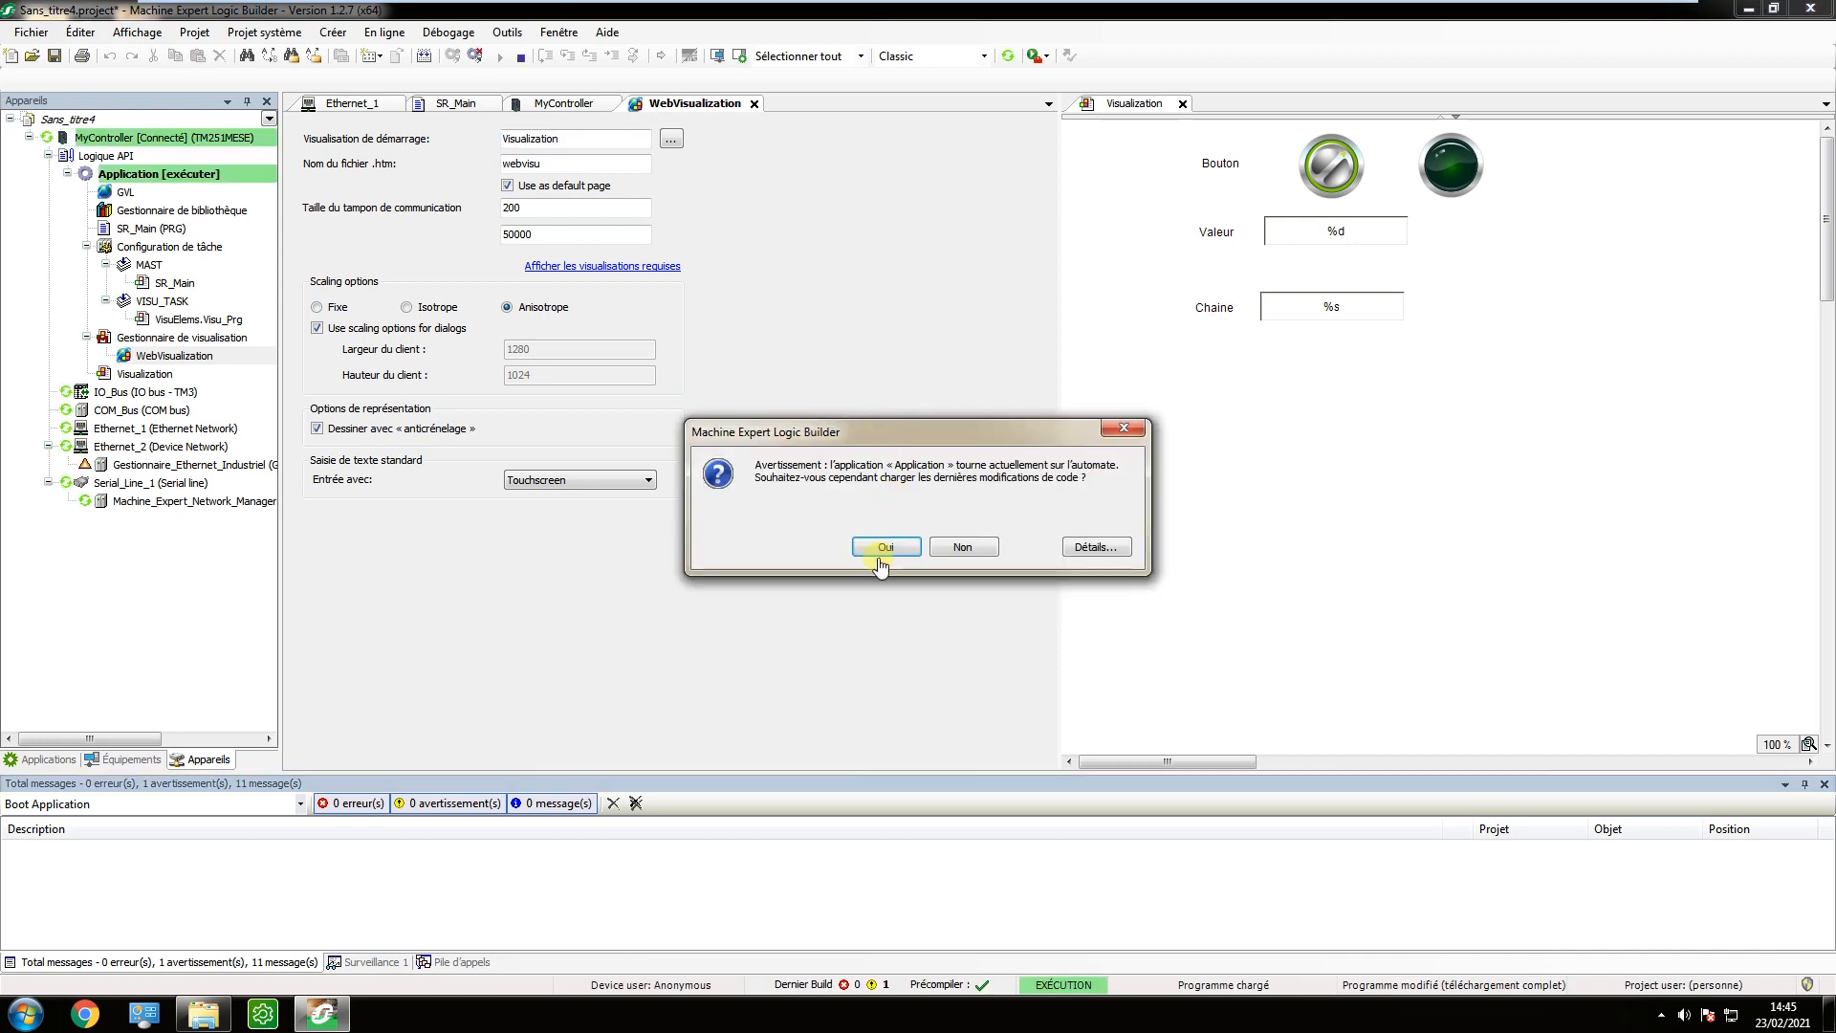
pyautogui.click(888, 546)
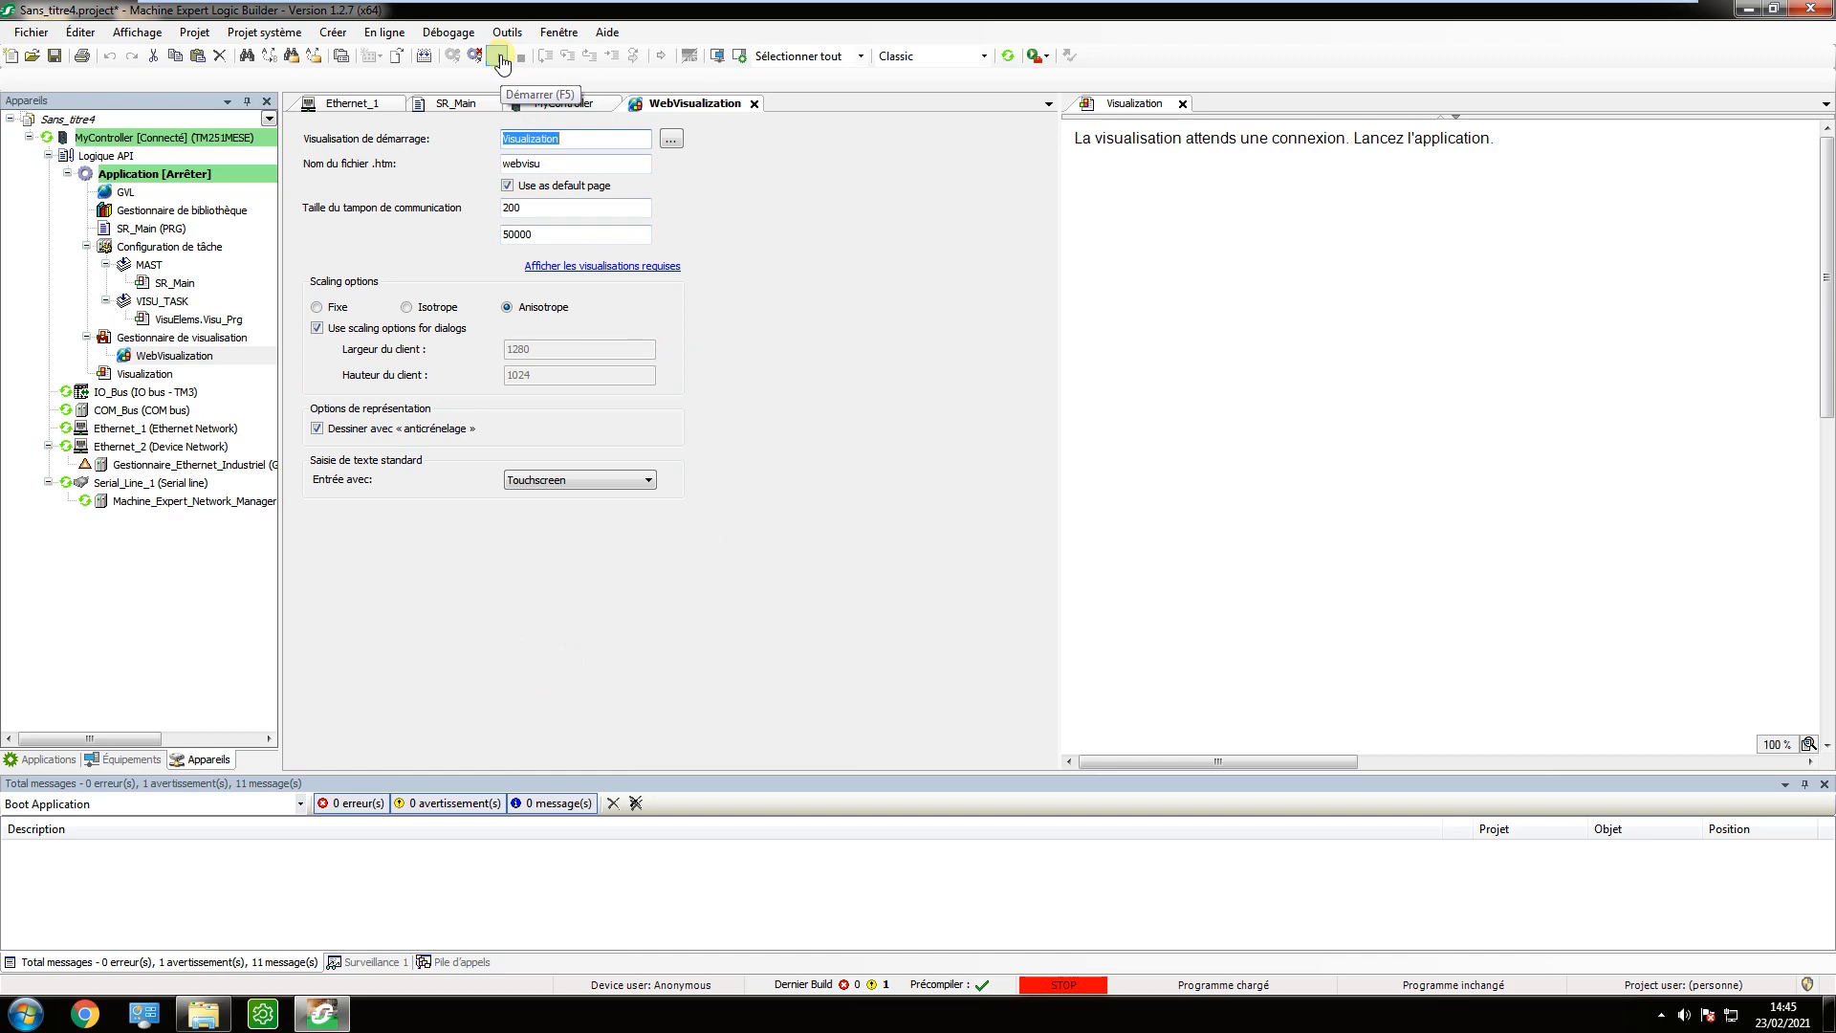
pyautogui.click(499, 58)
pyautogui.click(970, 574)
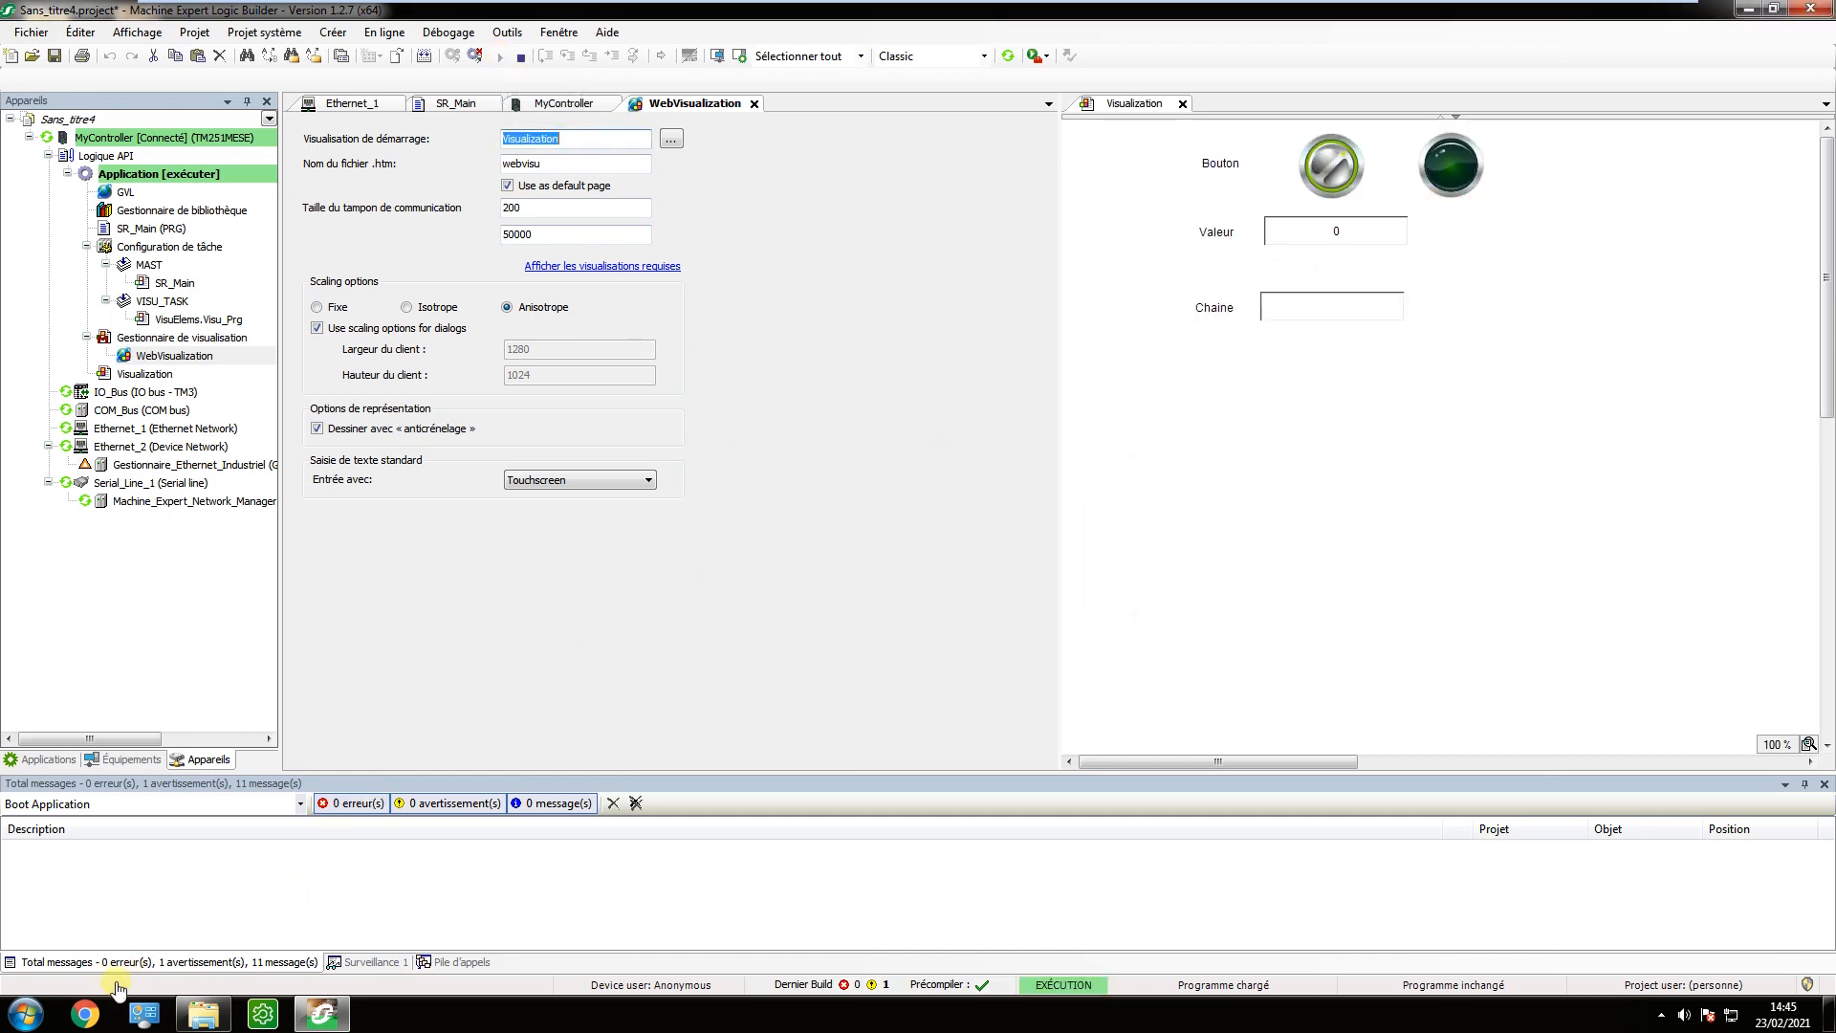
# Switch to Chrome and try to open the web visualisation at 192.168.0.251:8080/webvisu.htm.
pyautogui.click(84, 1014)
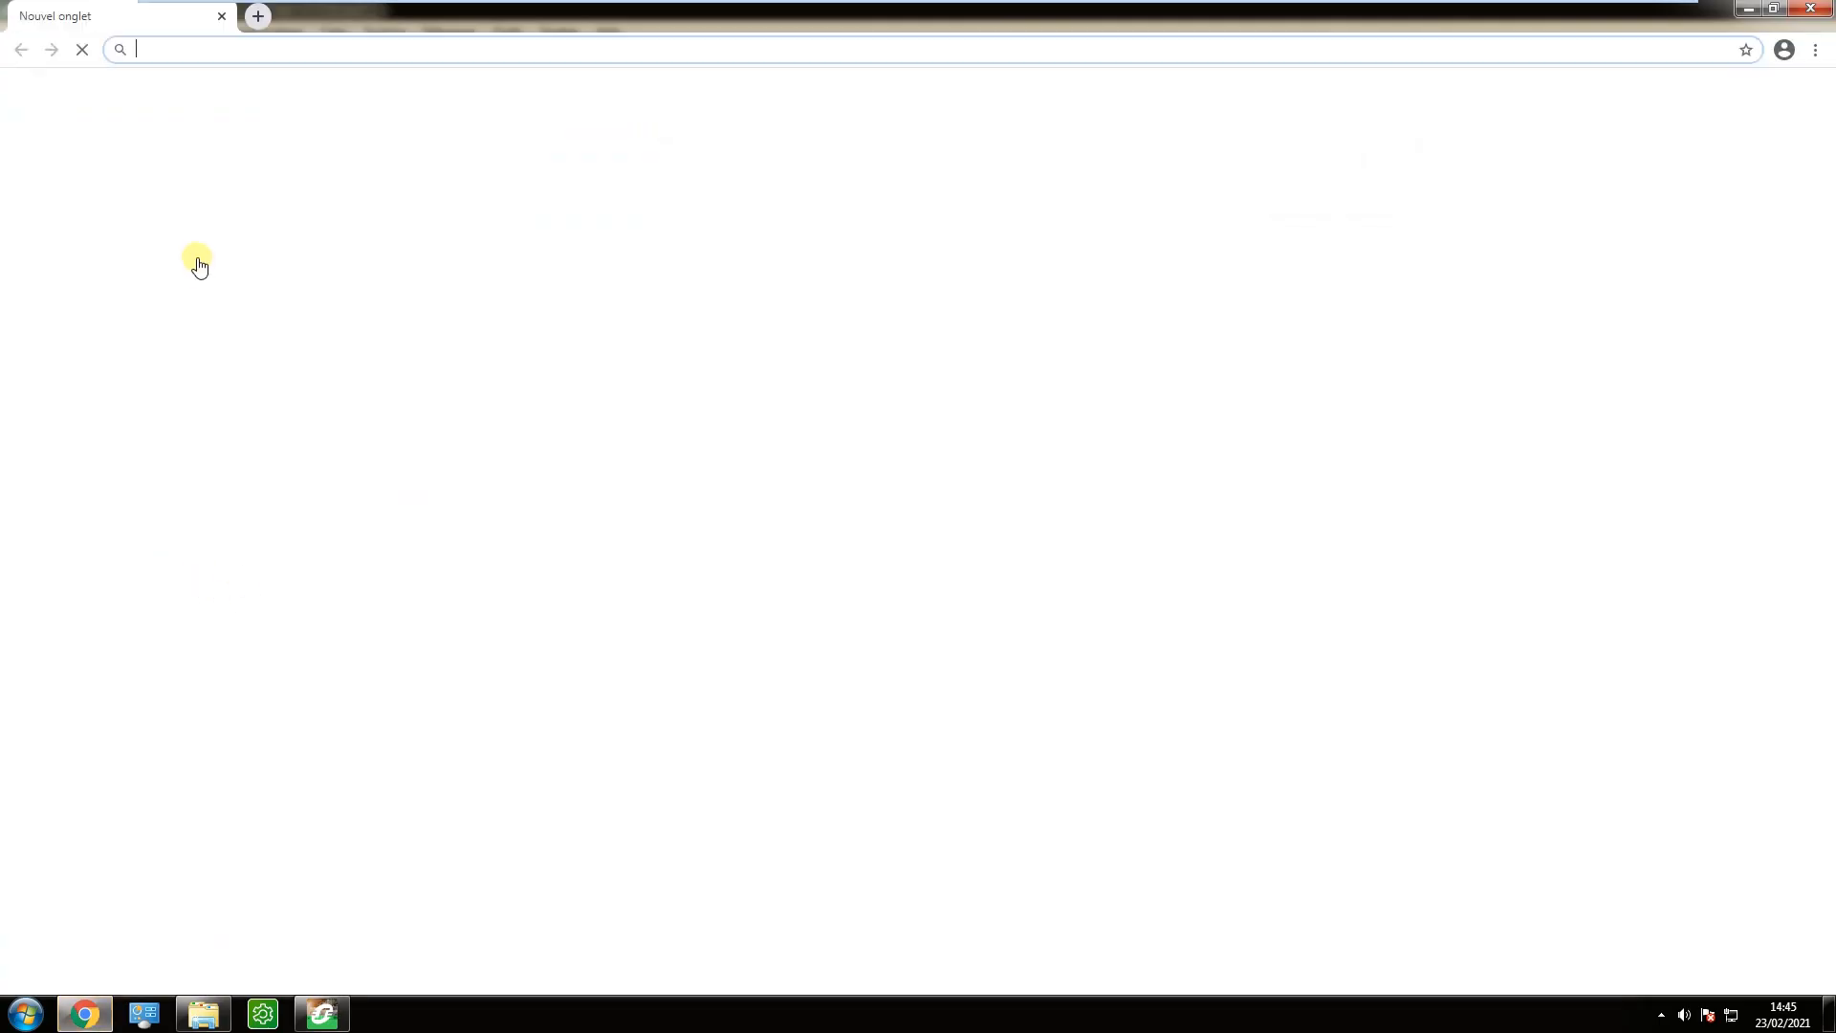
pyautogui.click(151, 50)
pyautogui.write('192.168.')
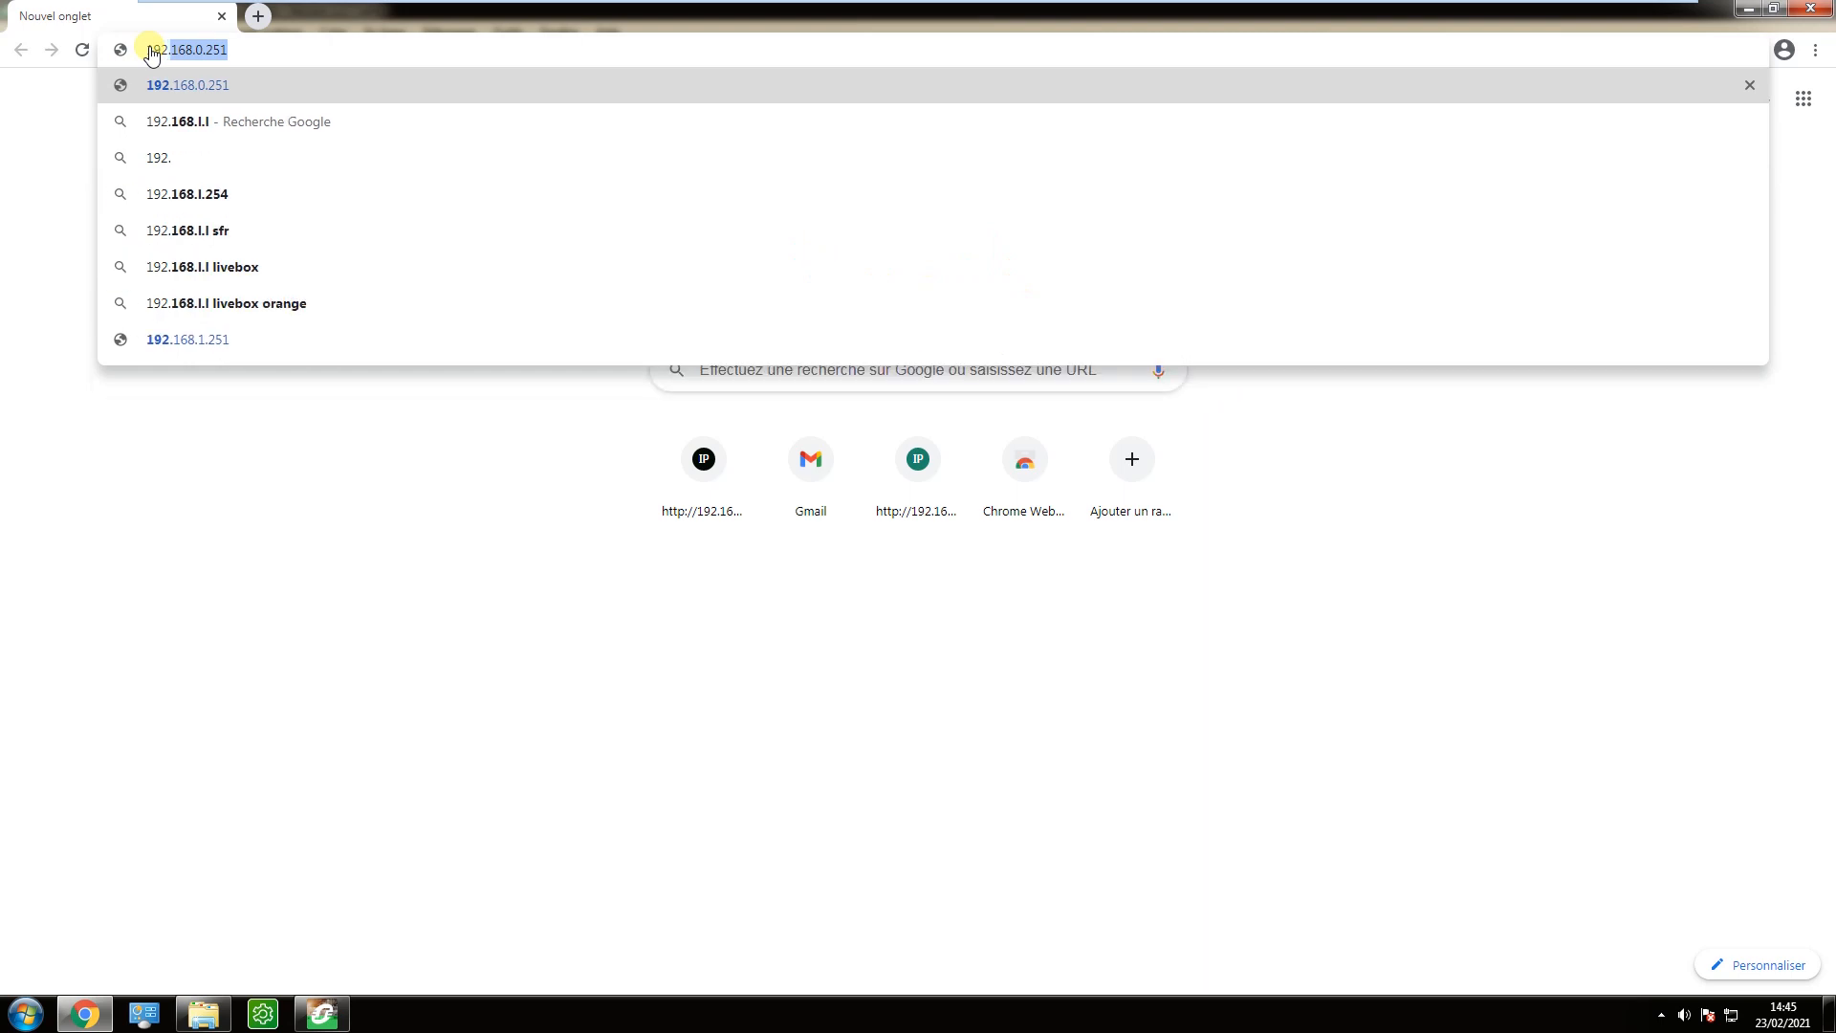
pyautogui.write('0.251')
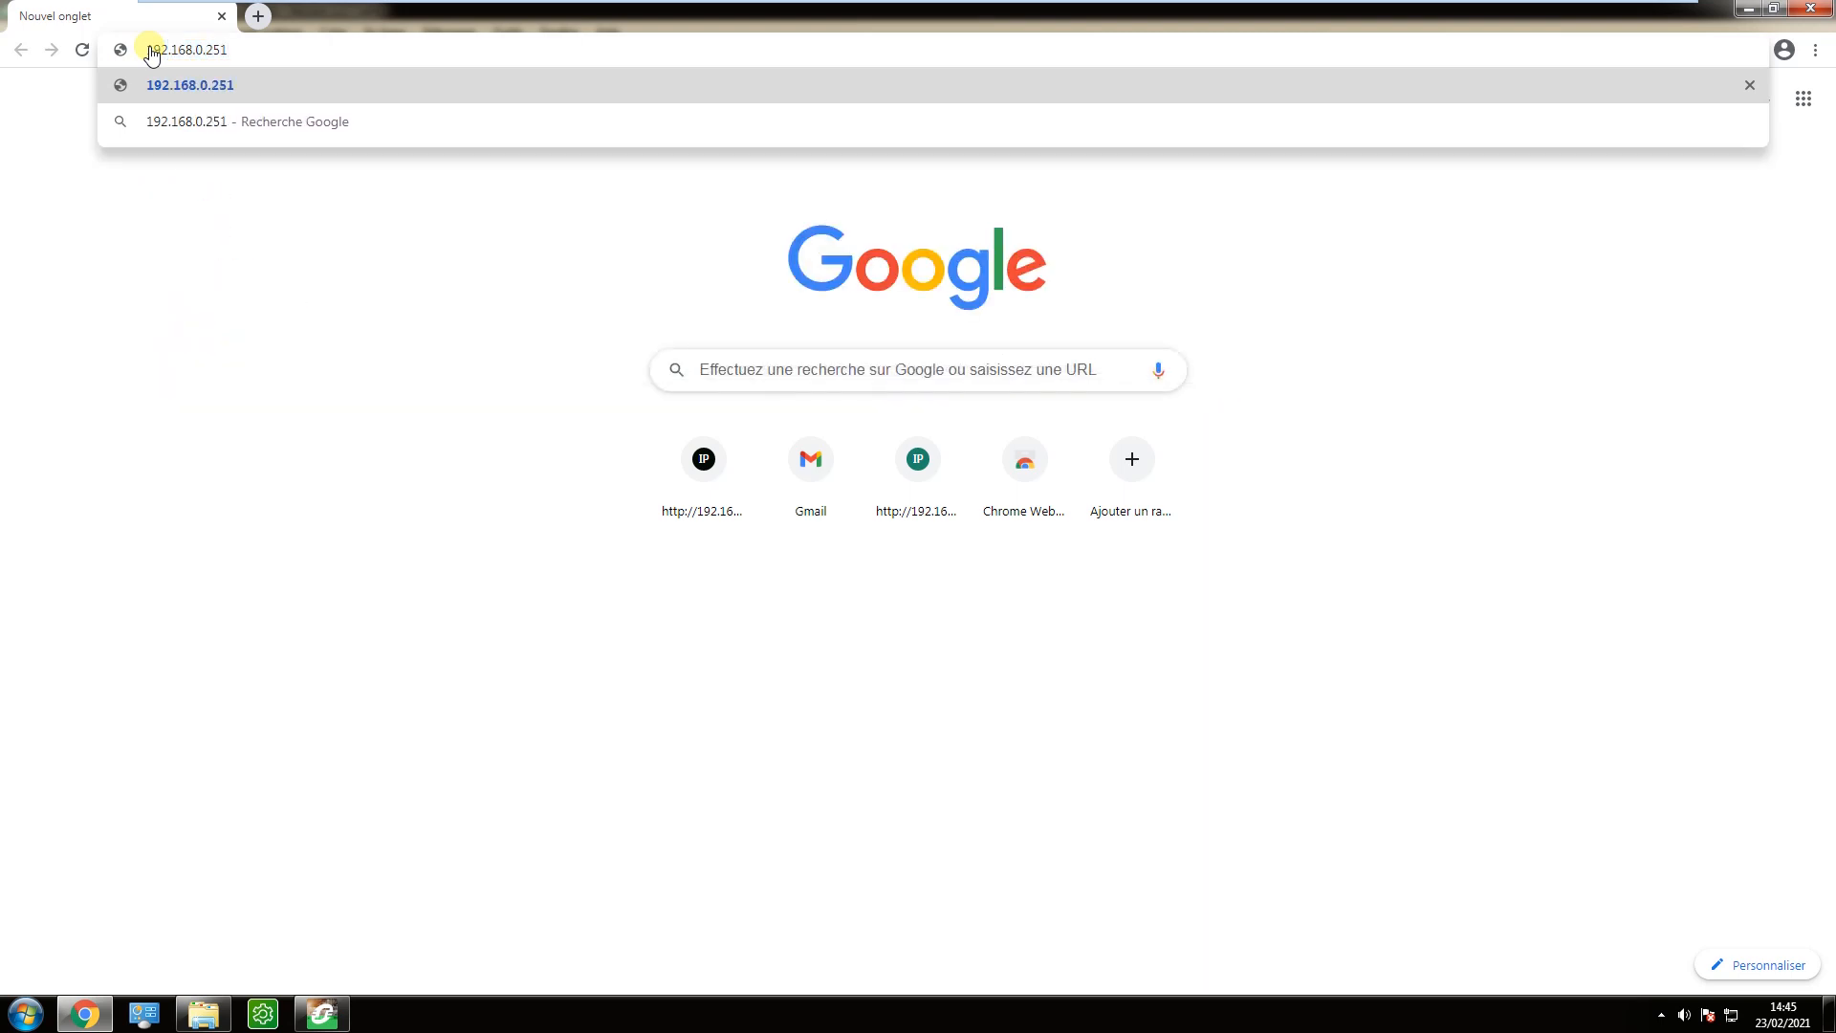
pyautogui.write(':8080')
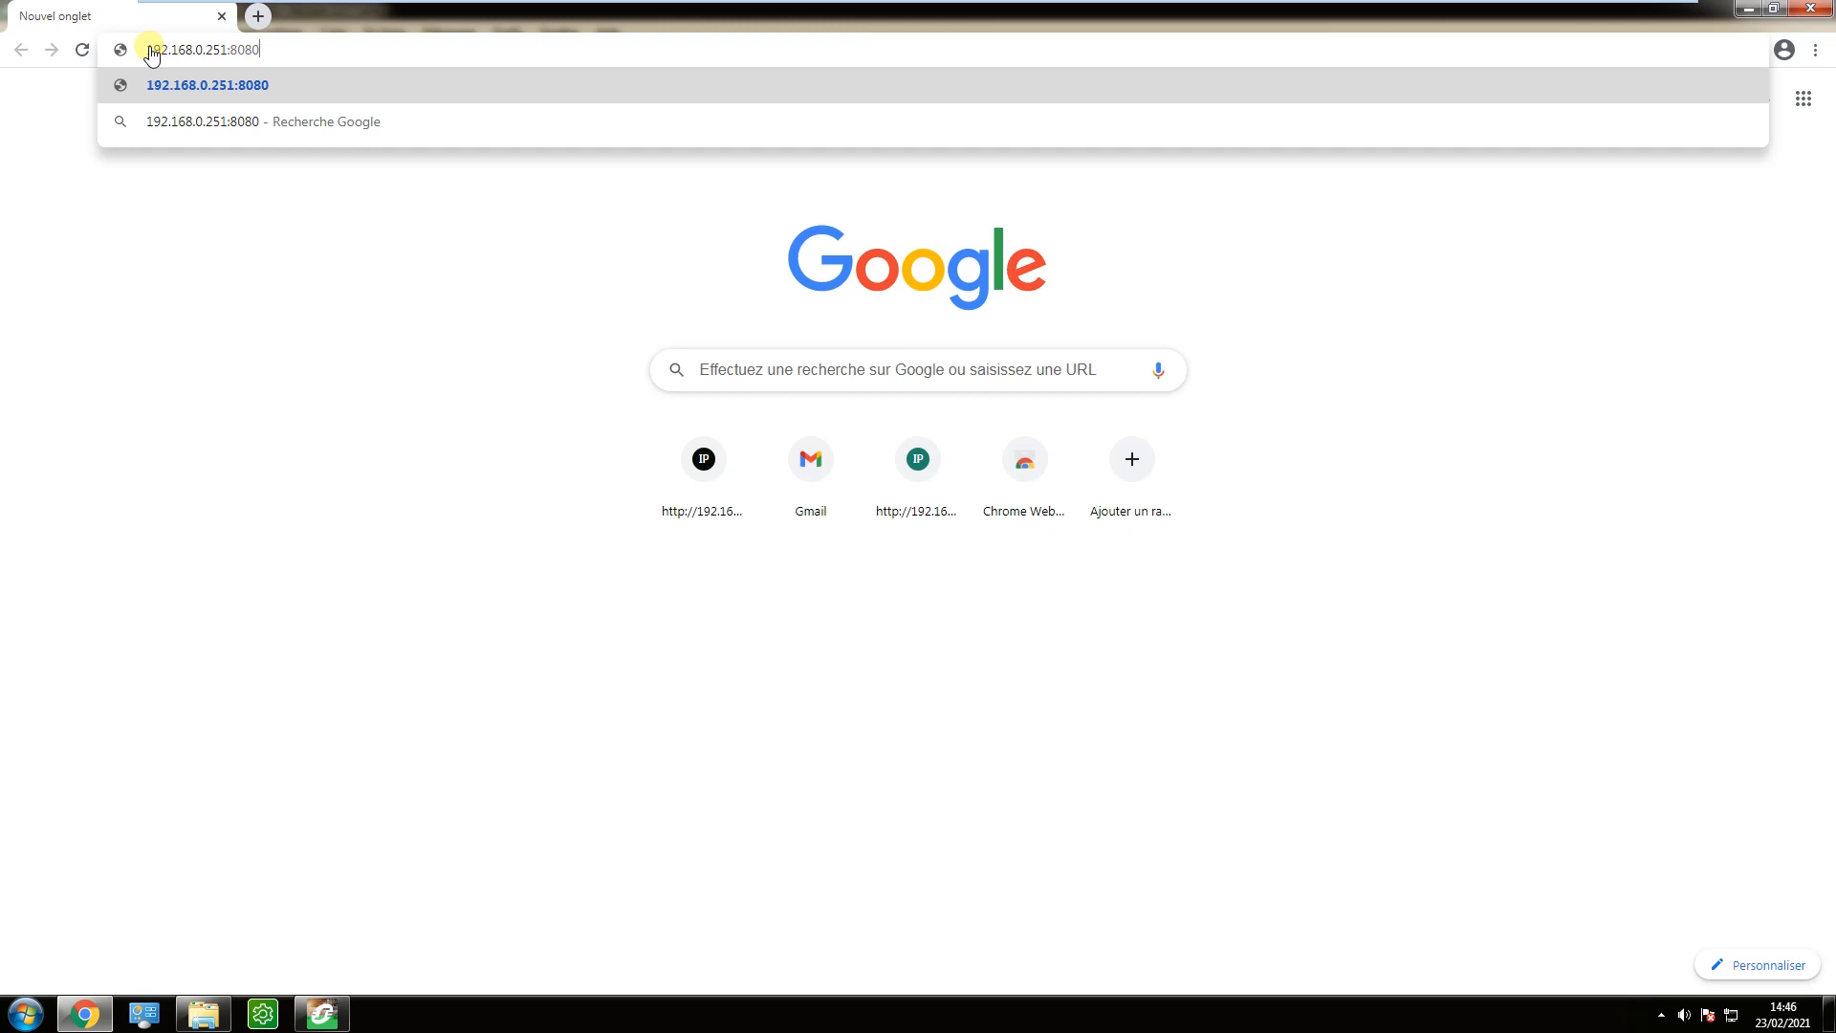
pyautogui.write('/webvis')
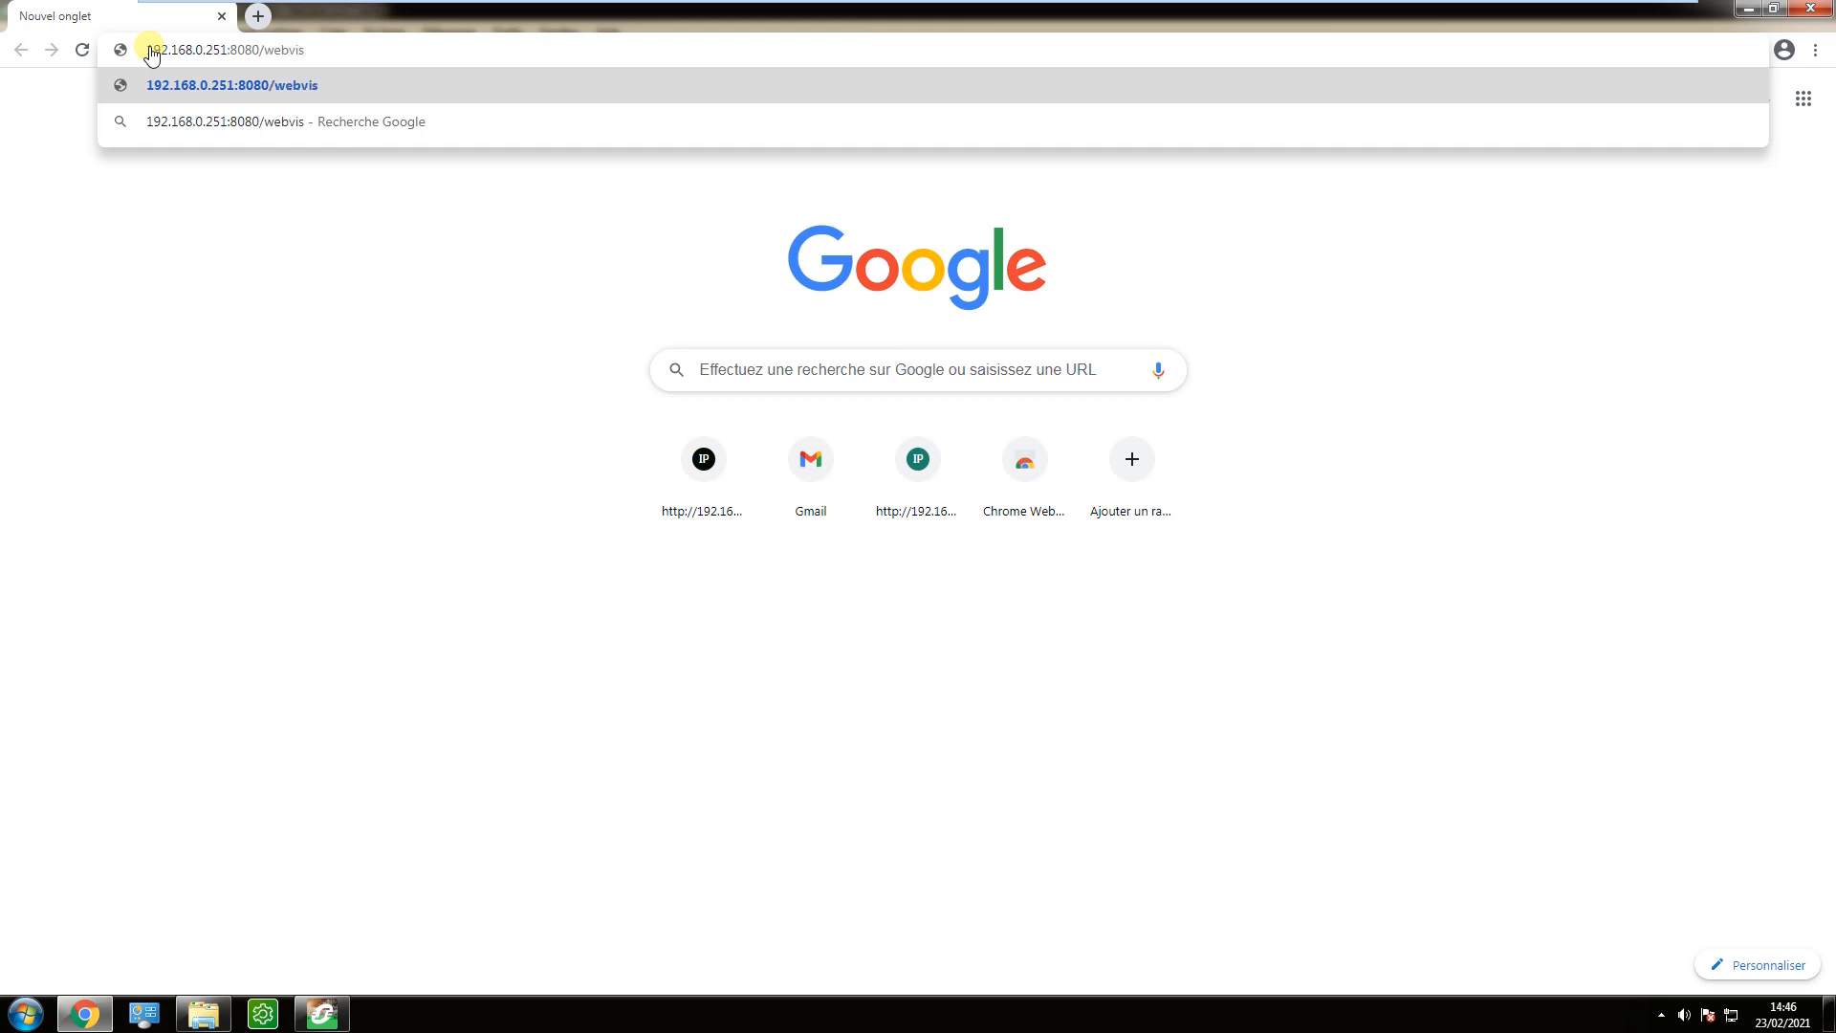
pyautogui.write('u.htm')
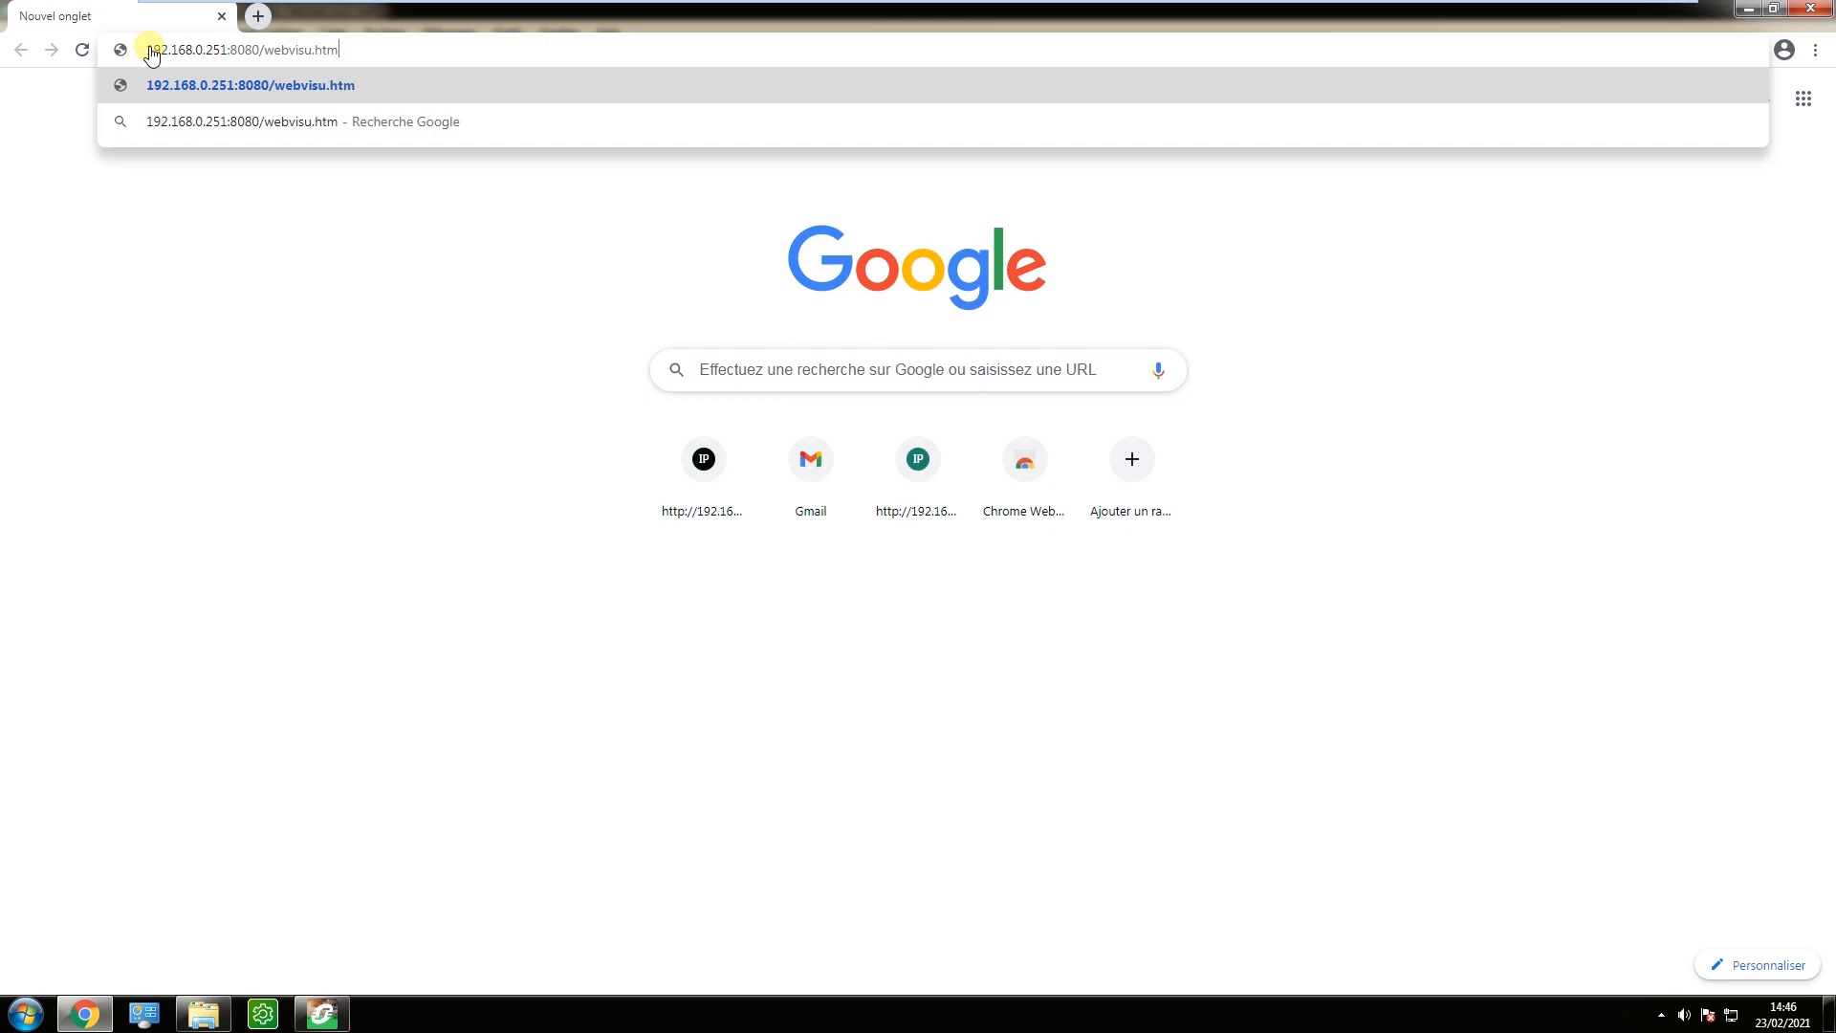
pyautogui.press('Return')
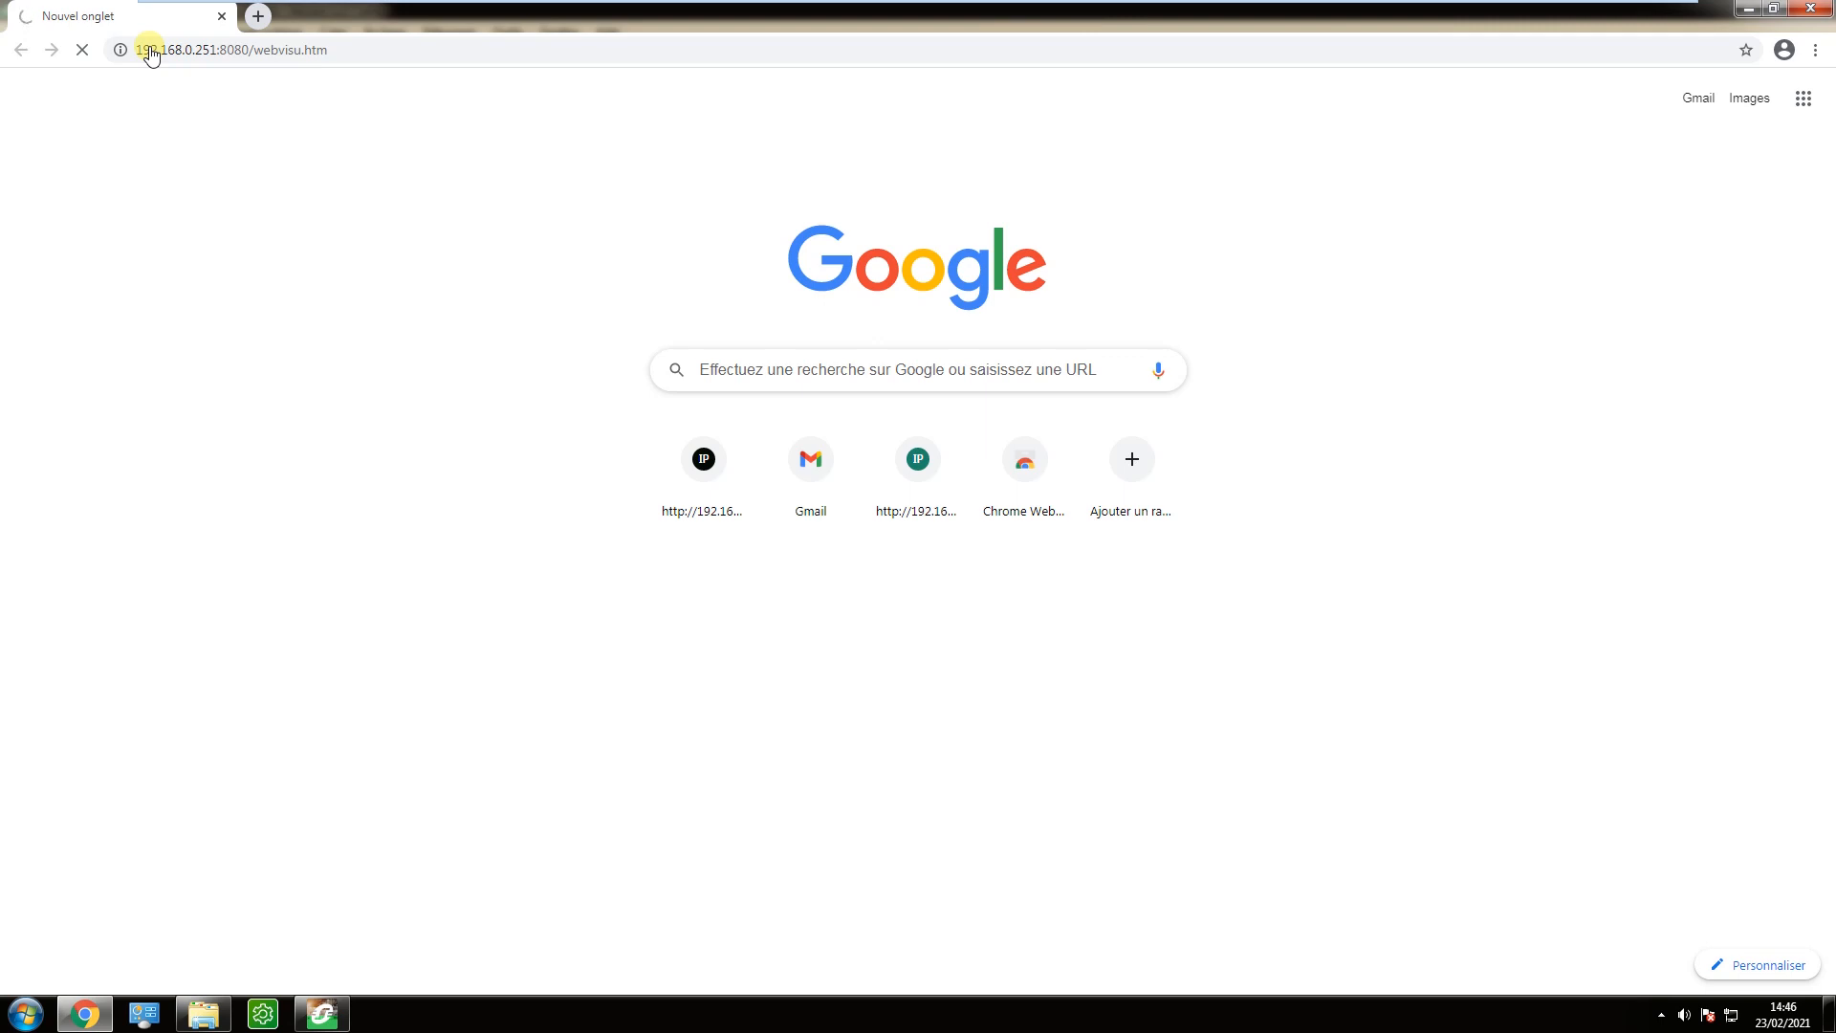
# Switch back to Logic Builder, disconnect from the controller, and activate Protocole WebVisualisation actif in the Ethernet_1 security parameters.
pyautogui.click(321, 1011)
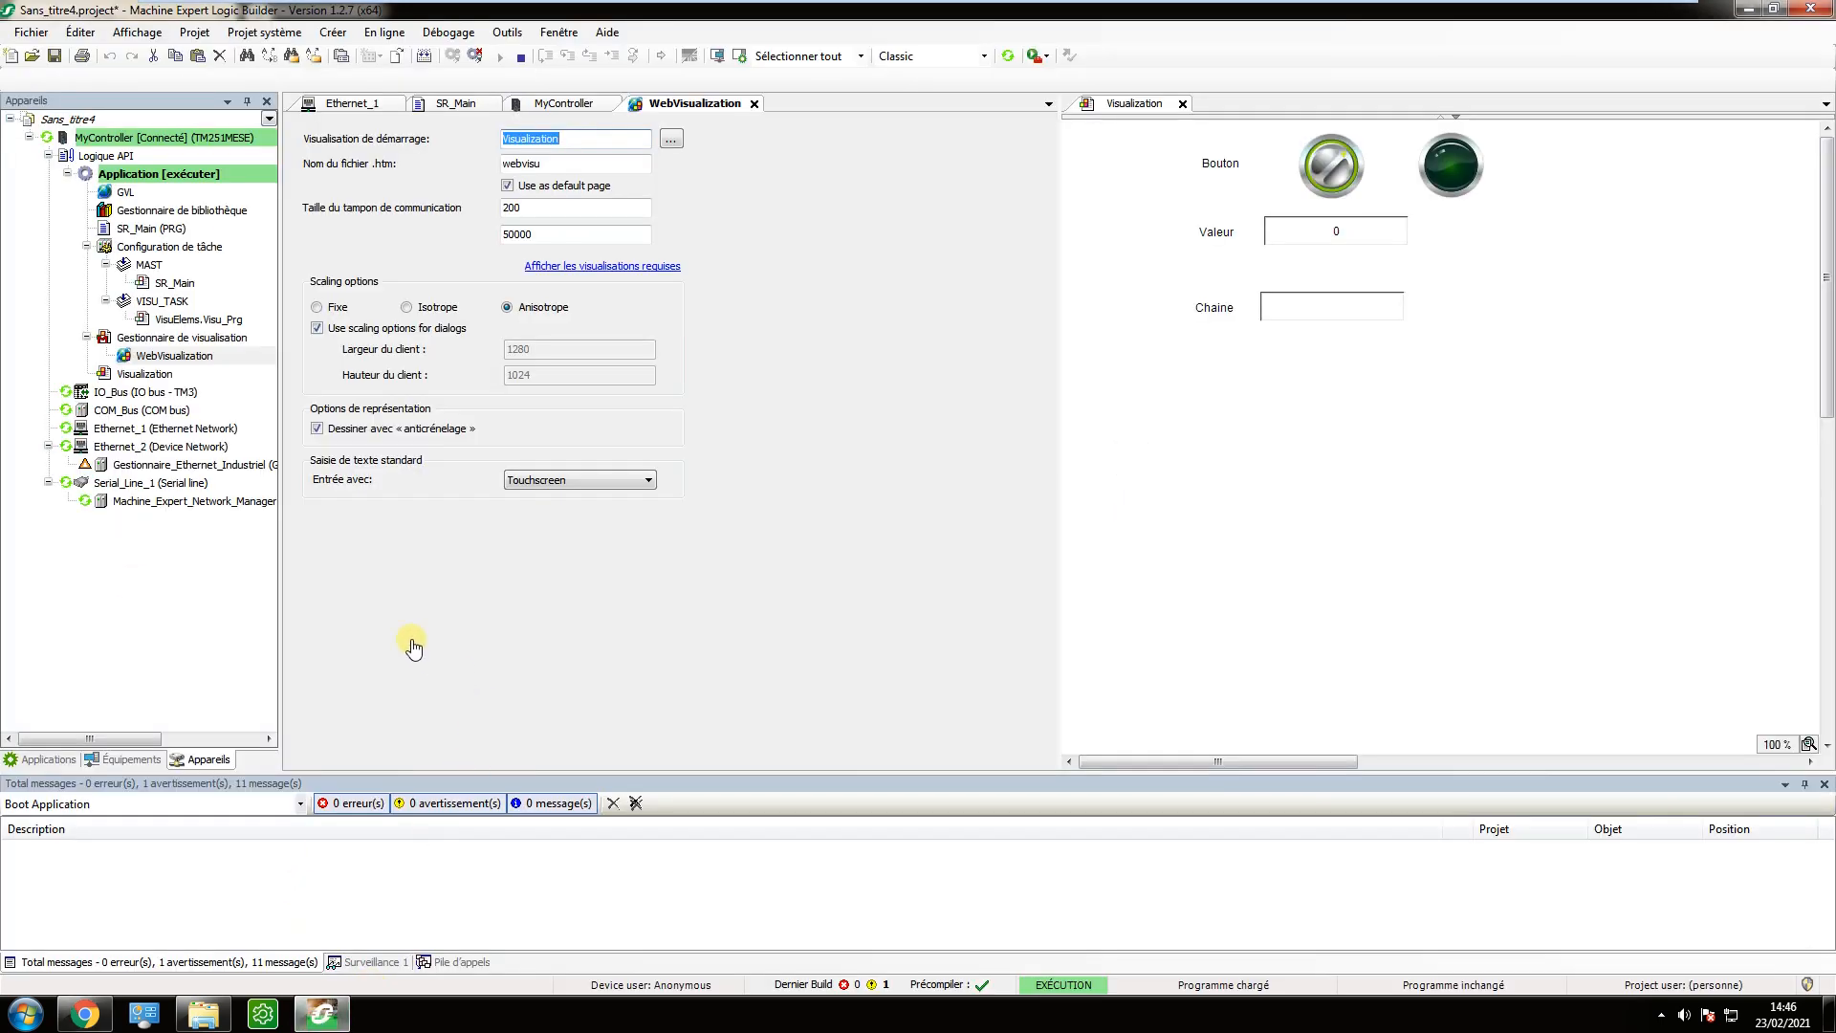
pyautogui.click(477, 56)
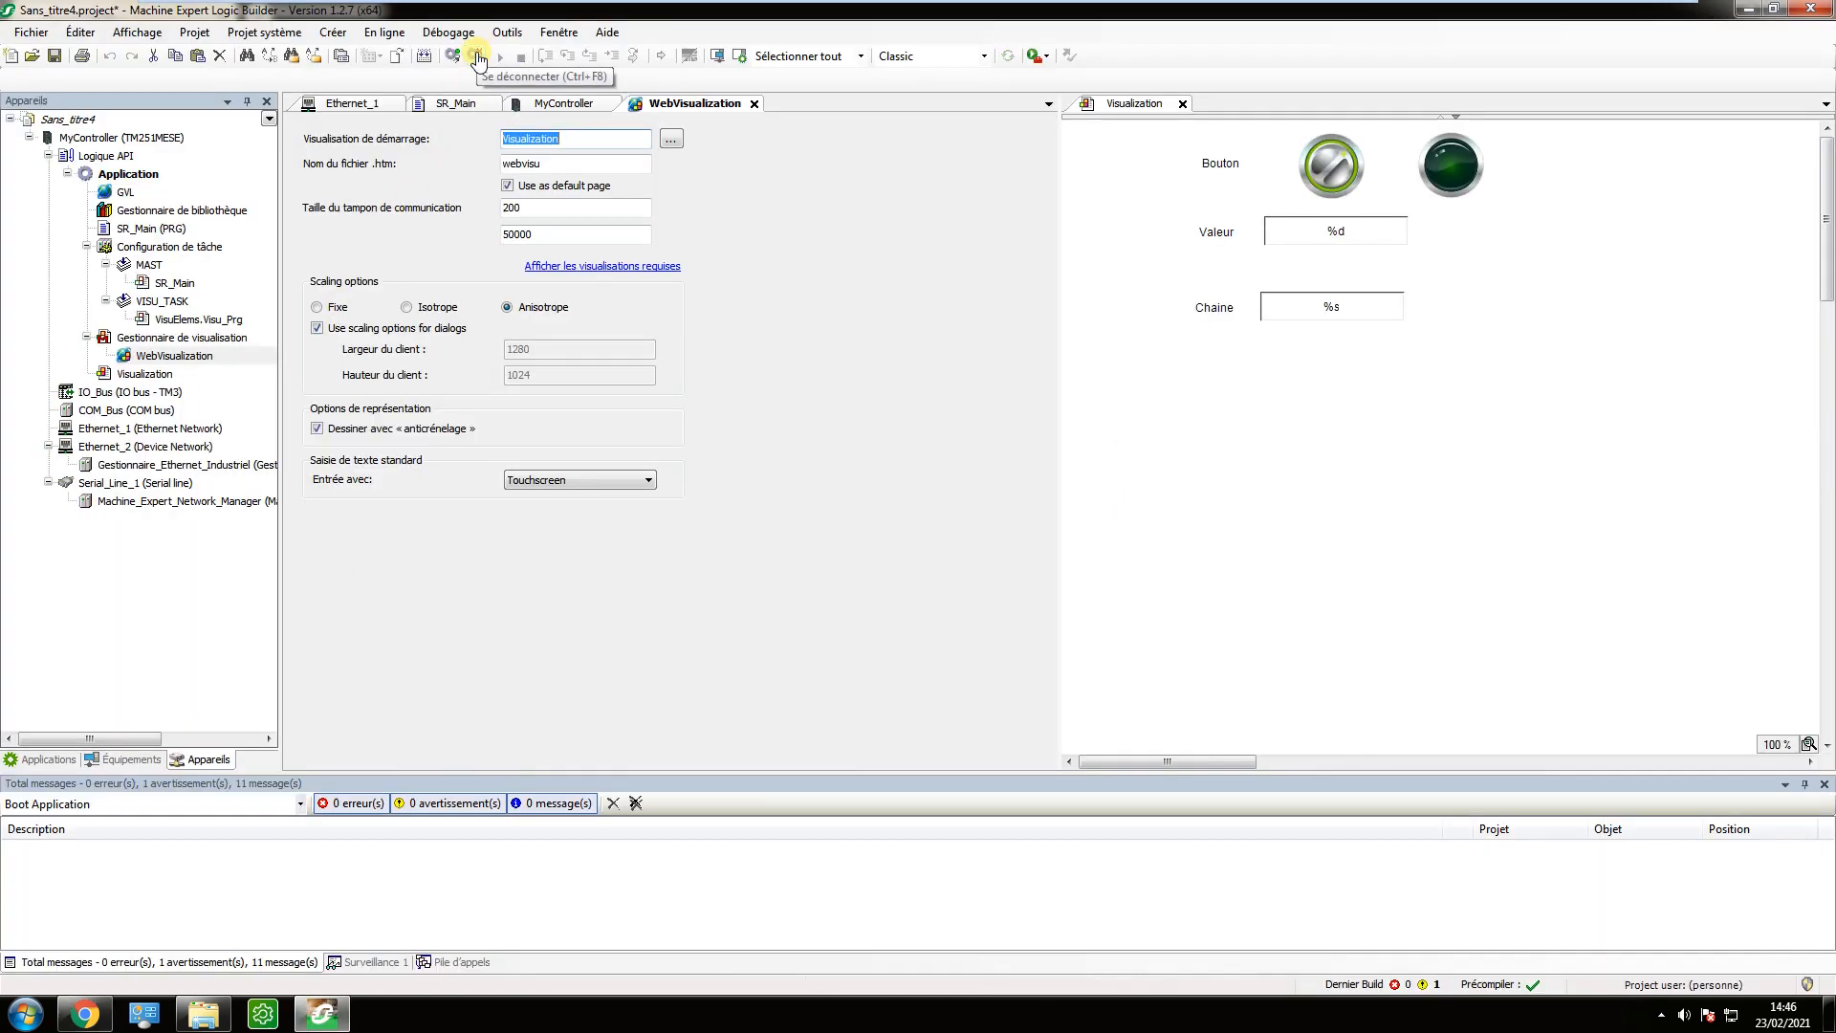
pyautogui.click(103, 430)
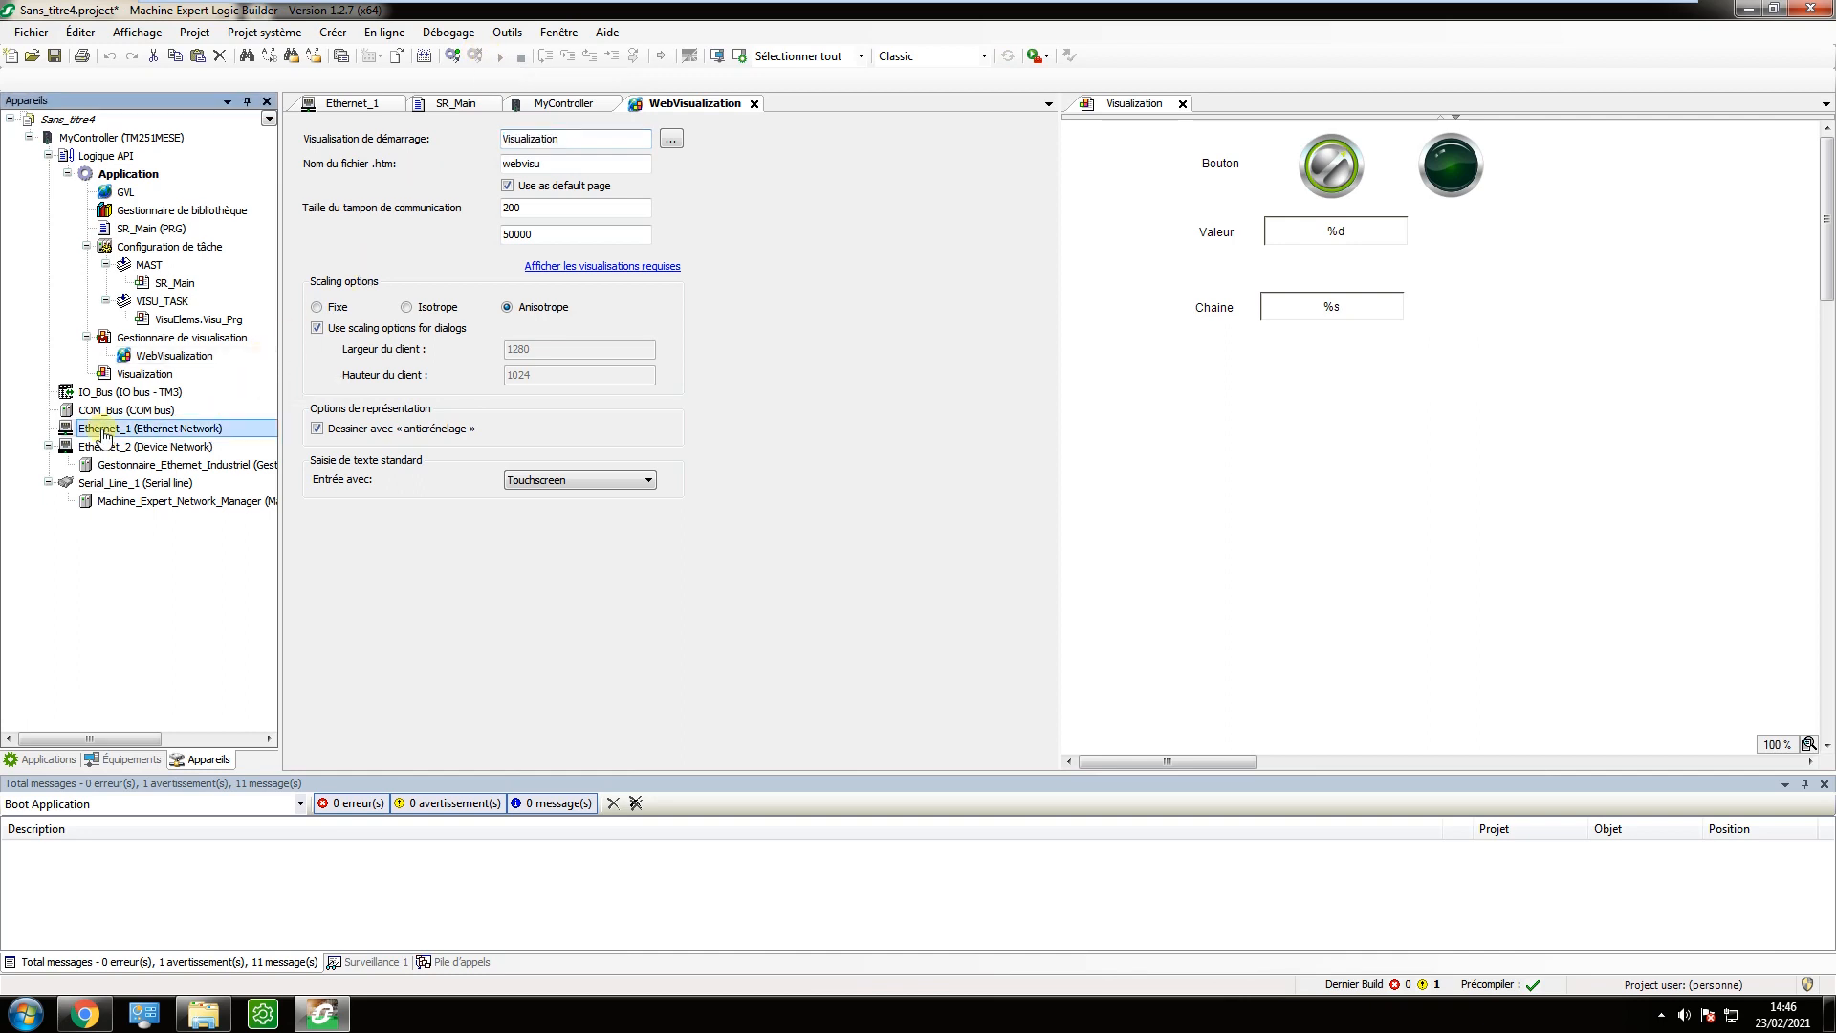
pyautogui.doubleClick(104, 430)
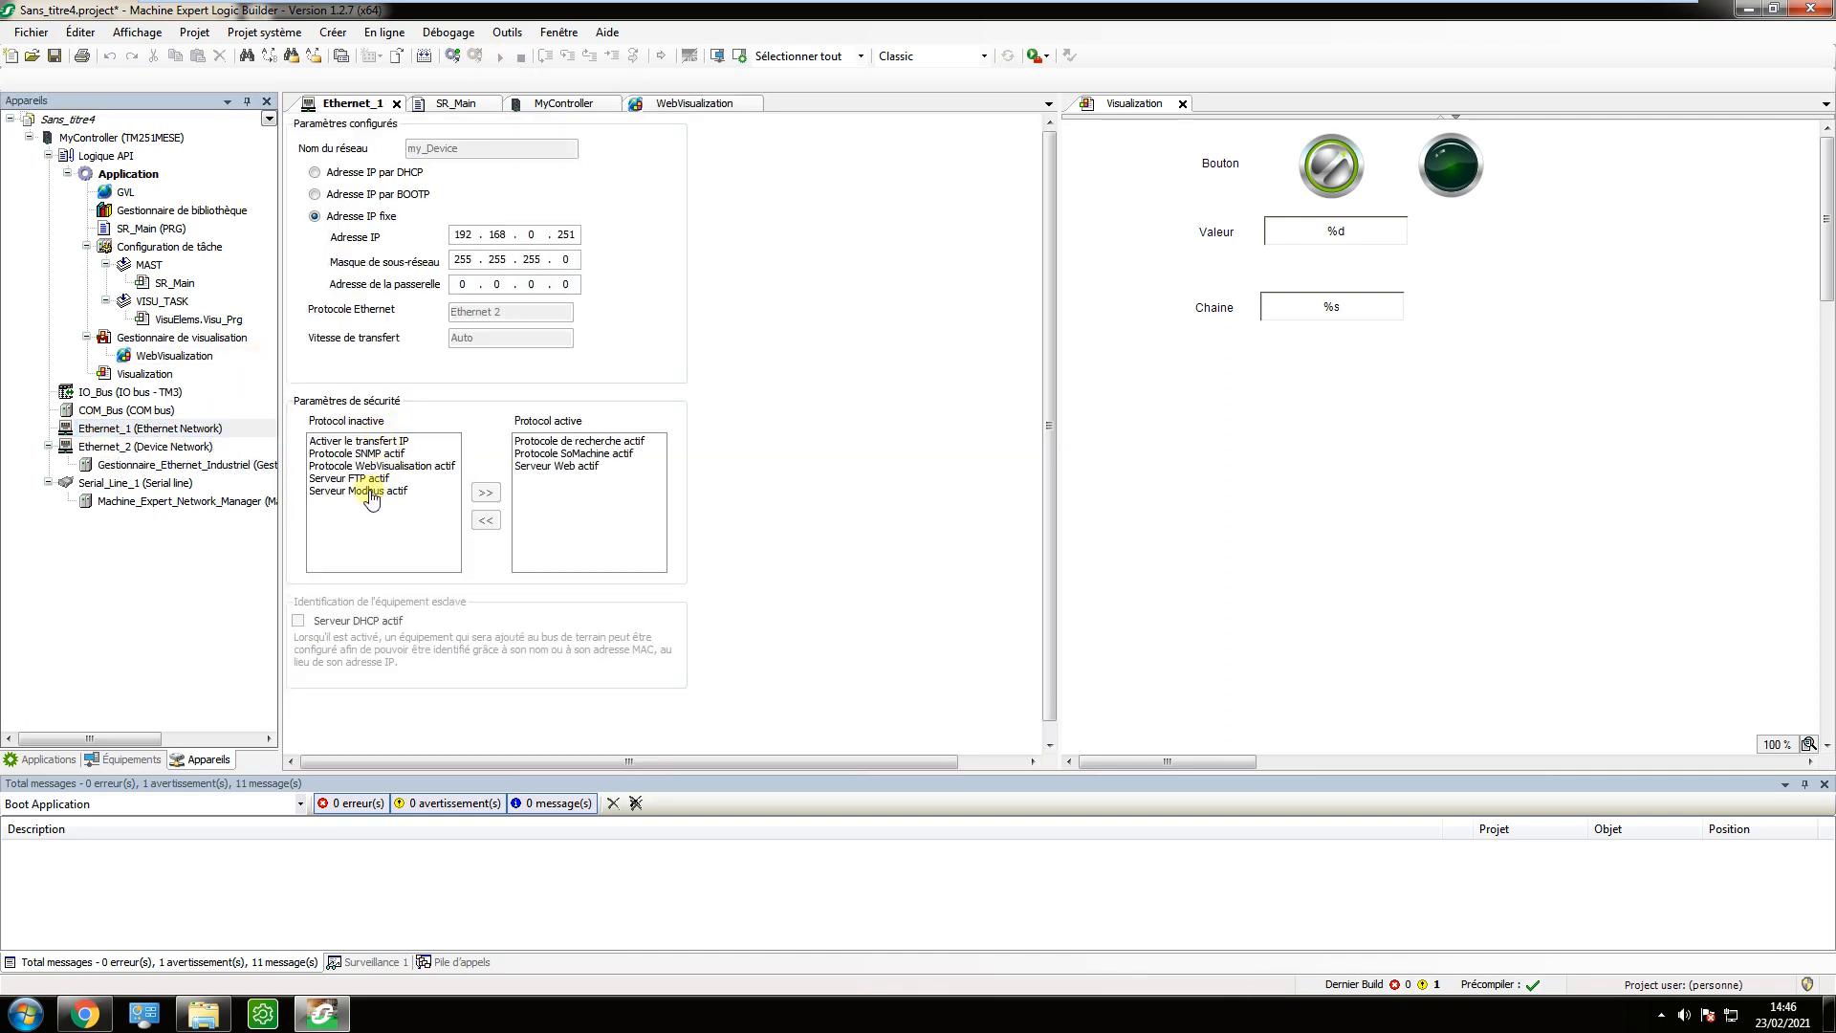
pyautogui.click(371, 466)
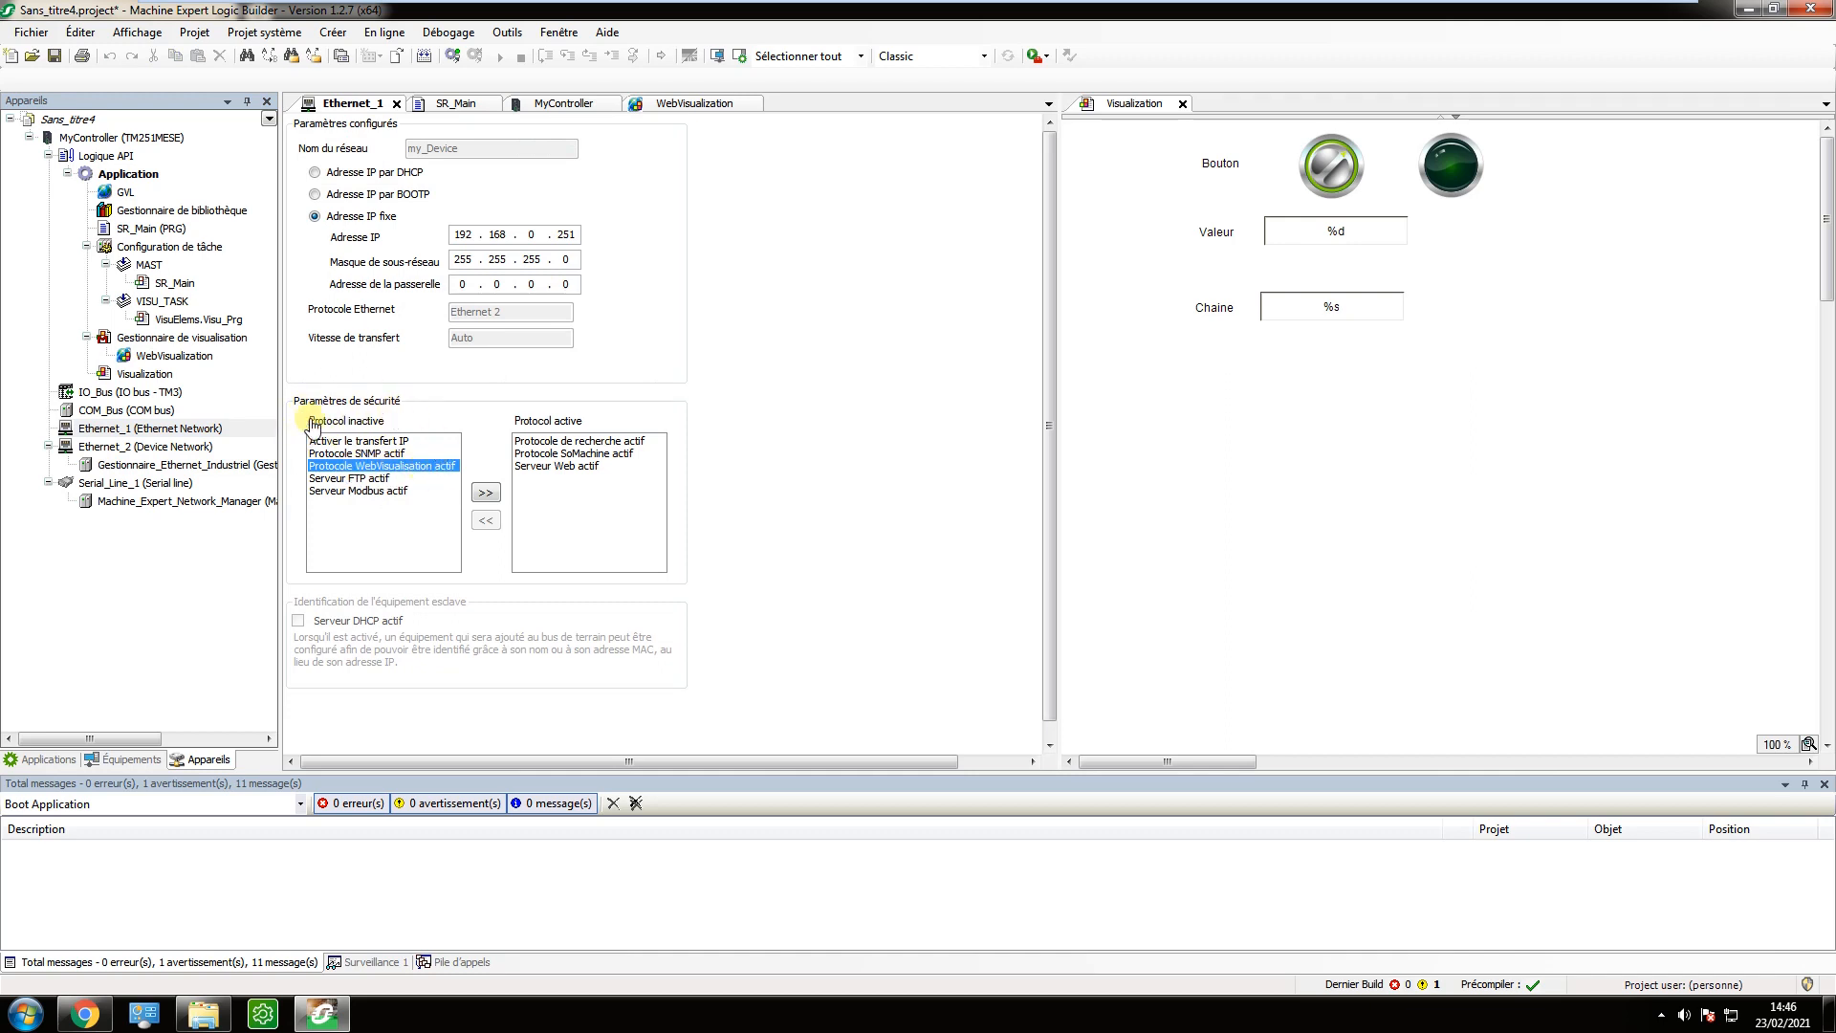
pyautogui.hotkey('alt', 'Tab')
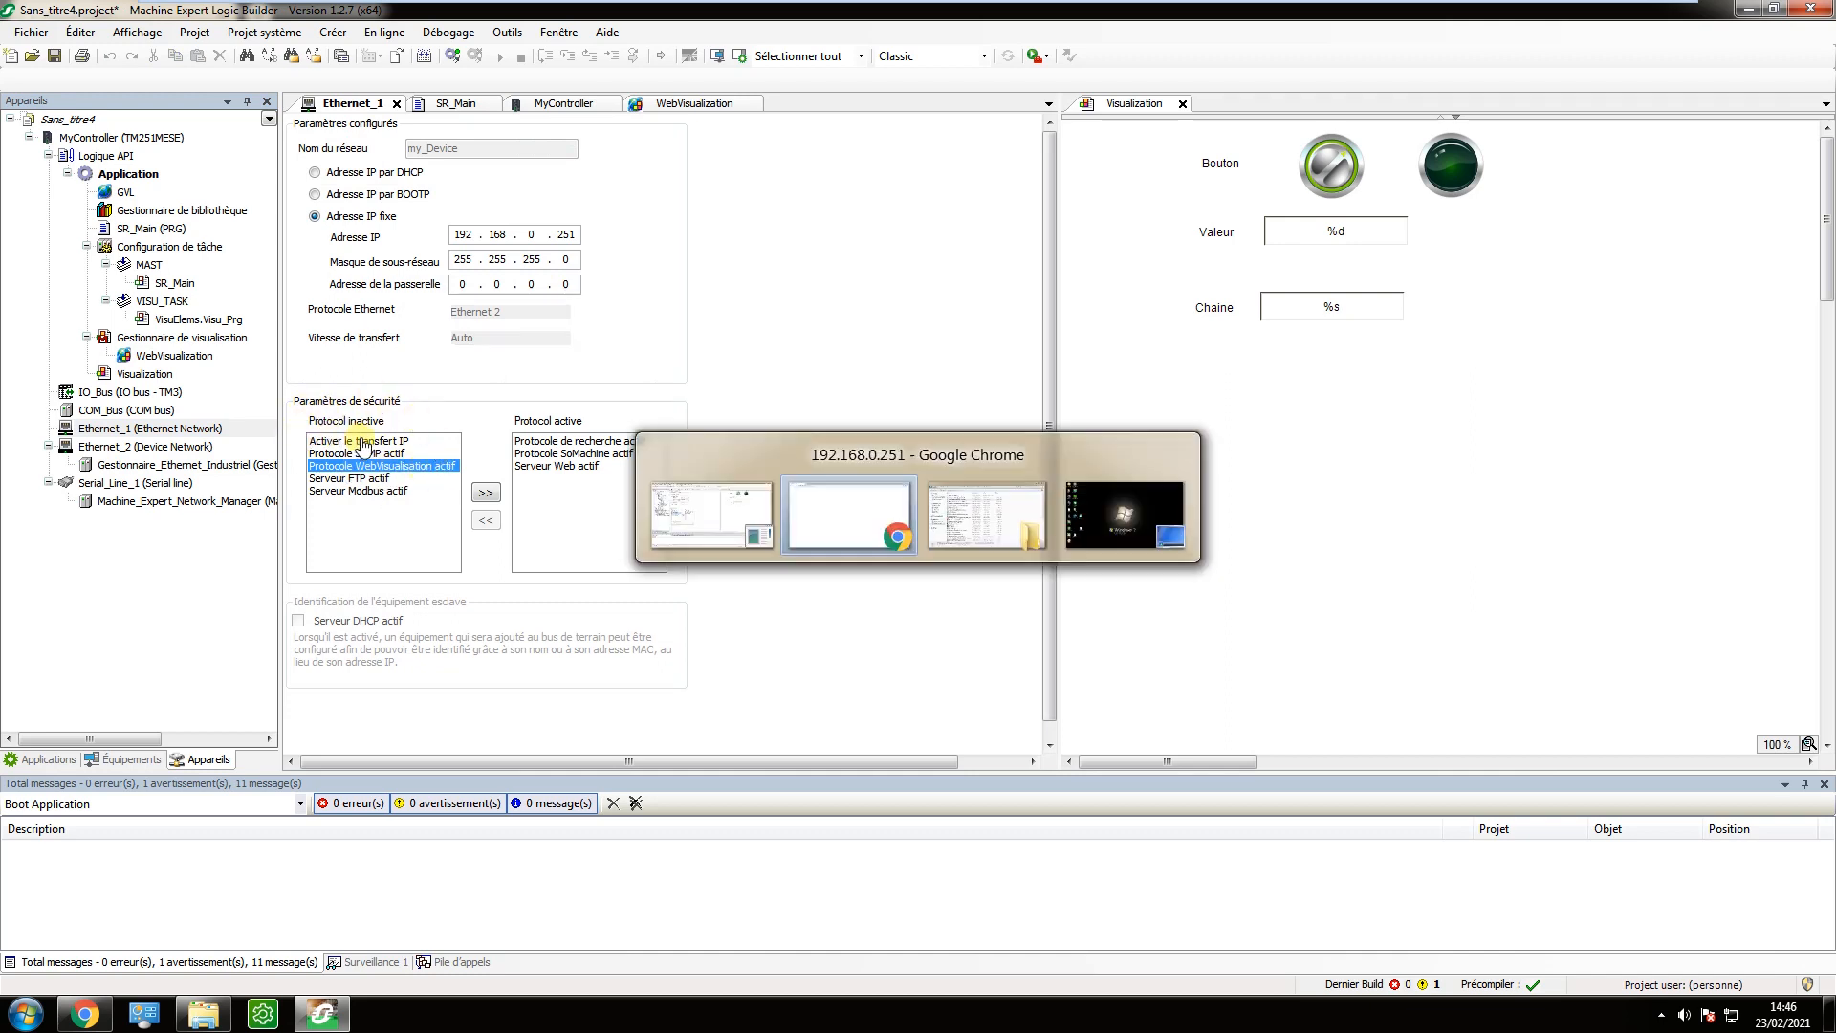
pyautogui.hotkey('alt', 'Tab')
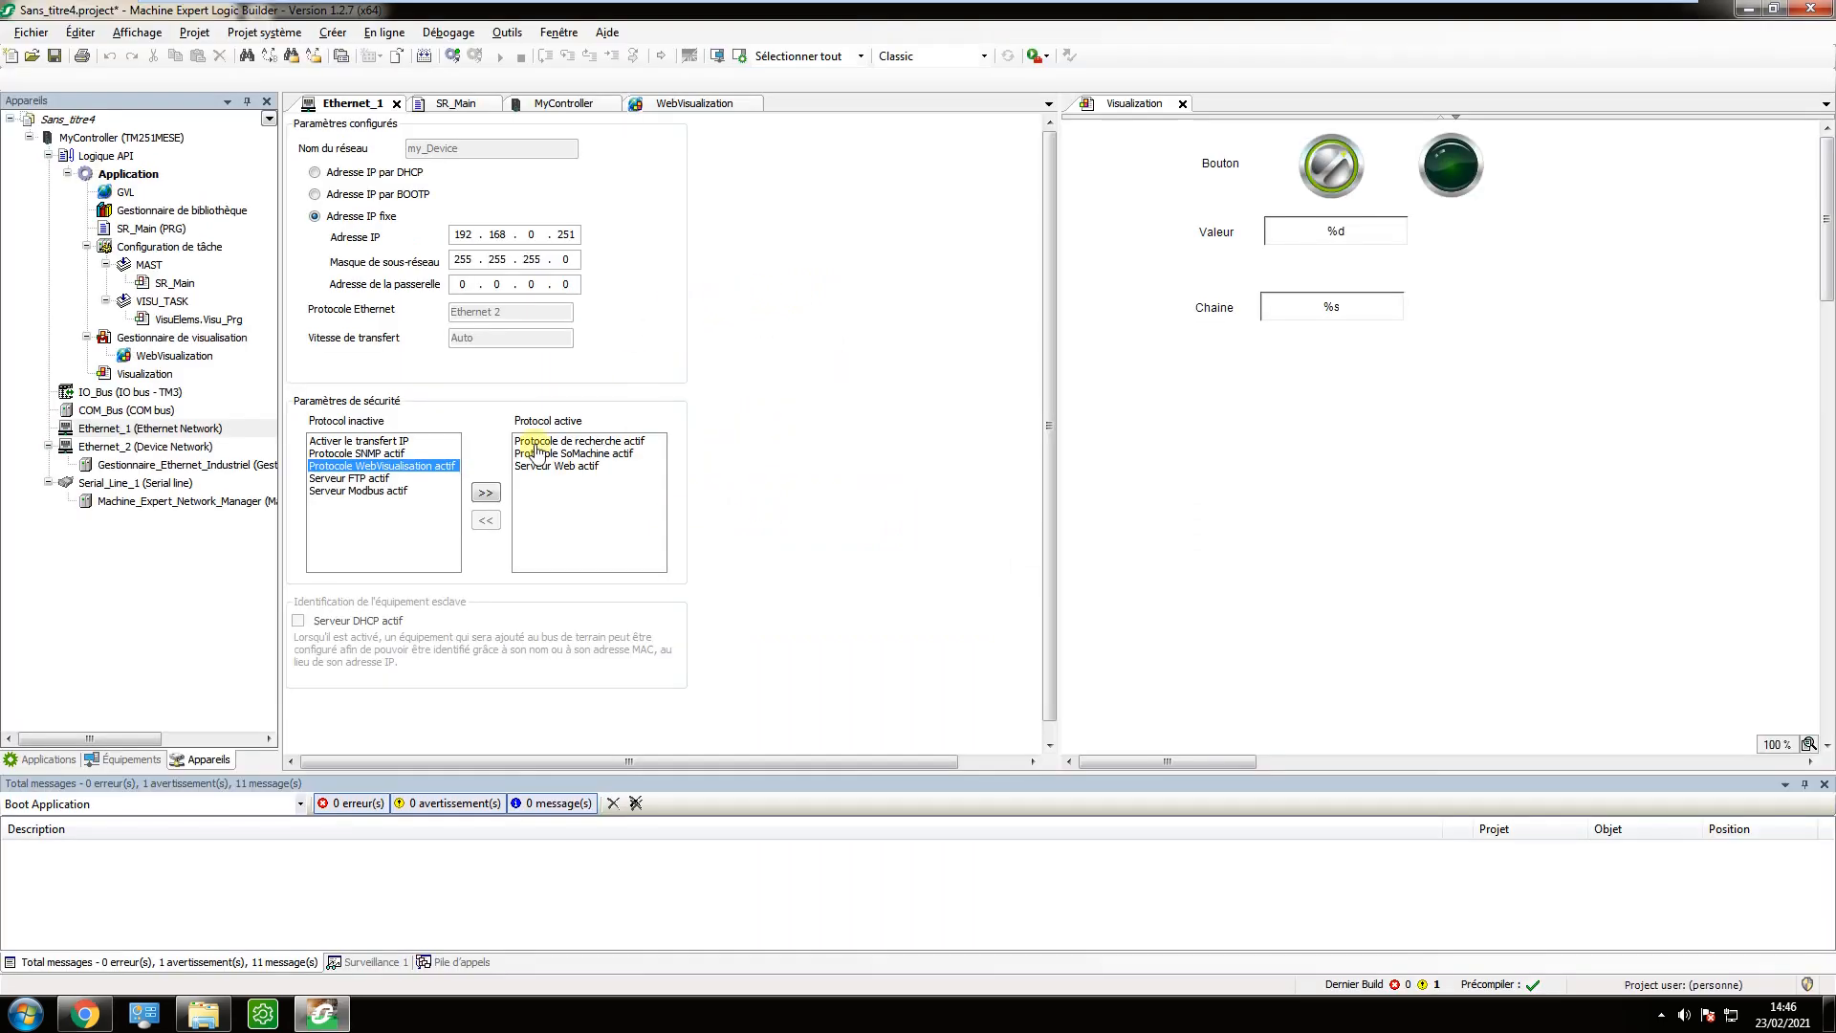
pyautogui.click(486, 494)
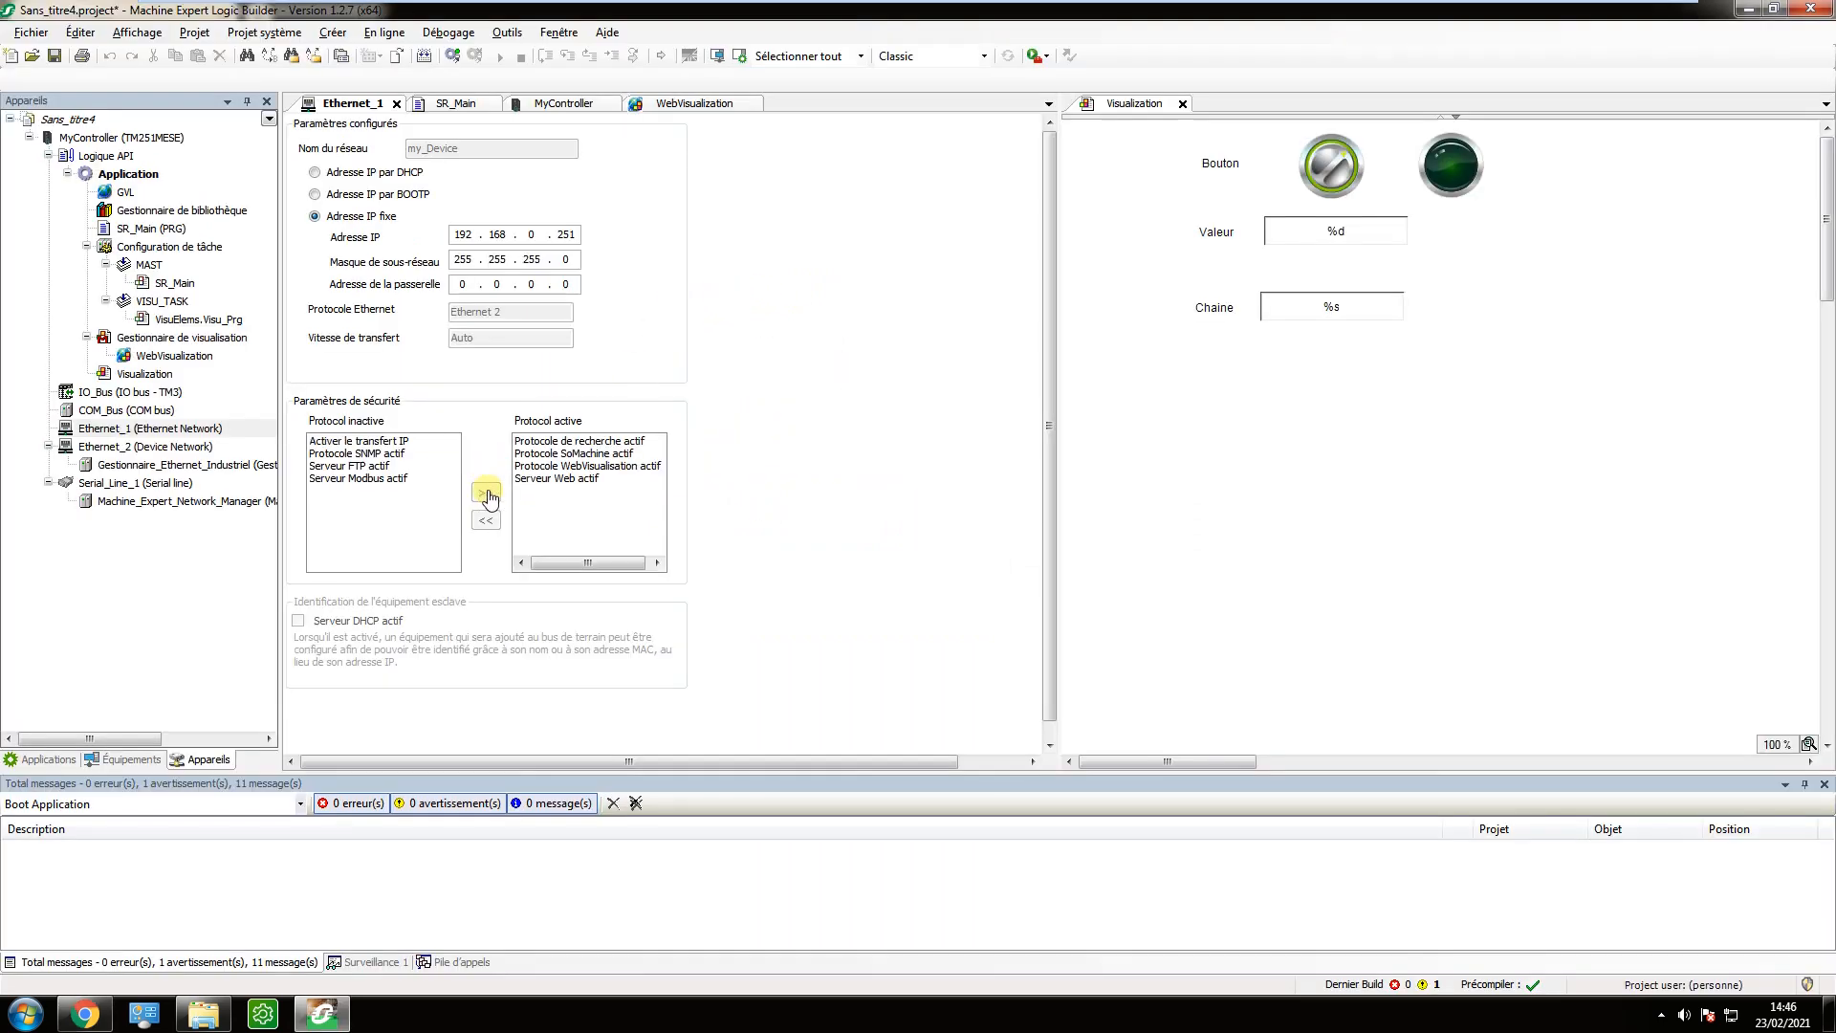
# Reconnect to the controller, load the latest modifications despite the running application, and start the application again.
pyautogui.click(453, 58)
pyautogui.click(994, 573)
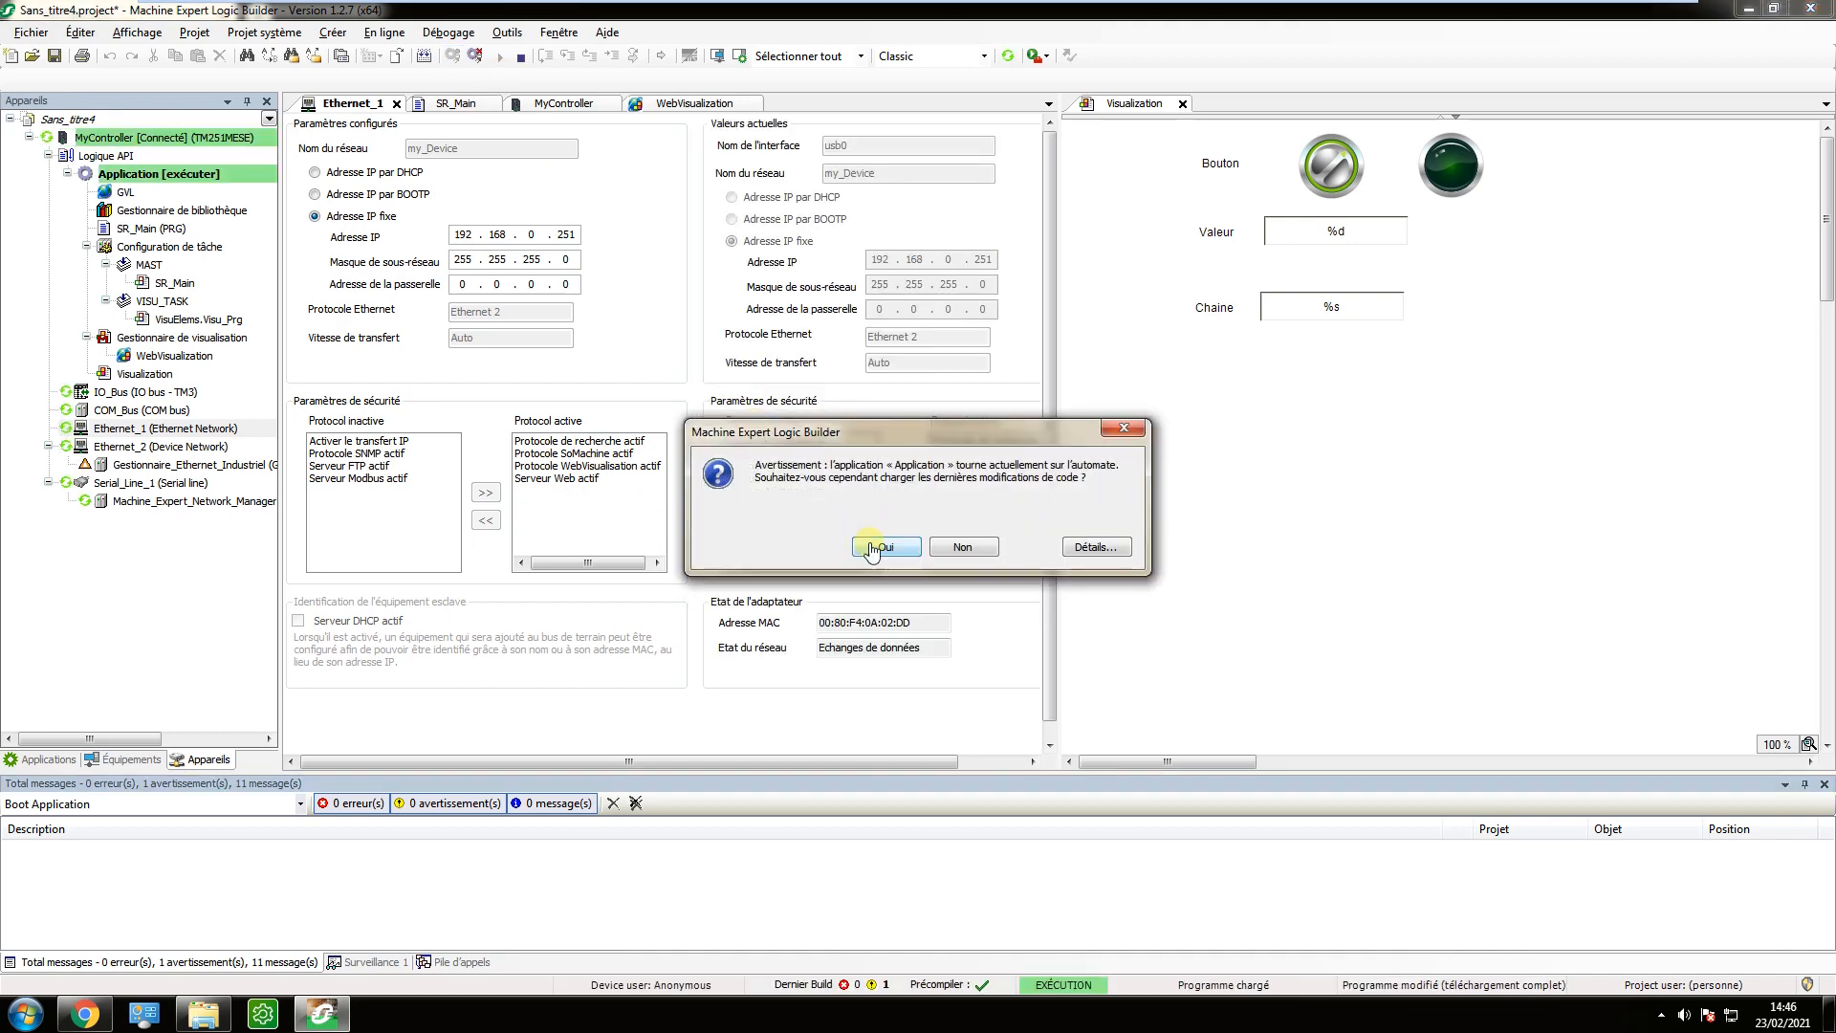
pyautogui.click(882, 553)
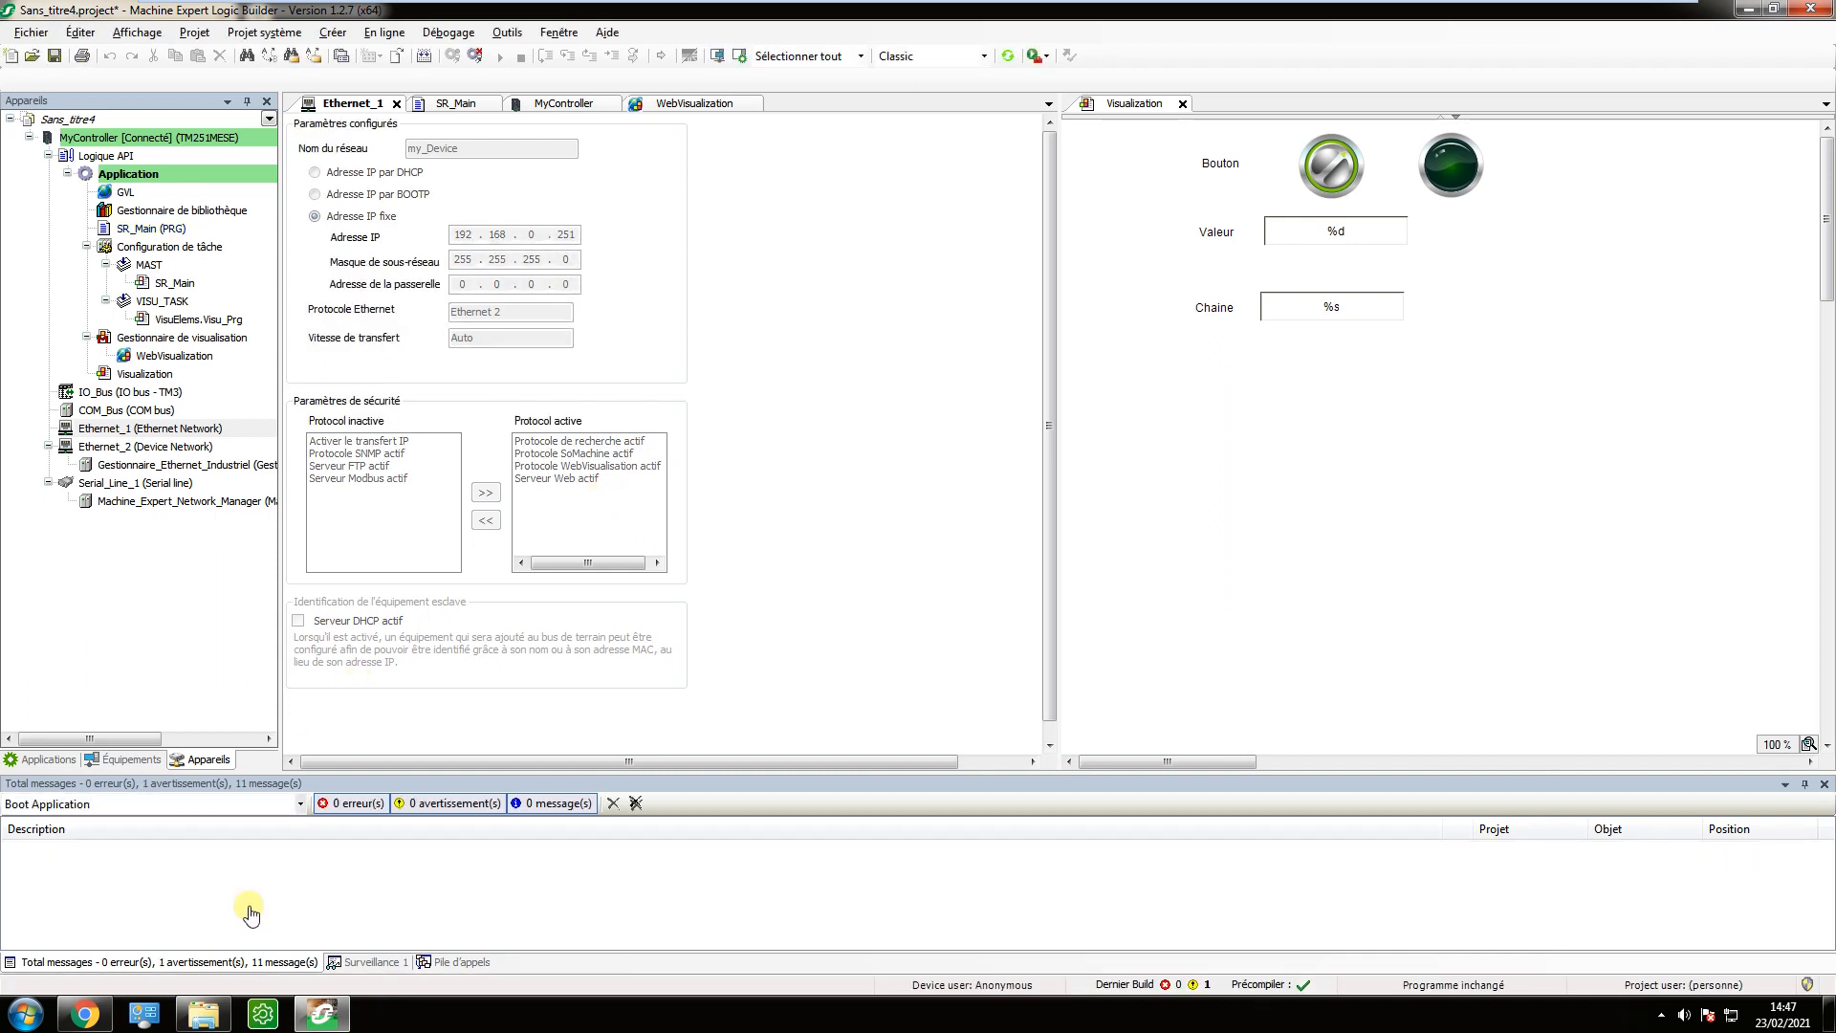
pyautogui.click(499, 56)
pyautogui.click(984, 575)
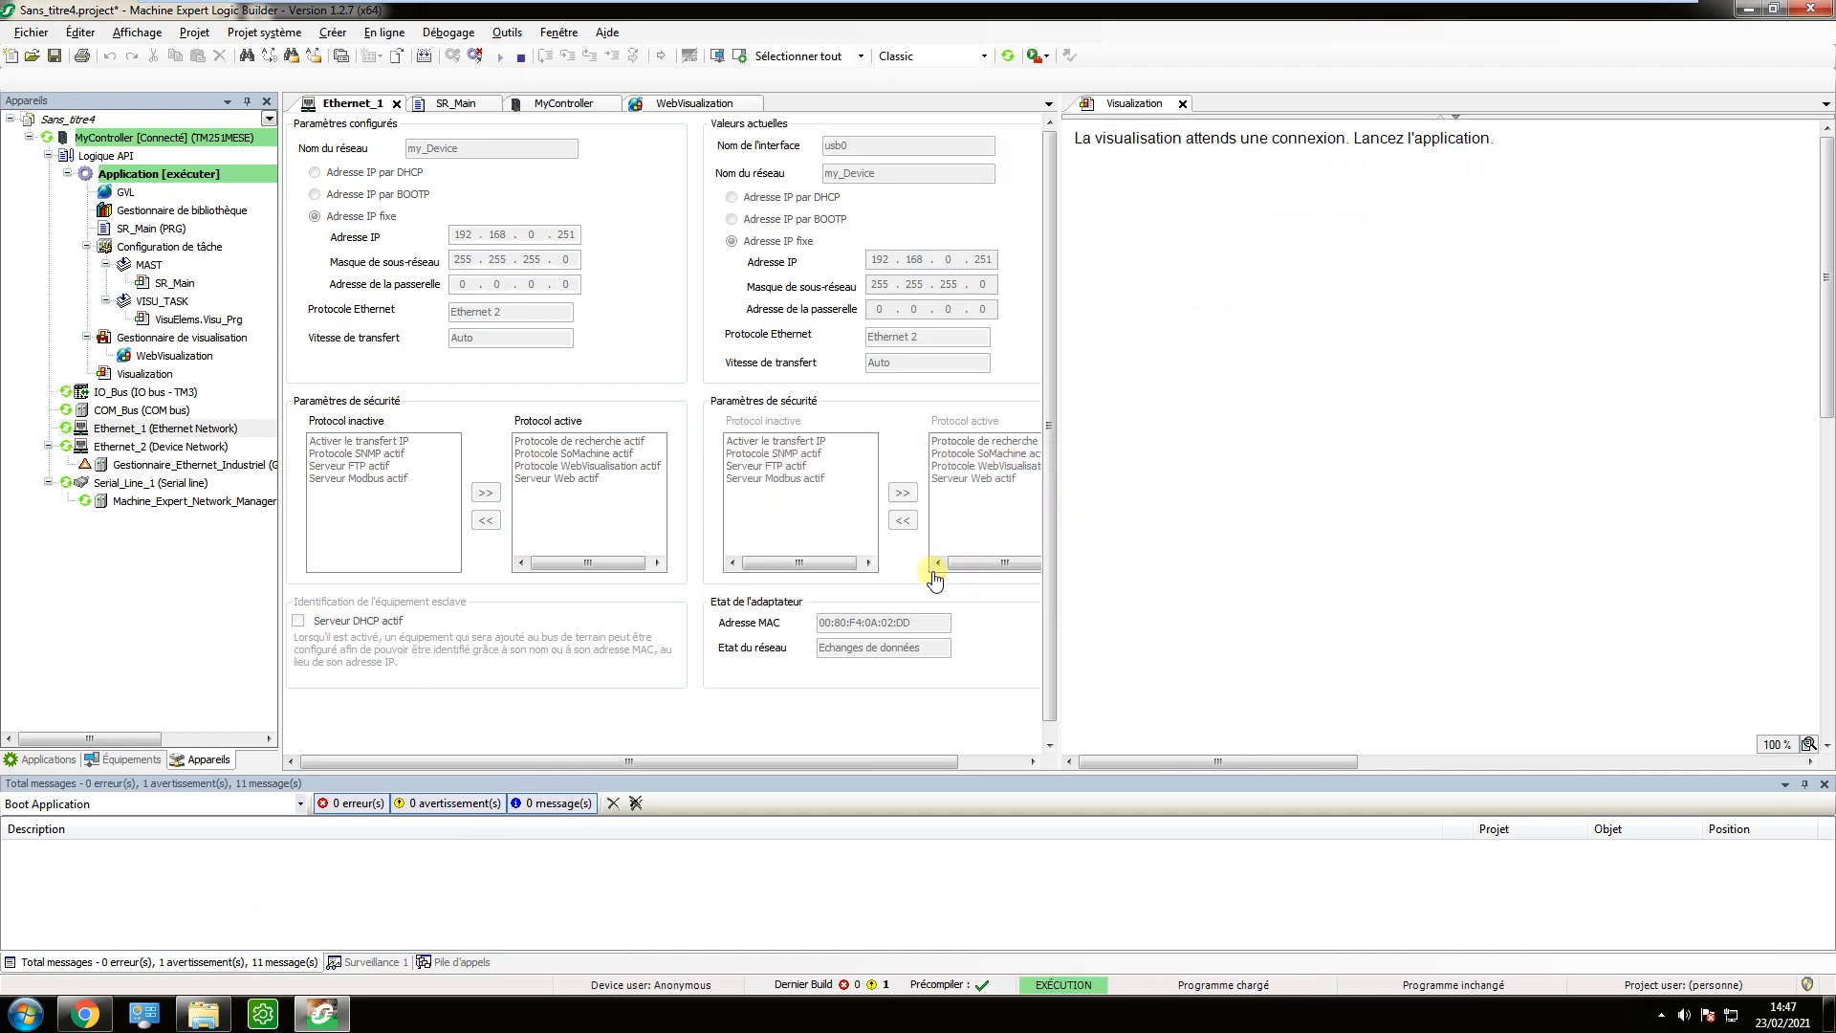
# Switch to Chrome and reload the web visualisation at 192.168.0.251:8080/webvisu.htm.
pyautogui.click(106, 1009)
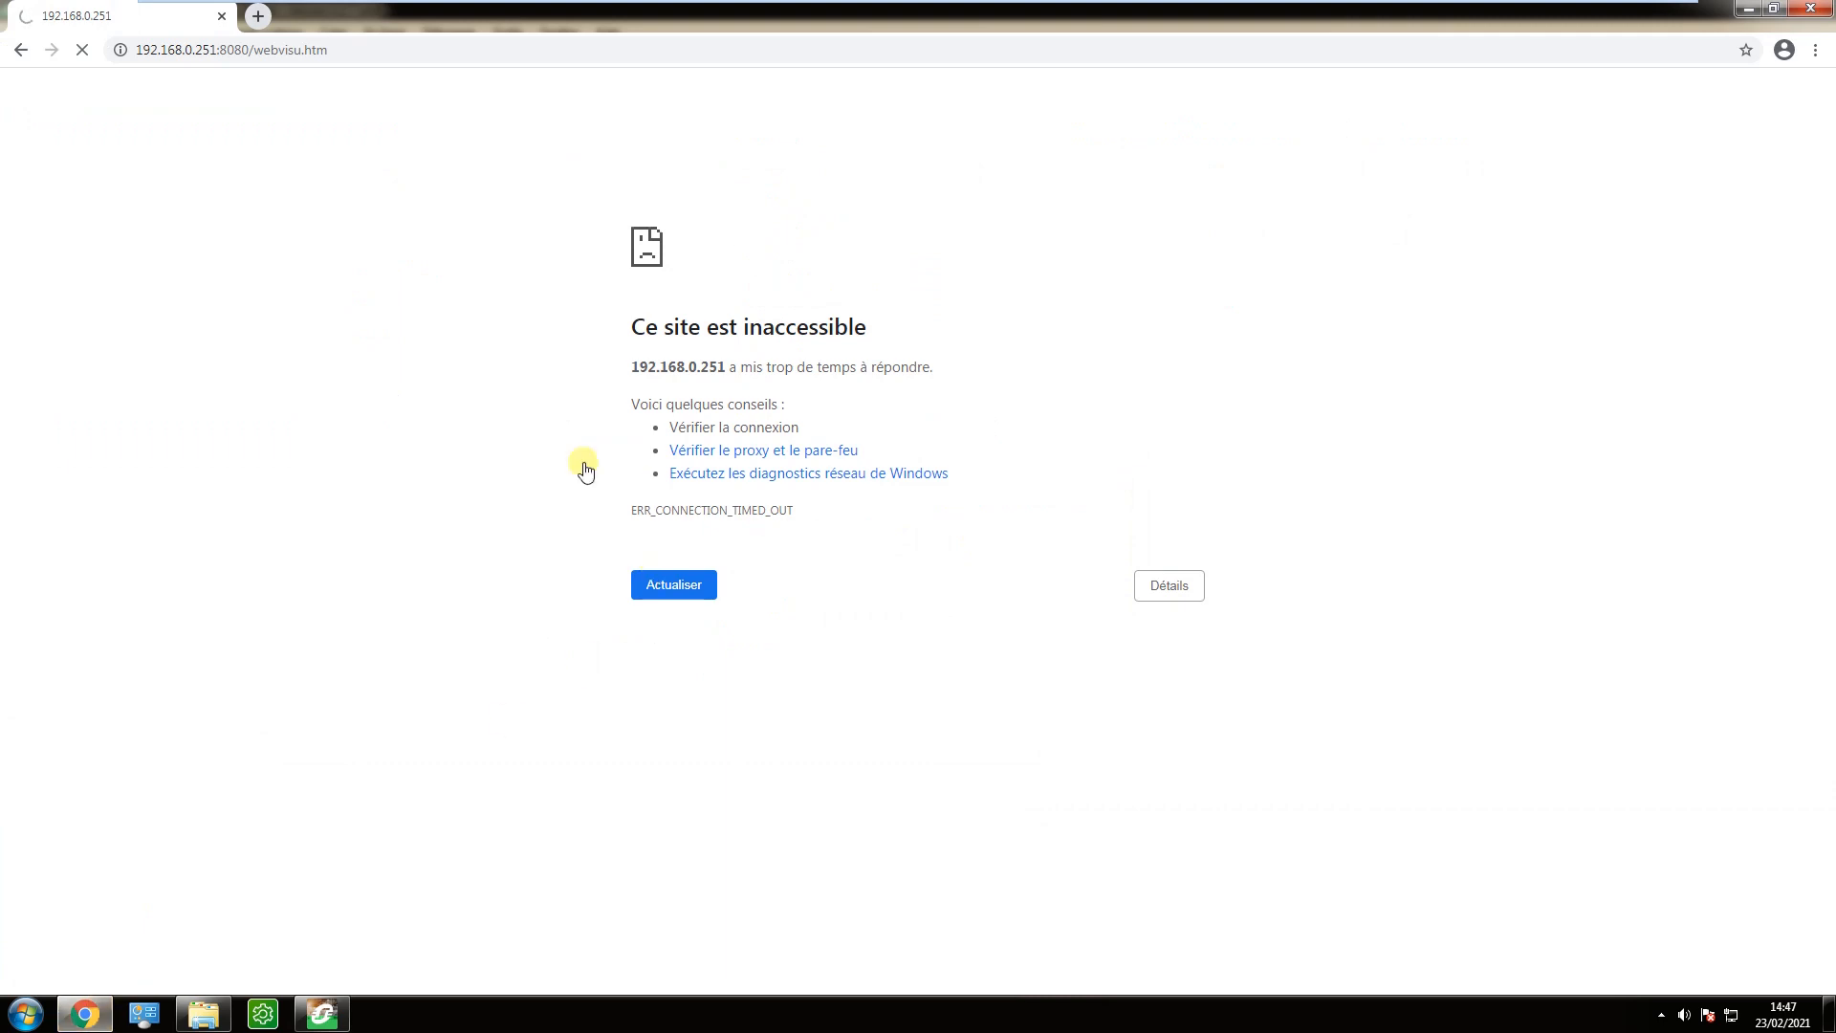
pyautogui.click(354, 52)
pyautogui.press('Return')
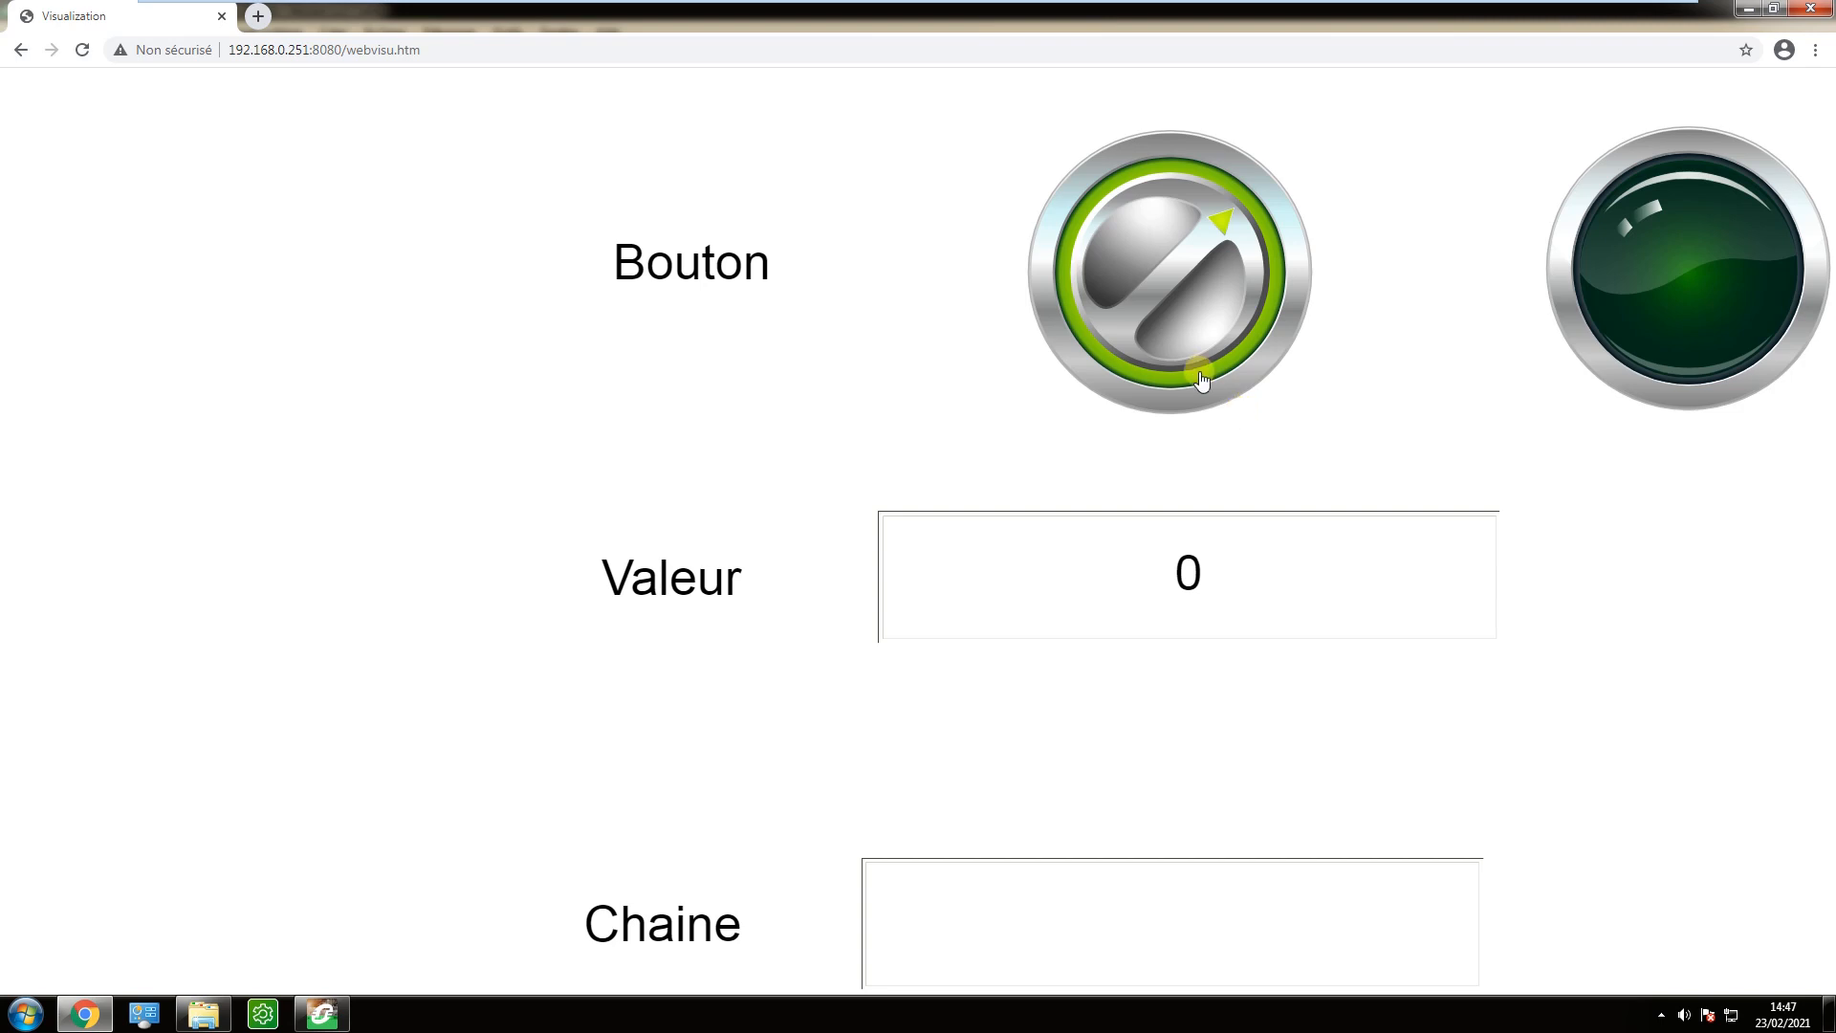
# Toggle the Bouton switch in the web visualisation and shrink the Chrome window so the Logic Builder visualisation stays in view.
pyautogui.click(1179, 311)
pyautogui.click(1177, 304)
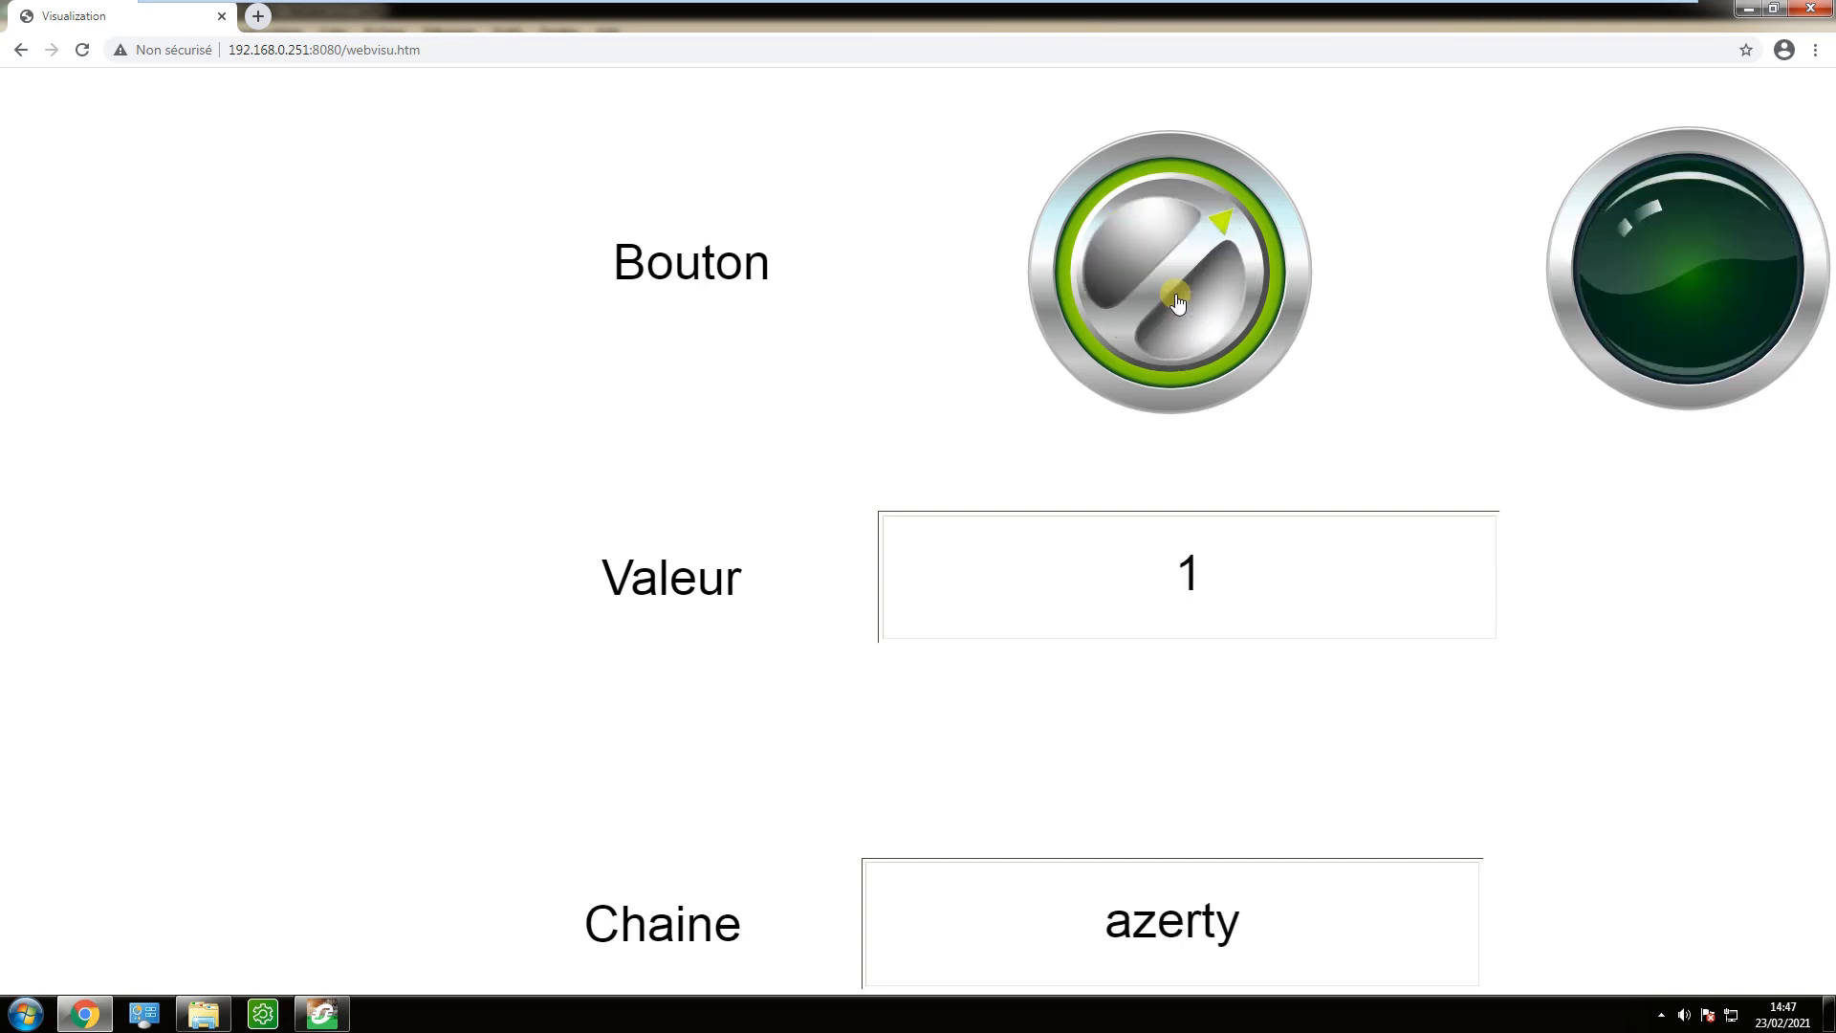
pyautogui.moveTo(1336, 32); pyautogui.dragTo(477, 73)
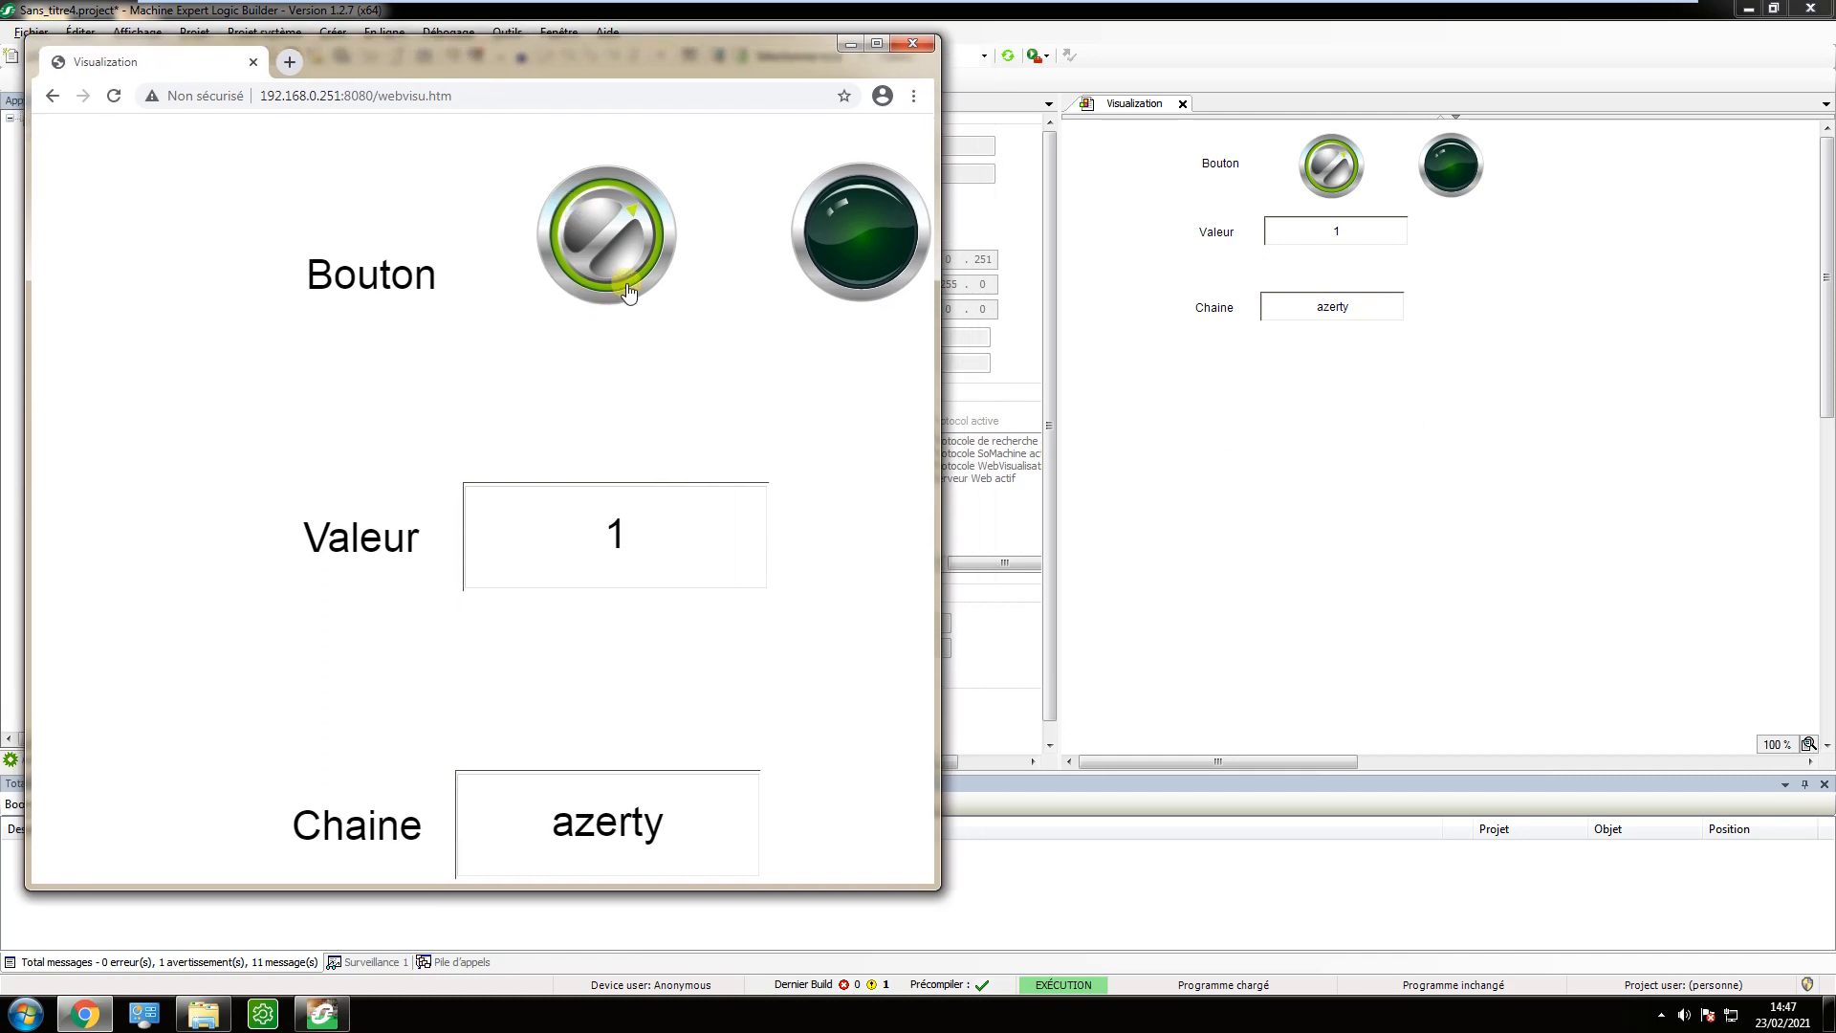
pyautogui.click(615, 250)
# Enter UZTR in the Chaine field of the web visualisation using its on-screen keypad.
pyautogui.click(646, 832)
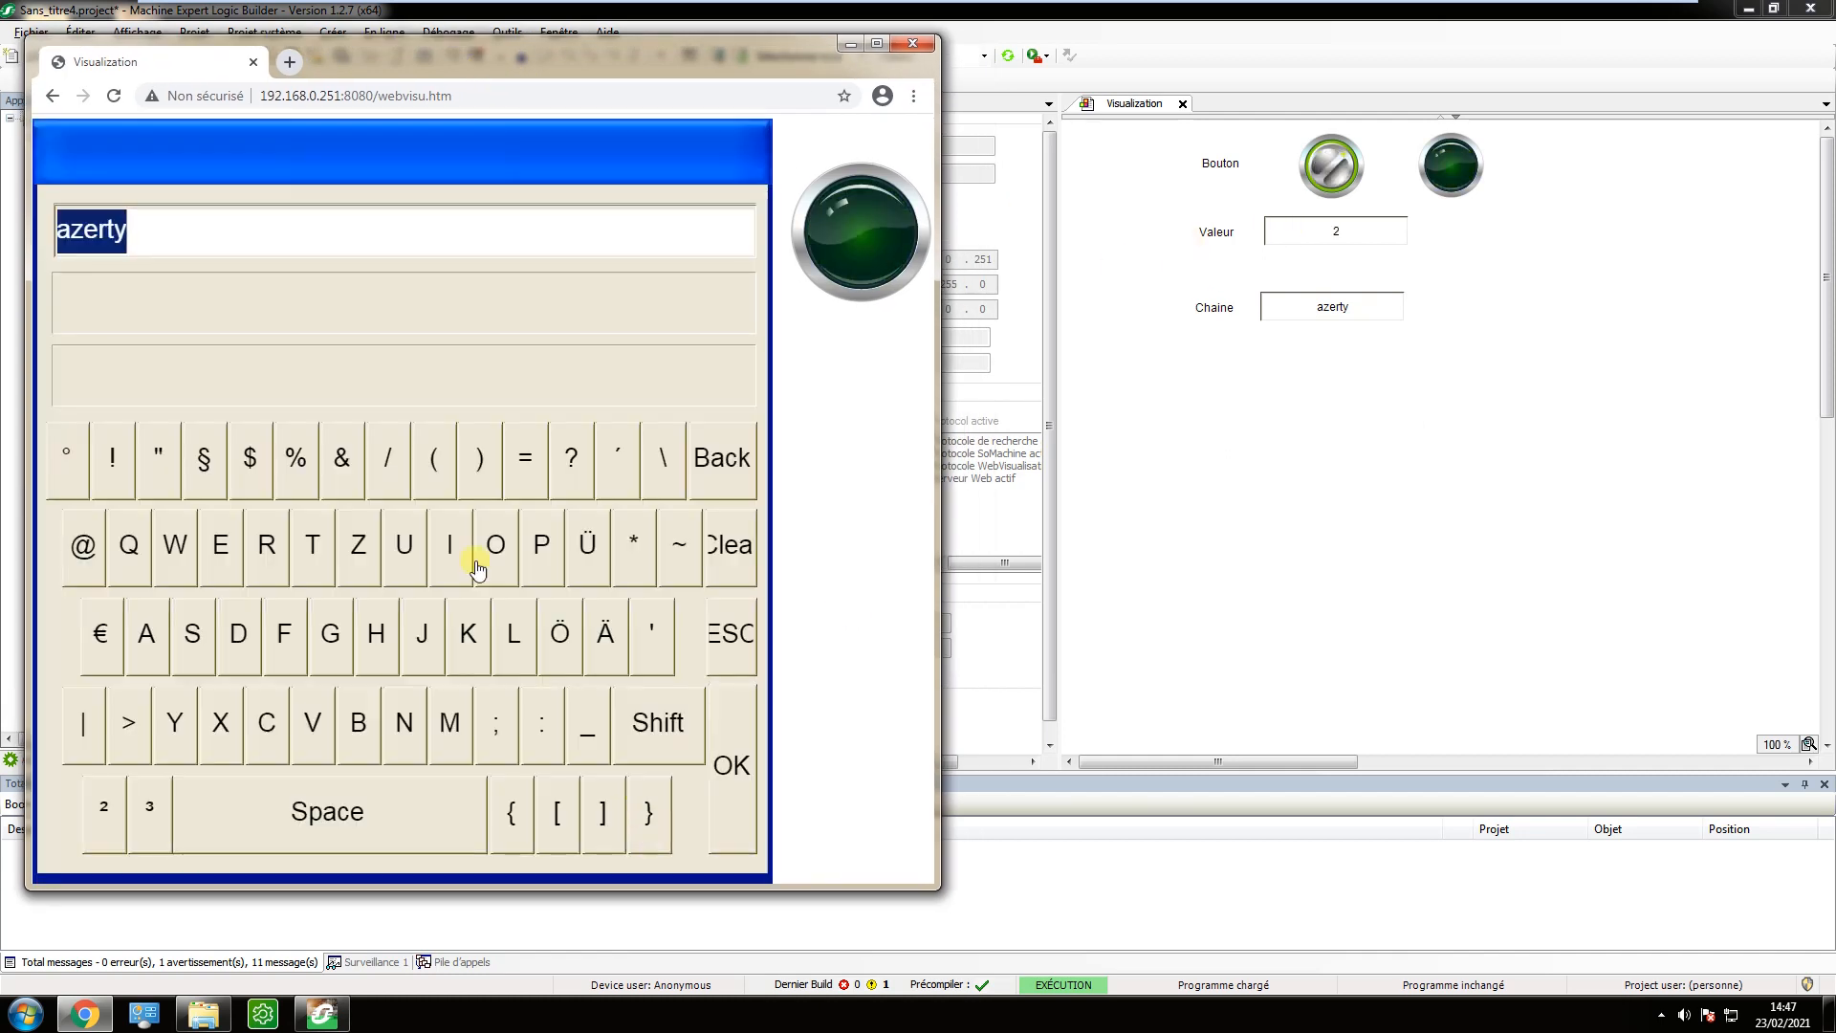
pyautogui.click(397, 542)
pyautogui.click(358, 544)
pyautogui.click(312, 544)
pyautogui.click(267, 544)
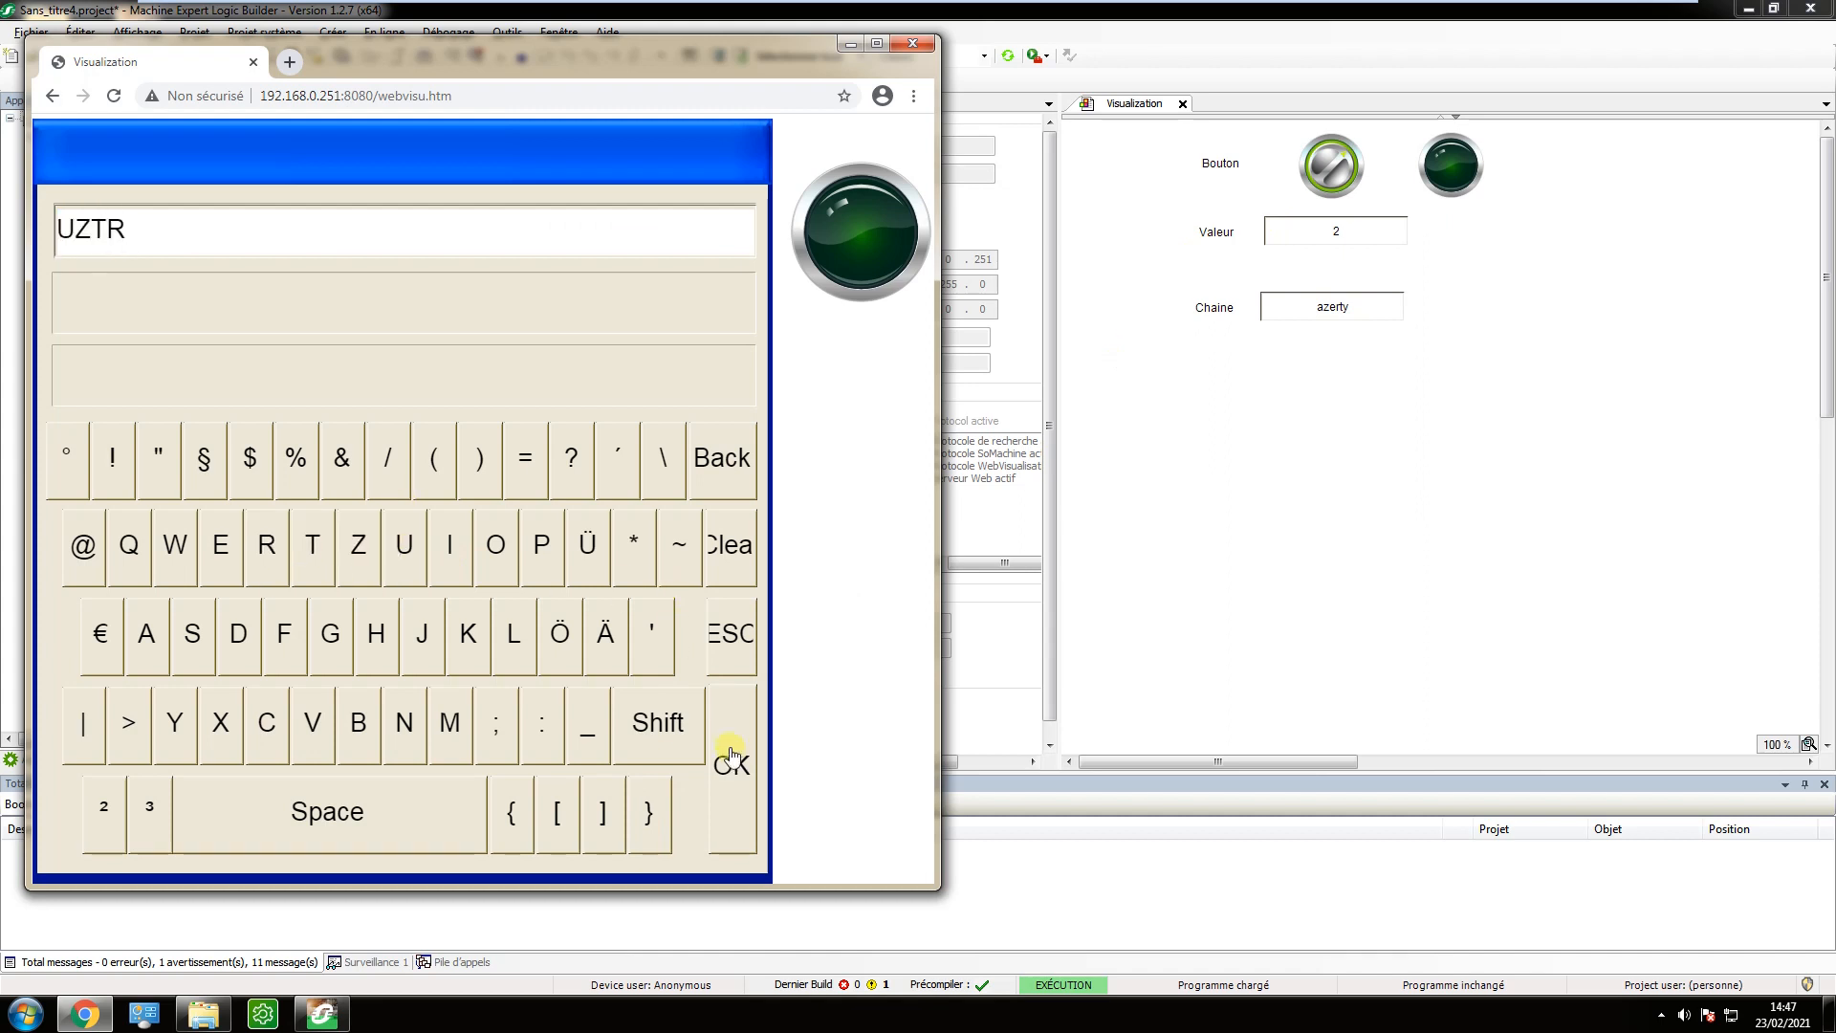
pyautogui.click(739, 755)
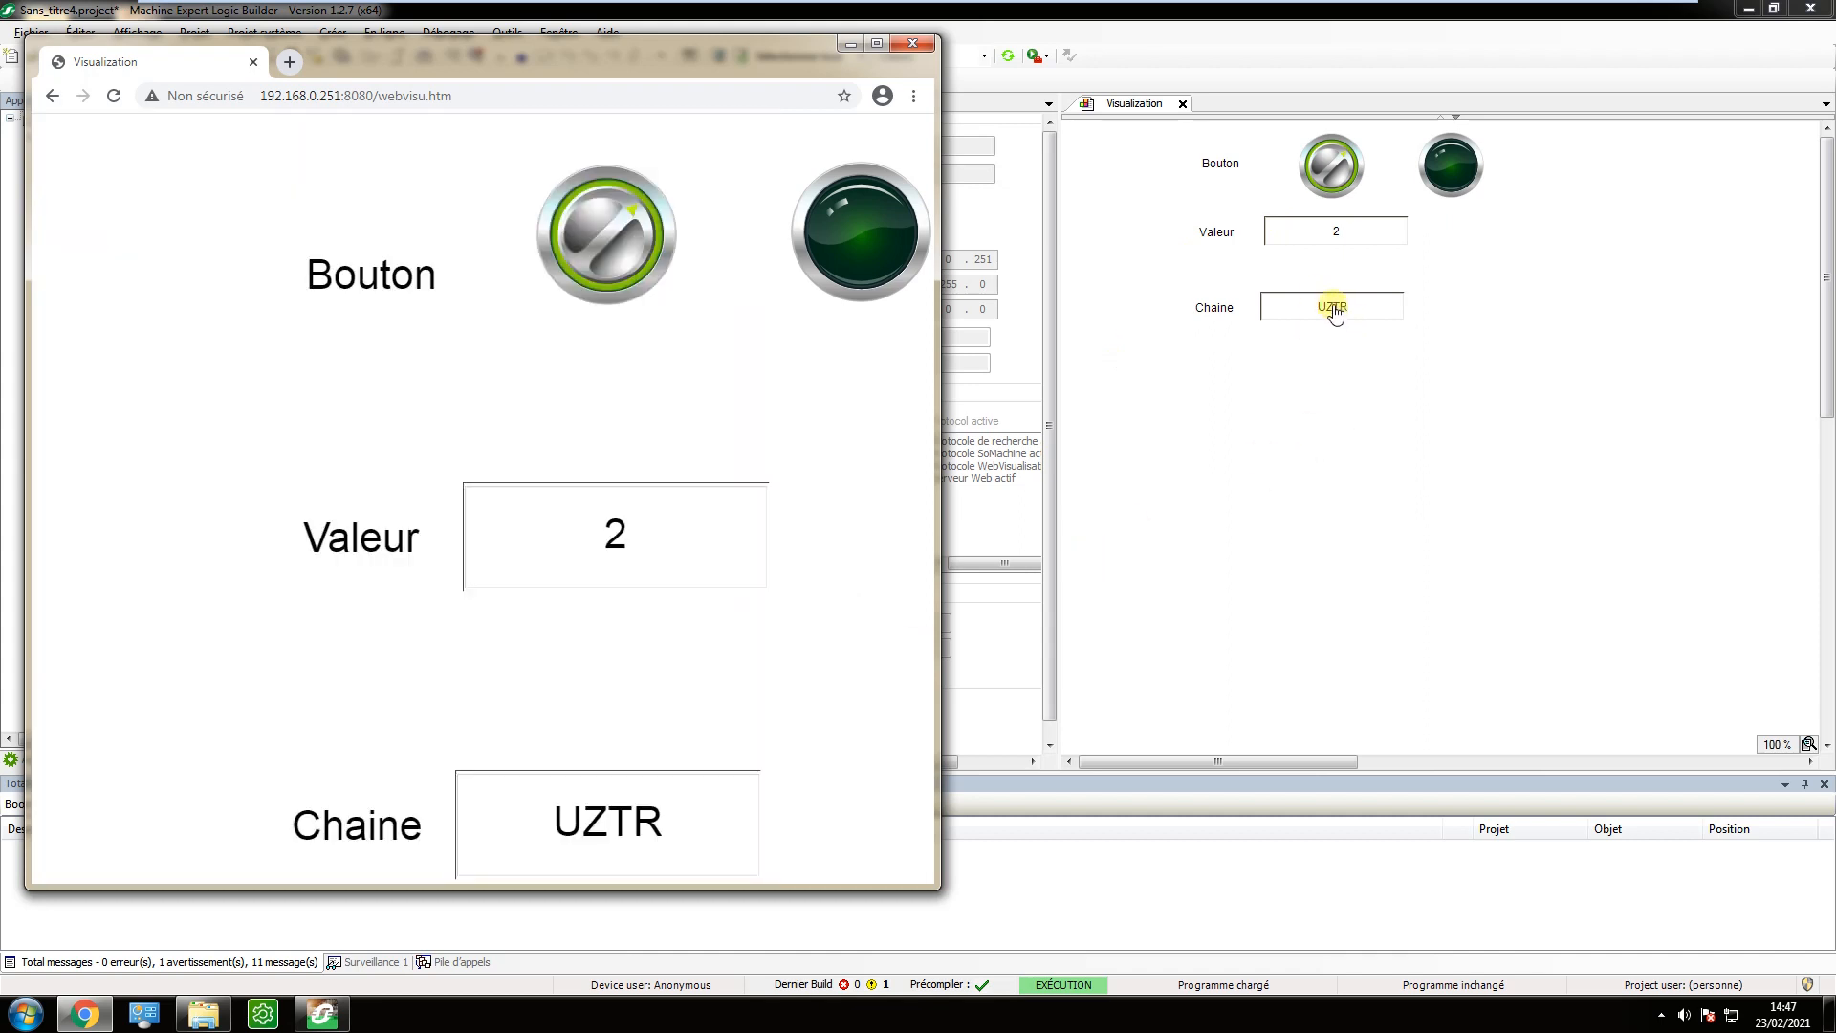
# Write tytrre into the Chaine field of the Logic Builder visualisation and bring the Chrome web visualisation back to the front.
pyautogui.click(1328, 312)
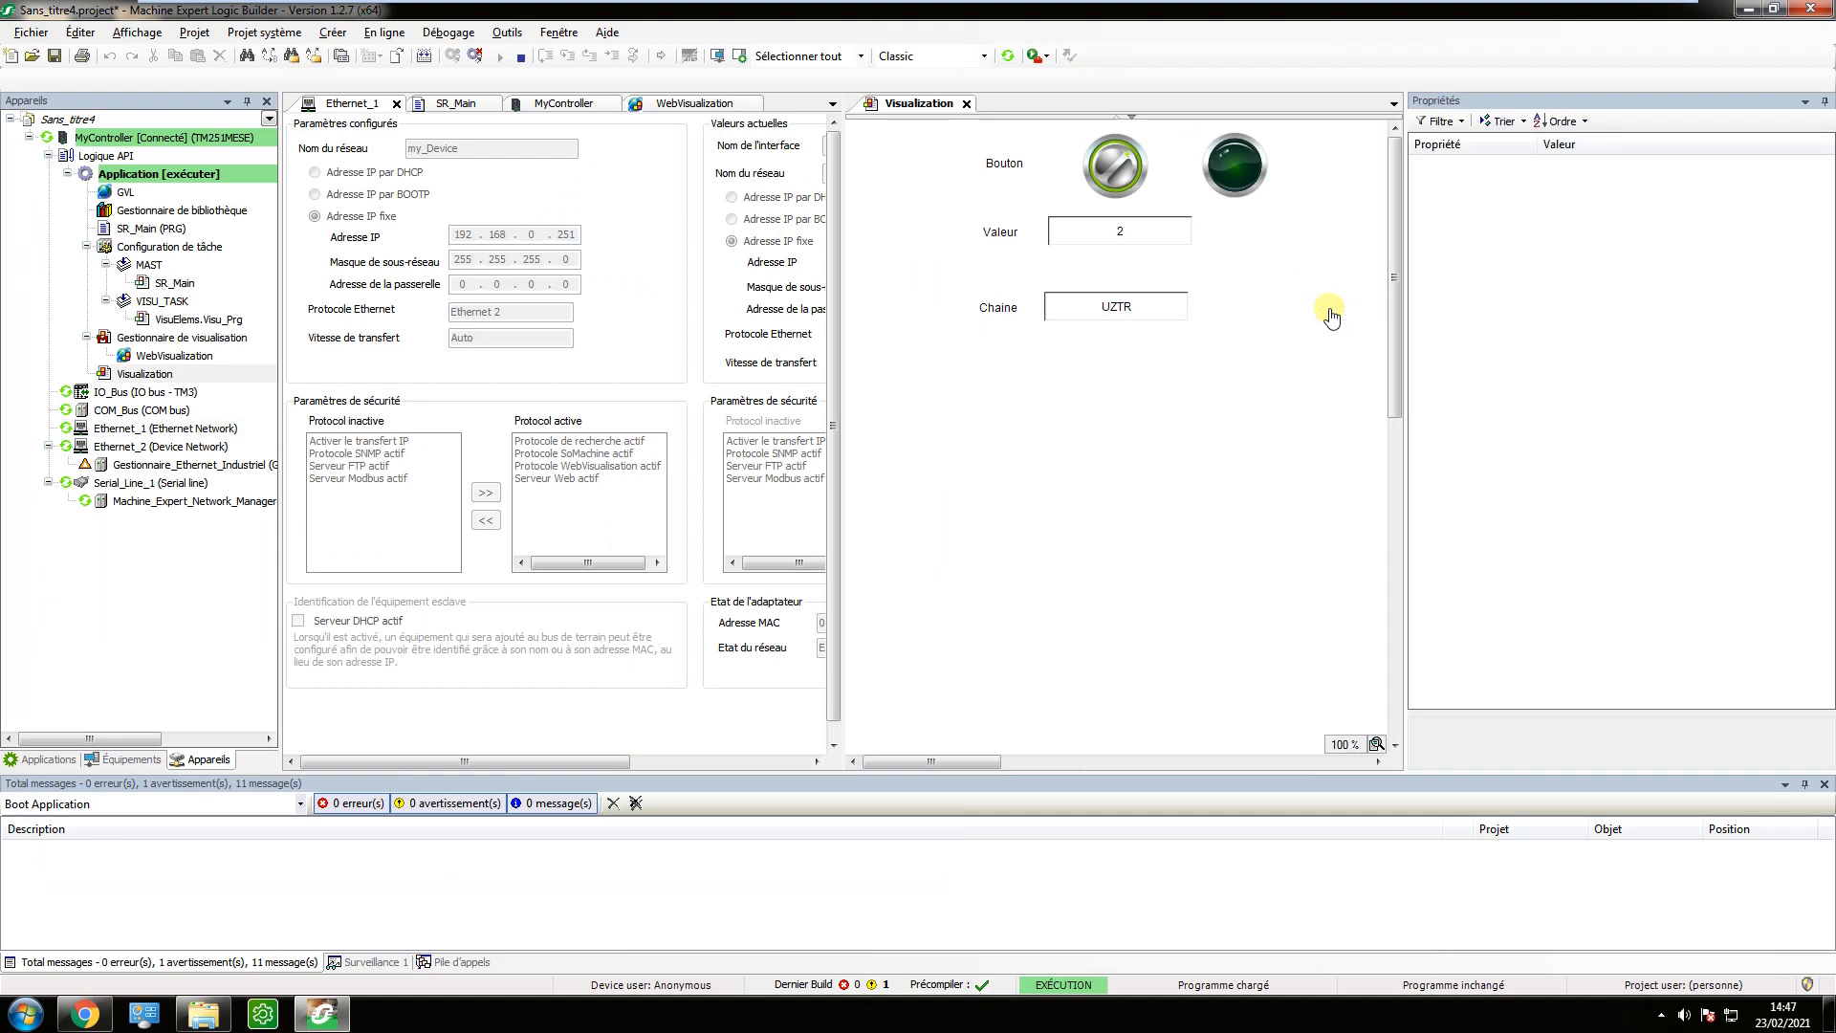
pyautogui.click(1133, 313)
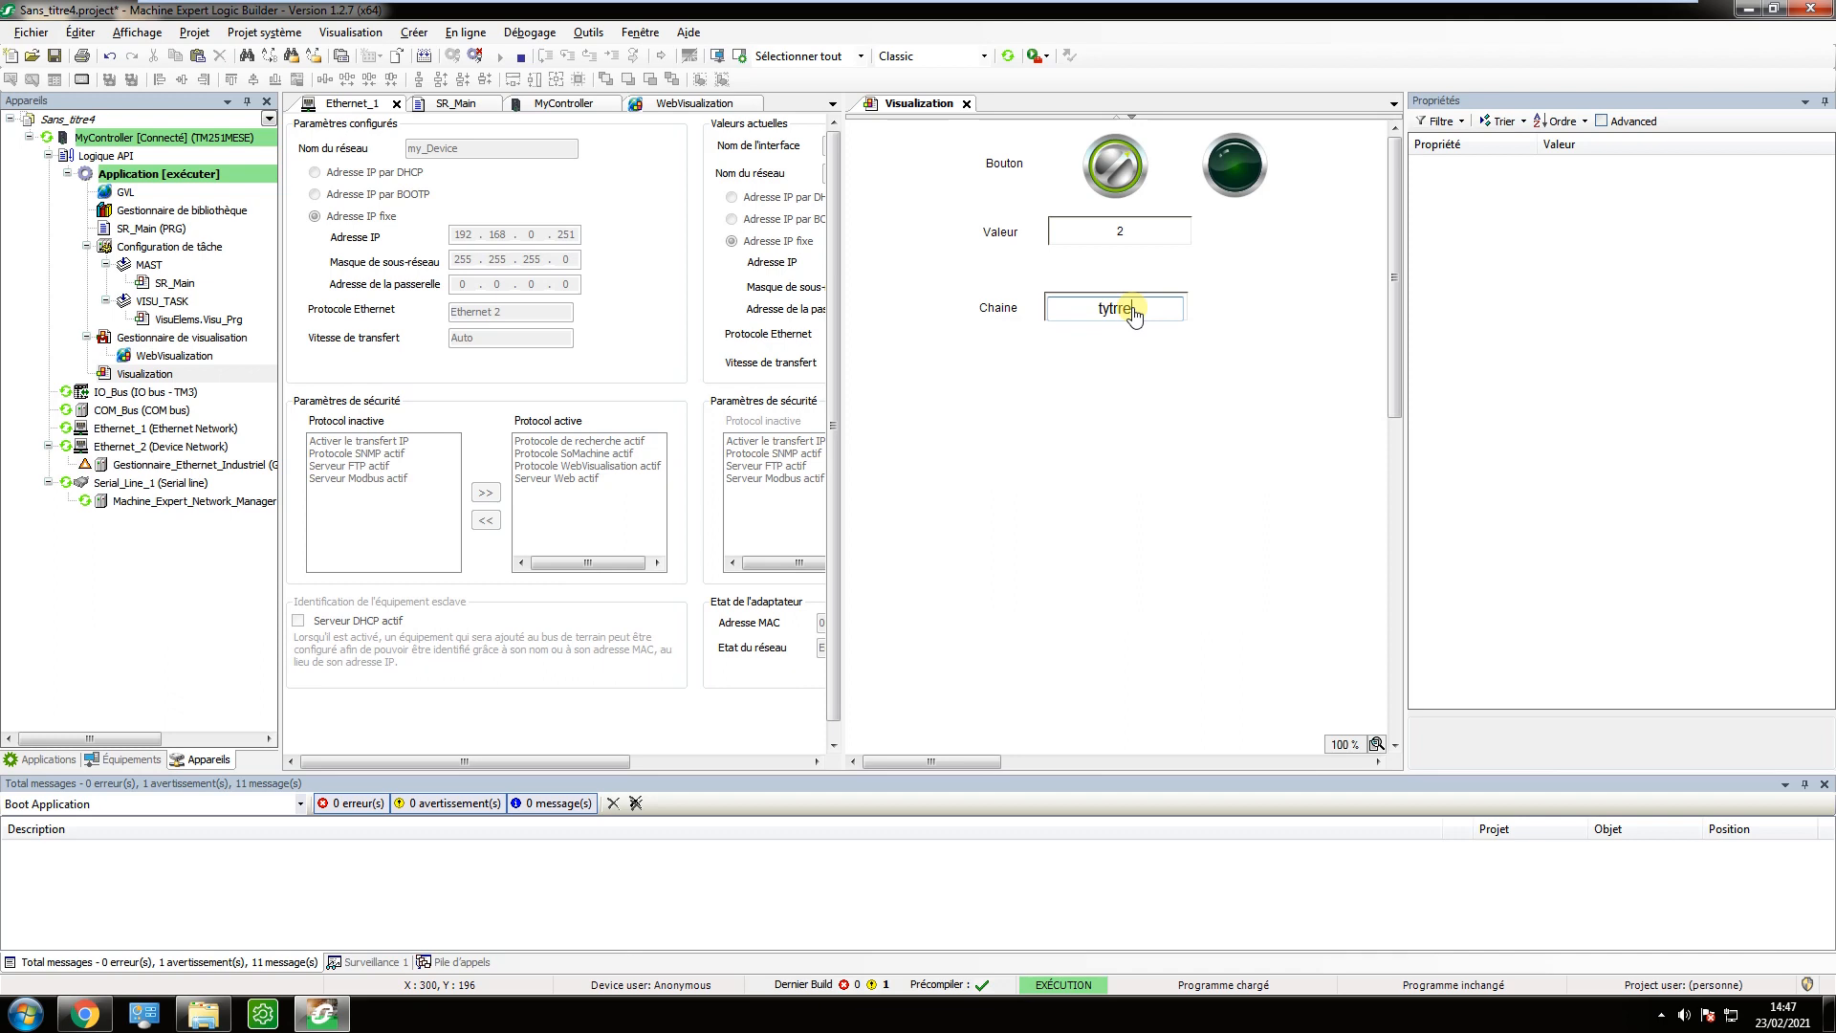
pyautogui.press('Return')
pyautogui.hotkey('alt', 'Tab')
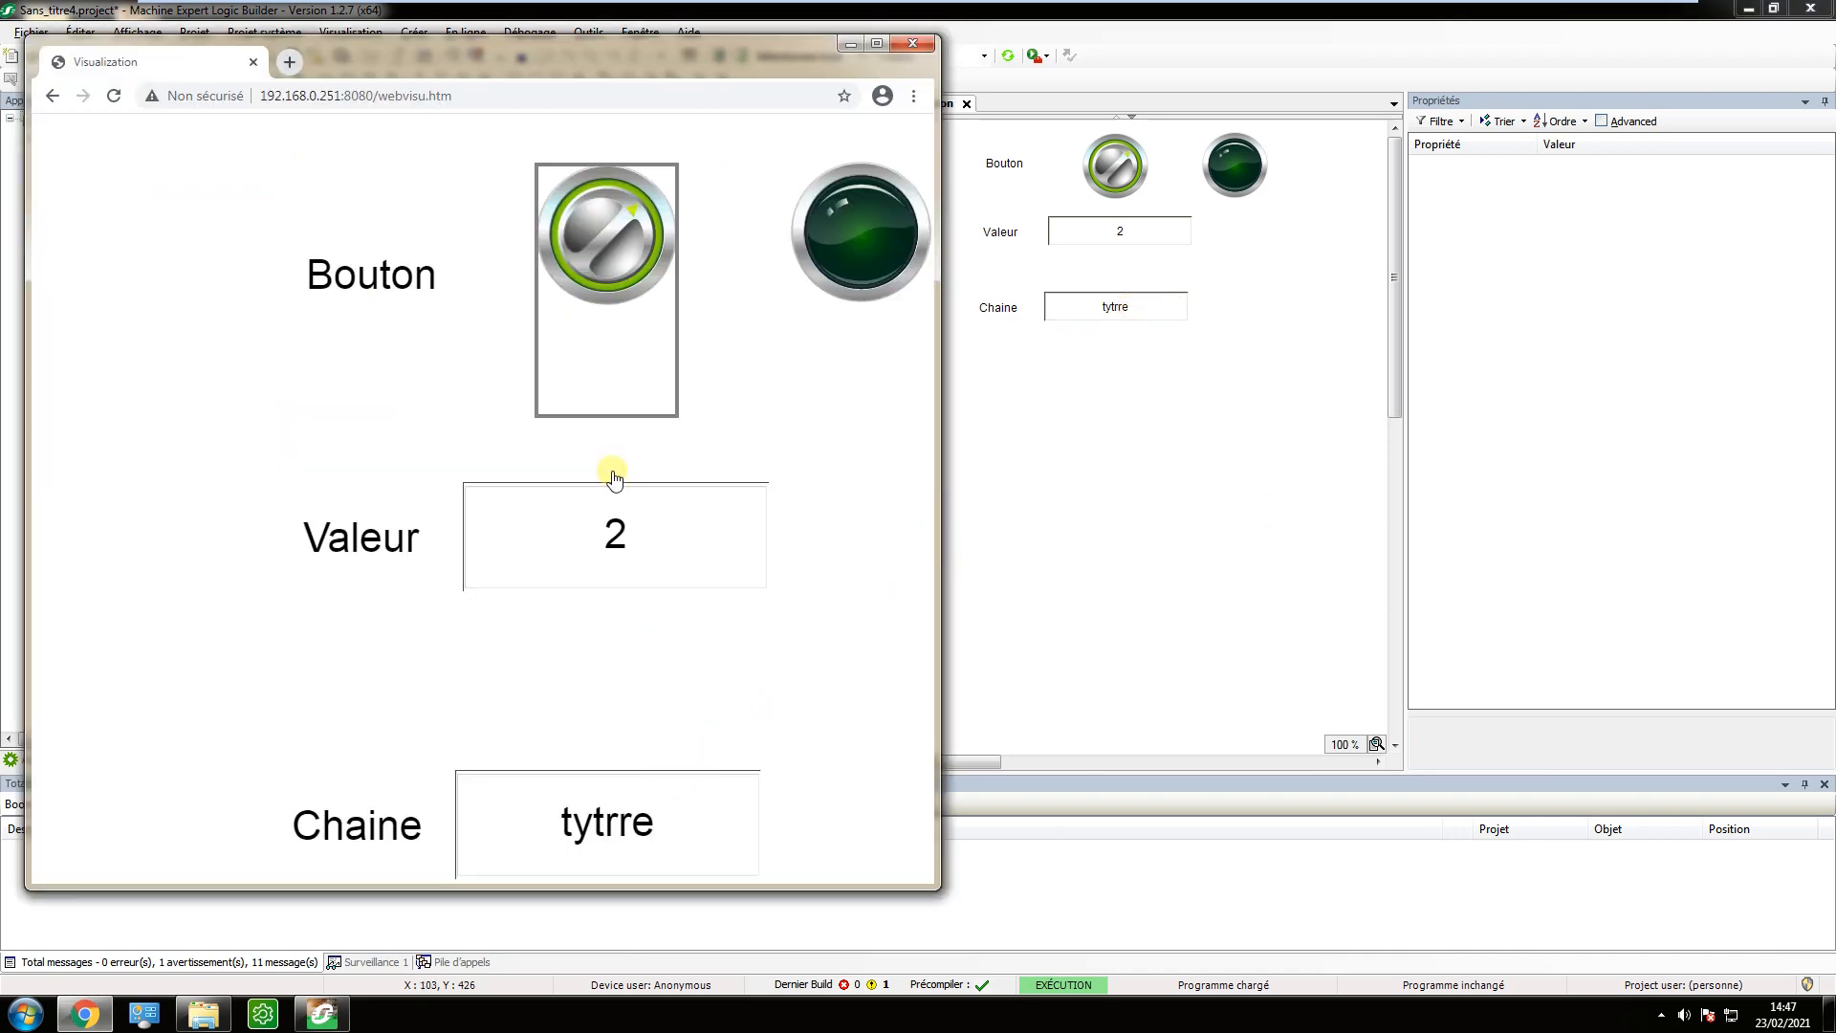
# Toggle the Bouton switch in the Logic Builder visualisation and compare its state with the web visualisation in Chrome.
pyautogui.click(1113, 183)
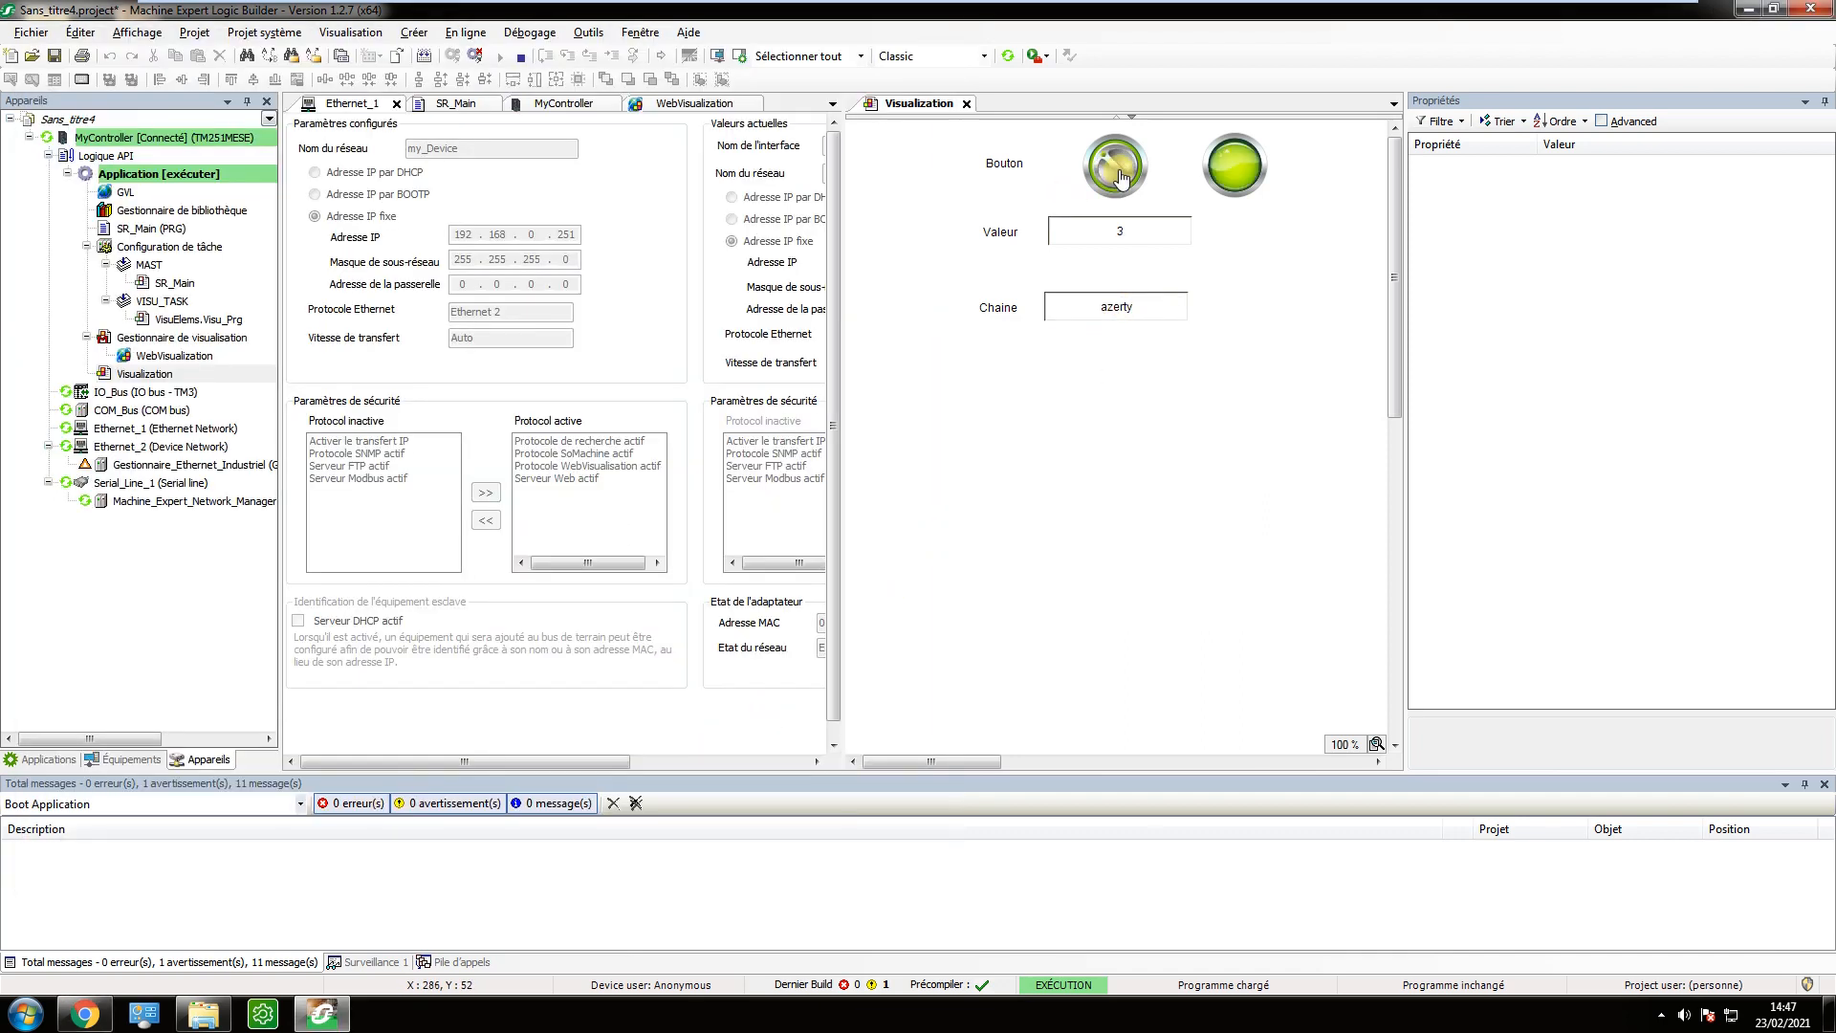
pyautogui.click(1118, 172)
pyautogui.click(1118, 173)
pyautogui.hotkey('alt', 'Tab')
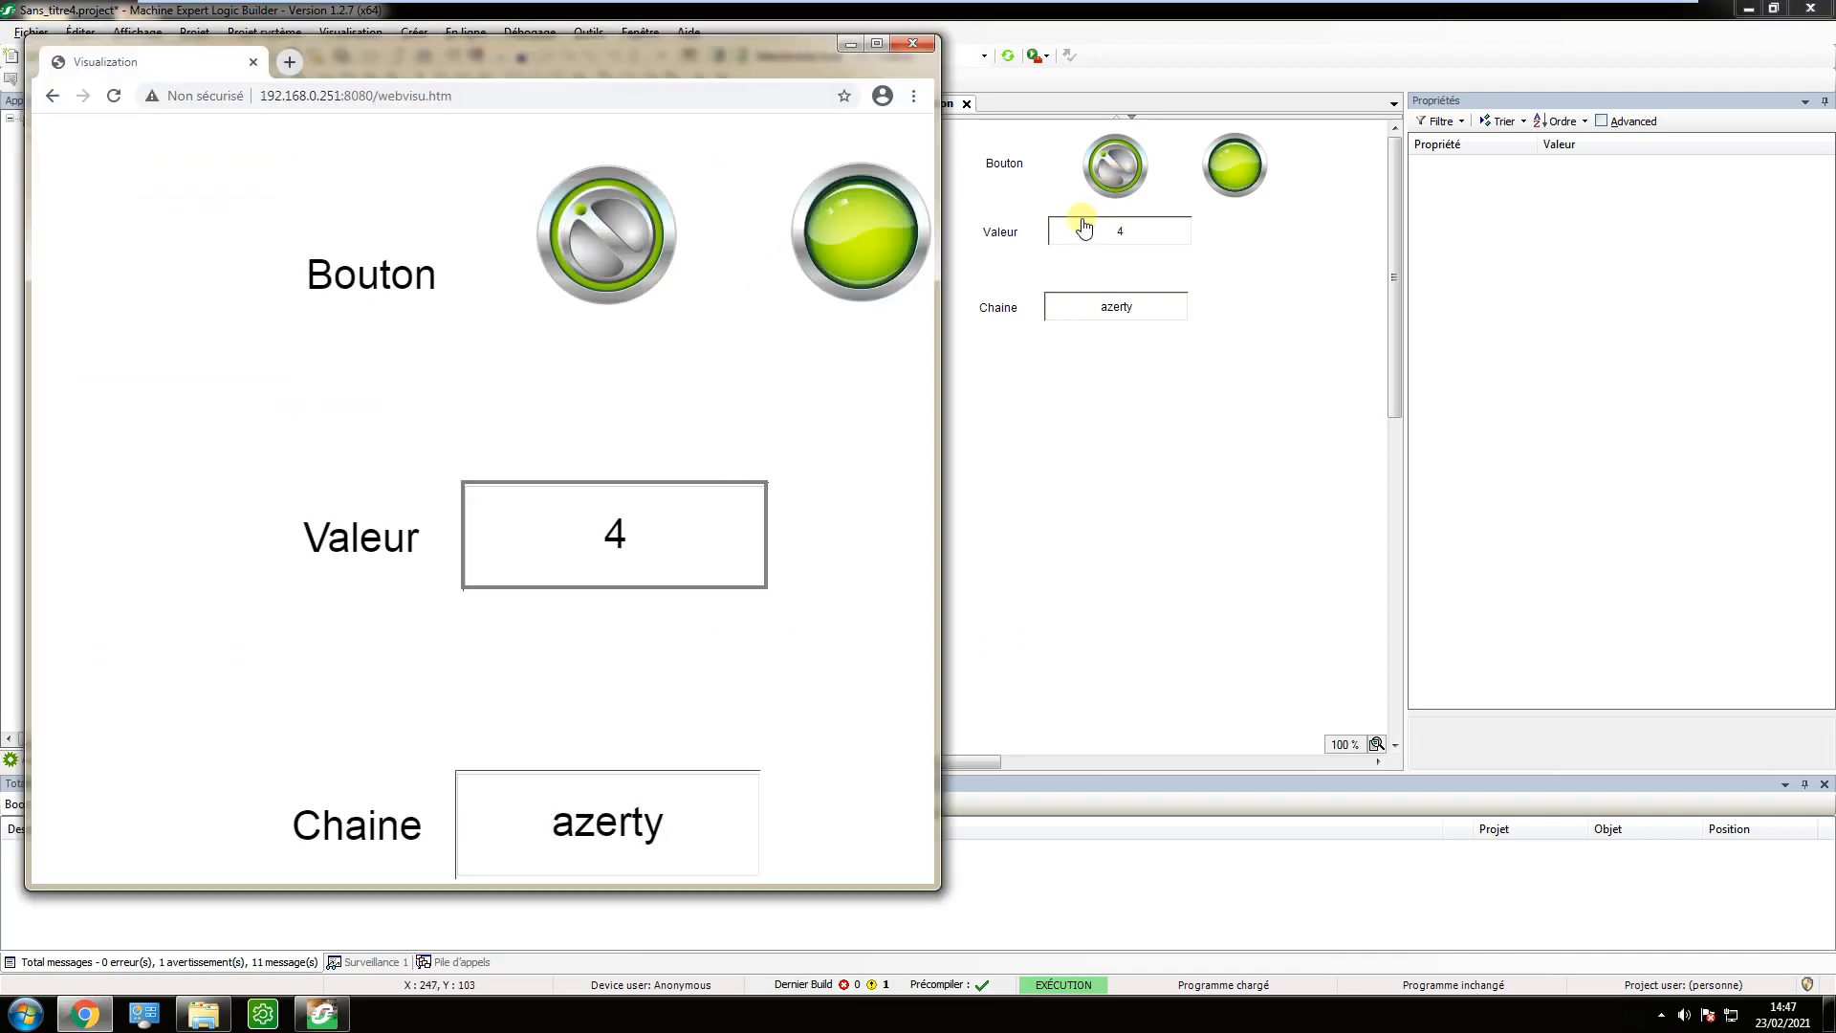
pyautogui.click(1114, 168)
pyautogui.hotkey('alt', 'Tab')
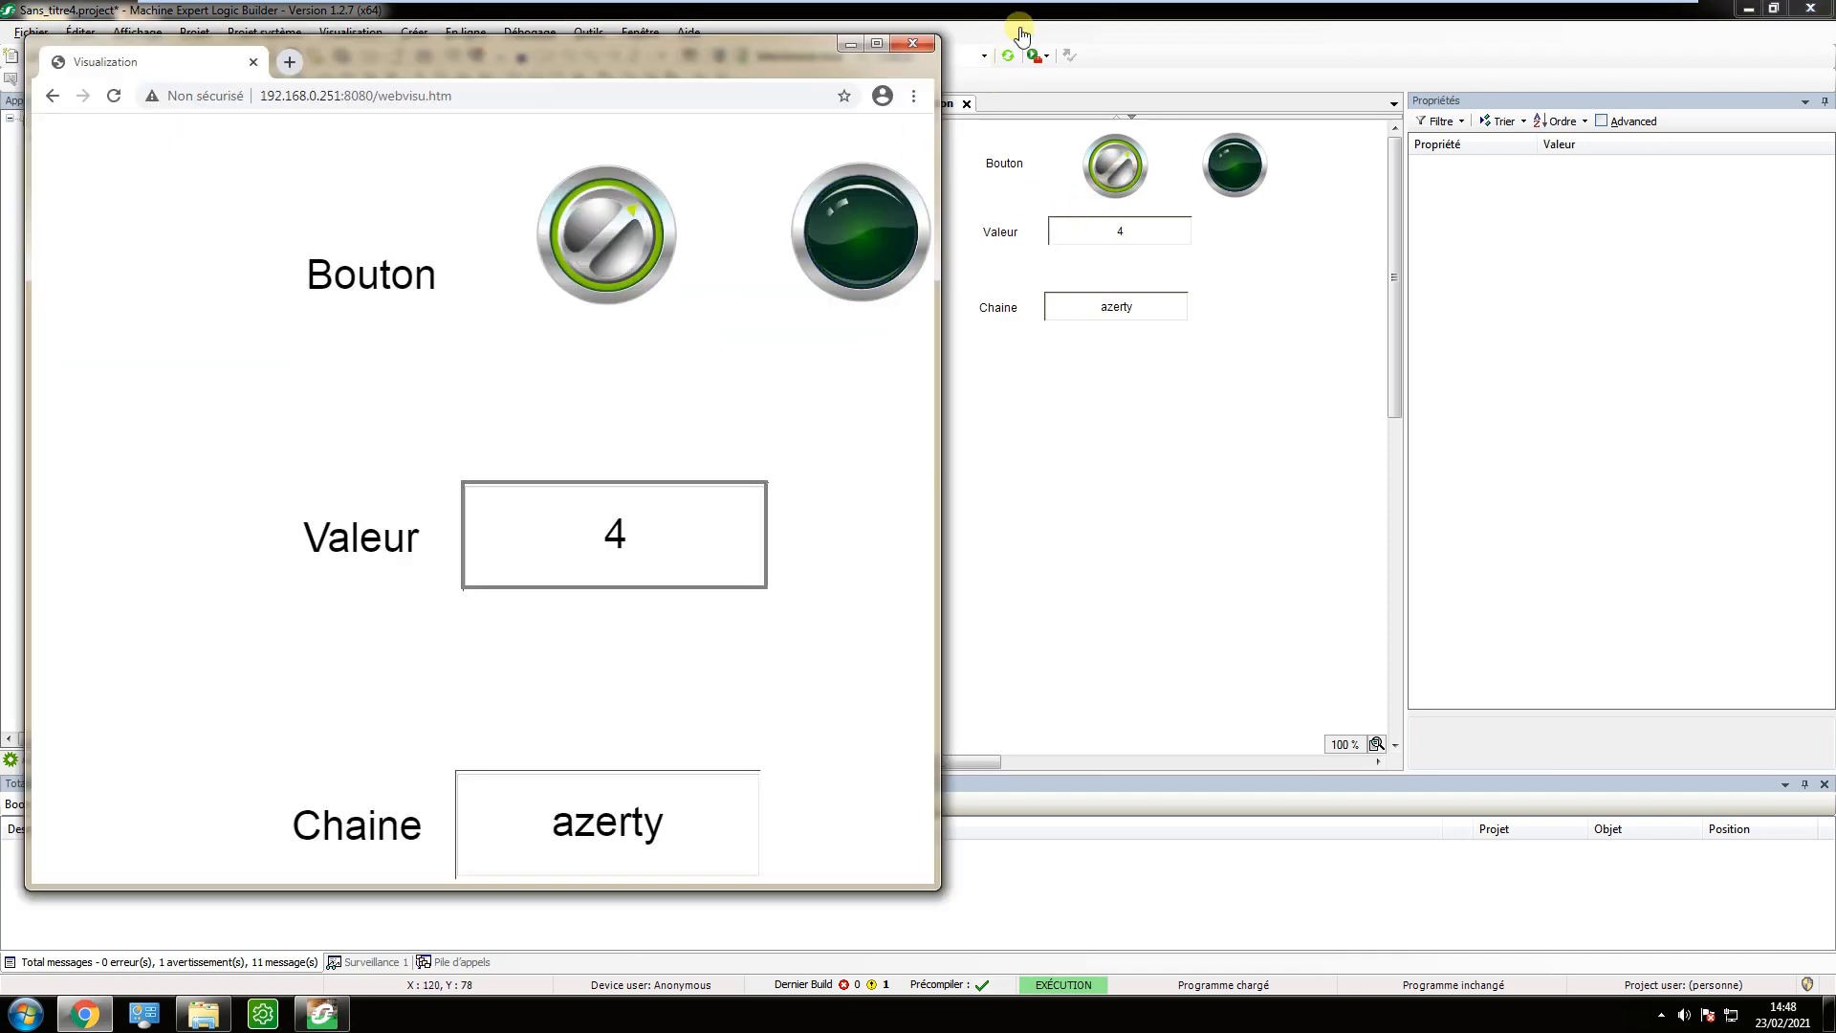
# Arrange Logic Builder beside Chrome, narrow its Propriétés pane, and merge the Visualization editor into the same group as Ethernet_1.
pyautogui.moveTo(1028, 12); pyautogui.dragTo(1261, 38)
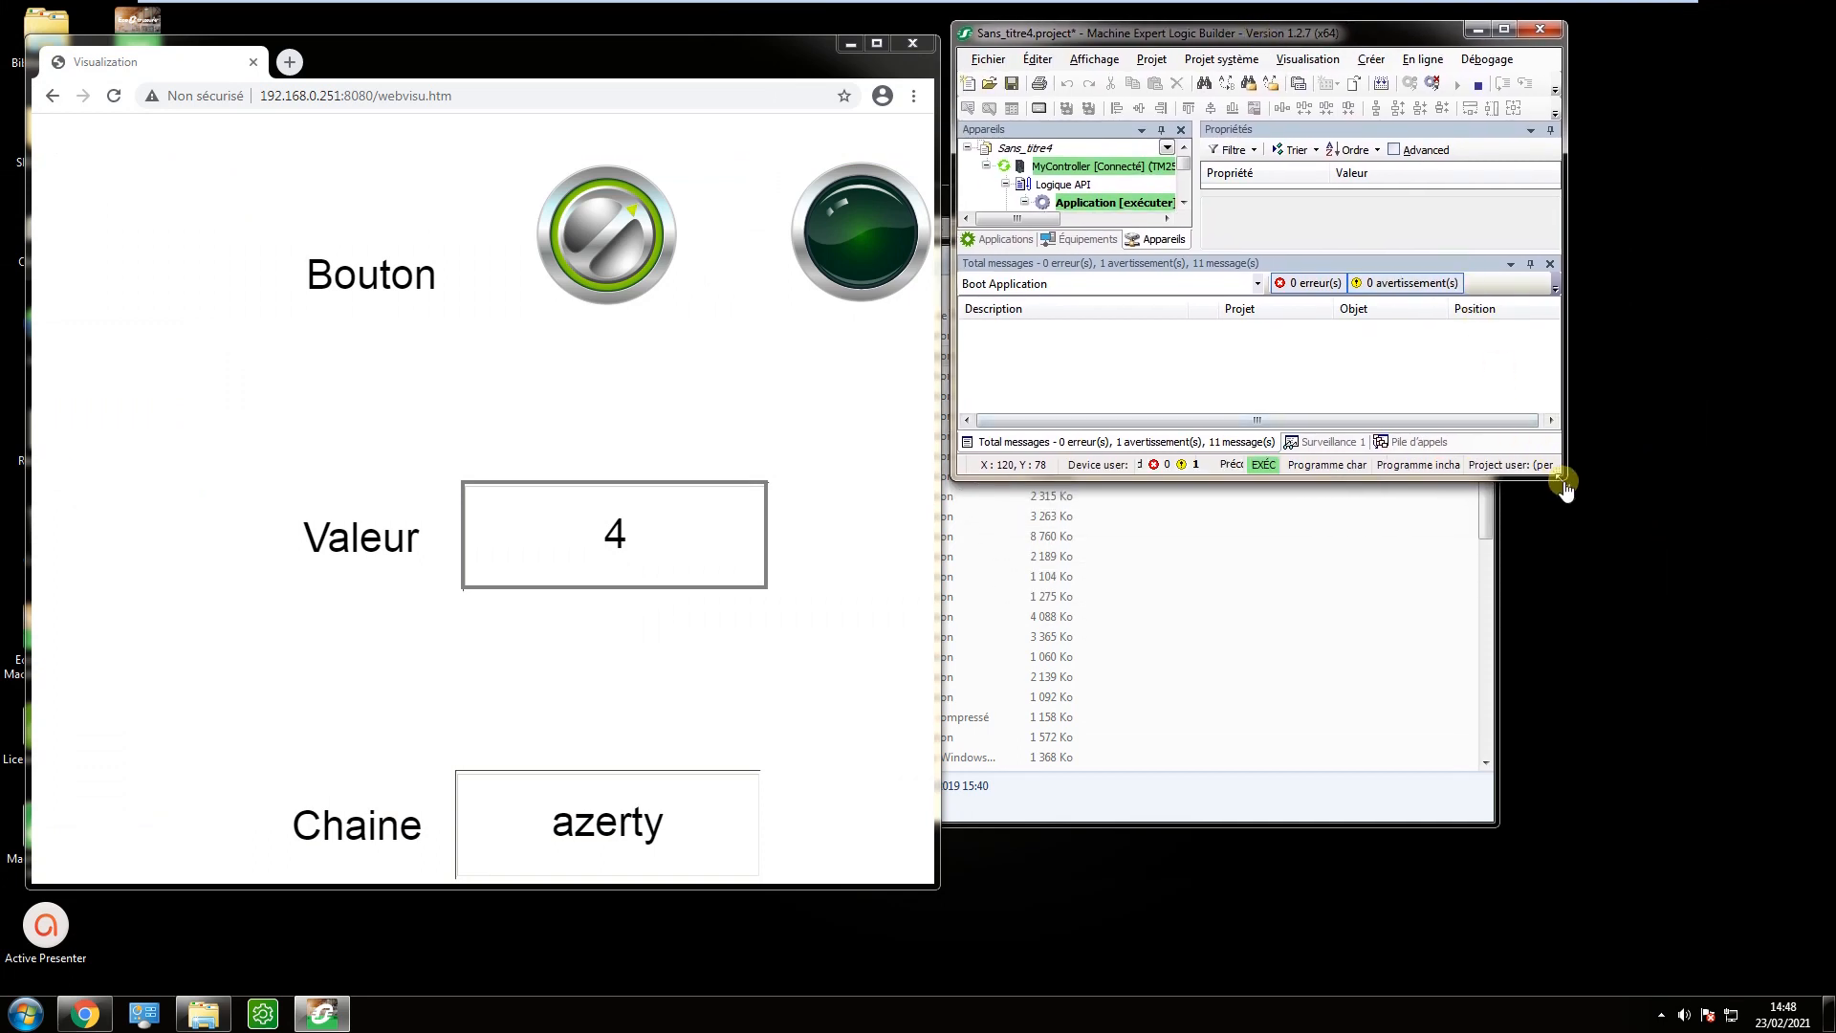
pyautogui.moveTo(1565, 479); pyautogui.dragTo(1642, 899)
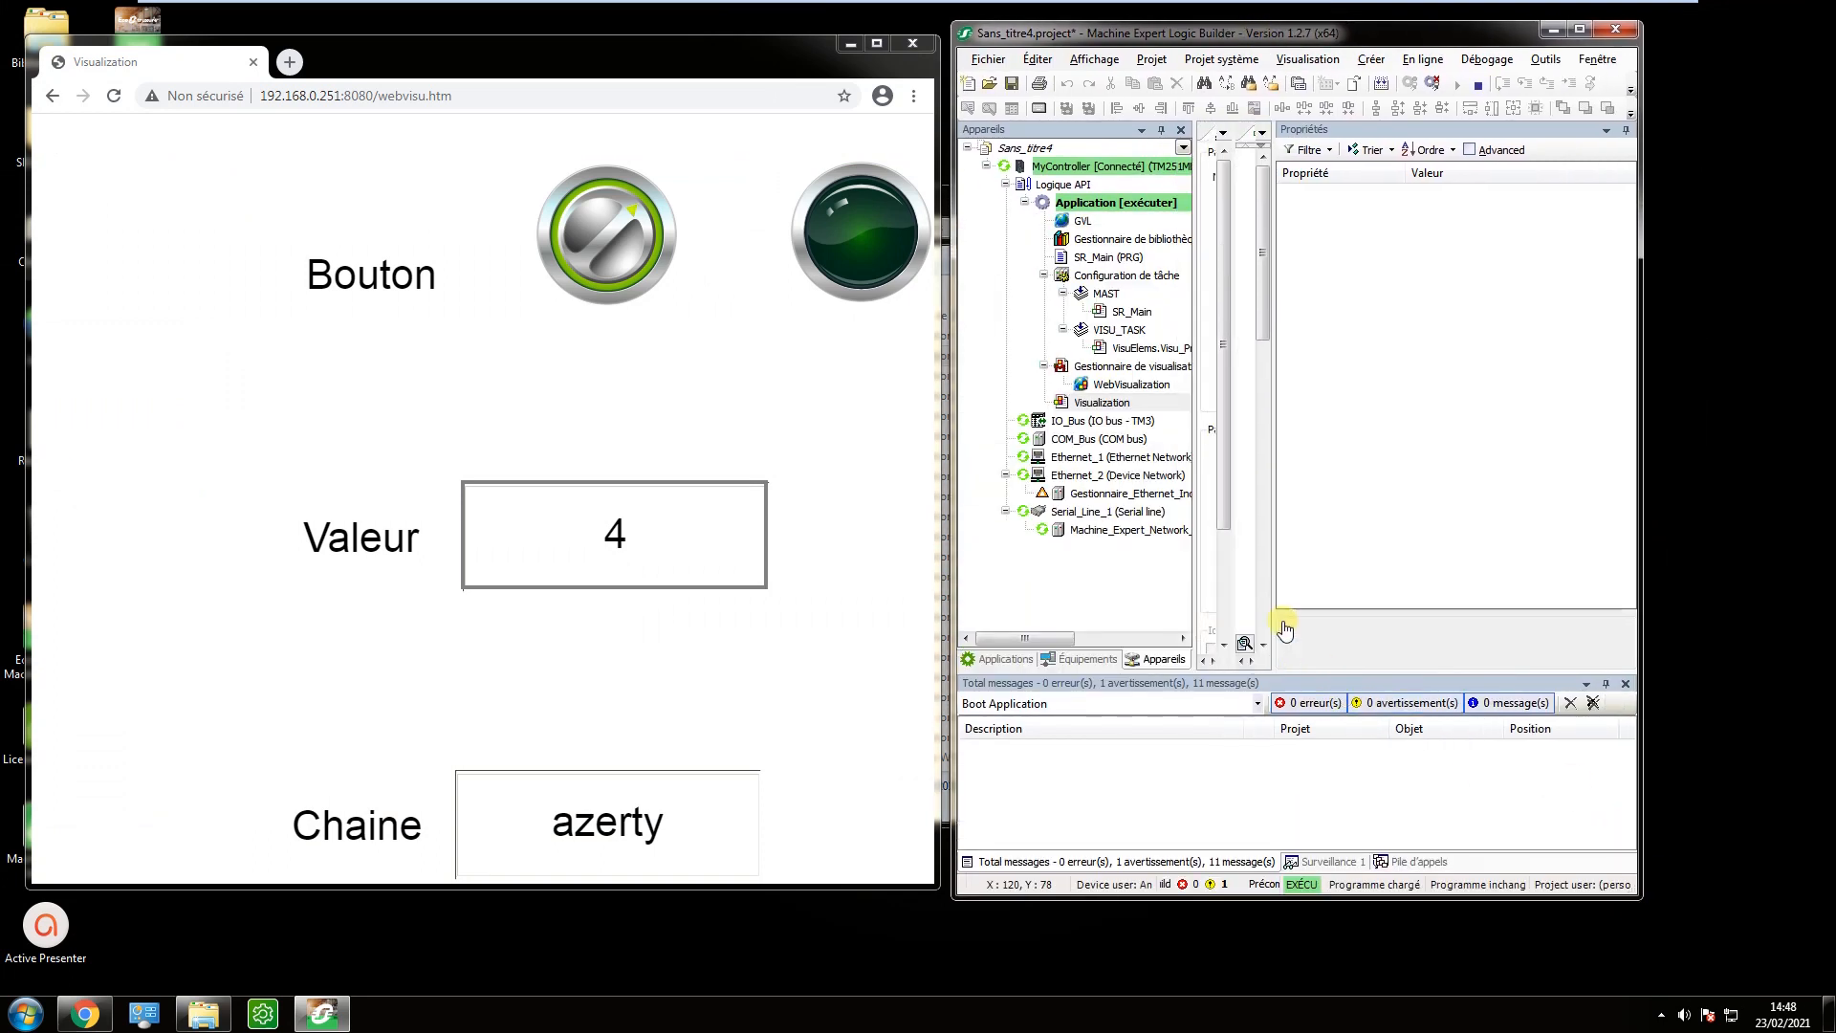
pyautogui.moveTo(1275, 623); pyautogui.dragTo(1543, 612)
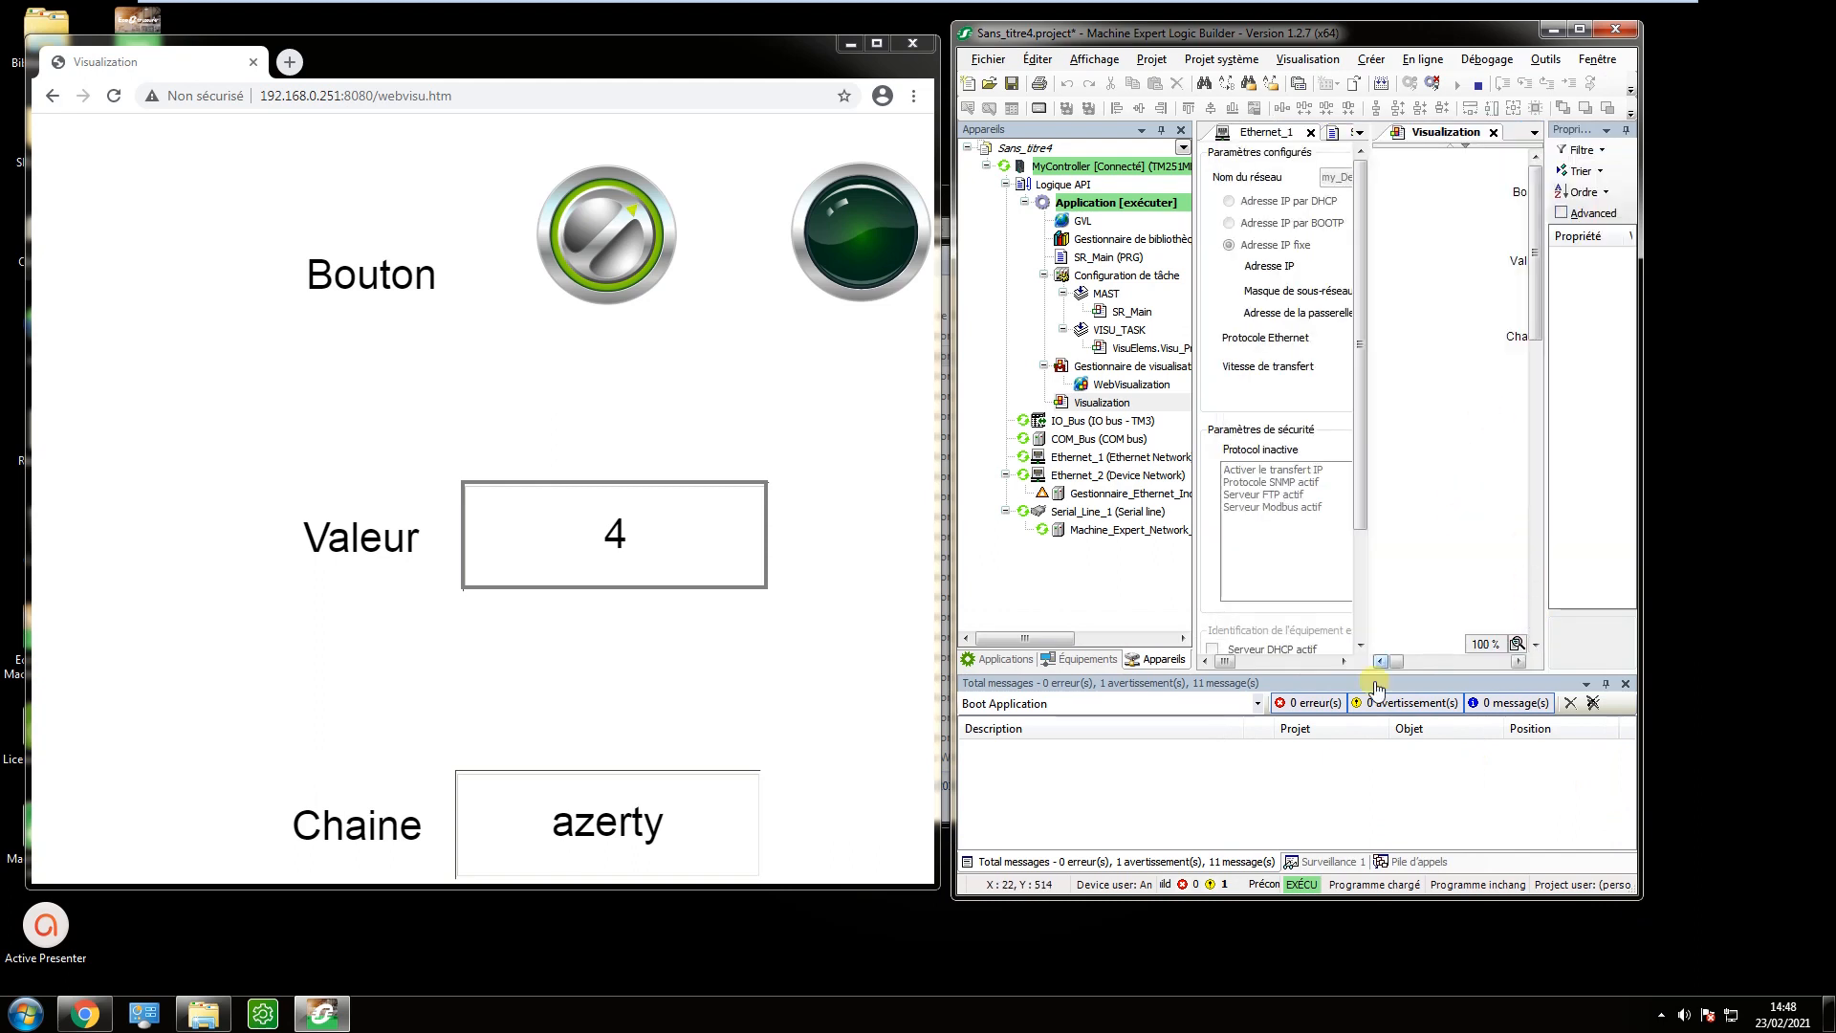
pyautogui.moveTo(1431, 134); pyautogui.dragTo(1283, 395)
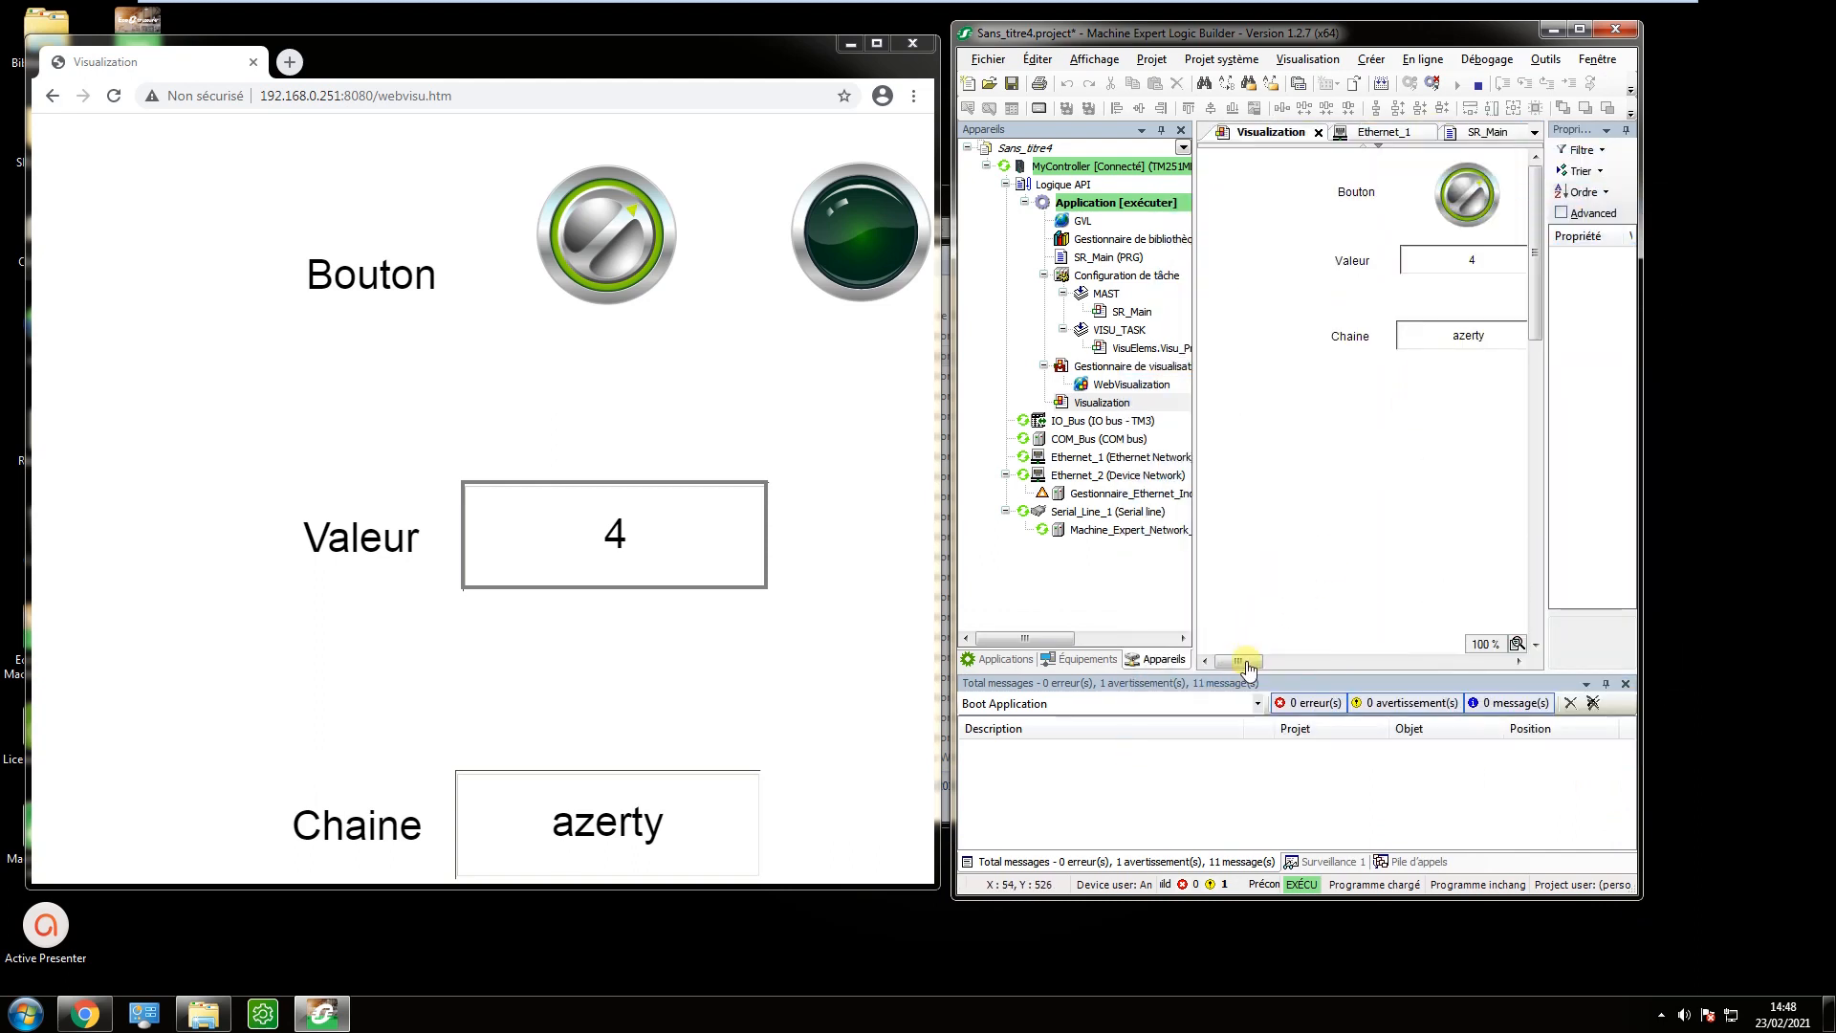
# Toggle the Bouton switch in the Logic Builder visualisation and write "121" with its quotation marks into the Chaine field.
pyautogui.moveTo(1243, 660)
pyautogui.mouseDown()
pyautogui.moveTo(1289, 667)
pyautogui.moveTo(1270, 669)
pyautogui.mouseUp()
pyautogui.click(1323, 197)
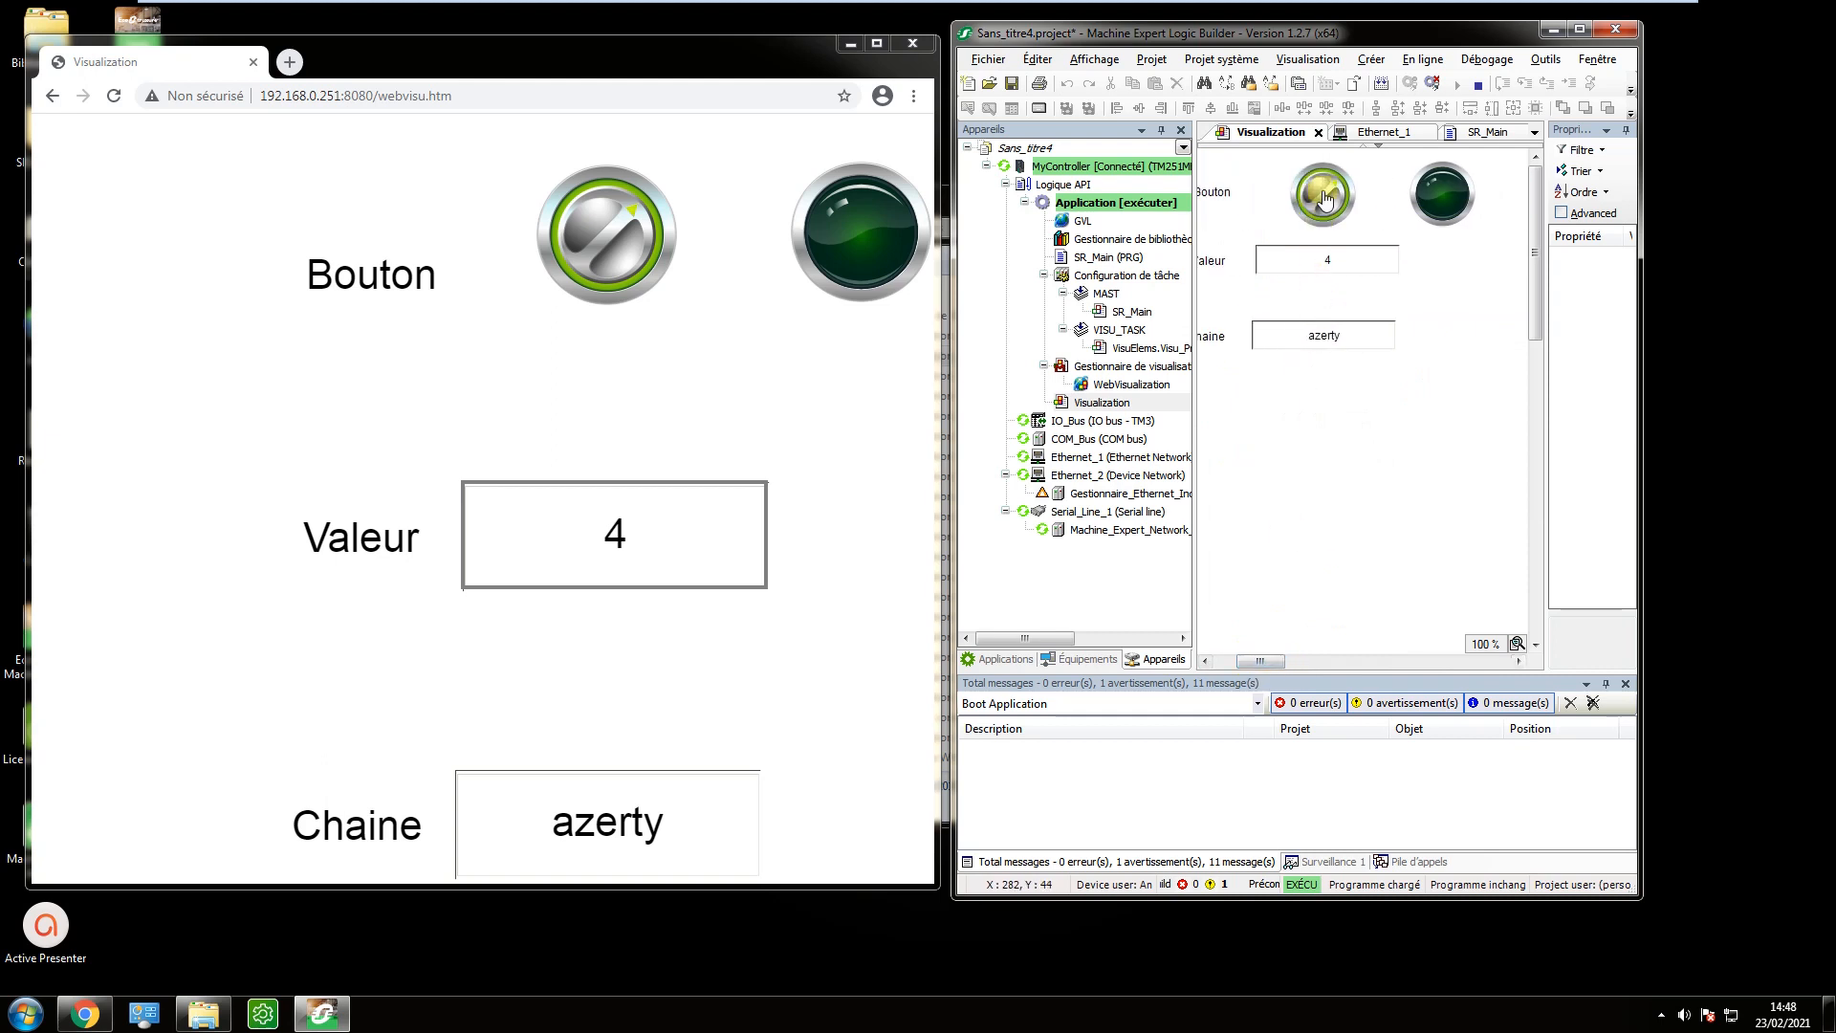
pyautogui.click(1323, 197)
pyautogui.click(1325, 203)
pyautogui.click(1323, 341)
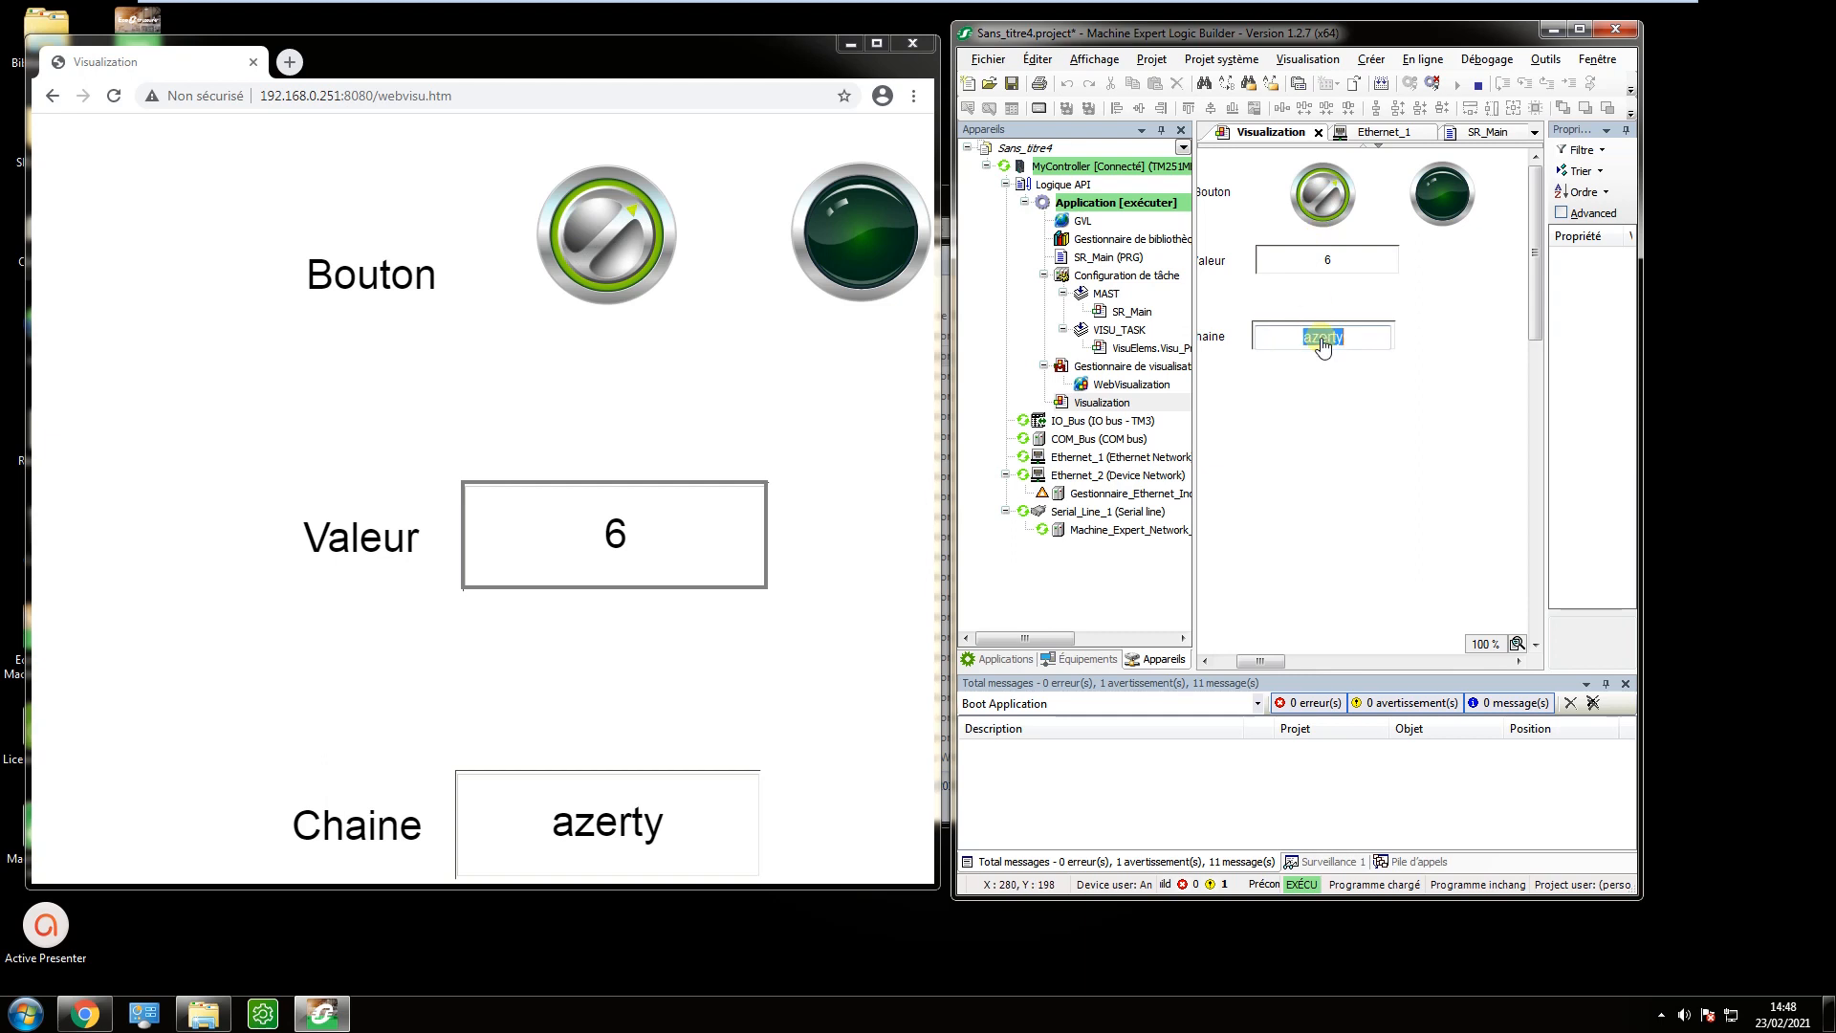
pyautogui.press('BackSpace')
pyautogui.press('Return')
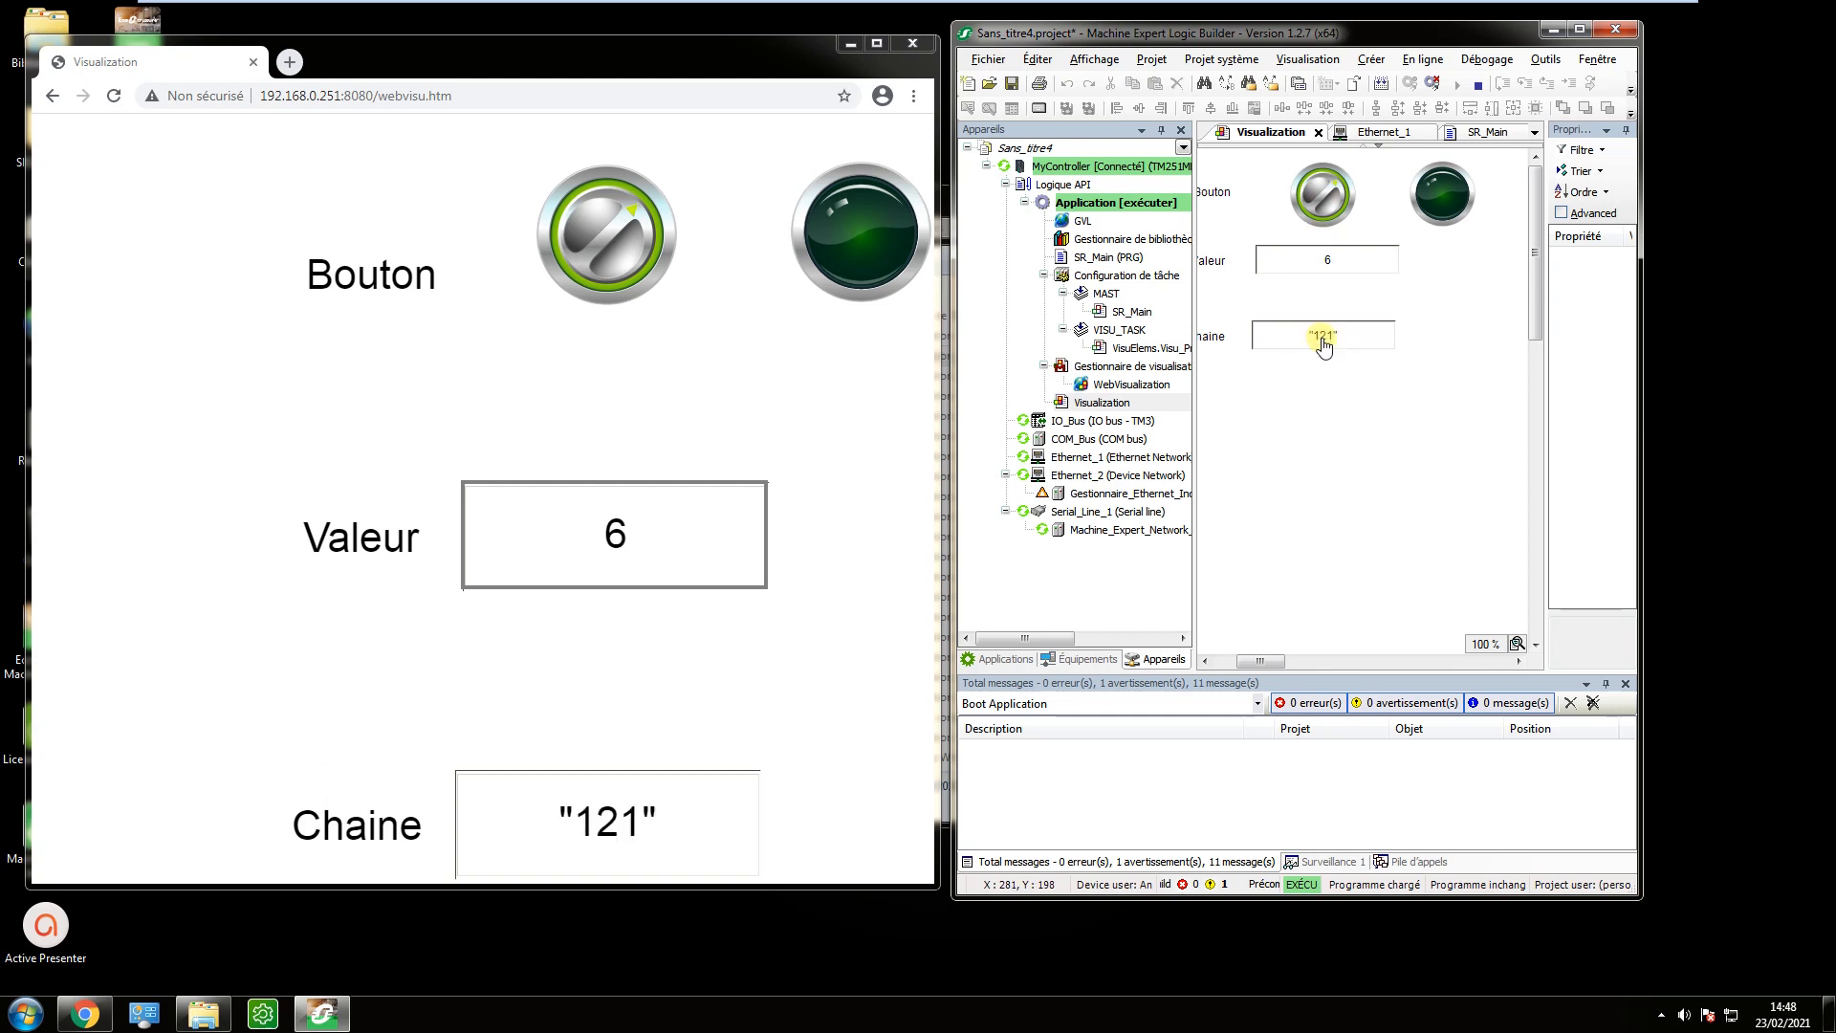